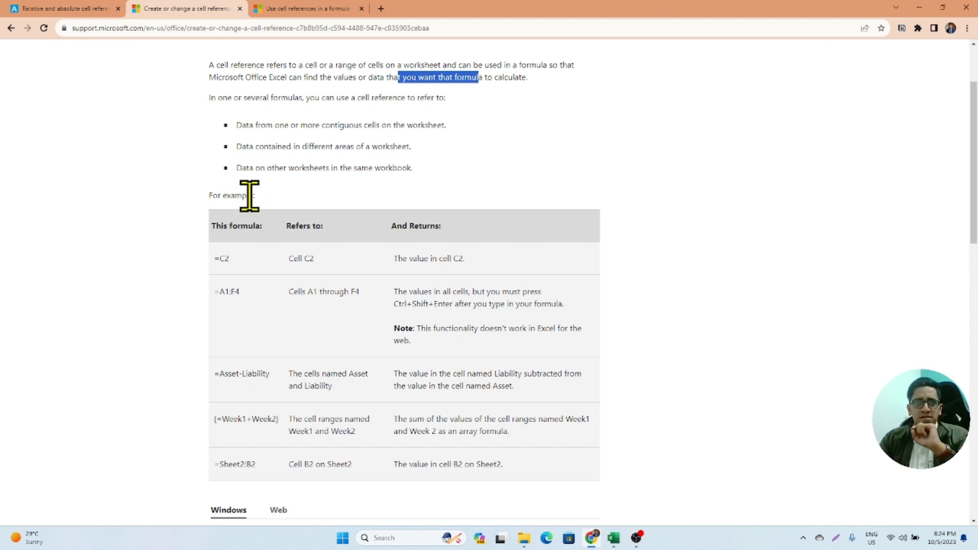
- Read what a cell reference can refer to and examine the table of example formulas from =C2 to =Sheet2!B2
{"action": "left_click_drag", "start_coordinate": [242, 125], "coordinate": [393, 147]}
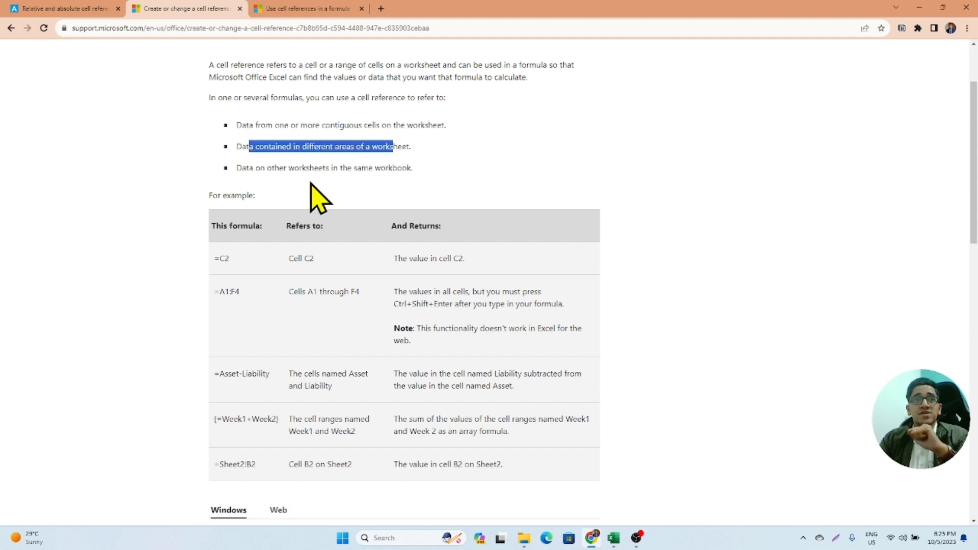
{"action": "left_click_drag", "start_coordinate": [275, 169], "coordinate": [373, 168]}
{"action": "scroll", "coordinate": [231, 218], "scroll_direction": "down", "scroll_amount": 2}
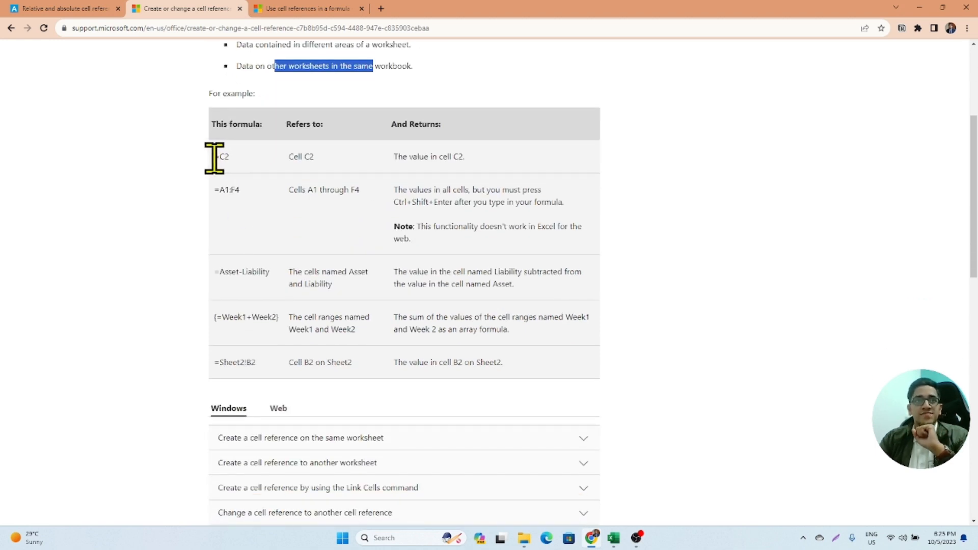
{"action": "scroll", "coordinate": [222, 159], "scroll_direction": "up", "scroll_amount": 4}
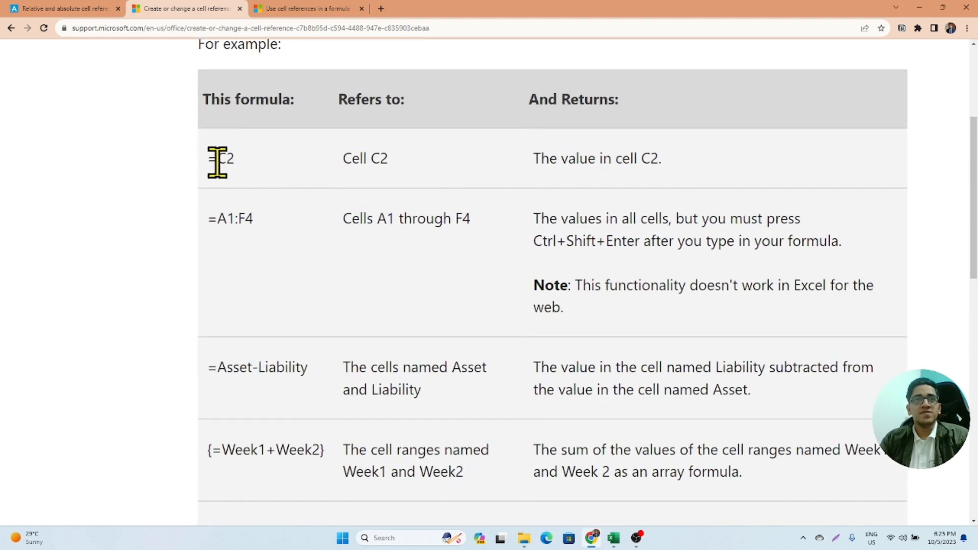
{"action": "left_click_drag", "start_coordinate": [208, 160], "coordinate": [255, 178]}
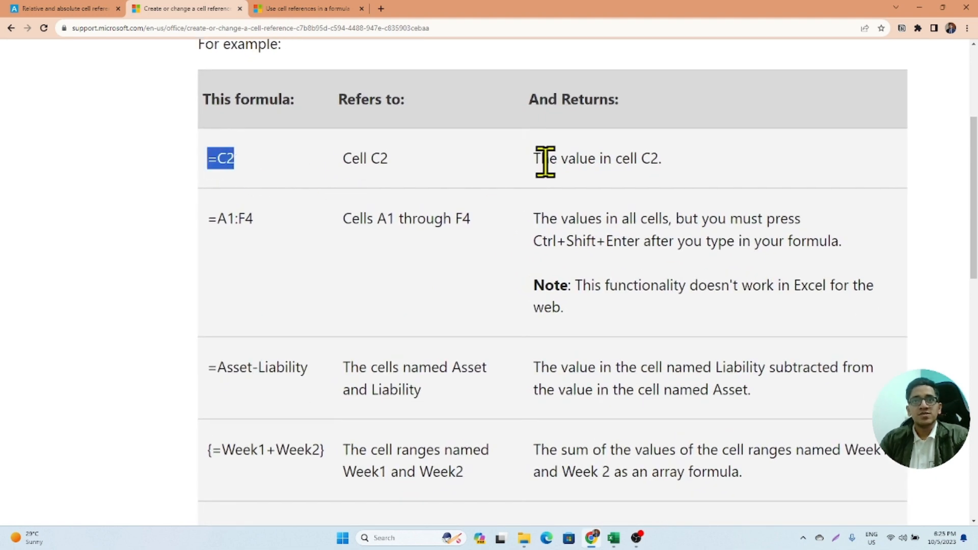
{"action": "left_click_drag", "start_coordinate": [342, 159], "coordinate": [390, 161]}
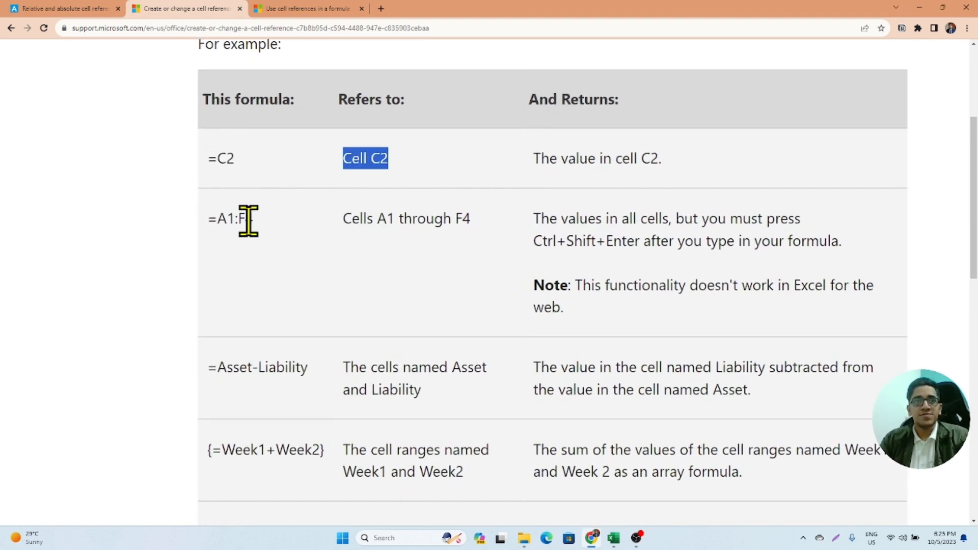
{"action": "left_click_drag", "start_coordinate": [218, 219], "coordinate": [290, 240]}
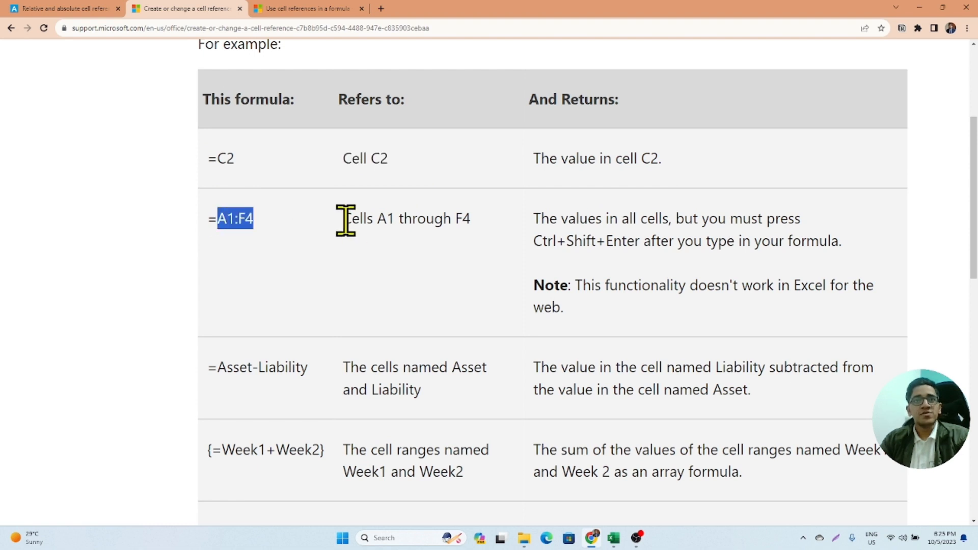
{"action": "left_click_drag", "start_coordinate": [535, 219], "coordinate": [793, 232]}
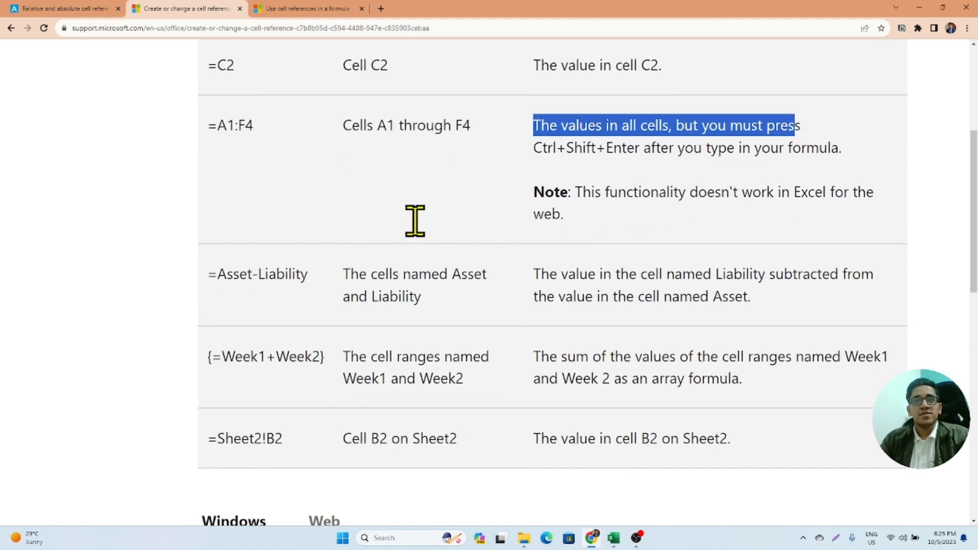
{"action": "scroll", "coordinate": [415, 222], "scroll_direction": "down", "scroll_amount": 2}
{"action": "left_click_drag", "start_coordinate": [534, 184], "coordinate": [573, 219]}
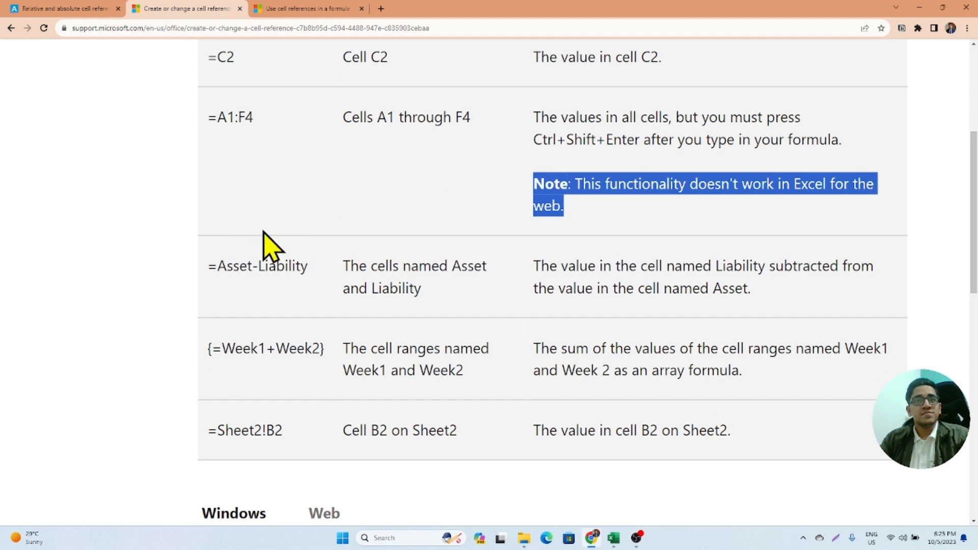
{"action": "scroll", "coordinate": [249, 234], "scroll_direction": "down", "scroll_amount": 1}
{"action": "left_click_drag", "start_coordinate": [226, 216], "coordinate": [287, 218]}
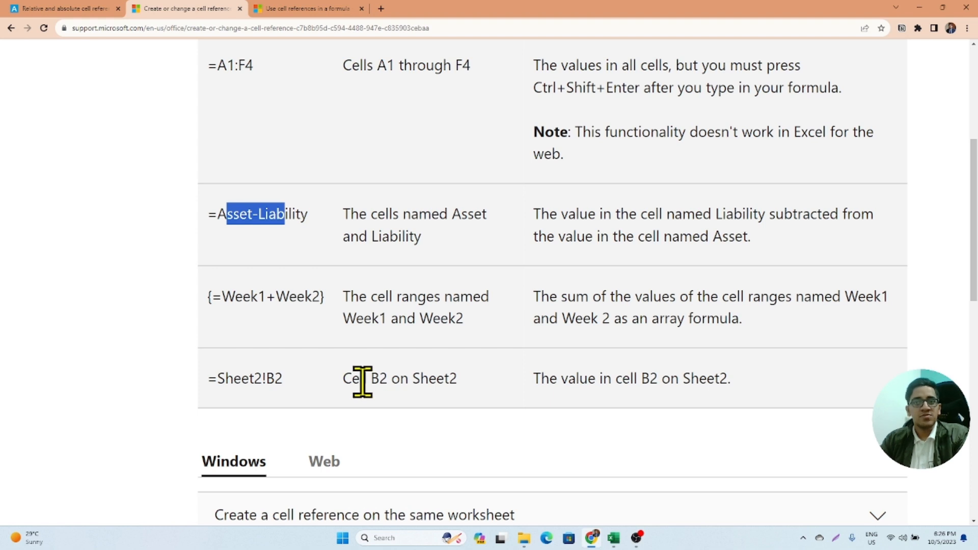
{"action": "left_click_drag", "start_coordinate": [217, 378], "coordinate": [314, 398]}
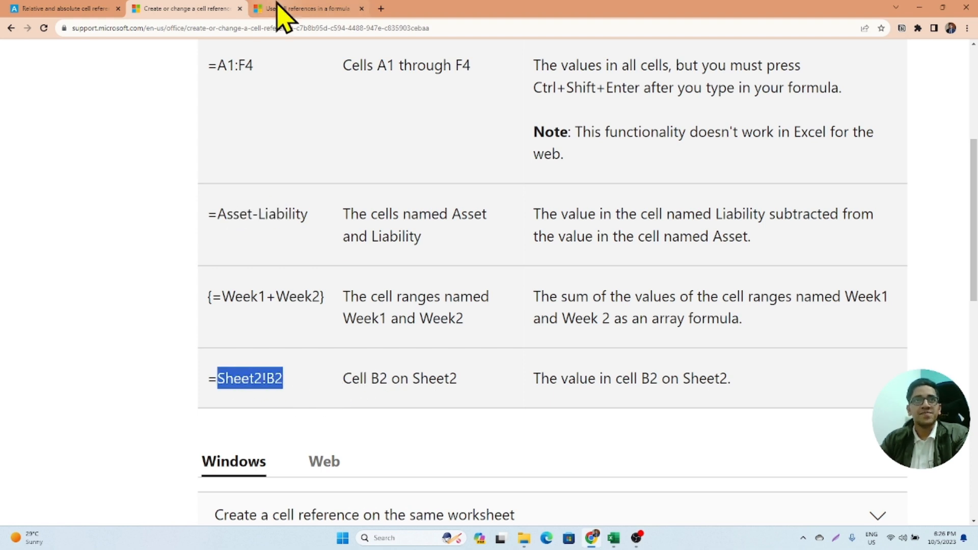
- Open the article "Use cell references in a formula" and examine its illustrated =B3*C3 example
{"action": "left_click", "coordinate": [292, 7]}
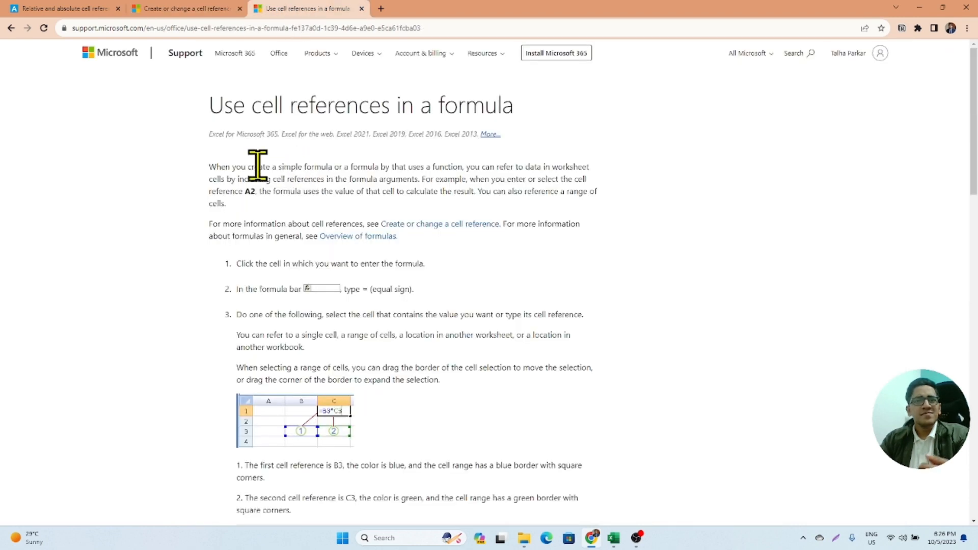
{"action": "scroll", "coordinate": [259, 162], "scroll_direction": "down", "scroll_amount": 4}
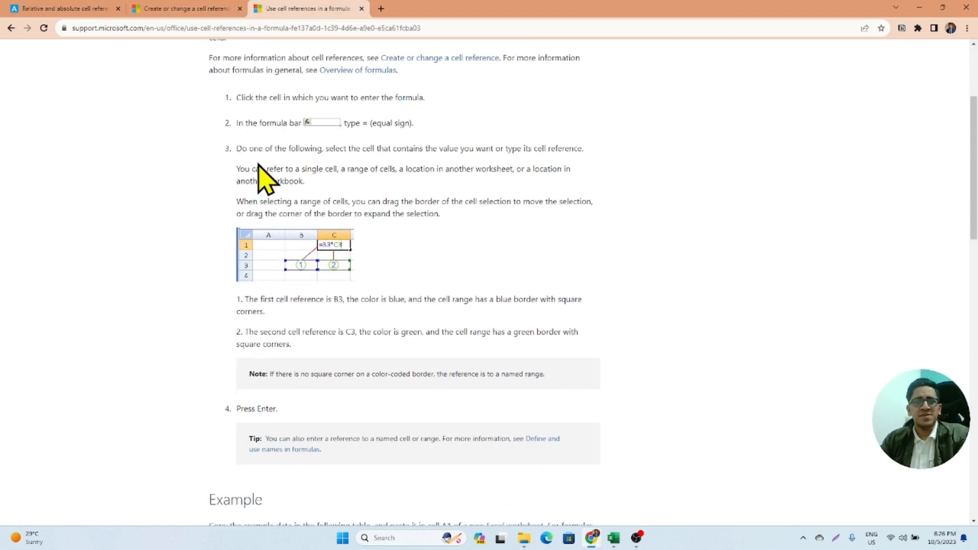
{"action": "scroll", "coordinate": [258, 162], "scroll_direction": "up", "scroll_amount": 2}
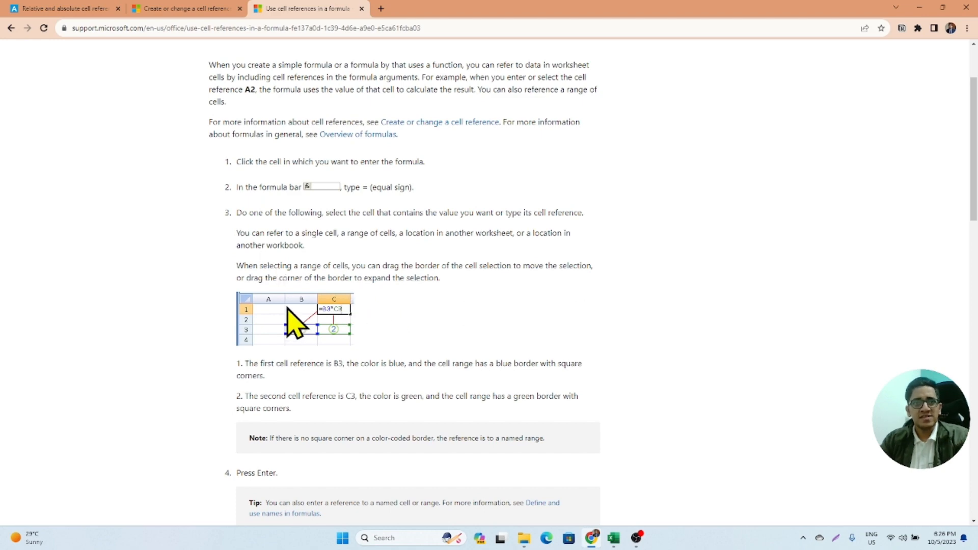
{"action": "scroll", "coordinate": [295, 323], "scroll_direction": "up", "scroll_amount": 5, "text": "ctrl"}
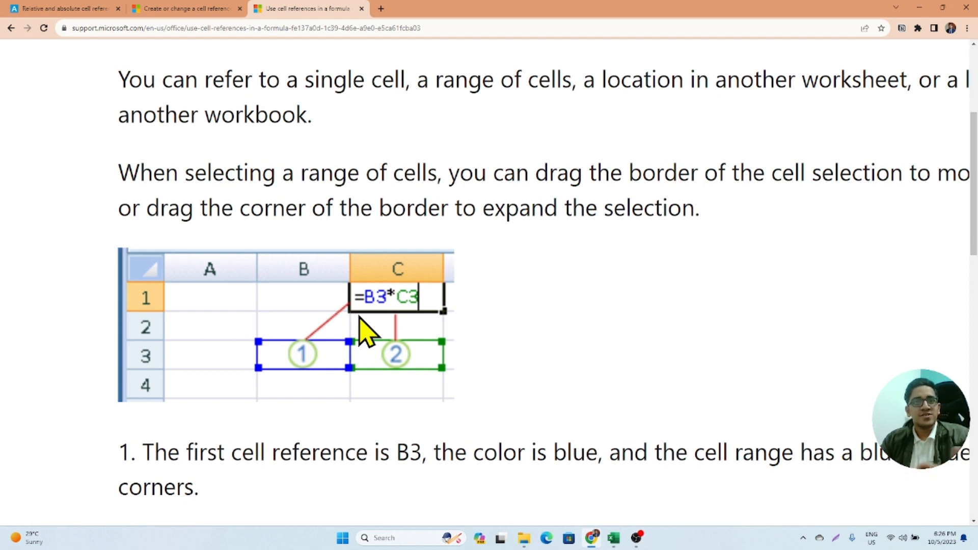
{"action": "scroll", "coordinate": [359, 318], "scroll_direction": "down", "scroll_amount": 5, "text": "ctrl"}
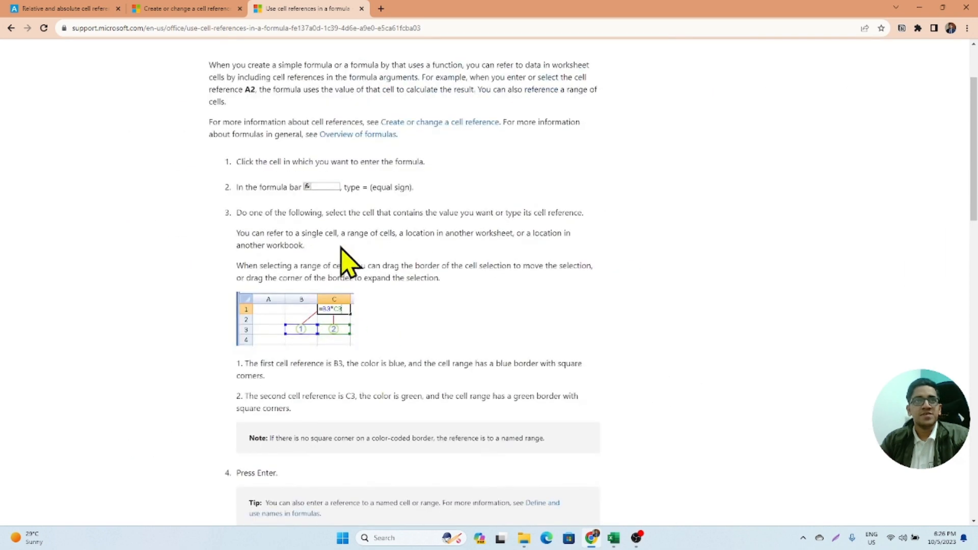
- Switch to the Absolute-Reference-Excel-Template workbook in Excel and show the Example1 sheet
{"action": "key", "text": "alt+Tab"}
{"action": "key", "text": "alt+Tab"}
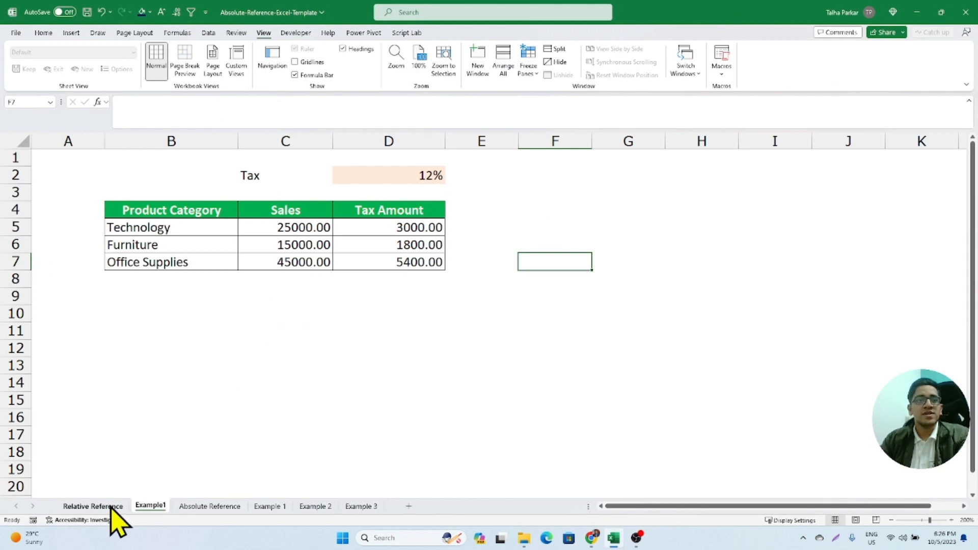
{"action": "left_click", "coordinate": [107, 507]}
{"action": "left_click", "coordinate": [149, 506]}
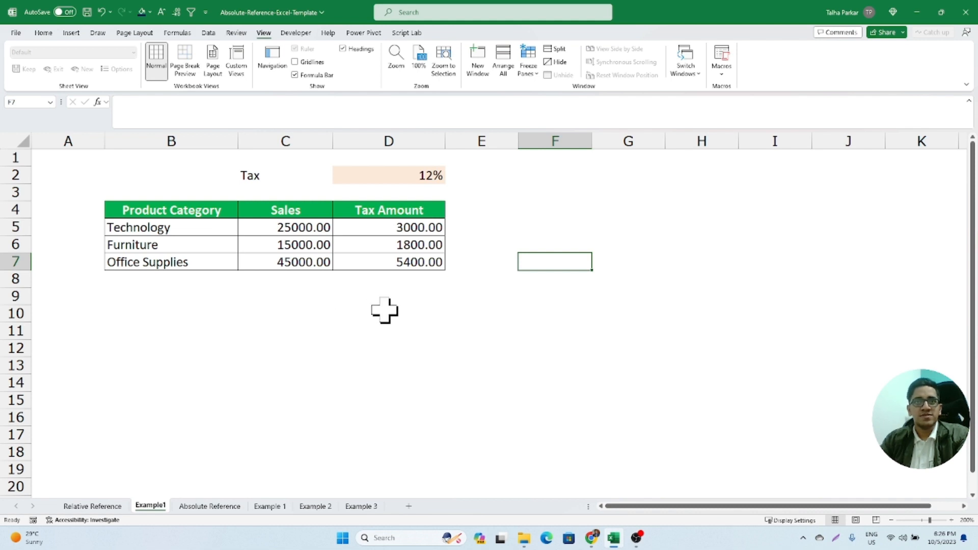
- Enter the formula =D2 in cell F2 to reference the tax rate
{"action": "left_click", "coordinate": [545, 176]}
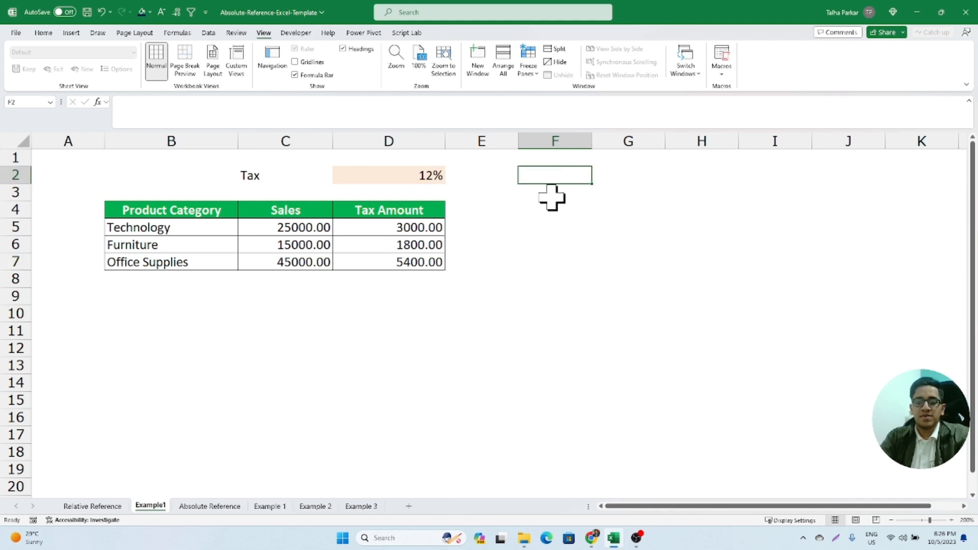
{"action": "type", "text": "="}
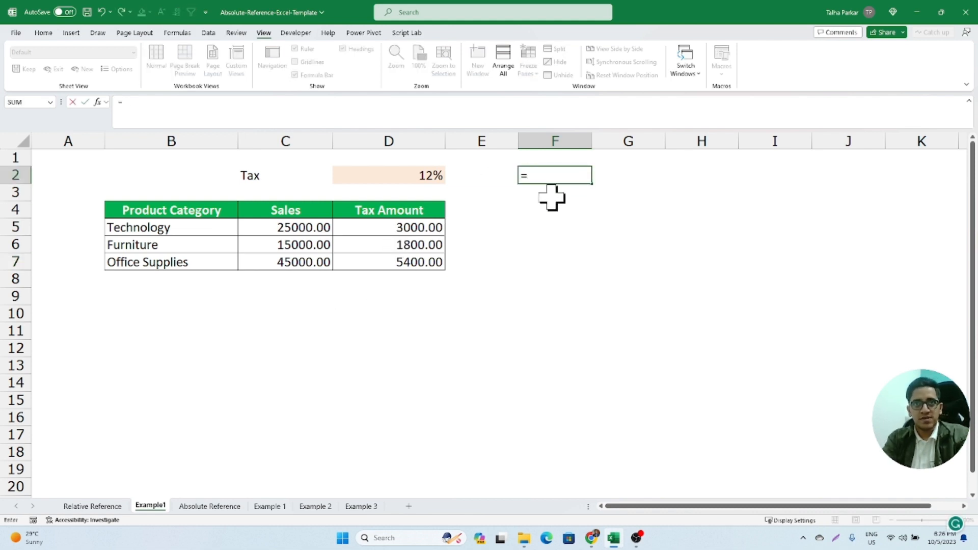
{"action": "key", "text": "Left"}
{"action": "key", "text": "Left"}
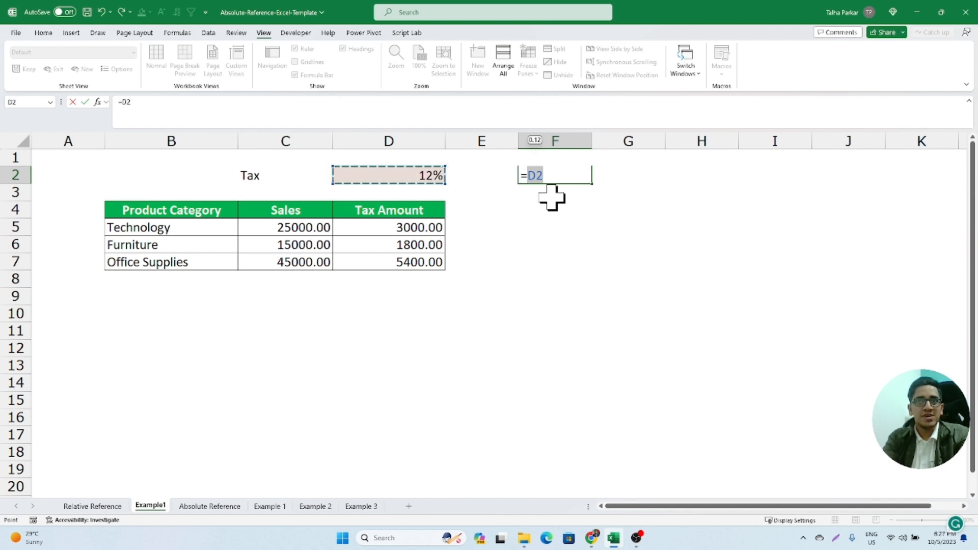
{"action": "key", "text": "Return"}
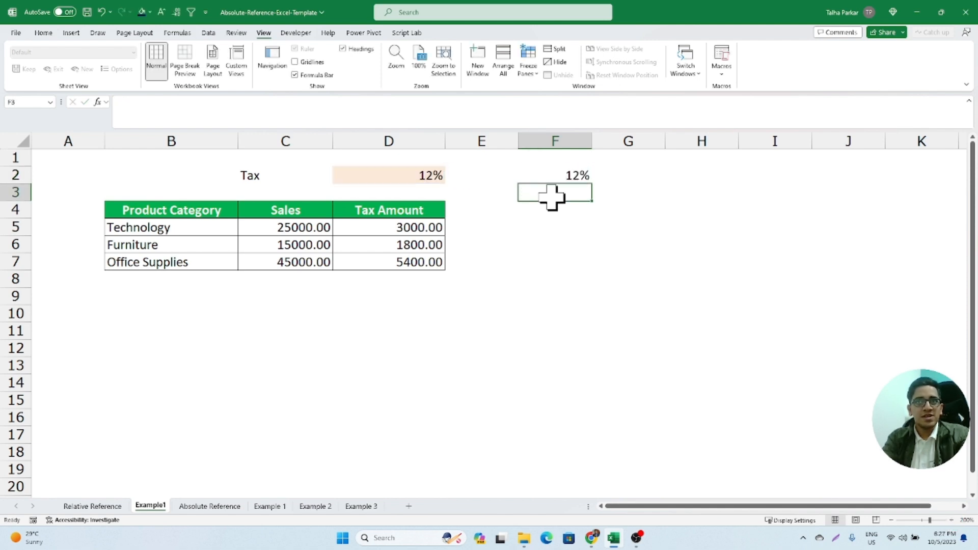
- Check the F2 formula against its source cell D2 and clear F2
{"action": "key", "text": "Up"}
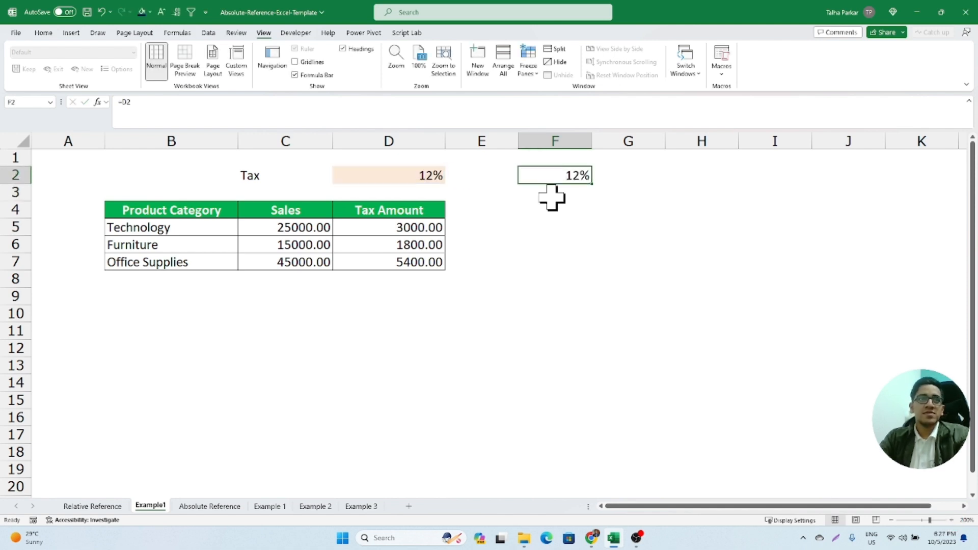
{"action": "left_click", "coordinate": [414, 176]}
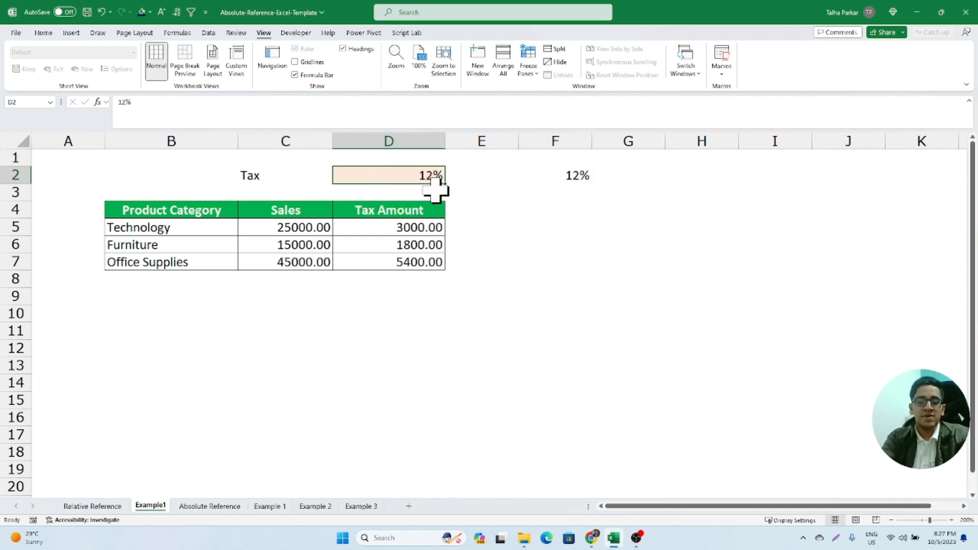
{"action": "key", "text": "Right"}
{"action": "key", "text": "Right"}
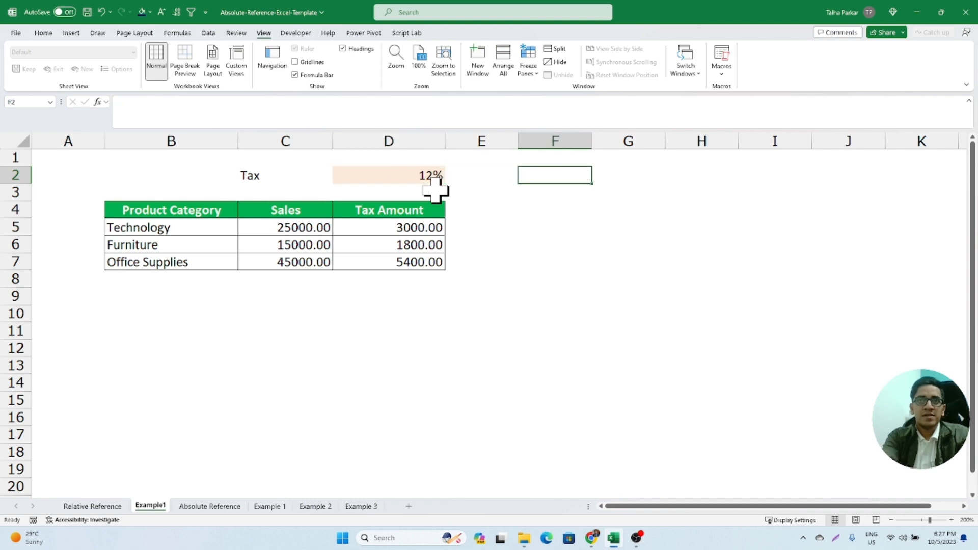
- Enter the formula =D5:D7 in cell F5 to reference the range of tax amounts
{"action": "key", "text": "Down"}
{"action": "key", "text": "Down"}
{"action": "key", "text": "Down"}
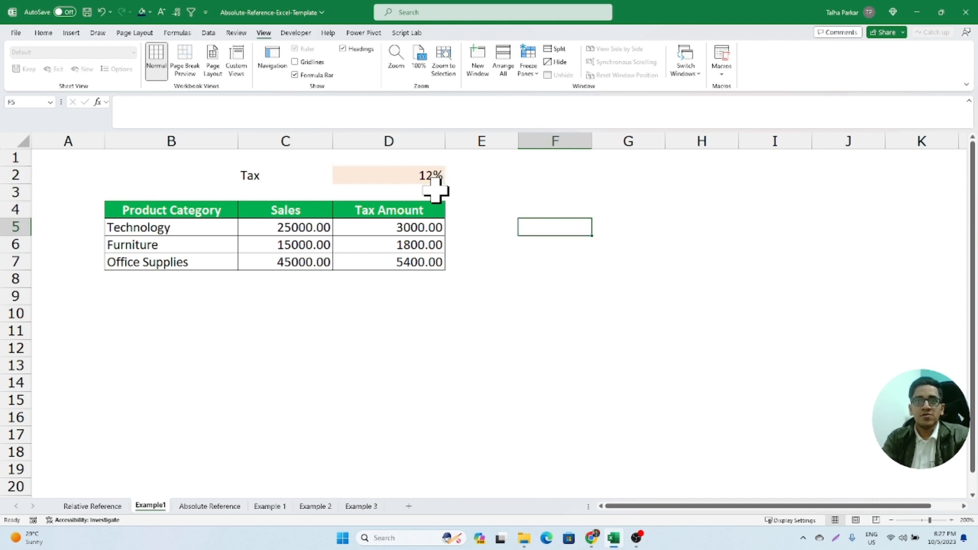
{"action": "type", "text": "="}
{"action": "key", "text": "Left"}
{"action": "key", "text": "Left"}
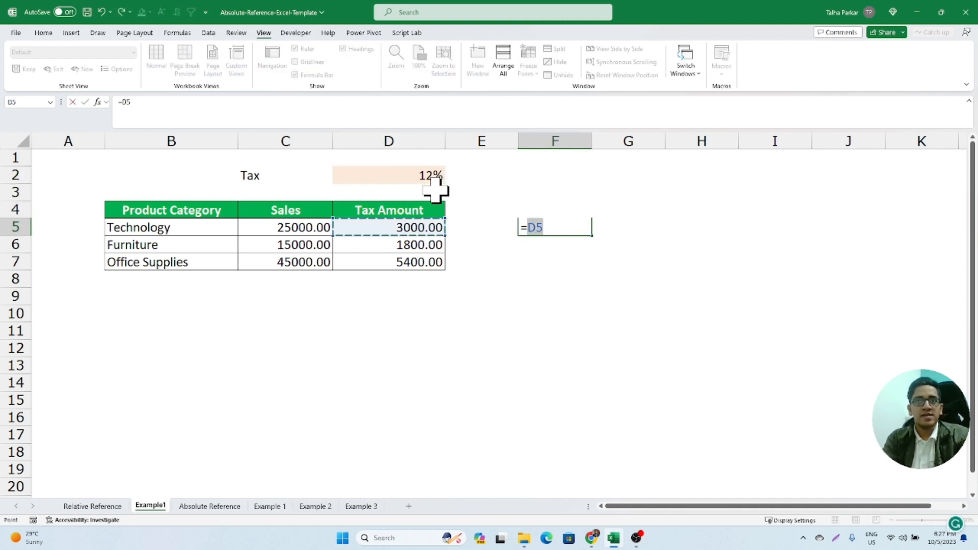
{"action": "key", "text": "shift+Down"}
{"action": "key", "text": "shift+Down"}
{"action": "key", "text": "Return"}
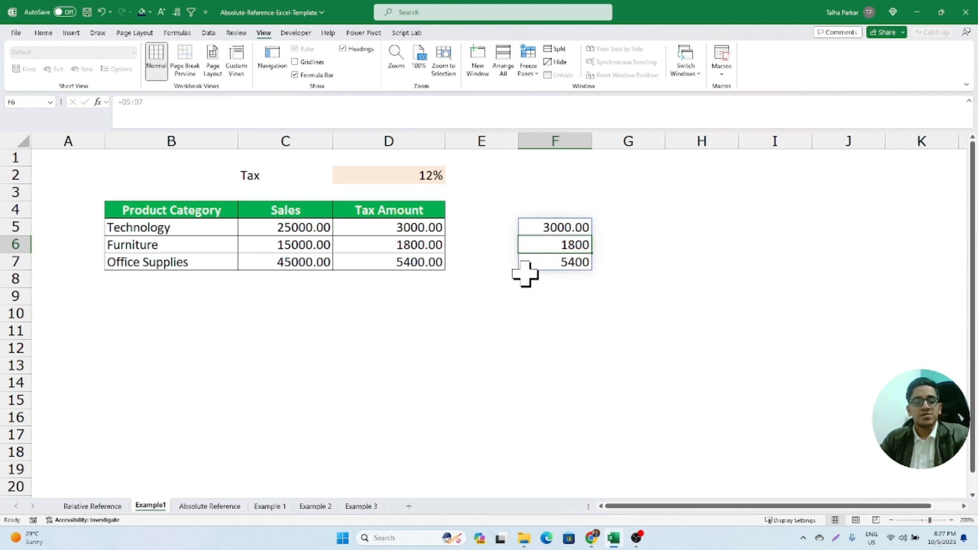
- Review the results of the range reference in F5:F7 and clear those cells
{"action": "key", "text": "ctrl"}
{"action": "key", "text": "ctrl"}
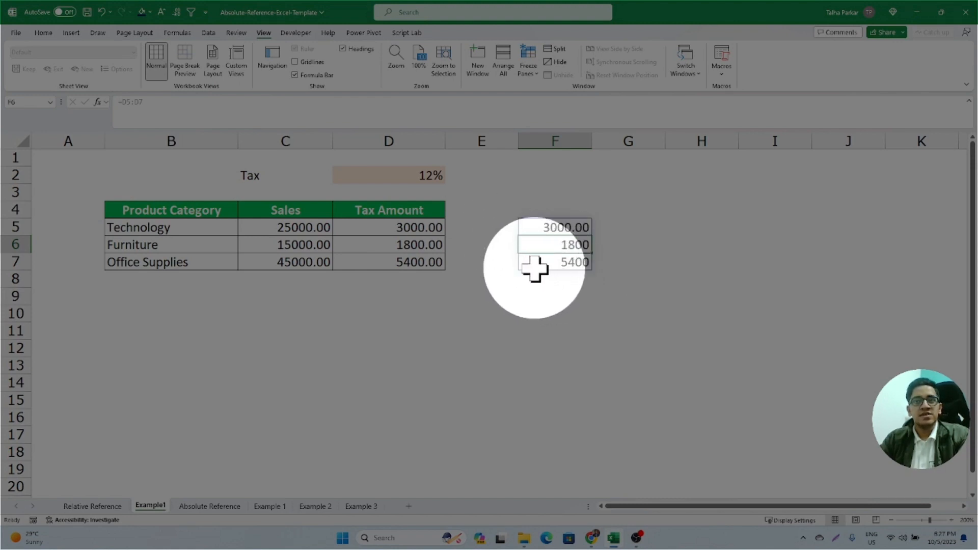
{"action": "key", "text": "ctrl"}
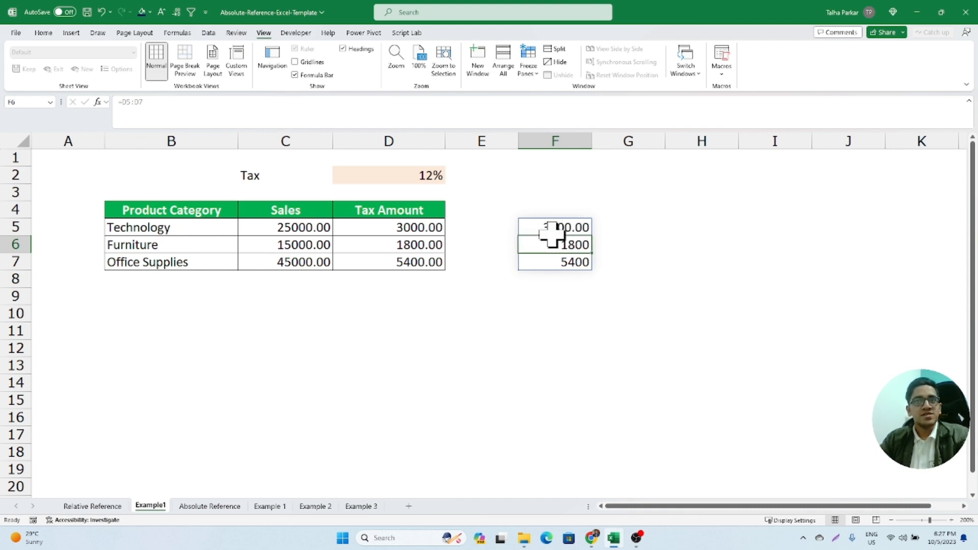
{"action": "left_click_drag", "start_coordinate": [552, 225], "coordinate": [553, 265]}
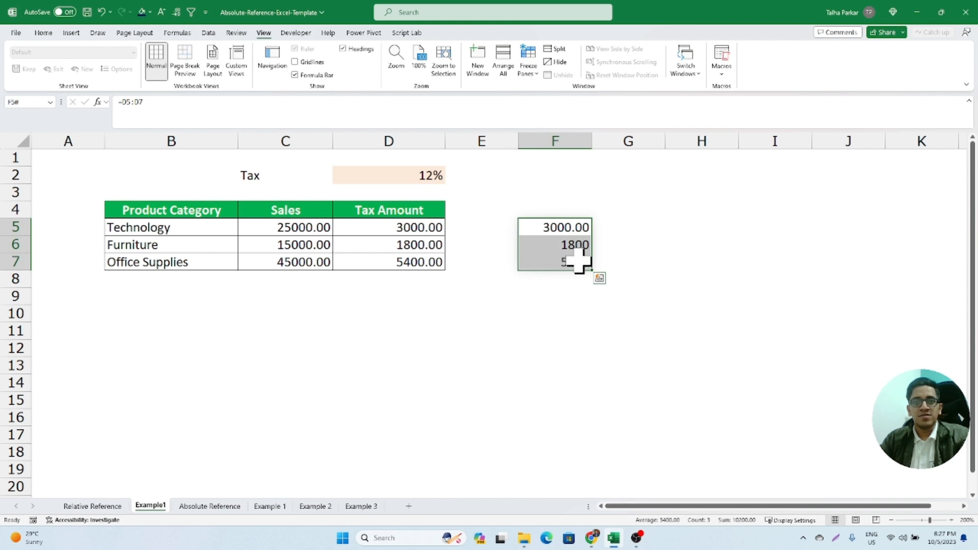
{"action": "key", "text": "Delete"}
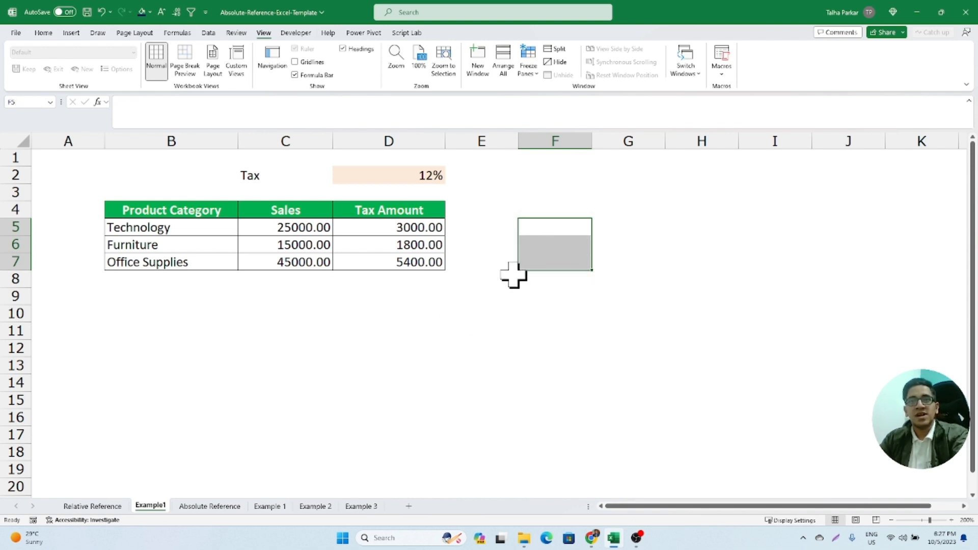
- Build a formula in F5 referencing cell B2 on the Relative Reference sheet, examine its sheet name, and cancel the entry
{"action": "left_click", "coordinate": [561, 227]}
{"action": "type", "text": "="}
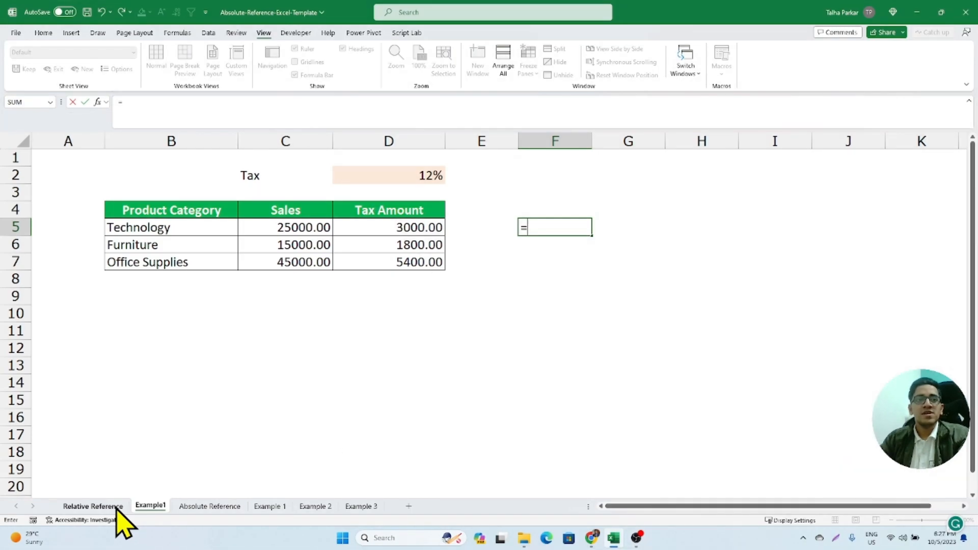
{"action": "left_click", "coordinate": [92, 506]}
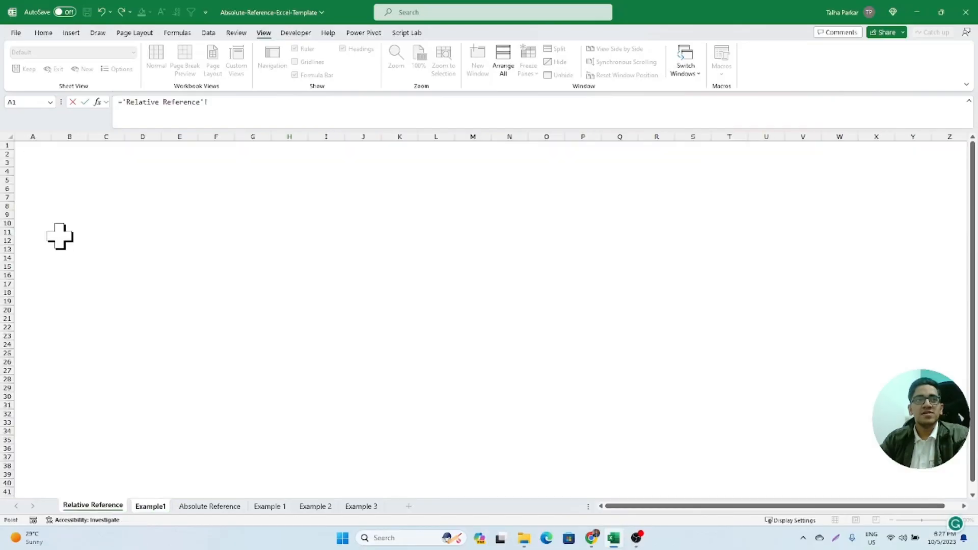
{"action": "left_click", "coordinate": [68, 154]}
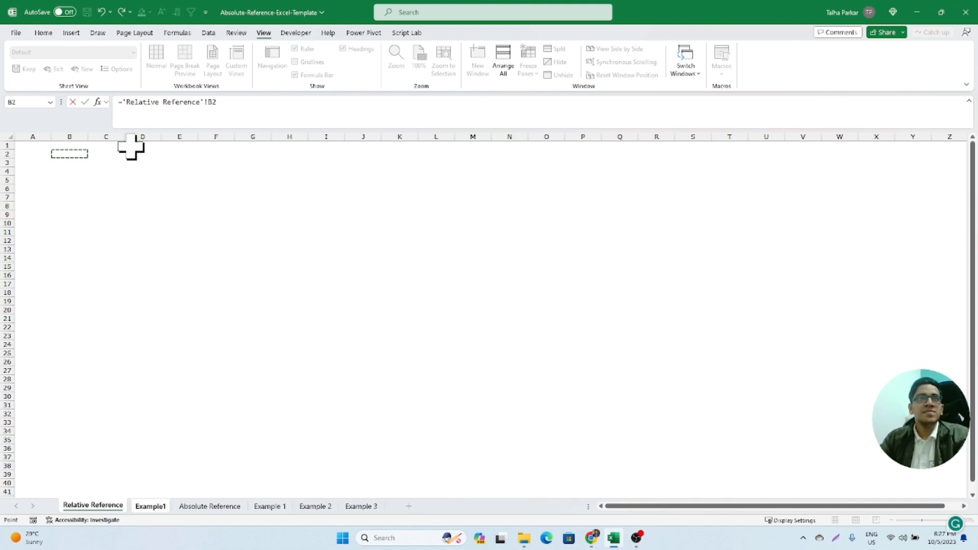
{"action": "key", "text": "super+plus"}
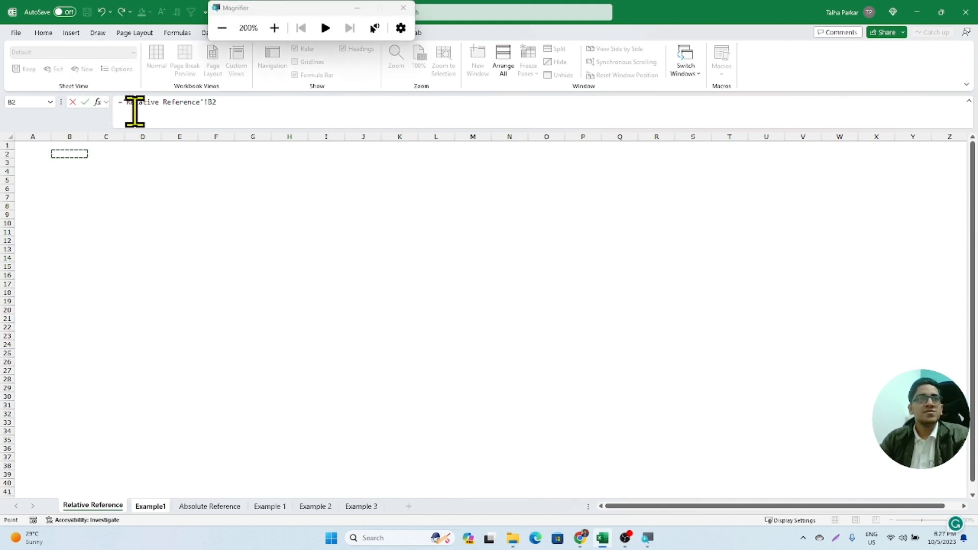
{"action": "left_click_drag", "start_coordinate": [122, 102], "coordinate": [200, 101]}
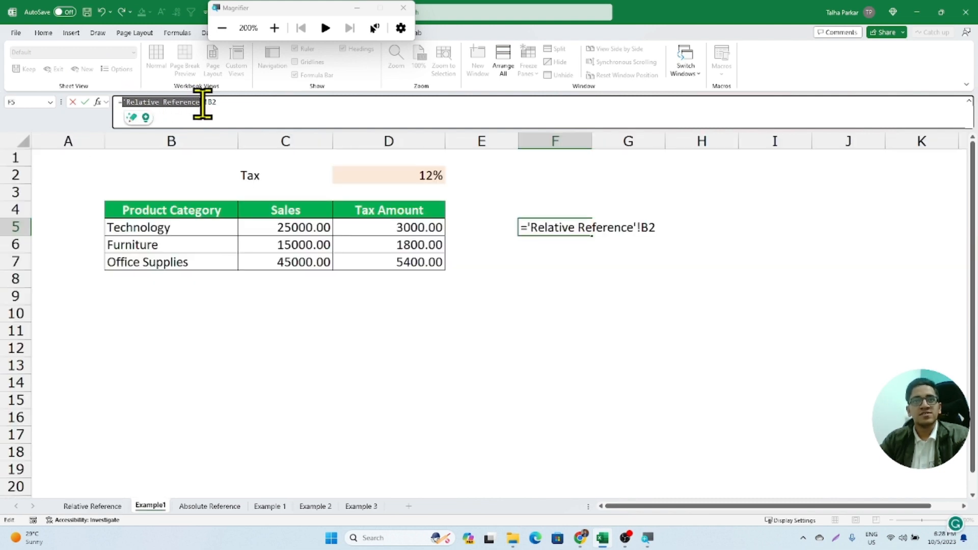
{"action": "key", "text": "super+Escape"}
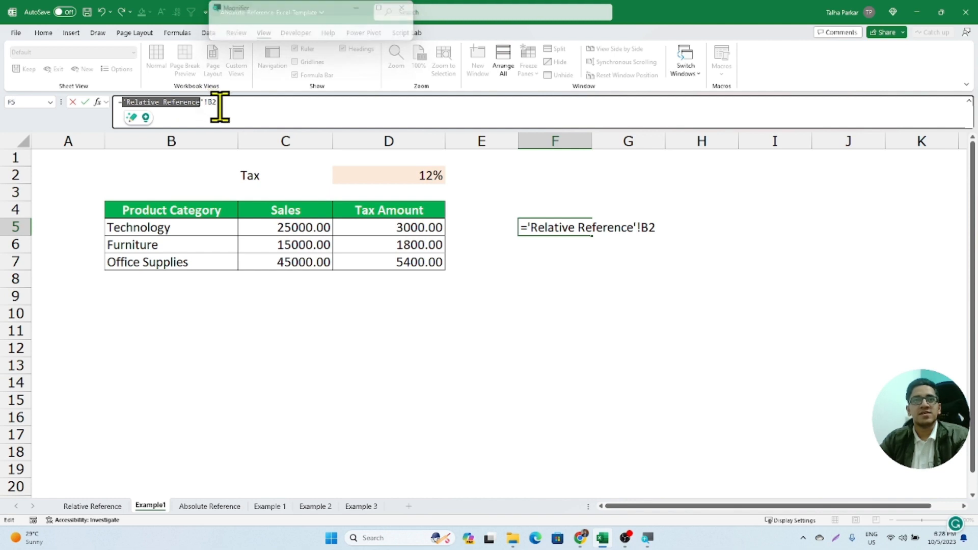
{"action": "key", "text": "Escape"}
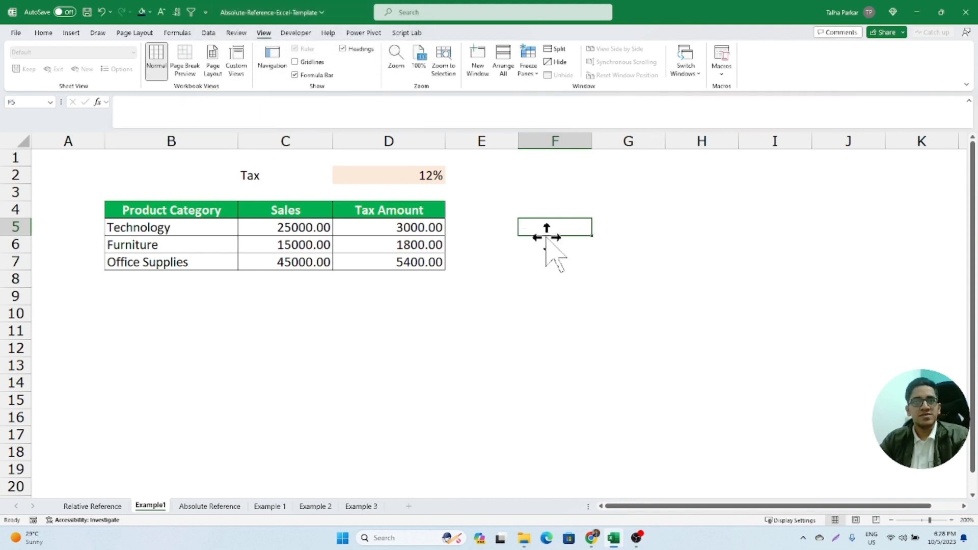
- Clear the tax amounts in D5:D7 and review the product categories and sales figures
{"action": "left_click_drag", "start_coordinate": [439, 228], "coordinate": [437, 259]}
{"action": "key", "text": "Delete"}
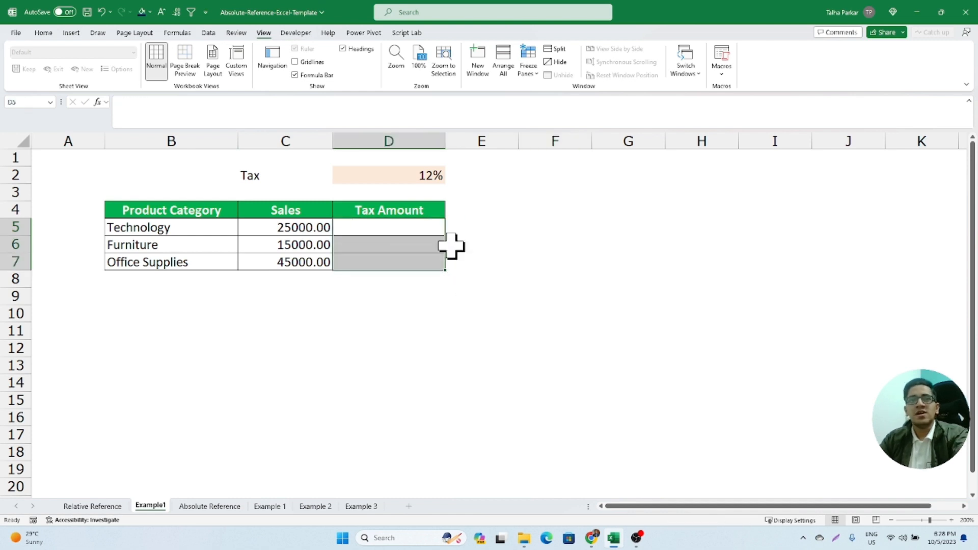
{"action": "left_click", "coordinate": [423, 225]}
{"action": "left_click_drag", "start_coordinate": [151, 216], "coordinate": [271, 266]}
{"action": "left_click", "coordinate": [171, 227]}
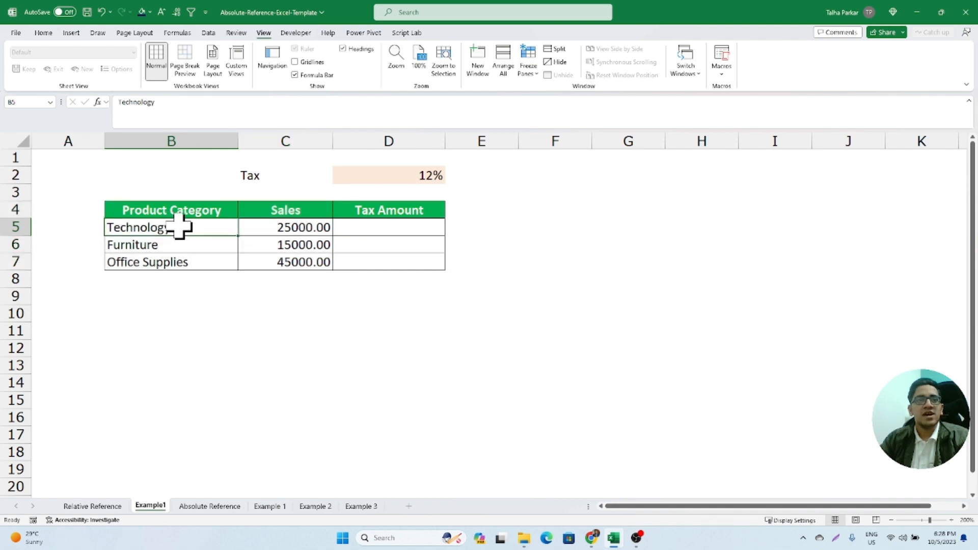
{"action": "left_click_drag", "start_coordinate": [174, 227], "coordinate": [180, 260]}
{"action": "left_click_drag", "start_coordinate": [260, 227], "coordinate": [268, 260]}
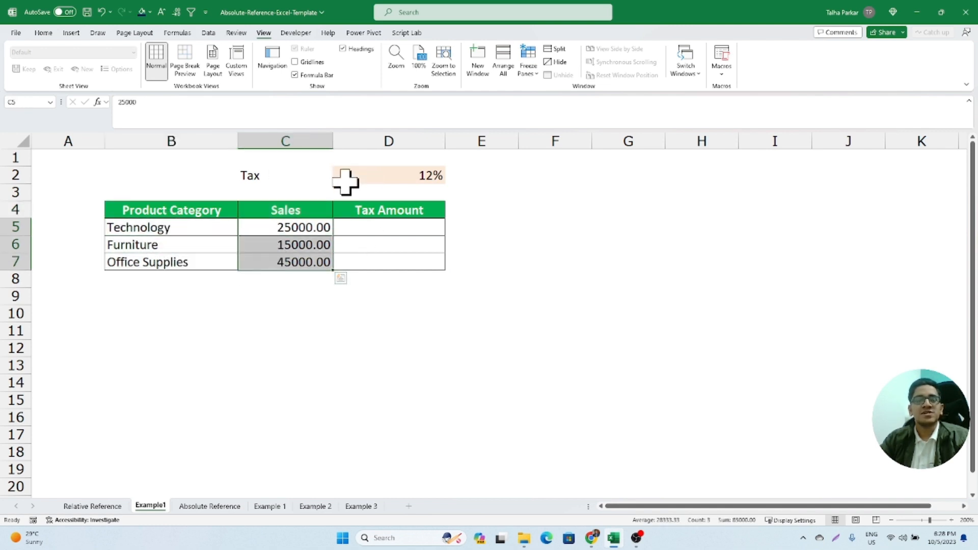
- Enter the formula =C5*12% in D5 to calculate the Technology tax amount
{"action": "left_click", "coordinate": [381, 230]}
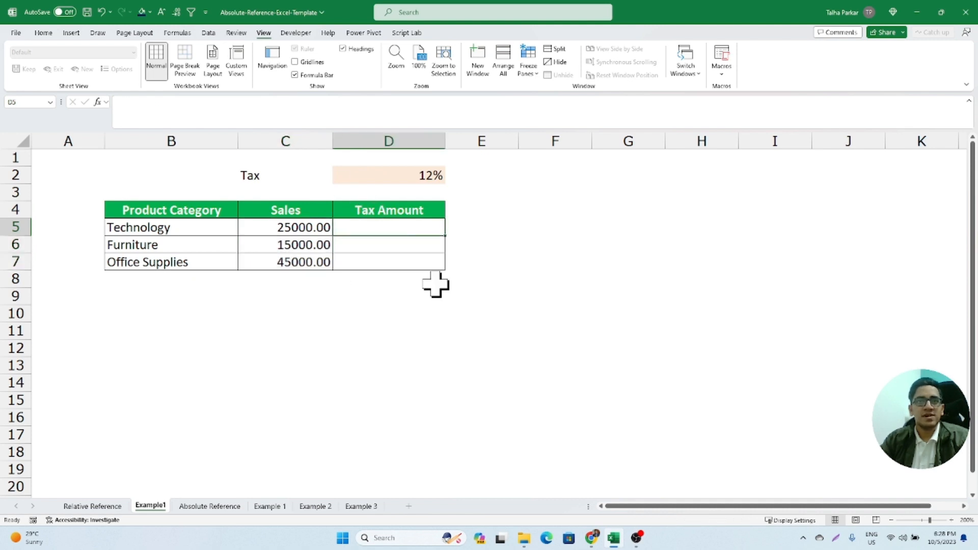
{"action": "type", "text": "="}
{"action": "key", "text": "Left"}
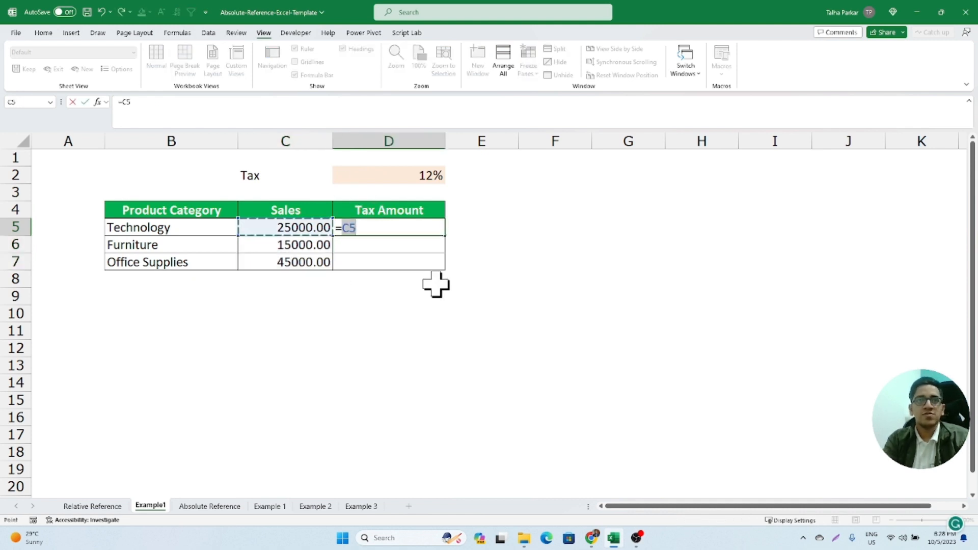
{"action": "type", "text": "*"}
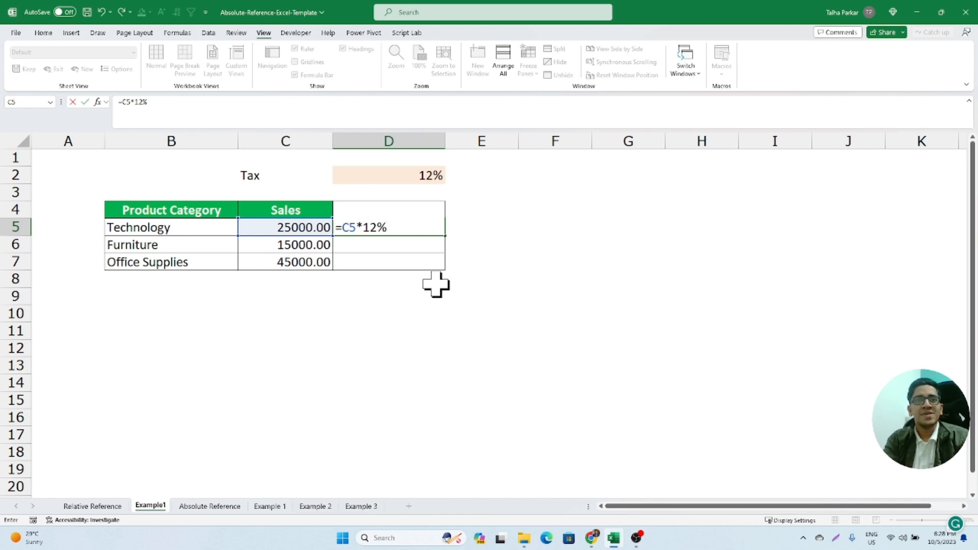
{"action": "key", "text": "Return"}
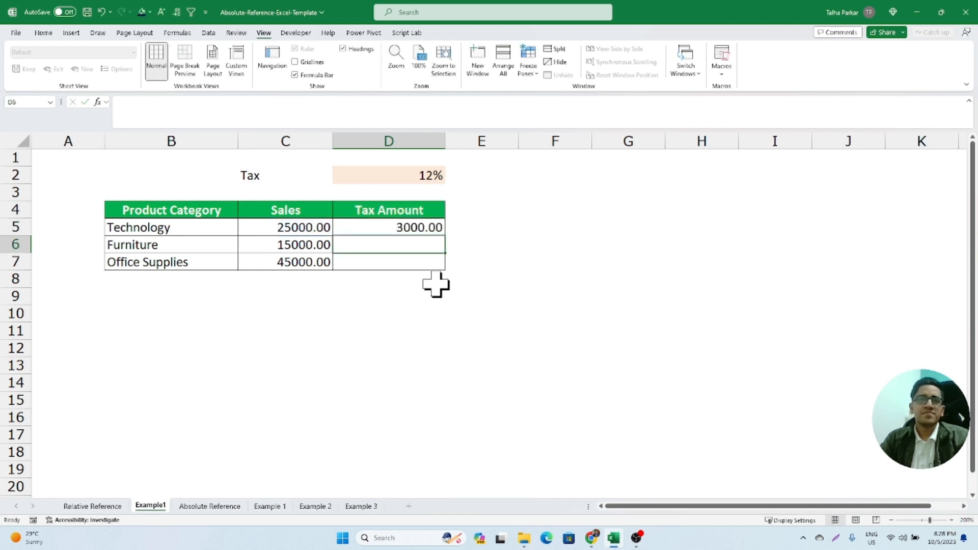
- Fill the D5 tax formula down through D7 and check the cell reference it uses in D5
{"action": "left_click", "coordinate": [441, 230]}
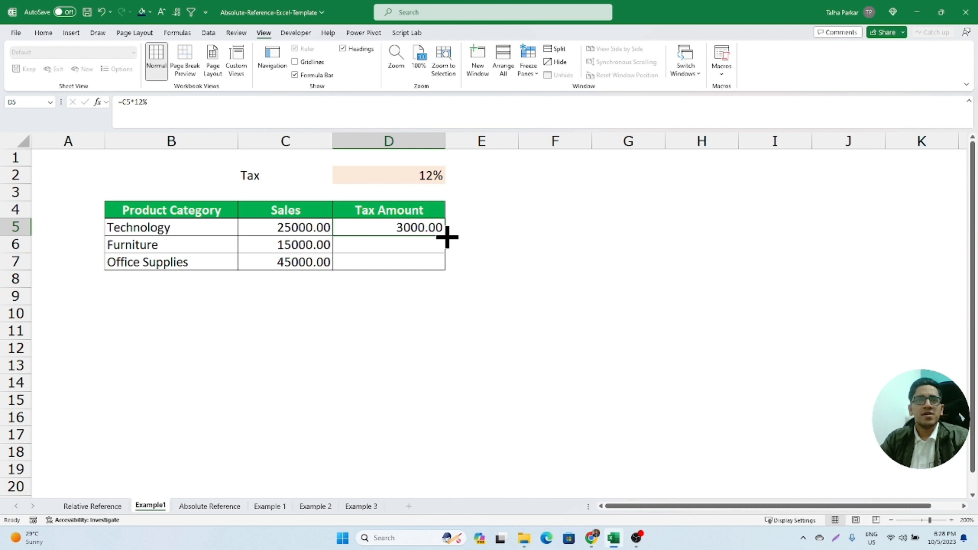
{"action": "mouse_move", "coordinate": [447, 237]}
{"action": "left_mouse_down"}
{"action": "mouse_move", "coordinate": [448, 261]}
{"action": "mouse_move", "coordinate": [444, 239]}
{"action": "mouse_move", "coordinate": [428, 257]}
{"action": "left_mouse_up"}
{"action": "key", "text": "ctrl+d"}
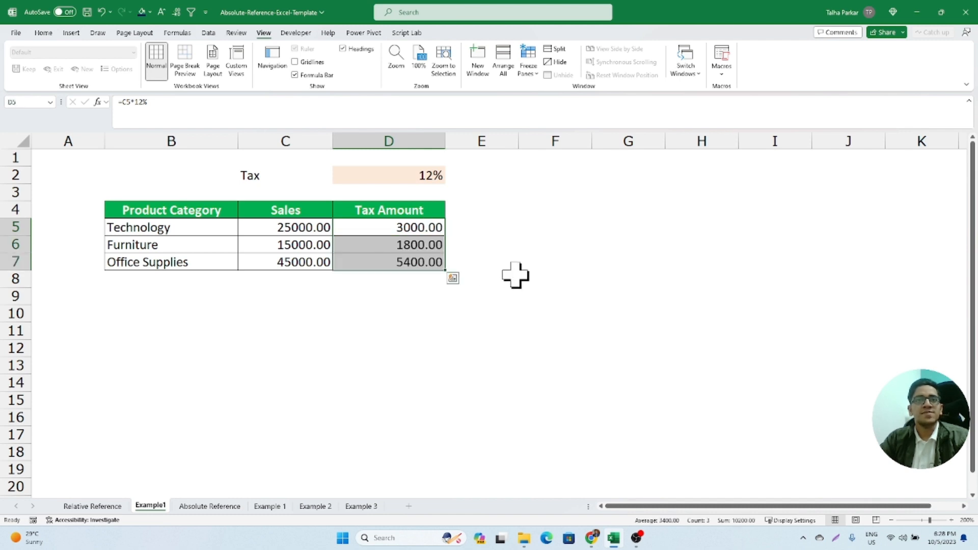
{"action": "left_click", "coordinate": [376, 246]}
{"action": "double_click", "coordinate": [400, 227]}
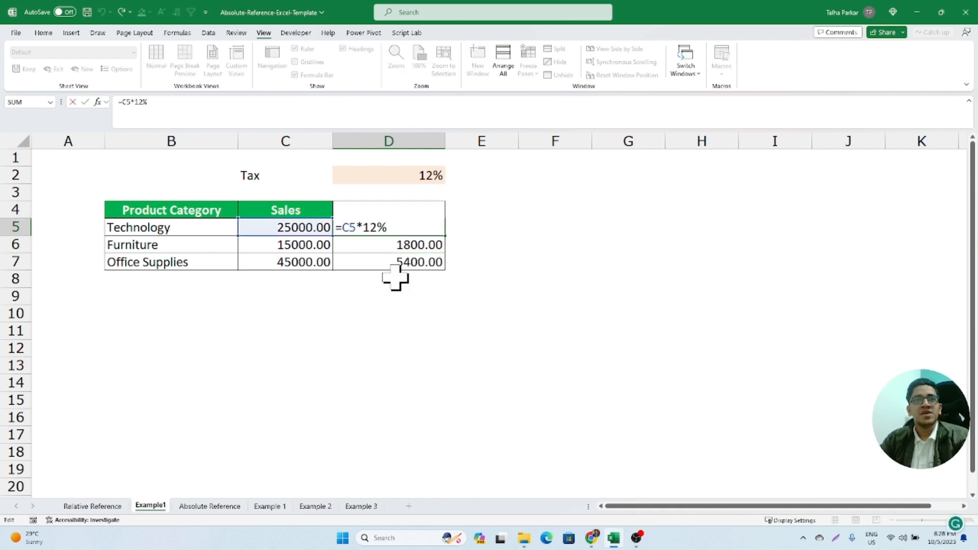
{"action": "key", "text": "Escape"}
- Display the tax formulas as text beside the table by entering =FORMULATEXT(D5) in E5 and filling it down to E7
{"action": "left_click", "coordinate": [472, 227]}
{"action": "type", "text": "="}
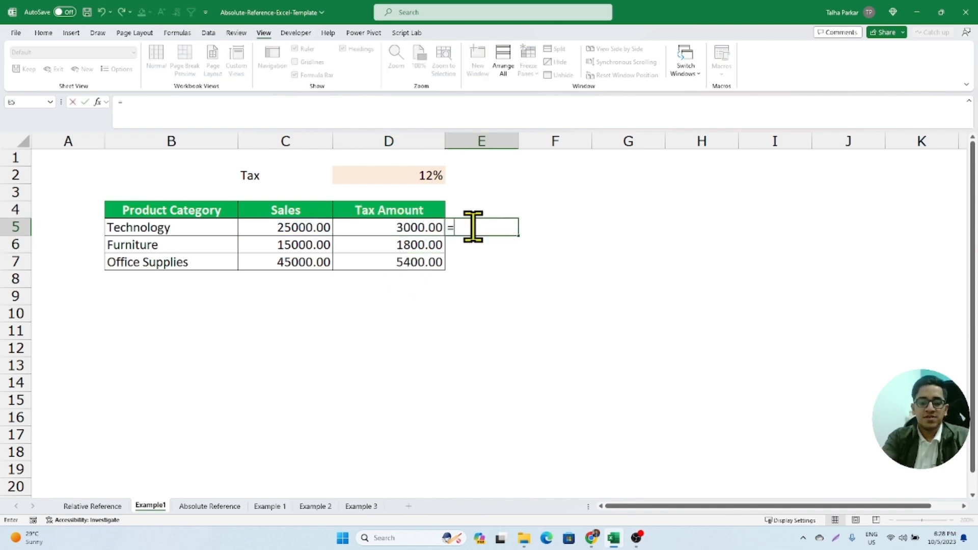
{"action": "type", "text": "form"}
{"action": "key", "text": "Tab"}
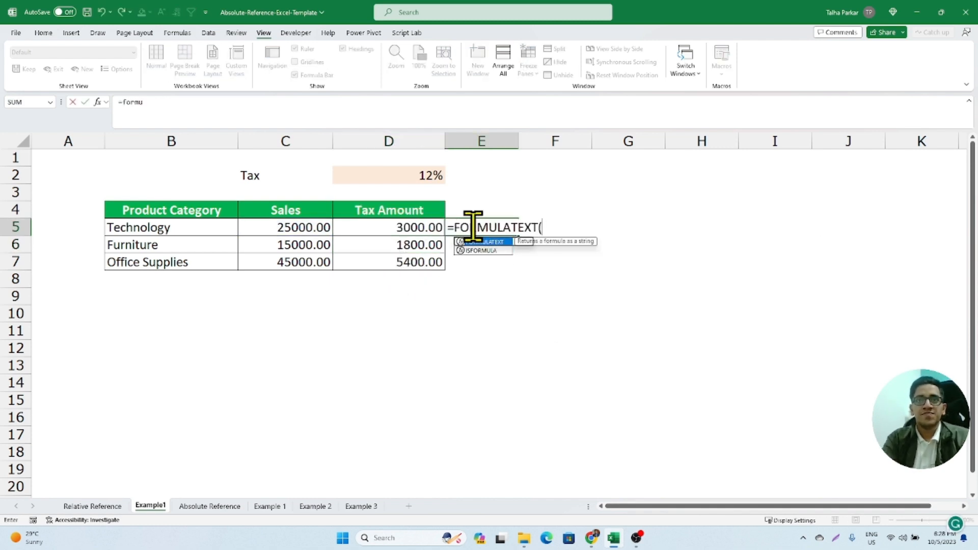
{"action": "type", "text": "D5"}
{"action": "key", "text": "Return"}
{"action": "left_click_drag", "start_coordinate": [472, 228], "coordinate": [475, 260]}
{"action": "key", "text": "ctrl+d"}
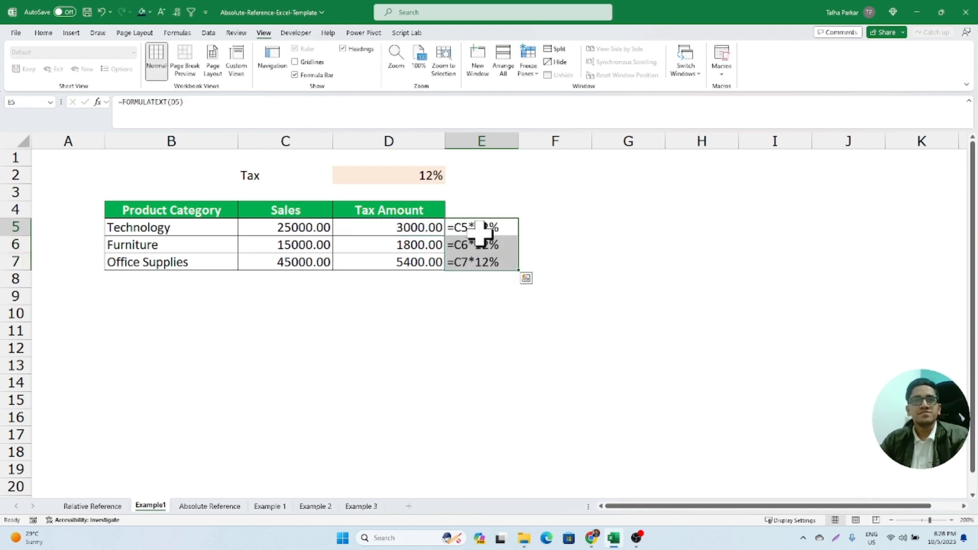
- Compare the row references in the D5:D7 tax formulas with the rows that contain them
{"action": "left_click", "coordinate": [426, 227]}
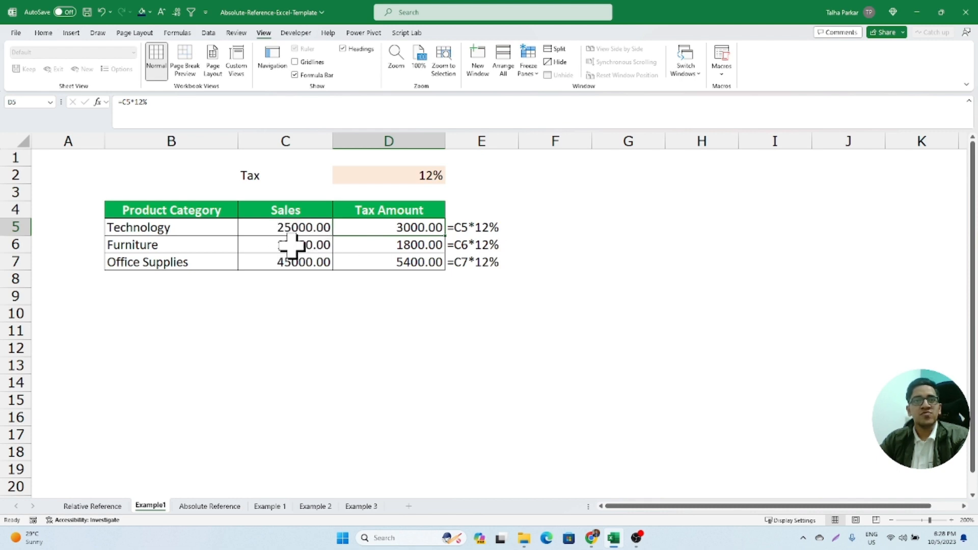
{"action": "left_click", "coordinate": [17, 246]}
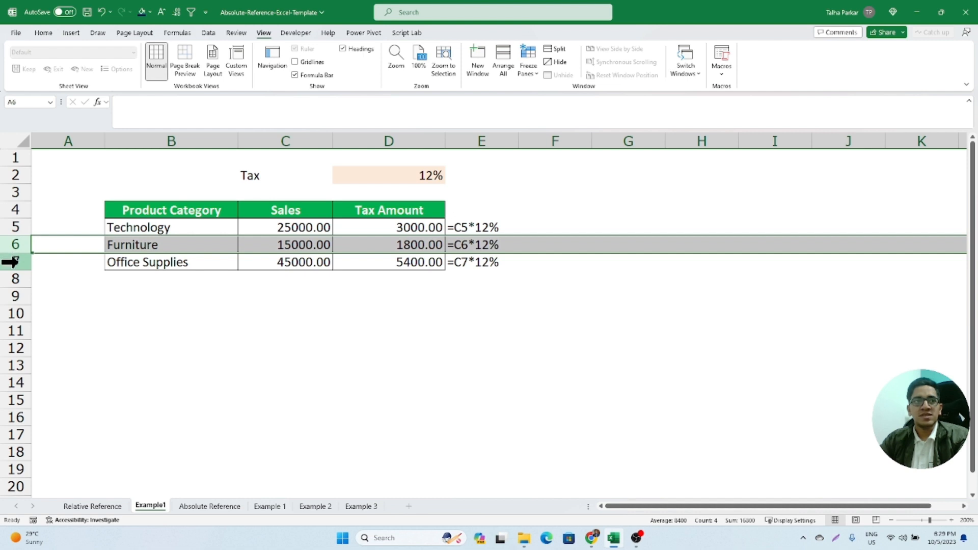
{"action": "left_click", "coordinate": [13, 263]}
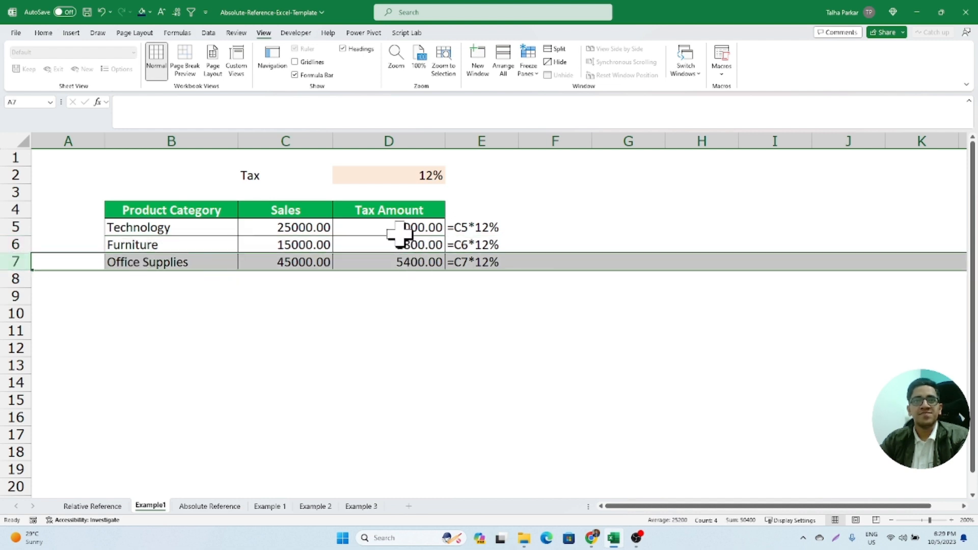
{"action": "left_click_drag", "start_coordinate": [399, 233], "coordinate": [395, 258]}
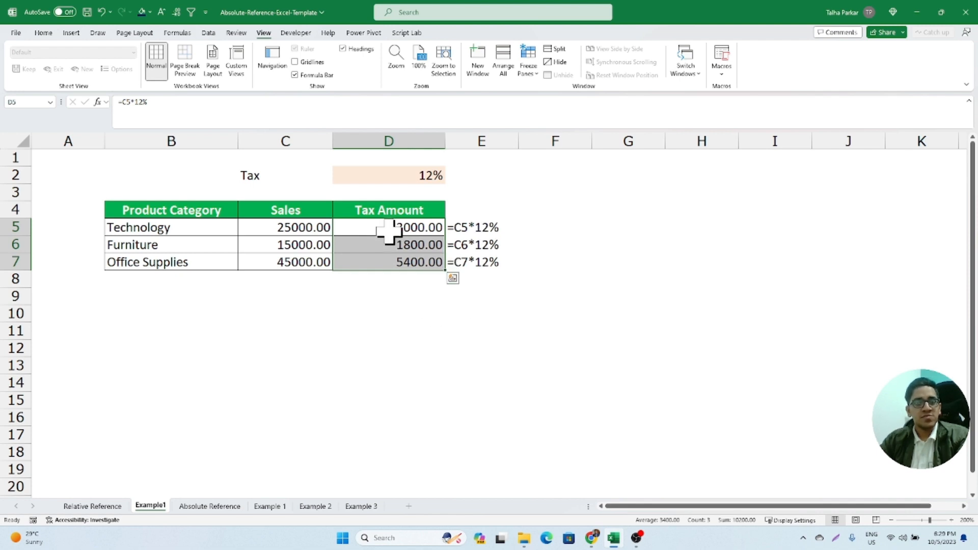
{"action": "left_click_drag", "start_coordinate": [389, 232], "coordinate": [390, 258]}
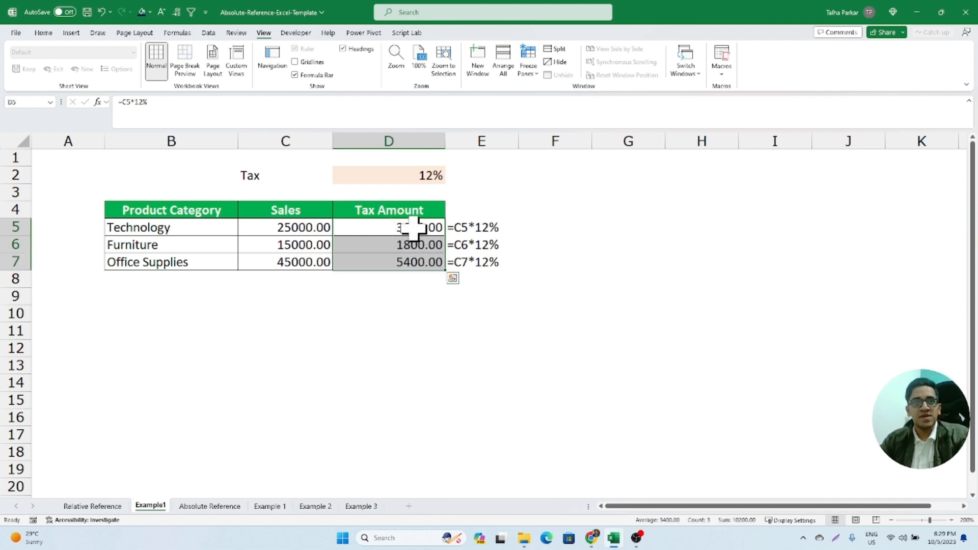
- Copy the tax formulas in D5:D7 and paste them starting at D10
{"action": "left_click_drag", "start_coordinate": [397, 225], "coordinate": [408, 263]}
{"action": "key", "text": "ctrl+c"}
{"action": "left_click", "coordinate": [453, 278]}
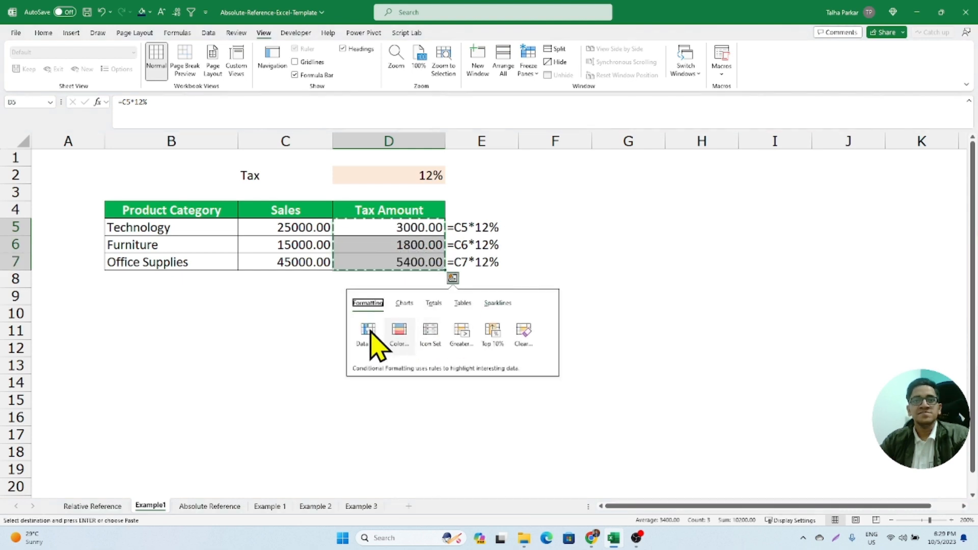
{"action": "left_click", "coordinate": [317, 309]}
{"action": "left_click", "coordinate": [350, 309]}
{"action": "key", "text": "ctrl+v"}
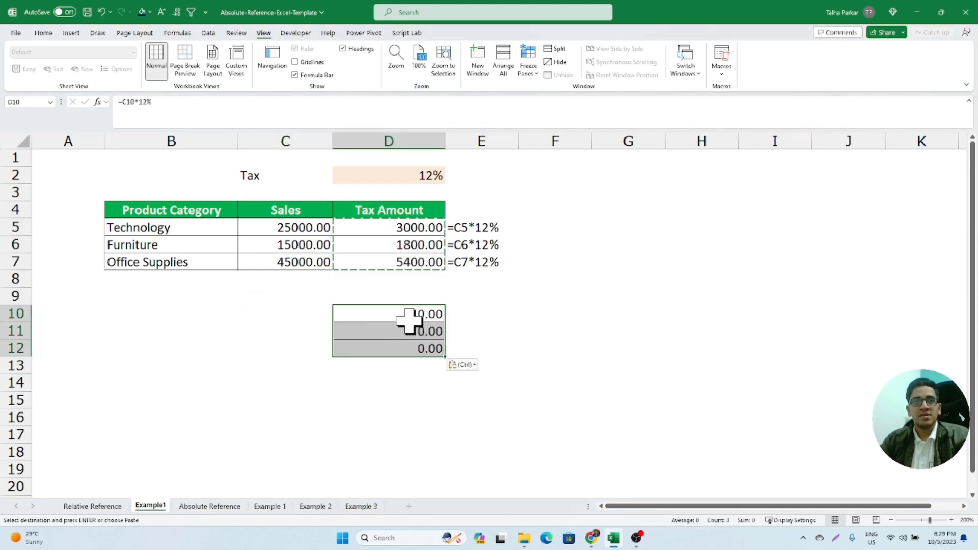
- Examine how the cell references shifted in each pasted formula in D10:D12
{"action": "key", "text": "F2"}
{"action": "key", "text": "Escape"}
{"action": "double_click", "coordinate": [437, 335]}
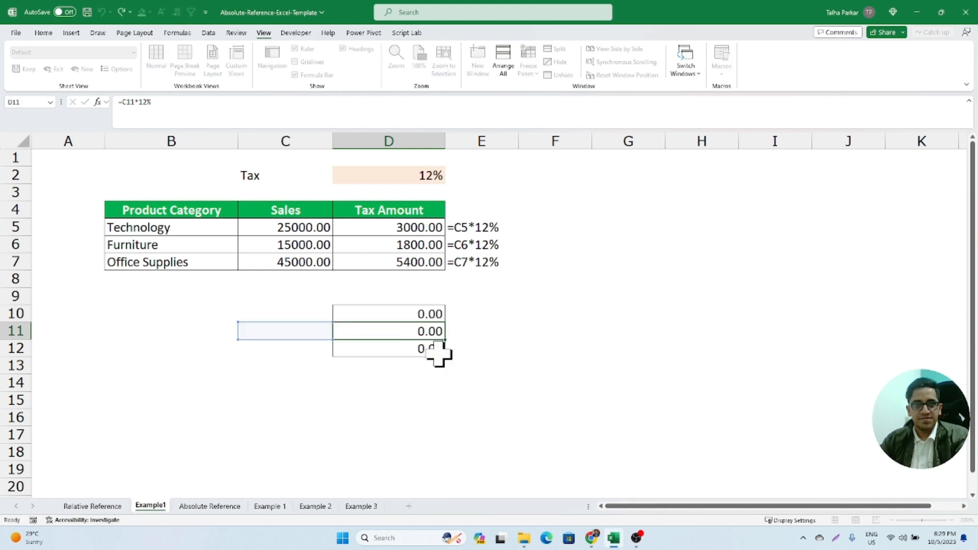
{"action": "key", "text": "Escape"}
{"action": "double_click", "coordinate": [434, 349]}
{"action": "key", "text": "Escape"}
{"action": "double_click", "coordinate": [410, 311]}
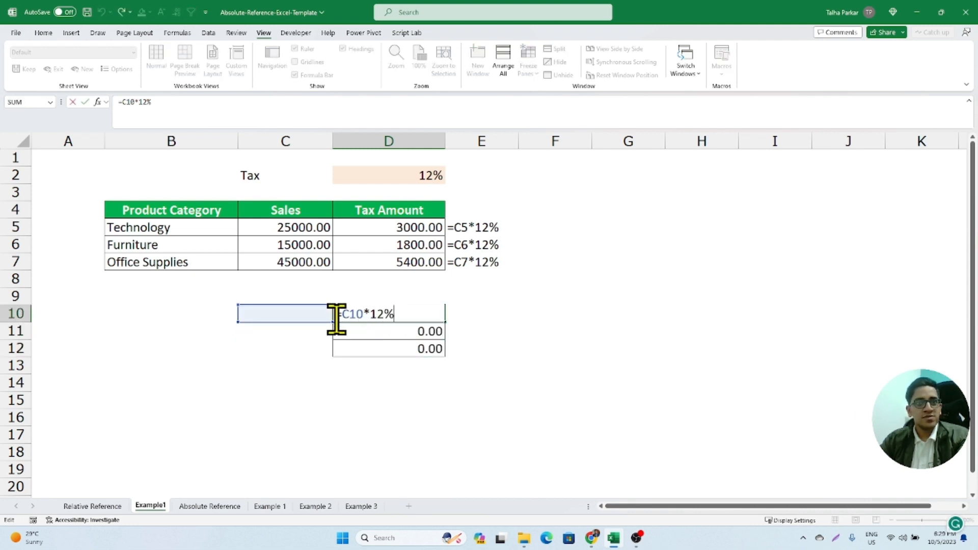
{"action": "key", "text": "Escape"}
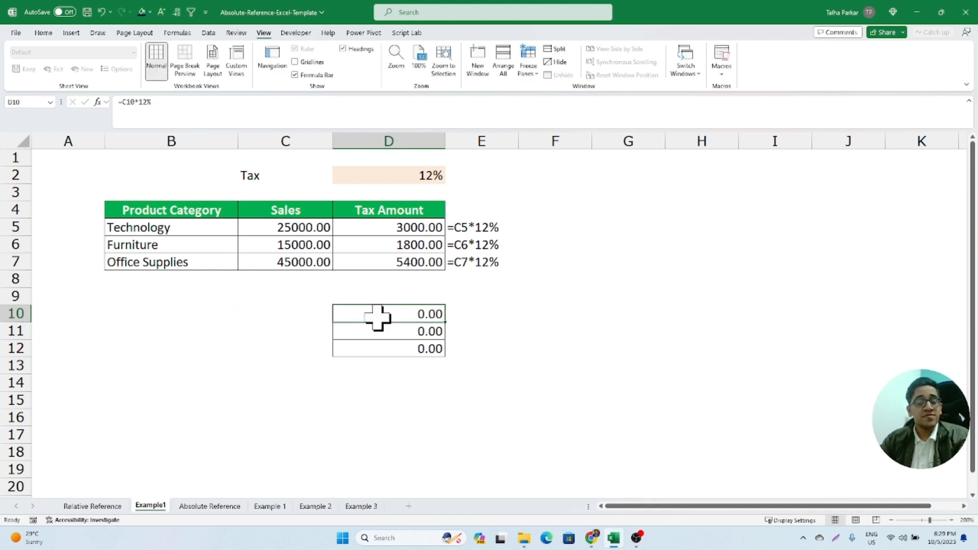
- Undo the formula paste in D10:D12
{"action": "left_click_drag", "start_coordinate": [380, 316], "coordinate": [388, 348]}
{"action": "key", "text": "ctrl+q"}
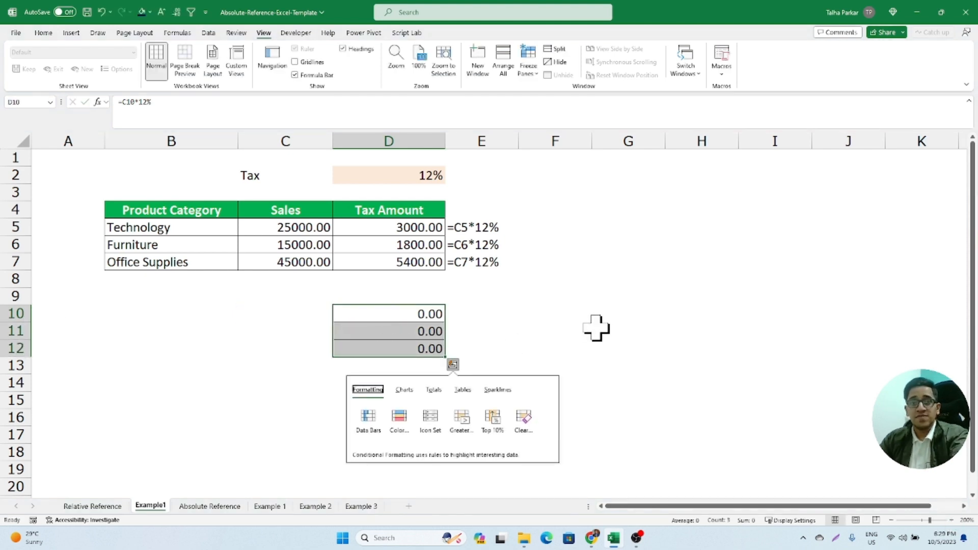
{"action": "key", "text": "Escape"}
{"action": "key", "text": "ctrl+z"}
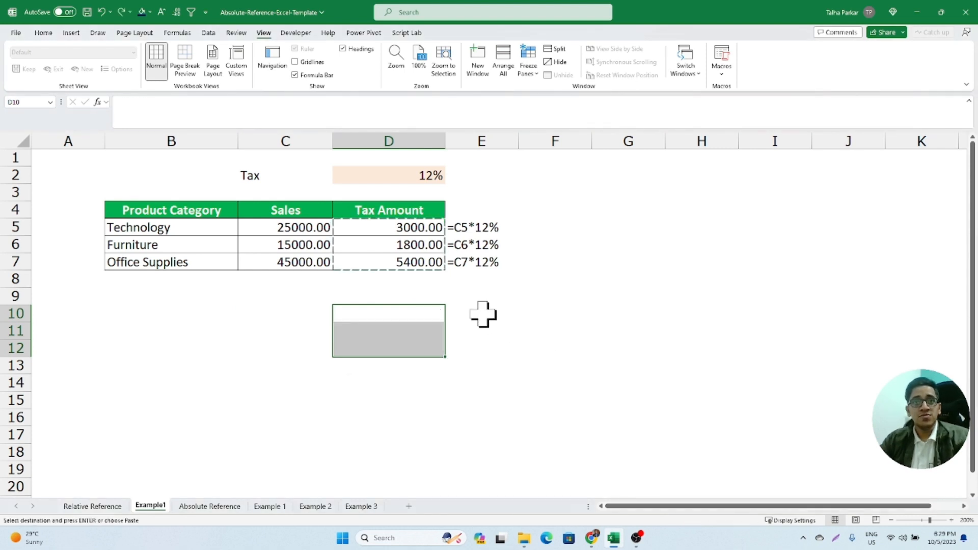
- Copy the tax formulas from D5:D7 into F5:F7
{"action": "left_click_drag", "start_coordinate": [389, 234], "coordinate": [396, 255]}
{"action": "left_click", "coordinate": [540, 228]}
{"action": "key", "text": "ctrl+v"}
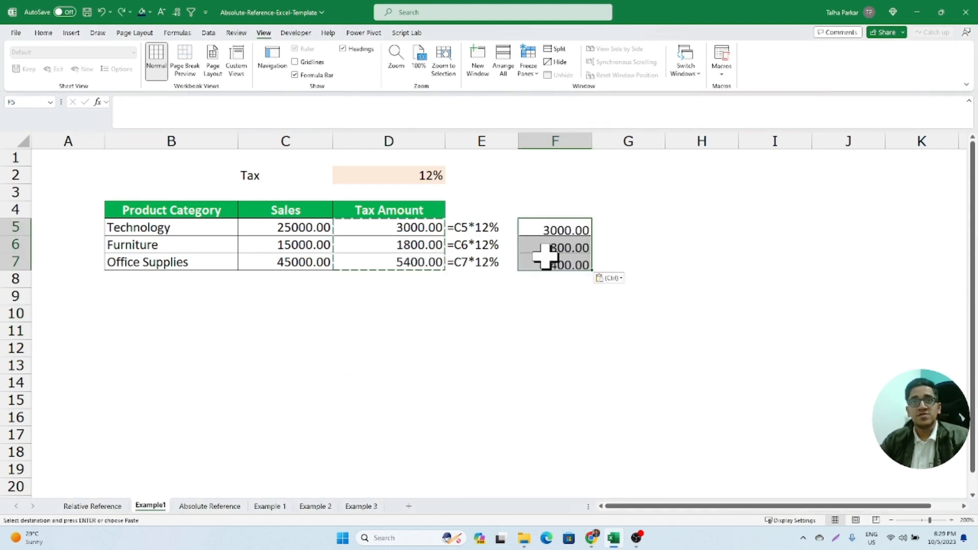
- Examine which cells the pasted formulas in F5:F7 reference
{"action": "key", "text": "F2"}
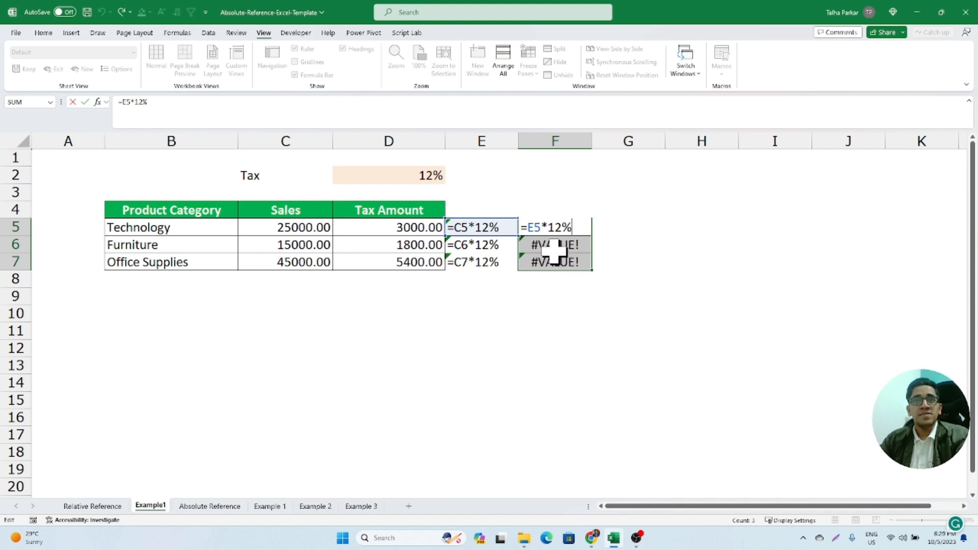
{"action": "double_click", "coordinate": [553, 247]}
{"action": "key", "text": "Escape"}
{"action": "double_click", "coordinate": [554, 259]}
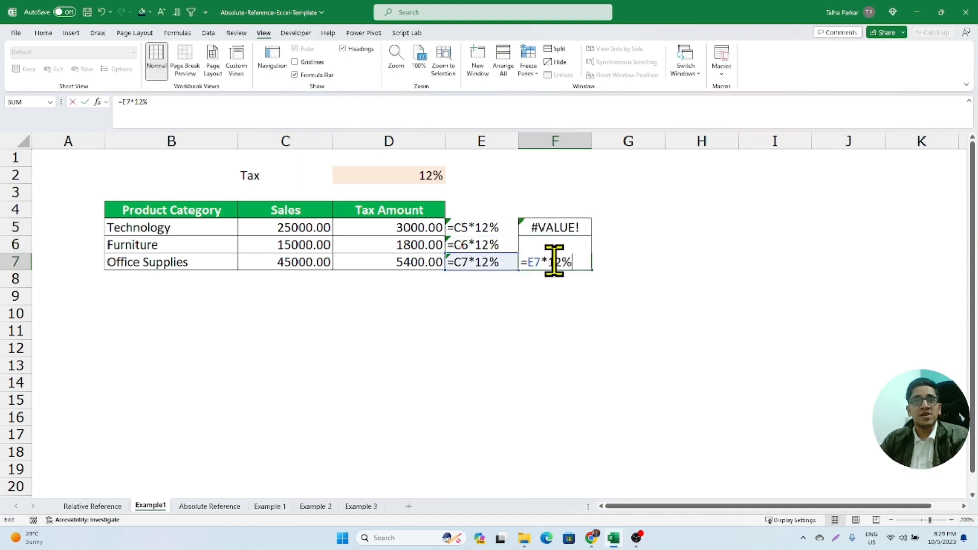
- Recheck the formulas in F5, F6 and F7 one by one against the column E cells they reference
{"action": "key", "text": "Escape"}
{"action": "double_click", "coordinate": [535, 244]}
{"action": "key", "text": "Escape"}
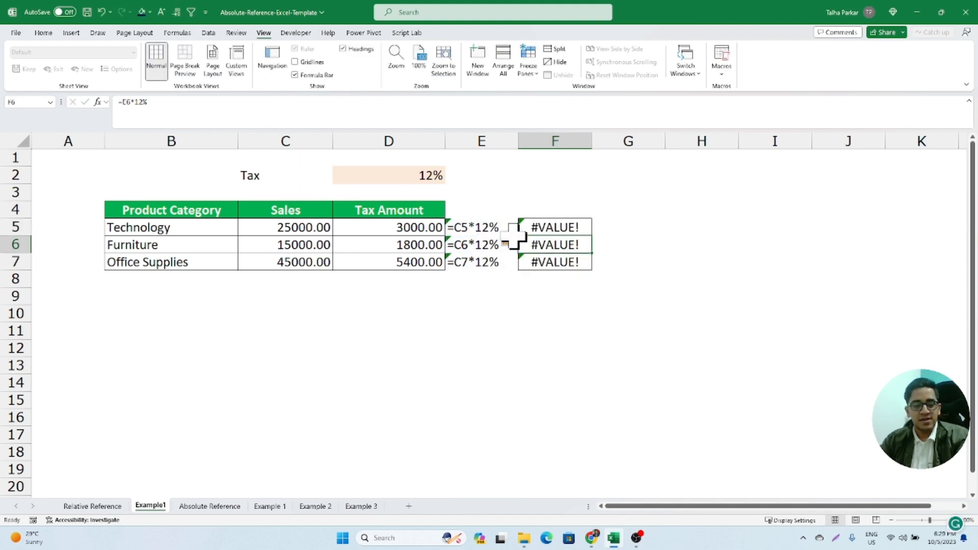
{"action": "left_click", "coordinate": [532, 231]}
{"action": "double_click", "coordinate": [532, 230]}
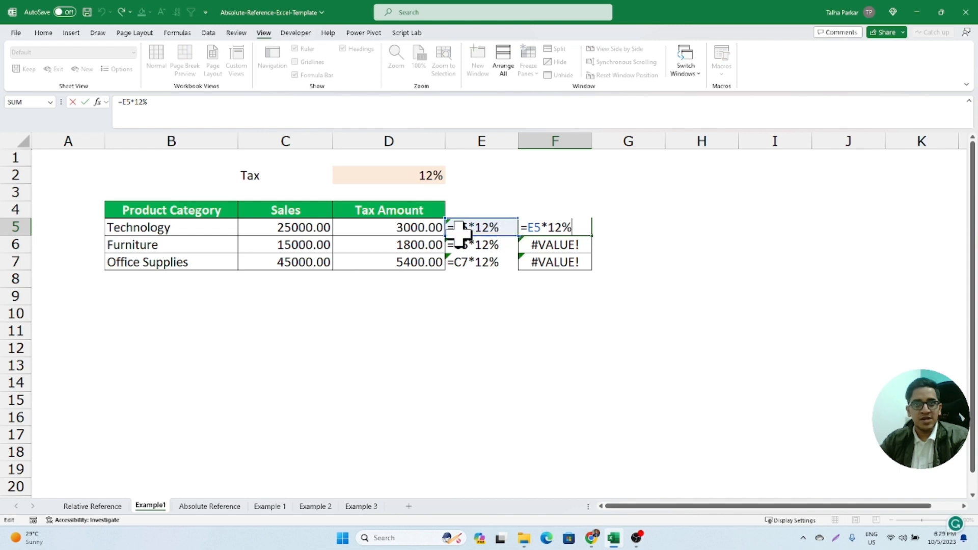
{"action": "key", "text": "Escape"}
{"action": "double_click", "coordinate": [548, 245]}
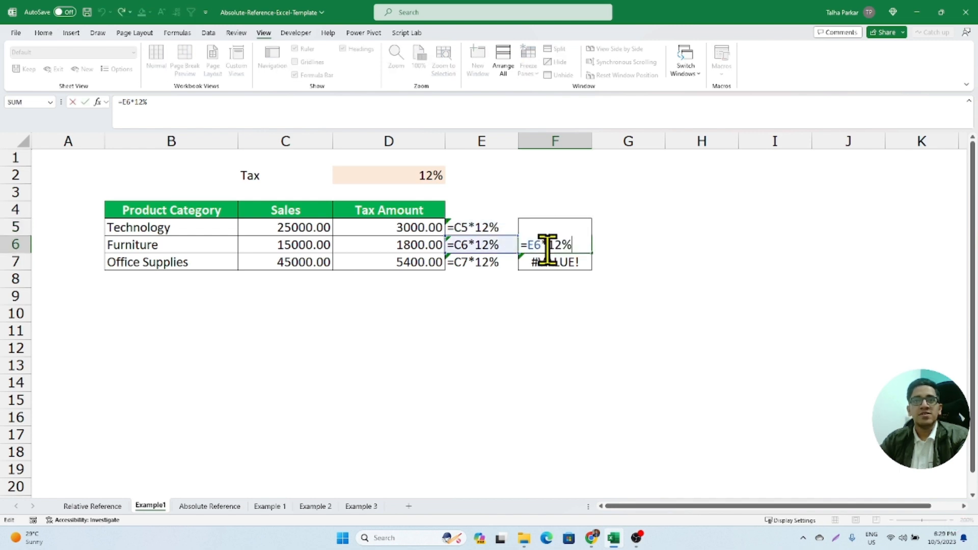
{"action": "key", "text": "Escape"}
{"action": "double_click", "coordinate": [548, 260]}
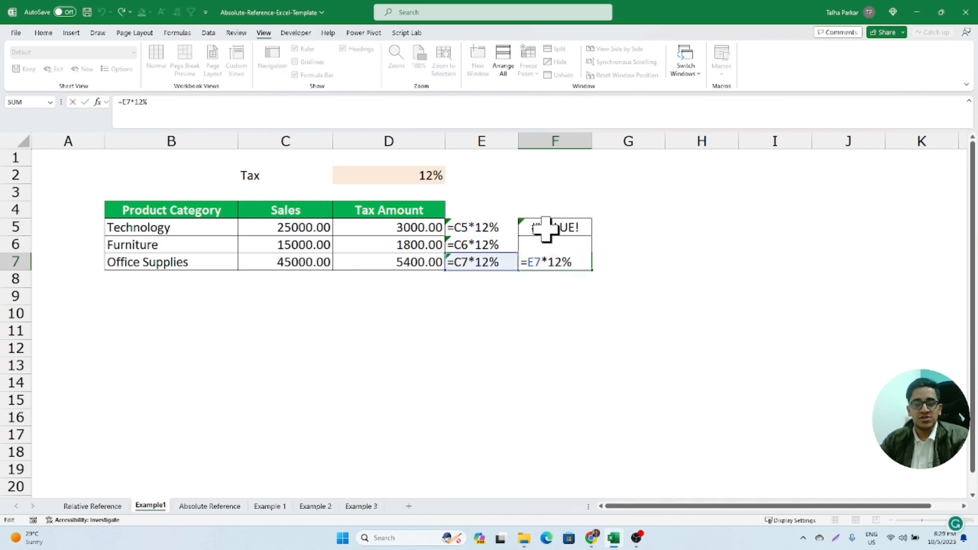
{"action": "key", "text": "Escape"}
{"action": "left_click", "coordinate": [546, 227]}
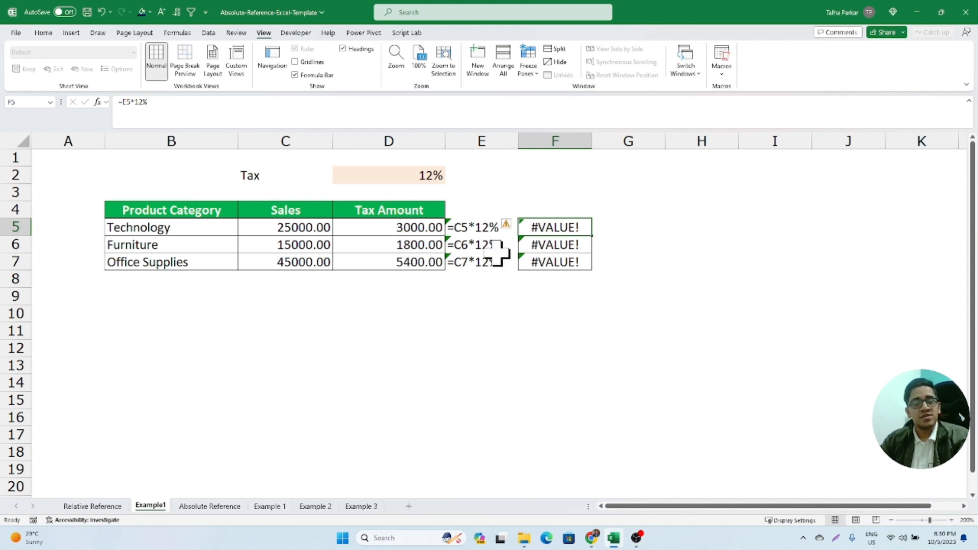
- Insert a blank cell at F5 with Shift cells down, check the moved formula's reference, and undo the insertion
{"action": "key", "text": "ctrl+shift+equal"}
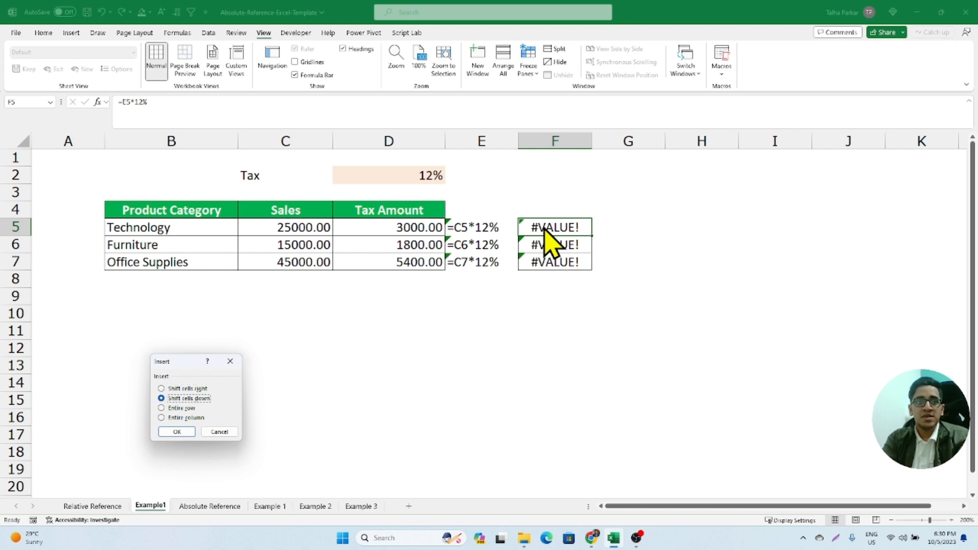
{"action": "key", "text": "Return"}
{"action": "double_click", "coordinate": [550, 244]}
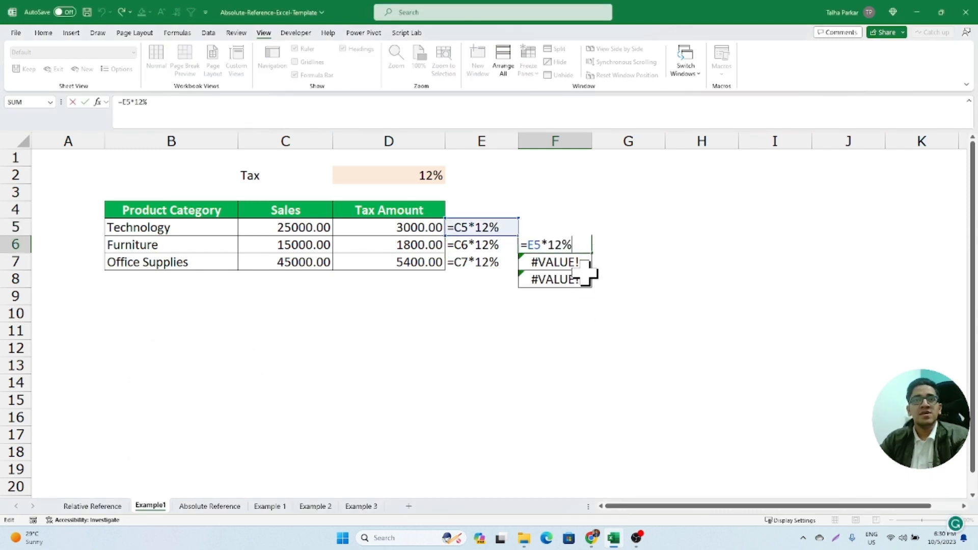
{"action": "key", "text": "ctrl+Return"}
{"action": "key", "text": "ctrl+z"}
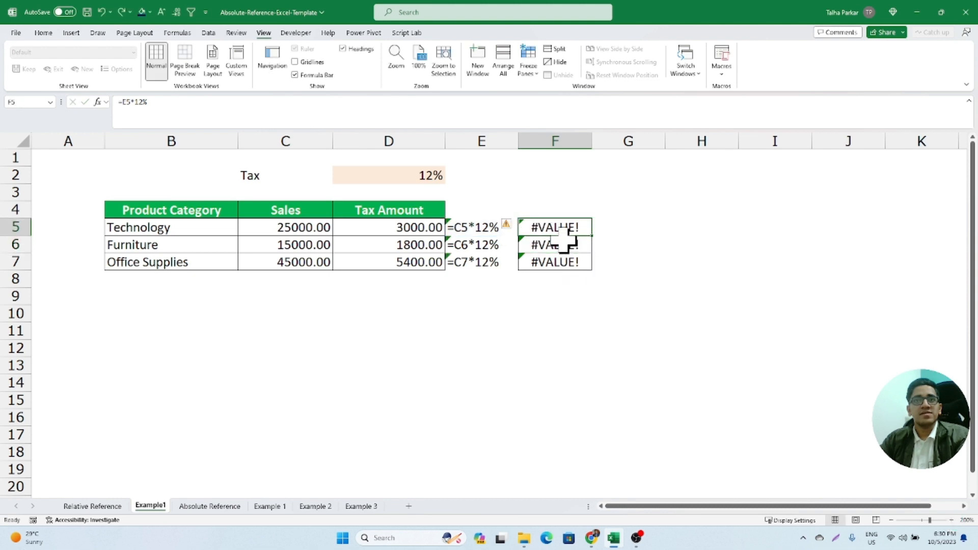
{"action": "double_click", "coordinate": [559, 231]}
{"action": "key", "text": "Escape"}
- Copy the formulas from F5:F7 into F8:F10
{"action": "left_click_drag", "start_coordinate": [576, 235], "coordinate": [575, 266]}
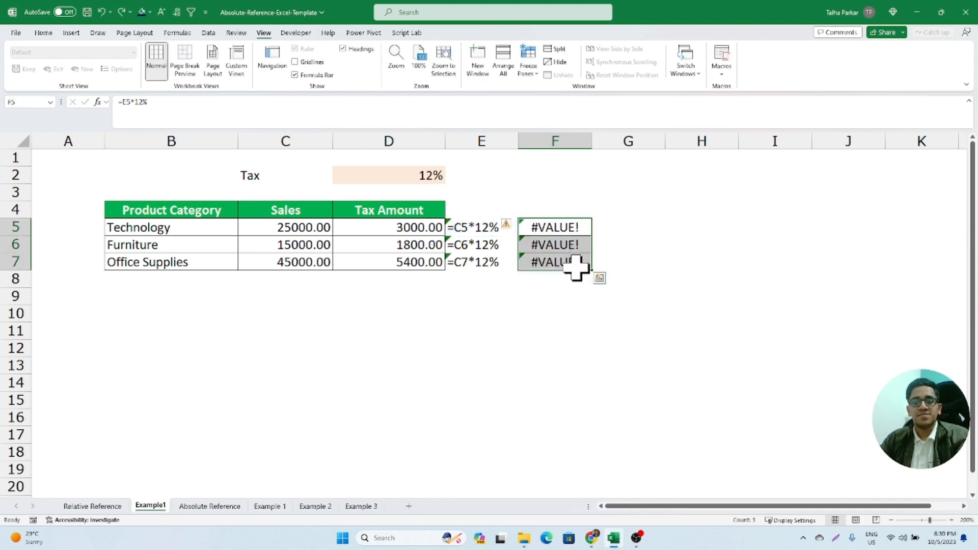
{"action": "key", "text": "ctrl+c"}
{"action": "left_click", "coordinate": [560, 280]}
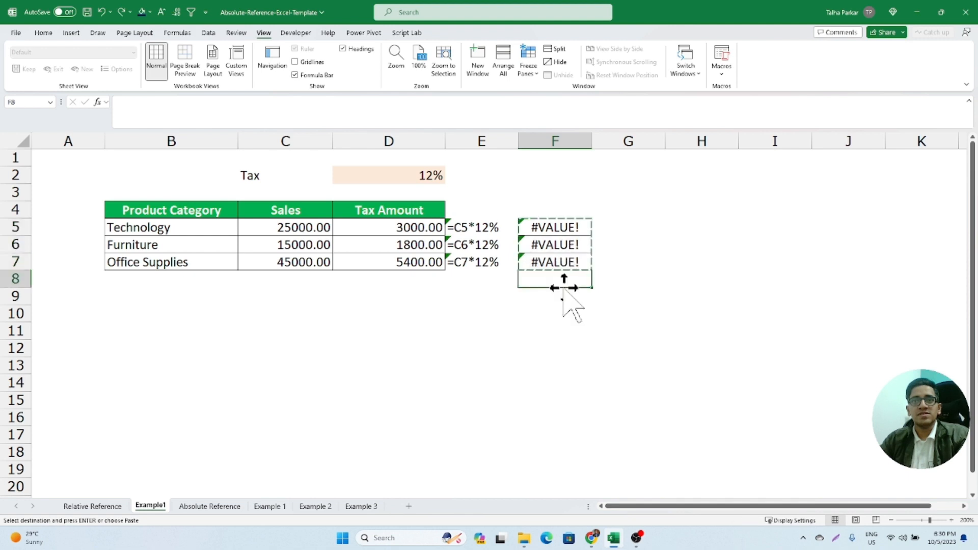
{"action": "key", "text": "ctrl+v"}
- Inspect the cell references in each pasted formula in F8, F9 and F10
{"action": "key", "text": "F2"}
{"action": "key", "text": "Return"}
{"action": "key", "text": "F2"}
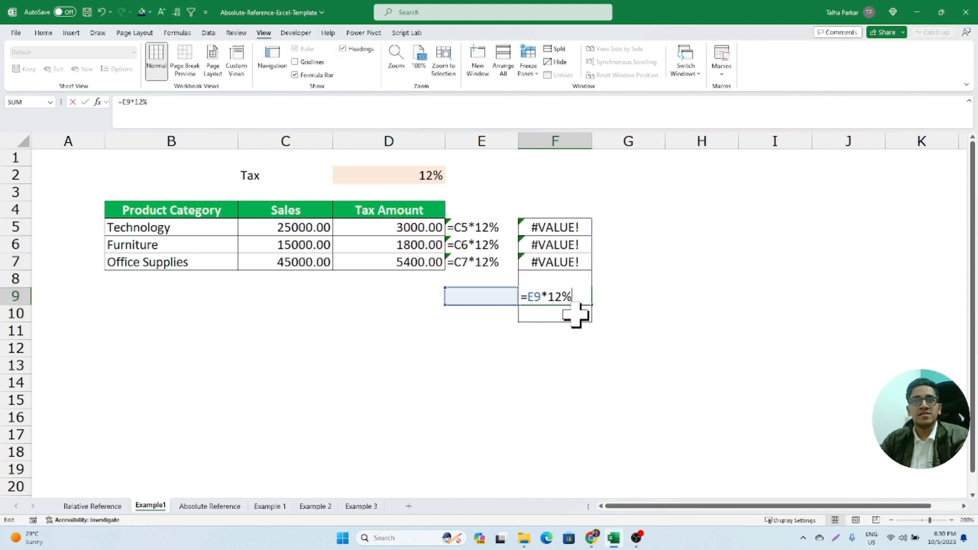
{"action": "key", "text": "Return"}
{"action": "key", "text": "F2"}
{"action": "key", "text": "Escape"}
- Clear the formulas in F5:F10 and remove the leftover cell borders from column F
{"action": "left_click_drag", "start_coordinate": [555, 228], "coordinate": [559, 306]}
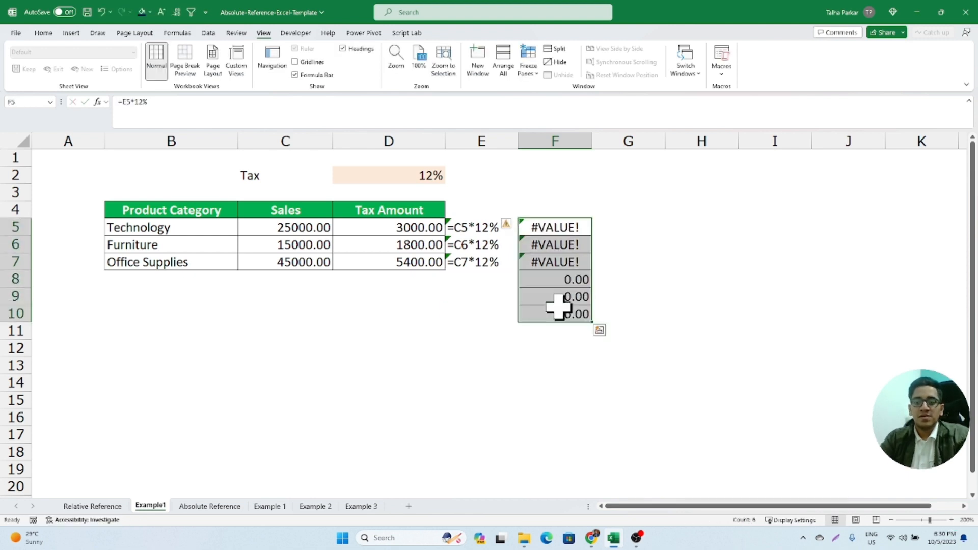
{"action": "key", "text": "Delete"}
{"action": "double_click", "coordinate": [406, 227]}
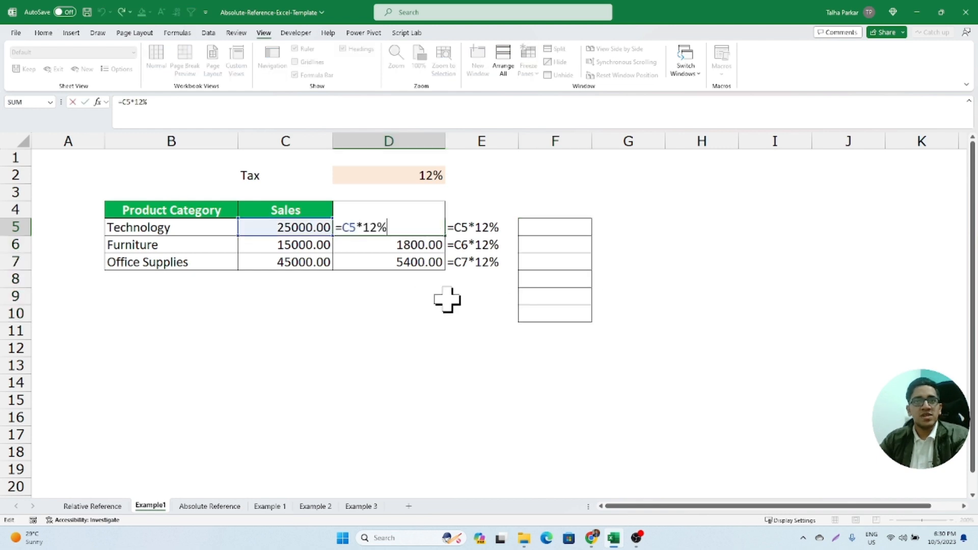
{"action": "left_click", "coordinate": [580, 228]}
{"action": "key", "text": "ctrl+space"}
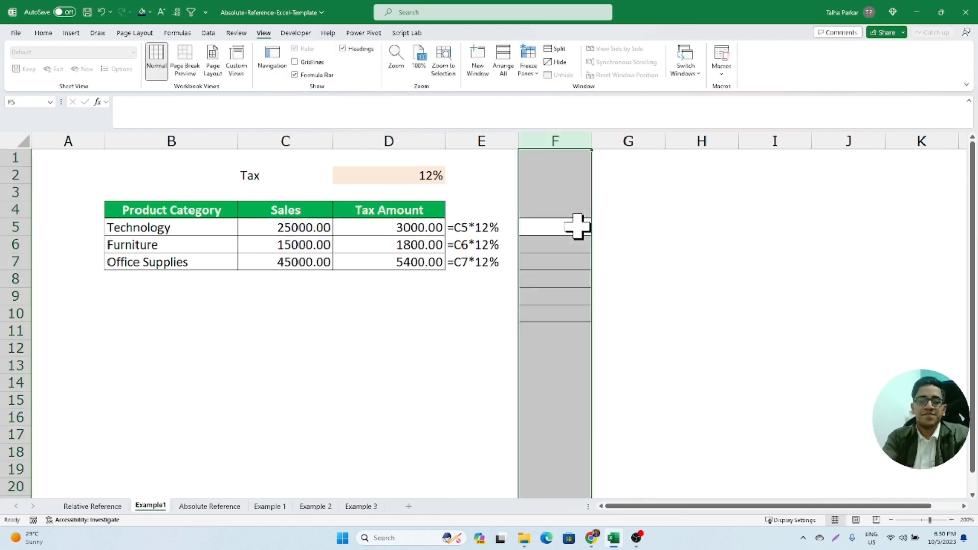
- Replace the hard-coded 12% in D5's tax formula with the tax rate cell, making it =C5*D2
{"action": "double_click", "coordinate": [371, 233]}
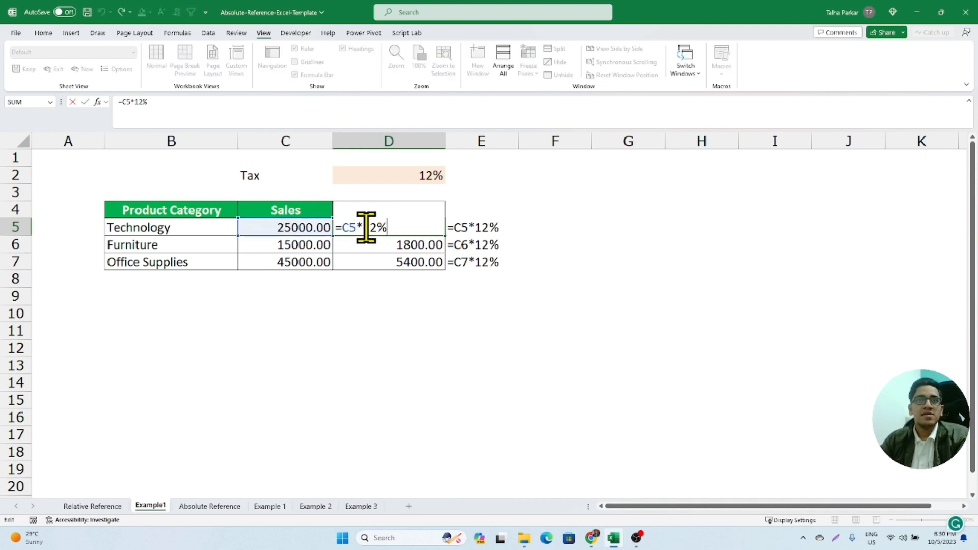
{"action": "left_click_drag", "start_coordinate": [366, 227], "coordinate": [406, 229]}
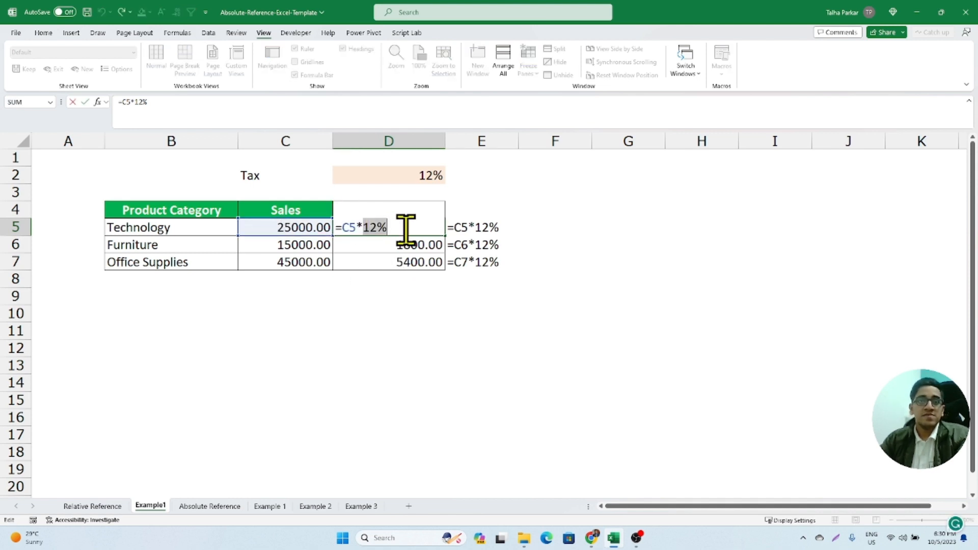
{"action": "left_click", "coordinate": [418, 176]}
{"action": "key", "text": "Return"}
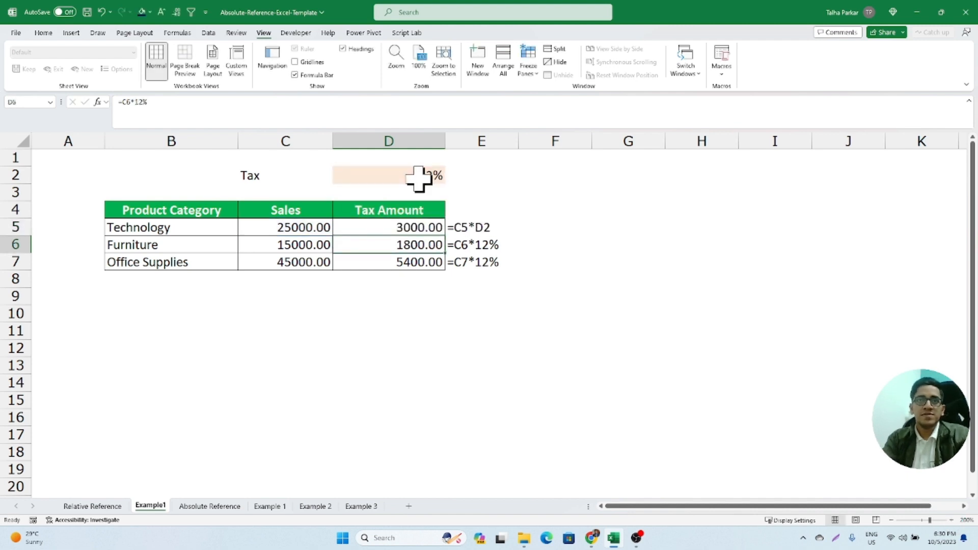
- Fill the Technology tax formula from D5 down through D7
{"action": "key", "text": "Up"}
{"action": "left_click", "coordinate": [425, 247]}
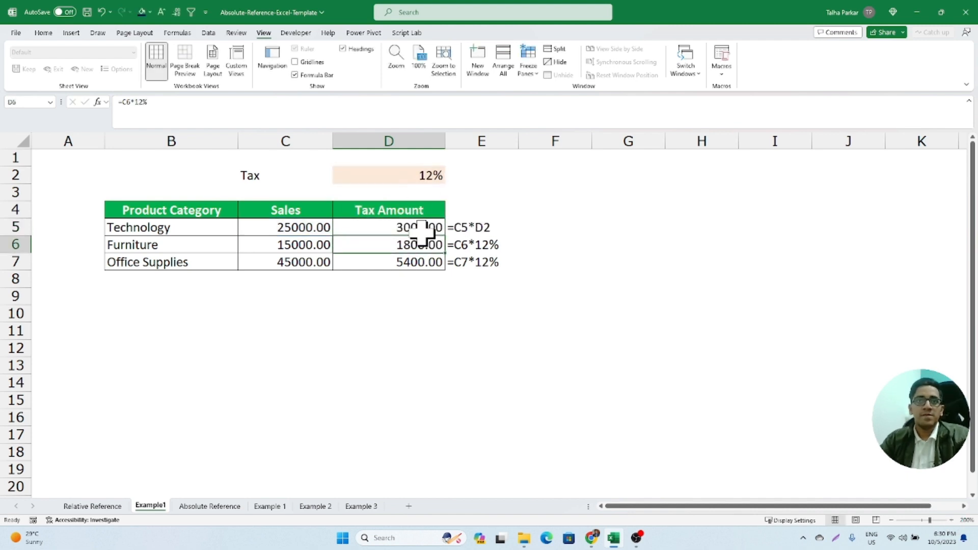
{"action": "left_click", "coordinate": [423, 231]}
{"action": "left_click_drag", "start_coordinate": [447, 237], "coordinate": [447, 262]}
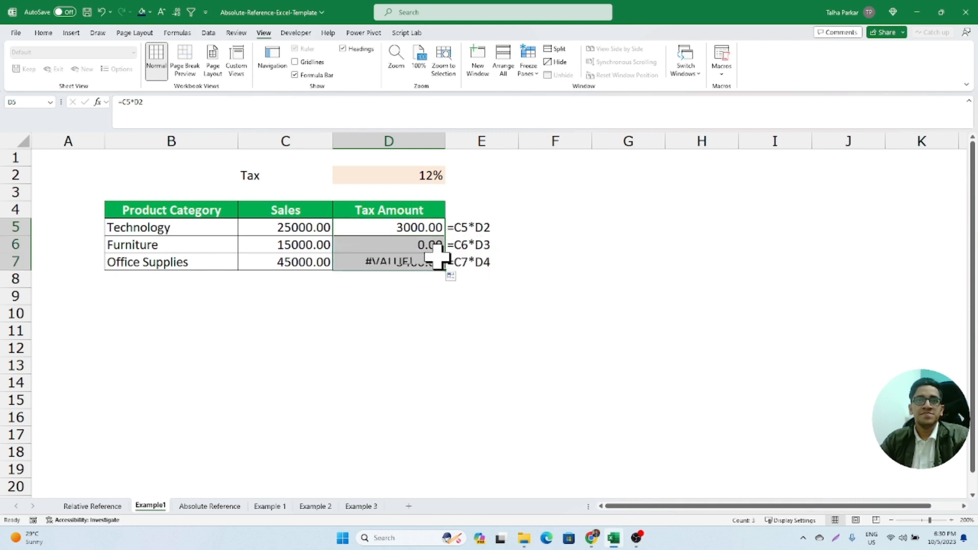
- Examine which sales and tax rate cells the formulas in D5, D6 and D7 reference
{"action": "double_click", "coordinate": [426, 244]}
{"action": "key", "text": "Escape"}
{"action": "double_click", "coordinate": [426, 268]}
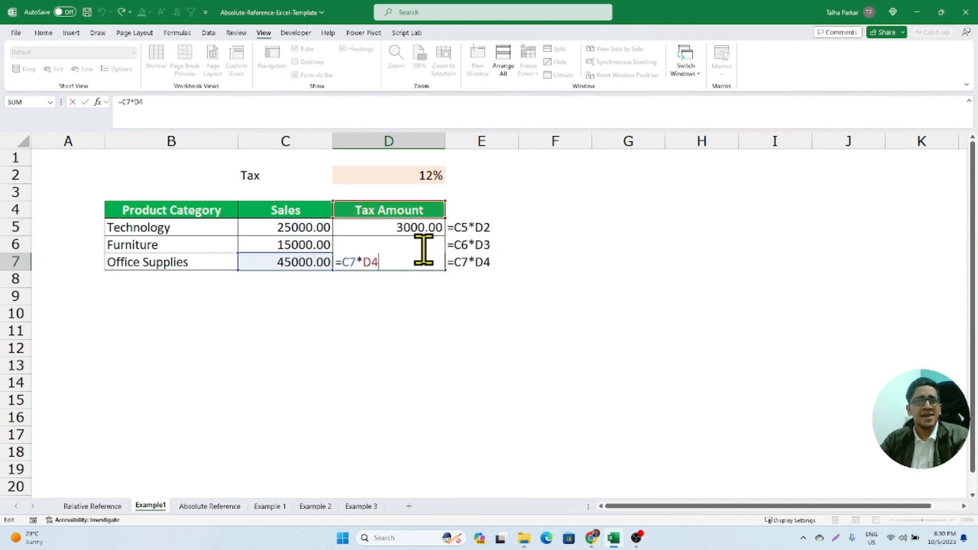
{"action": "key", "text": "Escape"}
{"action": "double_click", "coordinate": [425, 249]}
{"action": "key", "text": "Escape"}
{"action": "double_click", "coordinate": [425, 263]}
{"action": "key", "text": "Escape"}
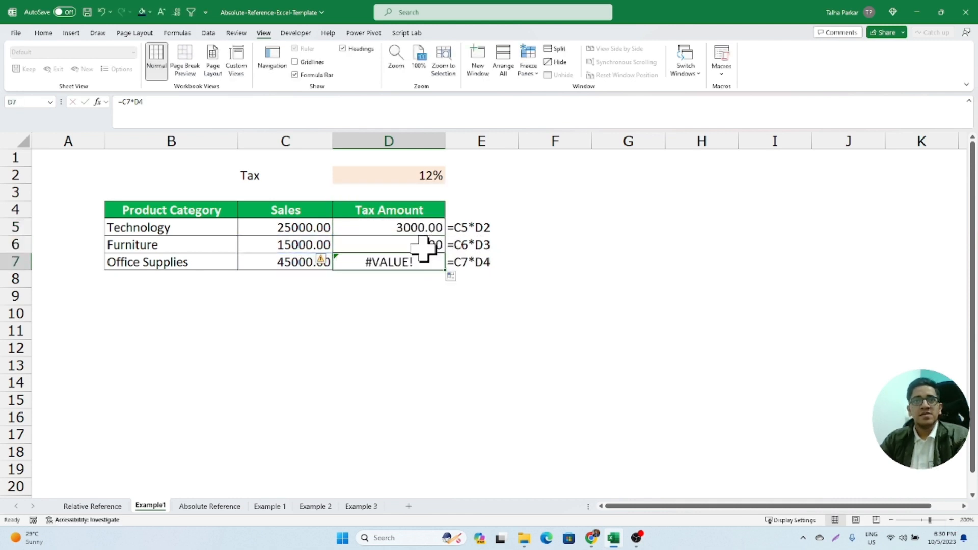
{"action": "double_click", "coordinate": [427, 246]}
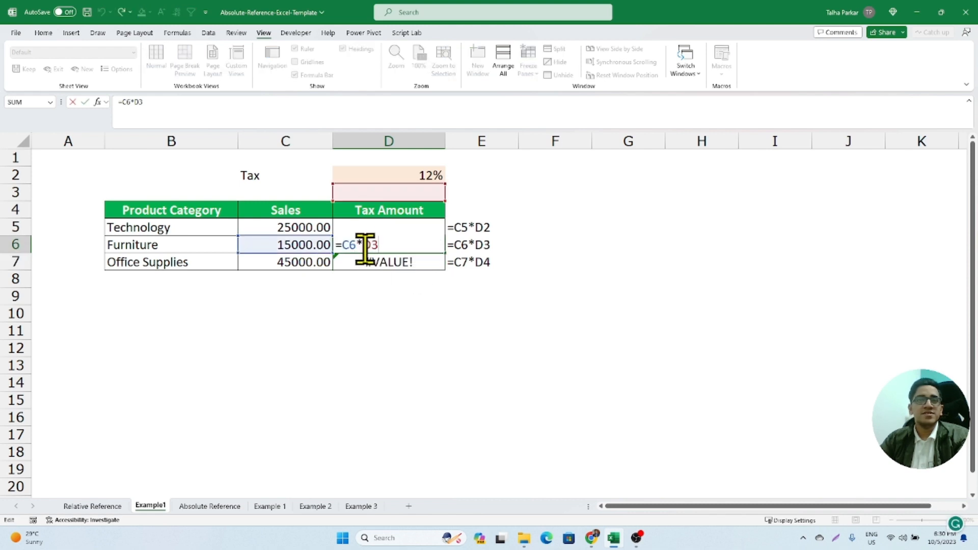
{"action": "key", "text": "Escape"}
{"action": "double_click", "coordinate": [382, 227]}
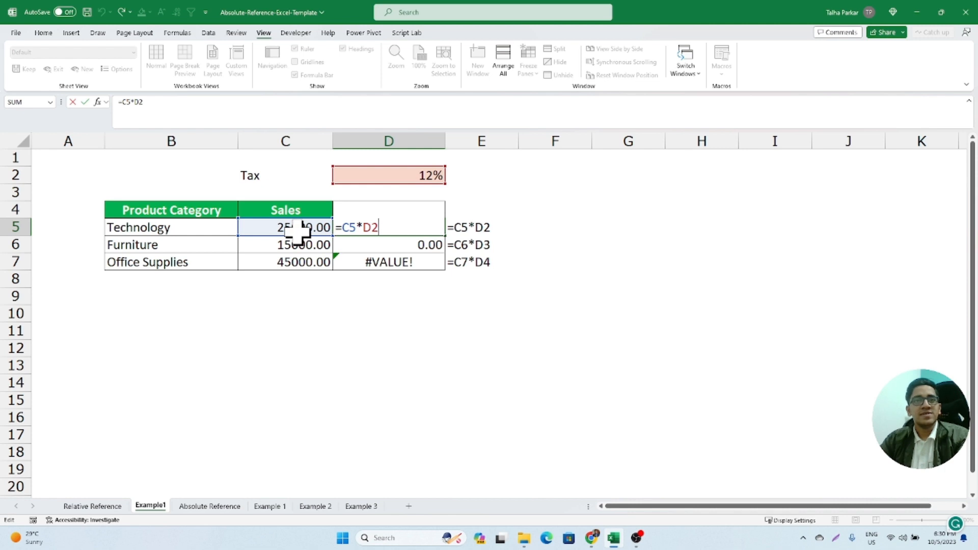
{"action": "key", "text": "Return"}
{"action": "double_click", "coordinate": [392, 245]}
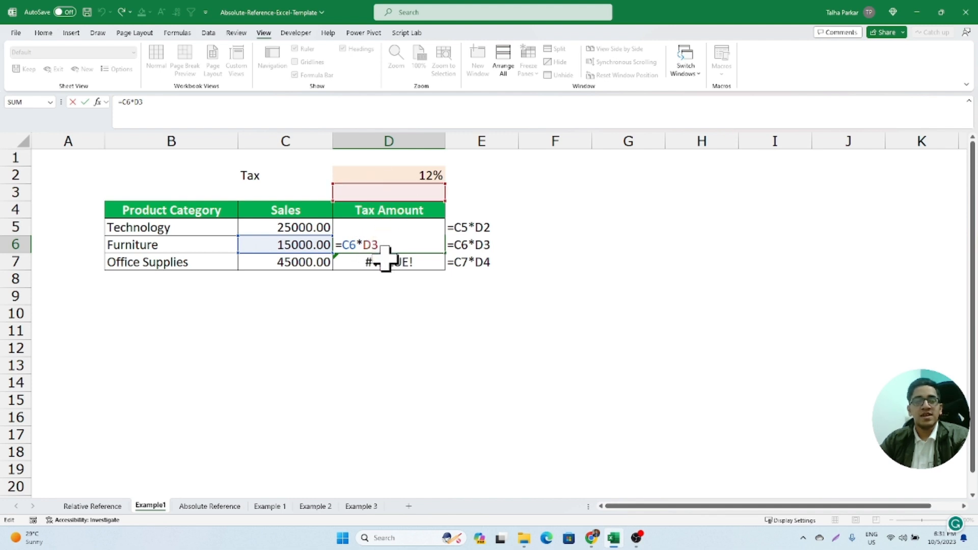
{"action": "key", "text": "ctrl+Return"}
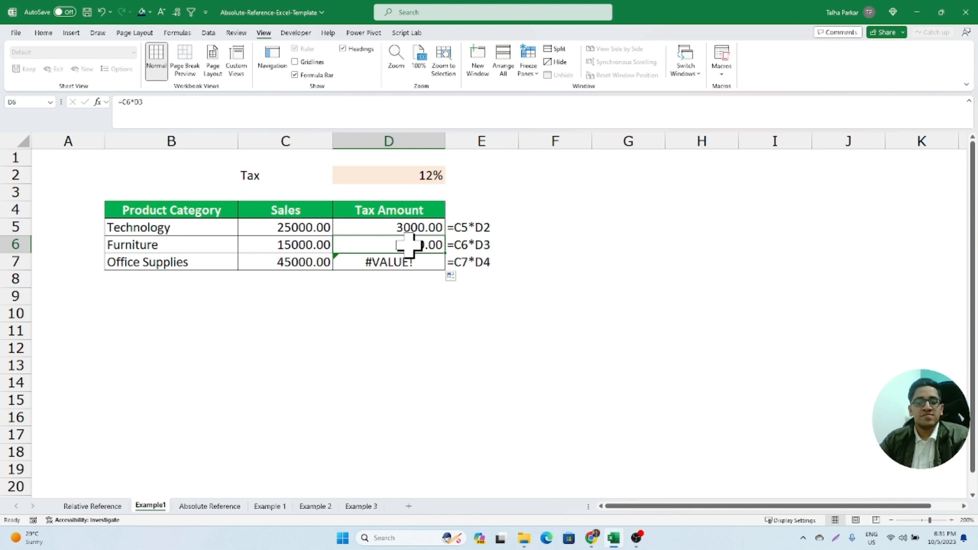
- Enter the Furniture tax formula =C6*D2 manually in D6
{"action": "type", "text": "="}
{"action": "key", "text": "Left"}
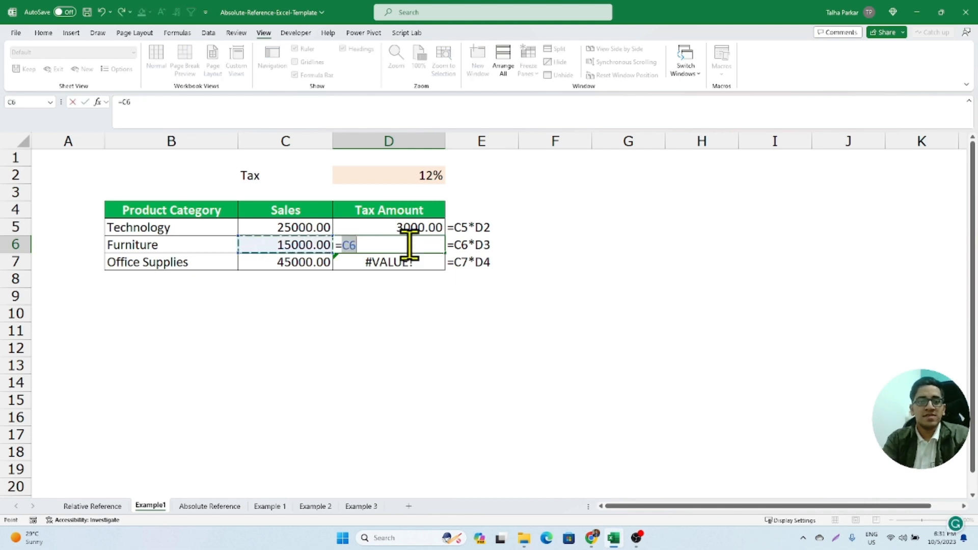
{"action": "type", "text": "*"}
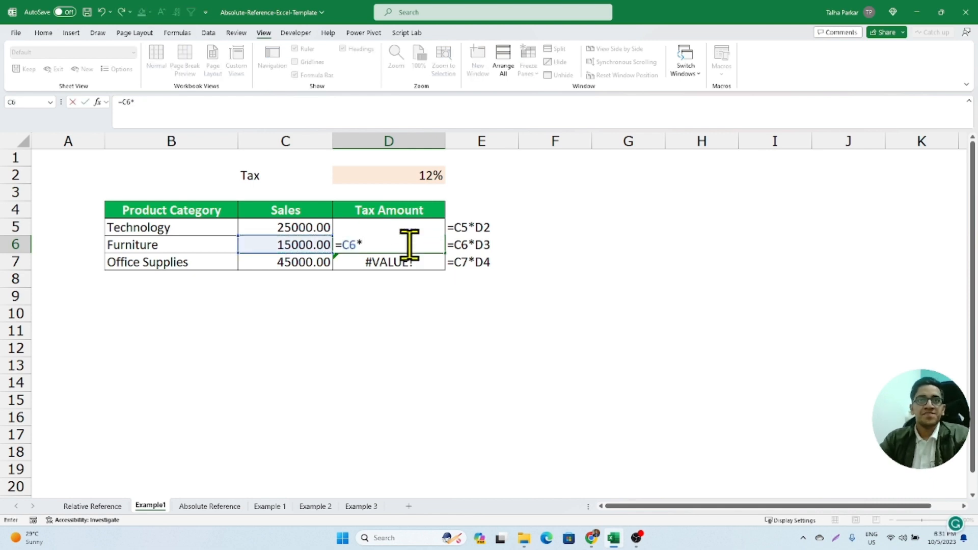
{"action": "left_click", "coordinate": [400, 177]}
{"action": "key", "text": "Return"}
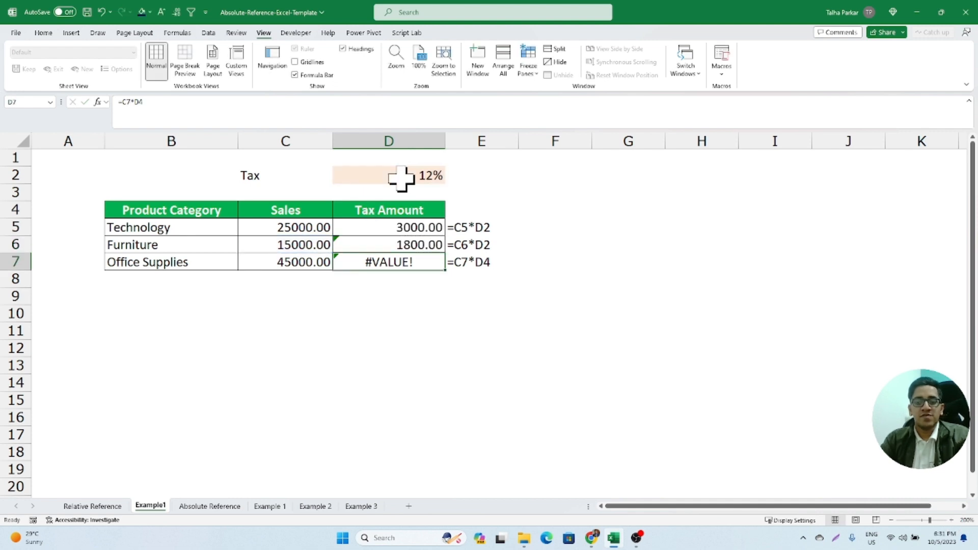
- Enter the Office Supplies tax formula =C7*D2 manually in D7
{"action": "type", "text": "="}
{"action": "key", "text": "Left"}
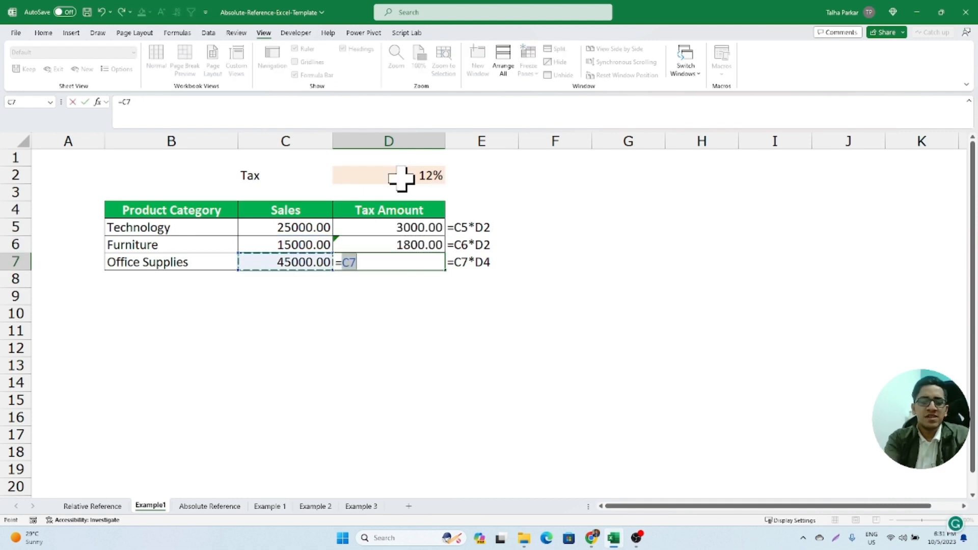
{"action": "type", "text": "*"}
{"action": "left_click", "coordinate": [402, 178]}
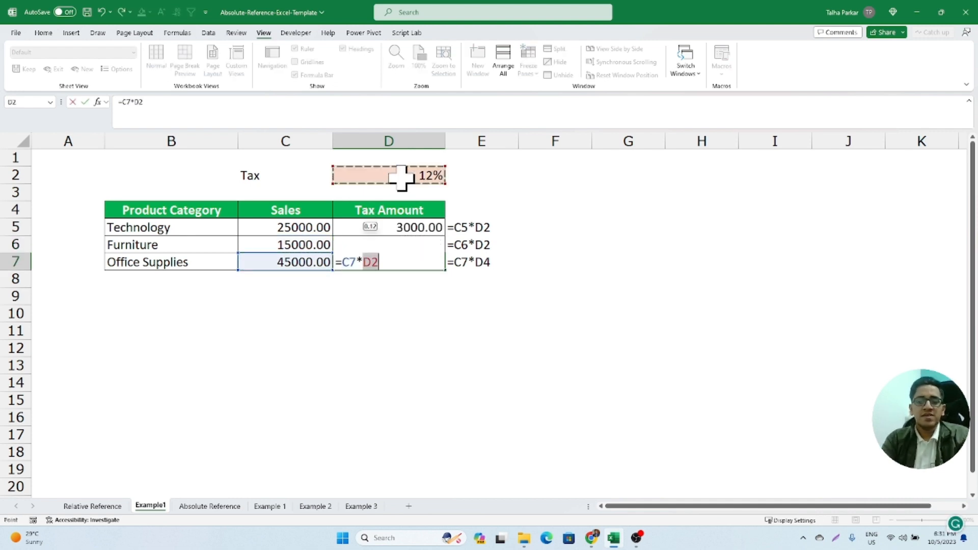
{"action": "key", "text": "Return"}
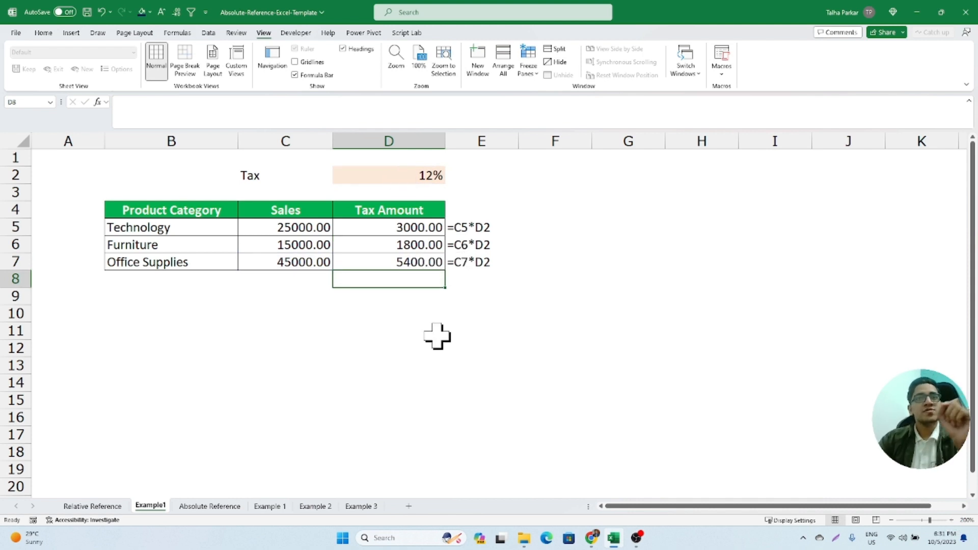
- Enter the Technology tax formula =C5*D2 in D5 of the sheet Example 1 that has the blank Tax Amount column
{"action": "left_click", "coordinate": [270, 506]}
{"action": "left_click", "coordinate": [378, 227]}
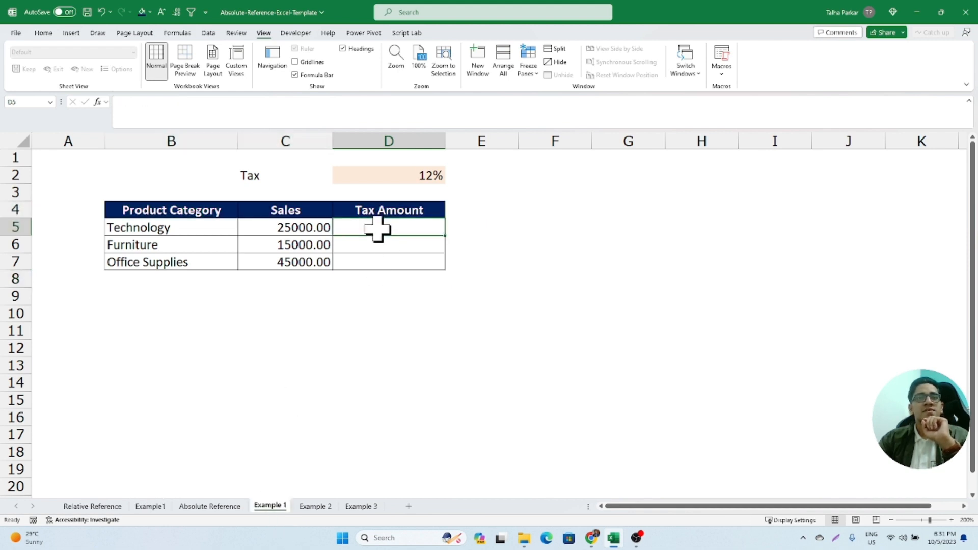
{"action": "type", "text": "="}
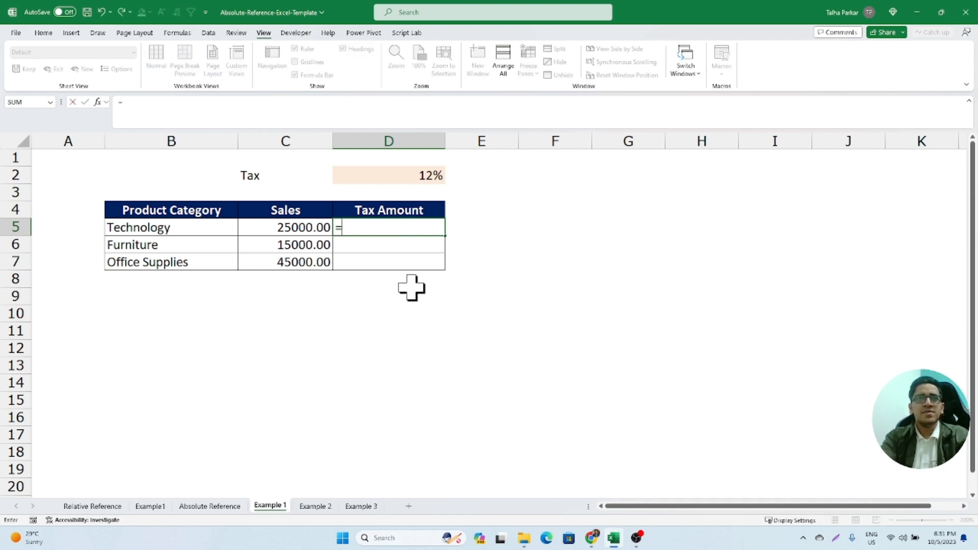
{"action": "key", "text": "Left"}
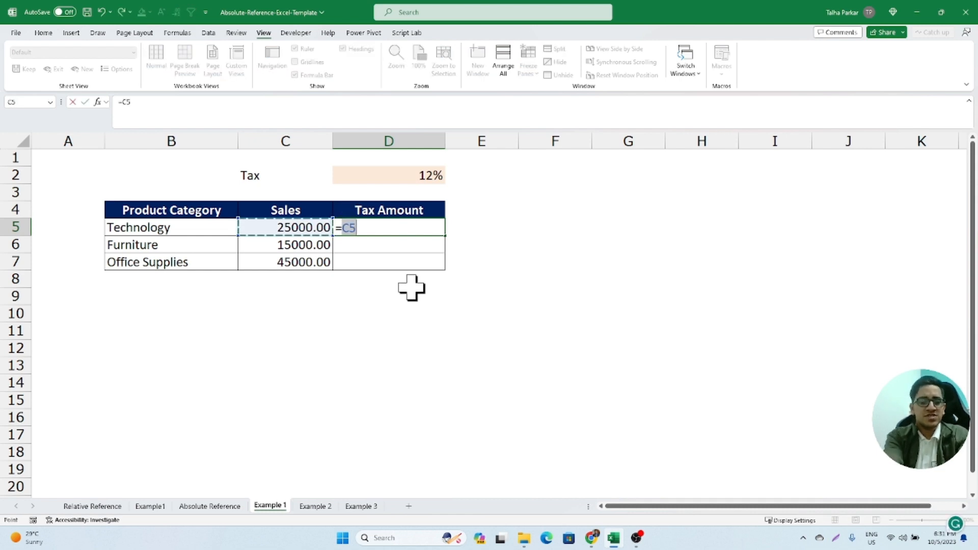
{"action": "type", "text": "*"}
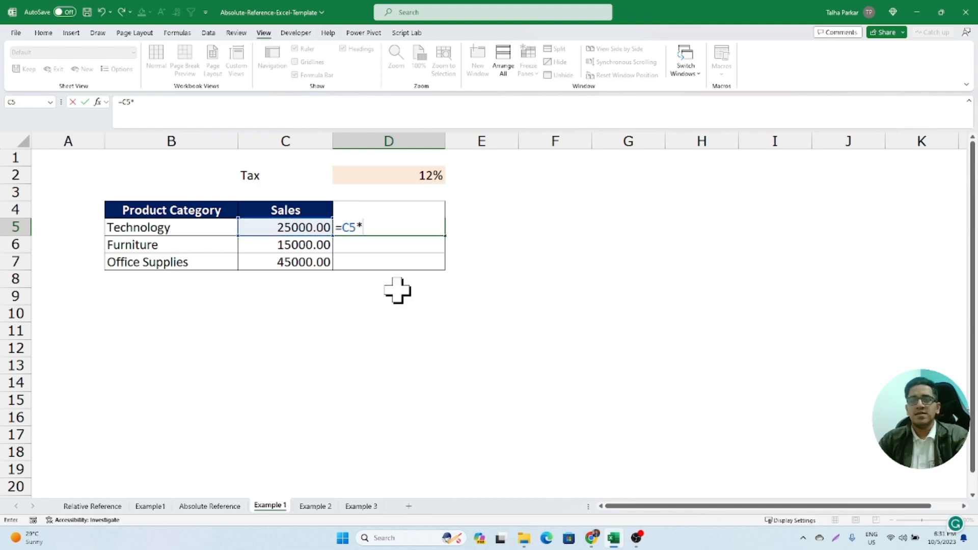
{"action": "left_click", "coordinate": [374, 179]}
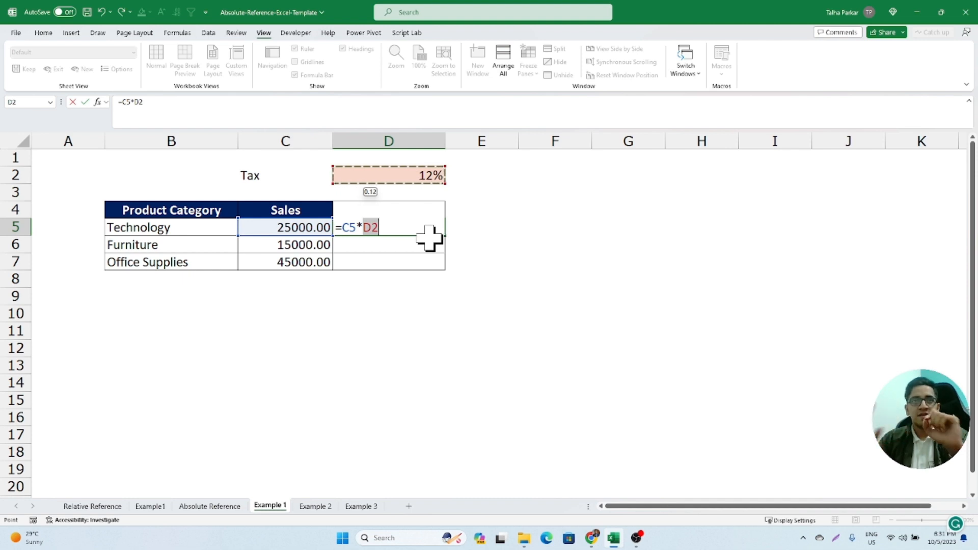
{"action": "key", "text": "ctrl+Return"}
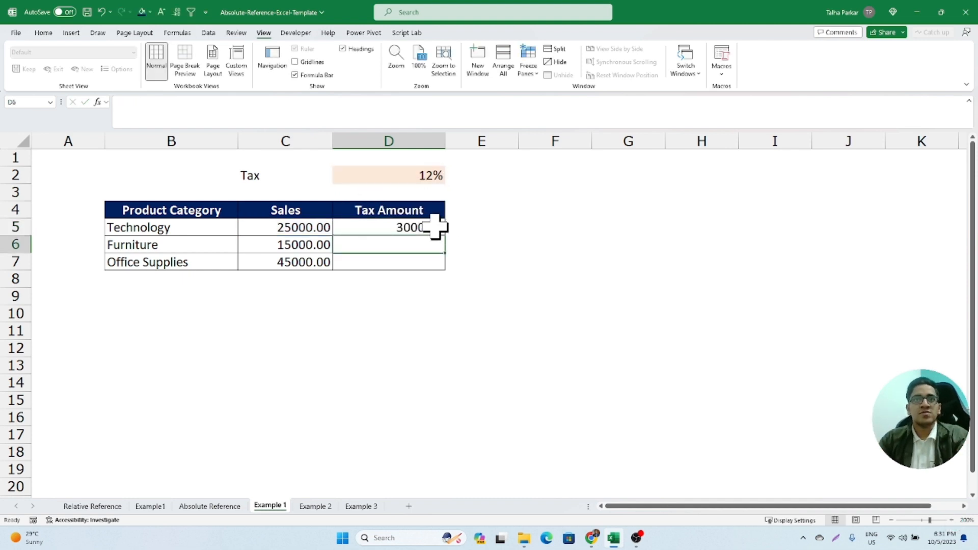
- Try filling the relative tax formula from D5 down through D7 and inspect the references in D6 and D7
{"action": "left_click_drag", "start_coordinate": [443, 236], "coordinate": [426, 262]}
{"action": "left_click", "coordinate": [423, 243]}
{"action": "double_click", "coordinate": [423, 243]}
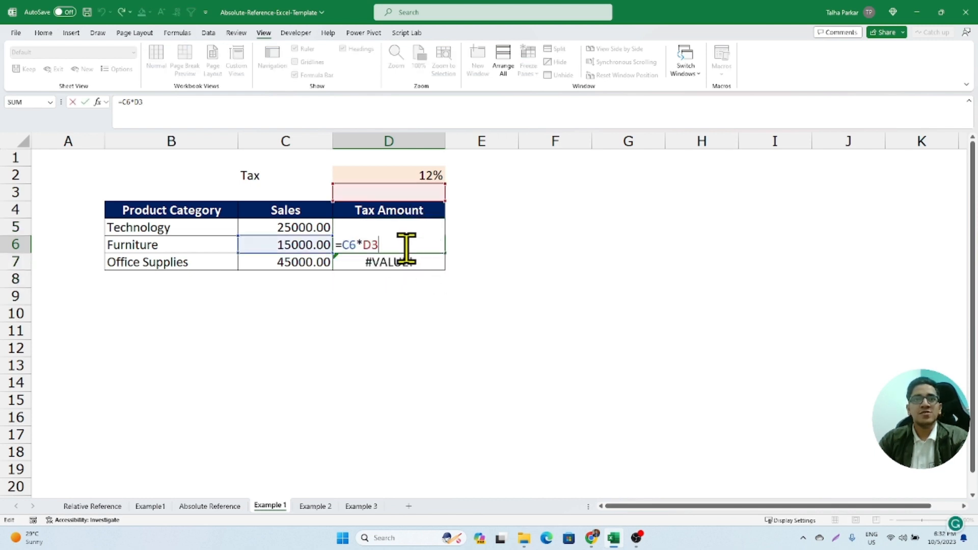
{"action": "left_click", "coordinate": [391, 266]}
{"action": "double_click", "coordinate": [391, 266]}
- Copy the D5 formula across to F5 to inspect its shifted references, and undo both the rightward and downward fills
{"action": "left_click_drag", "start_coordinate": [426, 225], "coordinate": [529, 232]}
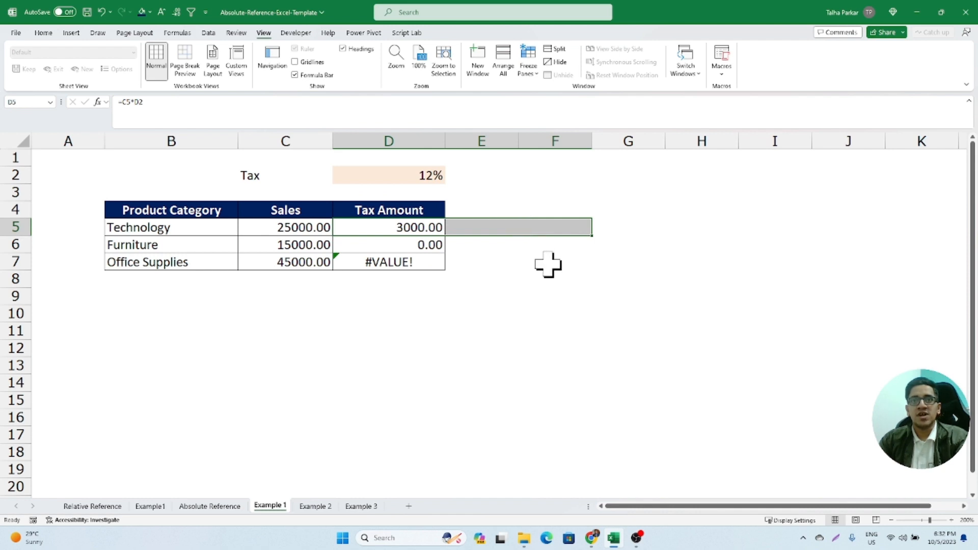
{"action": "key", "text": "ctrl+r"}
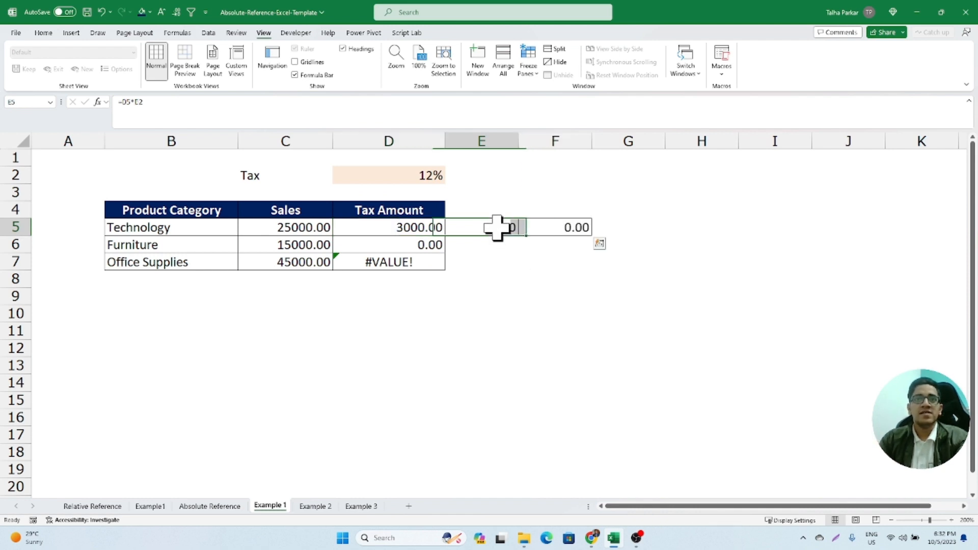
{"action": "double_click", "coordinate": [498, 226]}
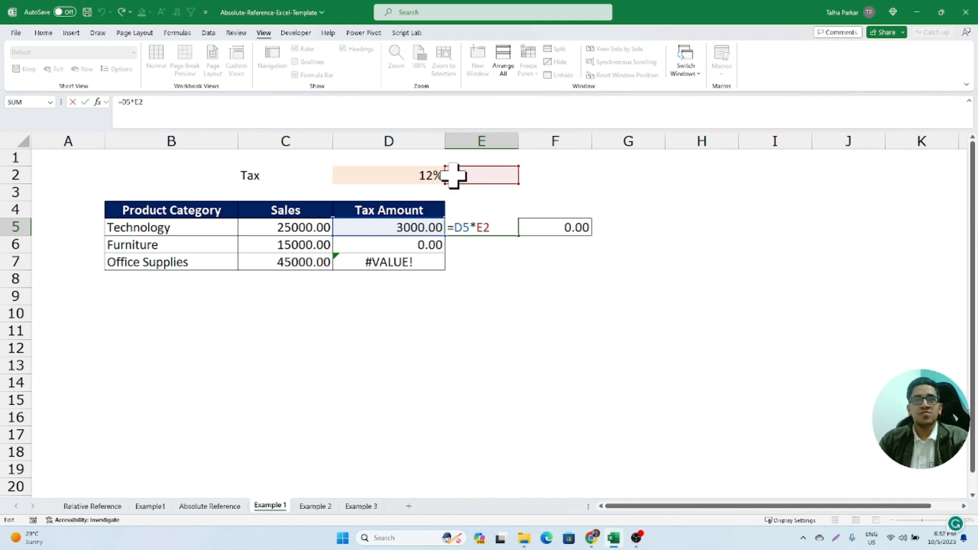
{"action": "key", "text": "Escape"}
{"action": "double_click", "coordinate": [542, 231]}
{"action": "key", "text": "Escape"}
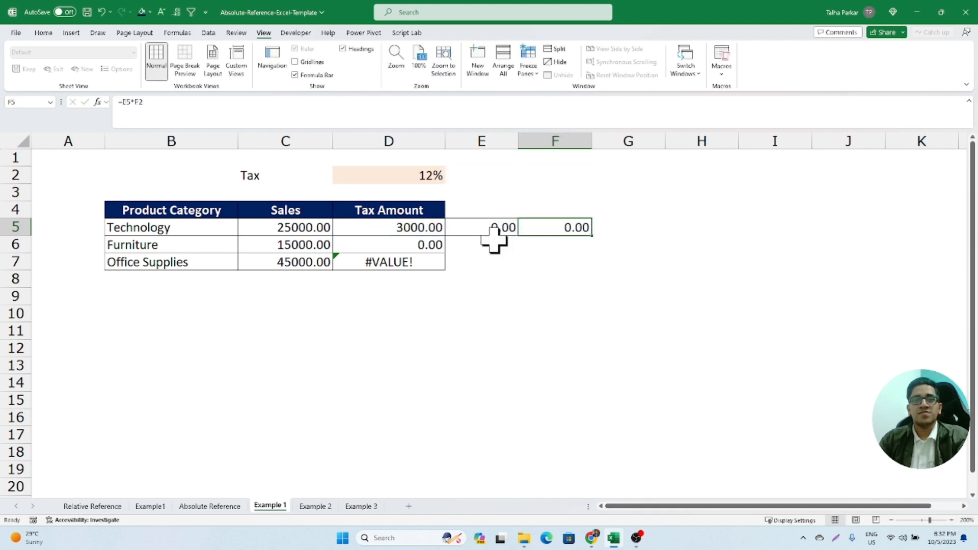
{"action": "key", "text": "ctrl+z"}
{"action": "key", "text": "ctrl+z"}
- Cycle the tax rate reference in D5 through its absolute and mixed forms, ending on the relative formula =C5*D2
{"action": "left_click", "coordinate": [383, 227]}
{"action": "double_click", "coordinate": [383, 227]}
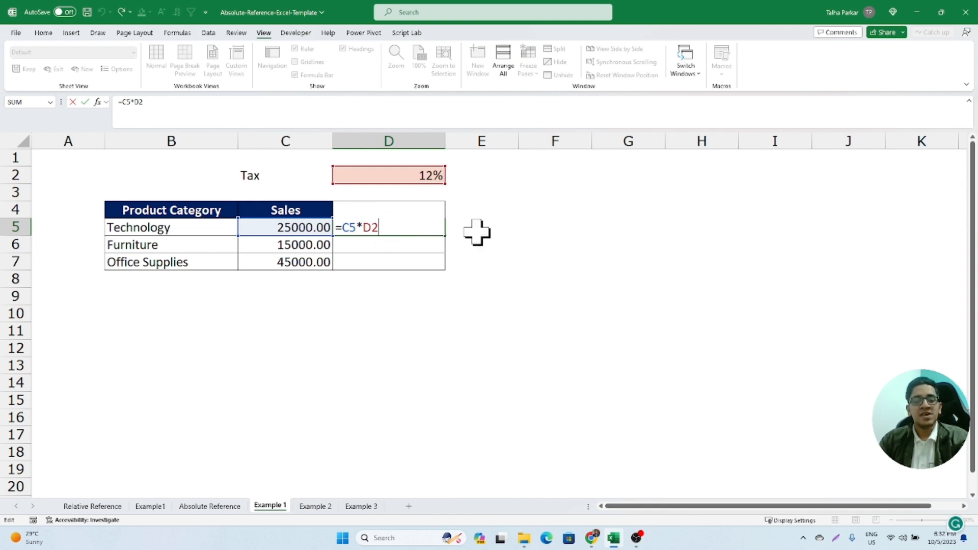
{"action": "key", "text": "F4"}
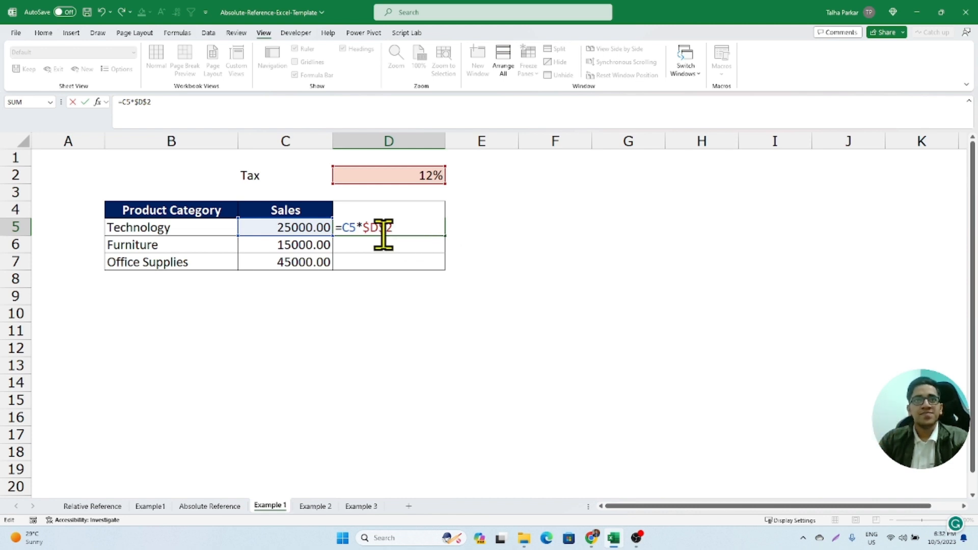
{"action": "mouse_move", "coordinate": [379, 229]}
{"action": "left_mouse_down"}
{"action": "mouse_move", "coordinate": [392, 230]}
{"action": "mouse_move", "coordinate": [372, 228]}
{"action": "mouse_move", "coordinate": [395, 228]}
{"action": "left_mouse_up"}
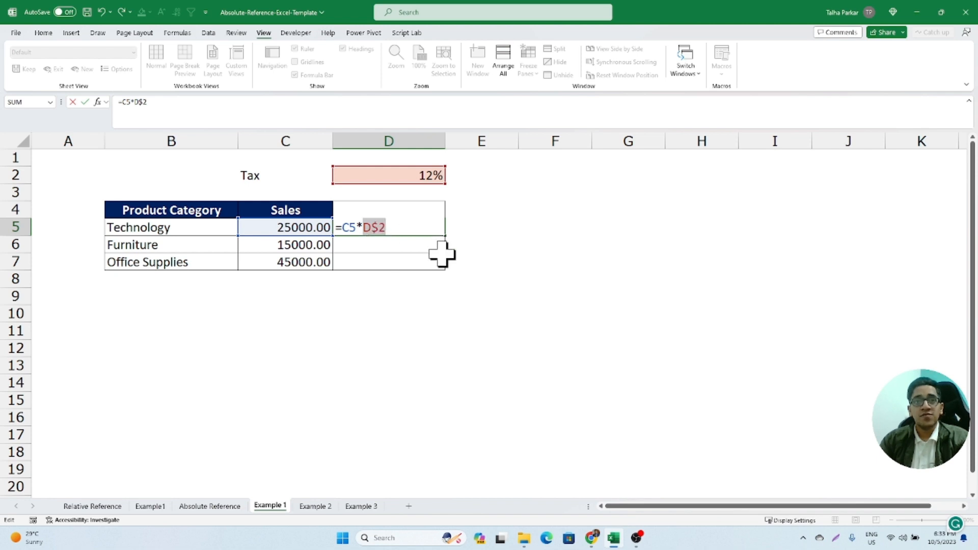
{"action": "key", "text": "F4"}
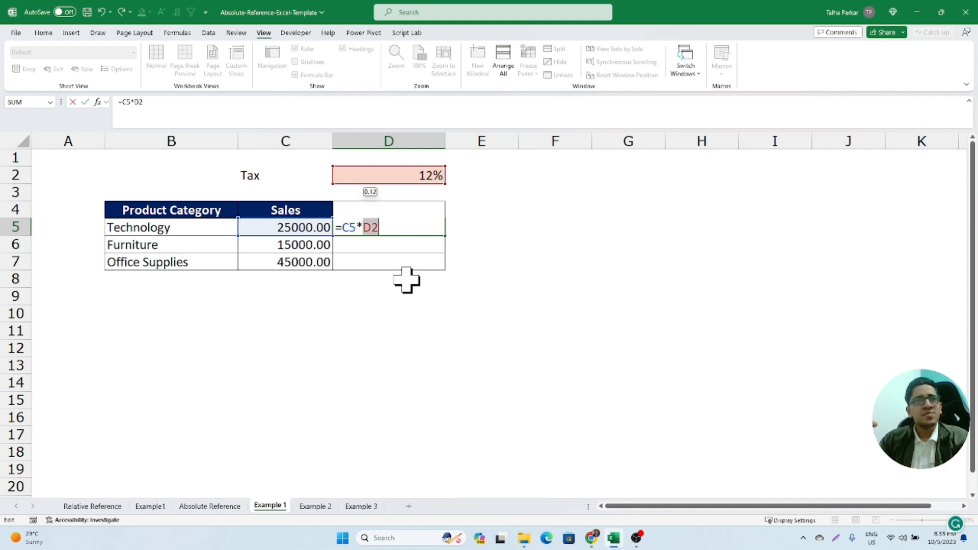
{"action": "key", "text": "F4"}
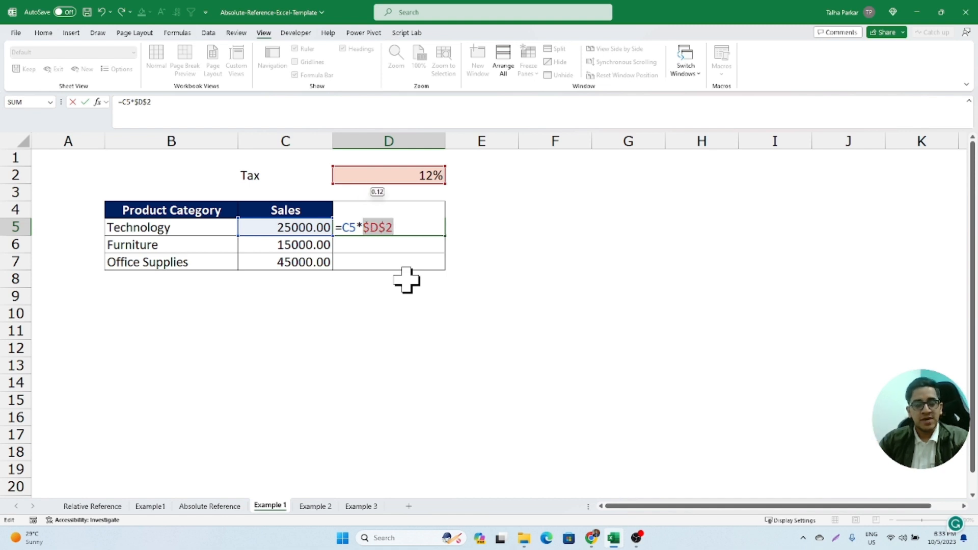
{"action": "key", "text": "F4"}
{"action": "key", "text": "ctrl+Return"}
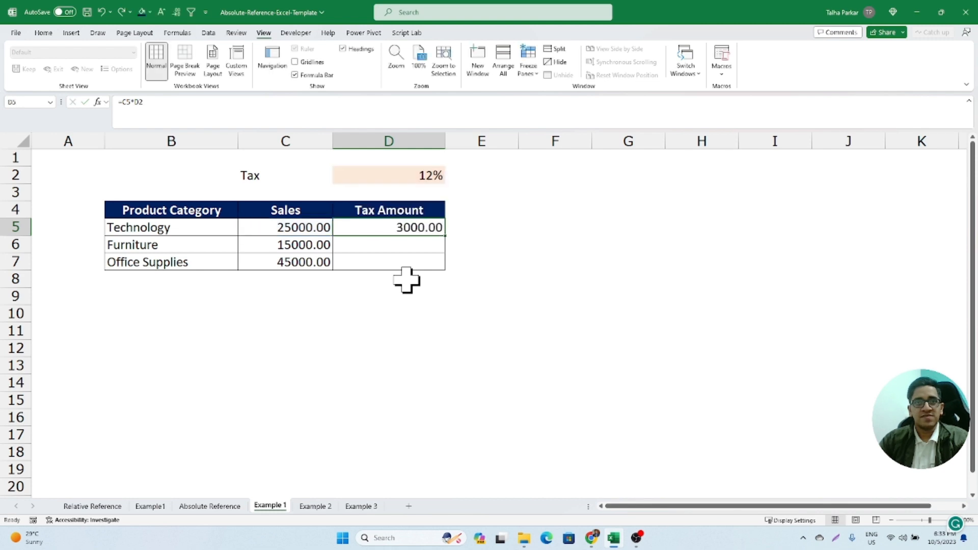
- Try filling the relative D5 formula down to D7 and across to F5, and undo both fills
{"action": "key", "text": "shift+Down"}
{"action": "key", "text": "shift+Down"}
{"action": "key", "text": "ctrl+d"}
{"action": "left_click", "coordinate": [415, 225]}
{"action": "key", "text": "shift+Right"}
{"action": "key", "text": "shift+Right"}
{"action": "key", "text": "ctrl+r"}
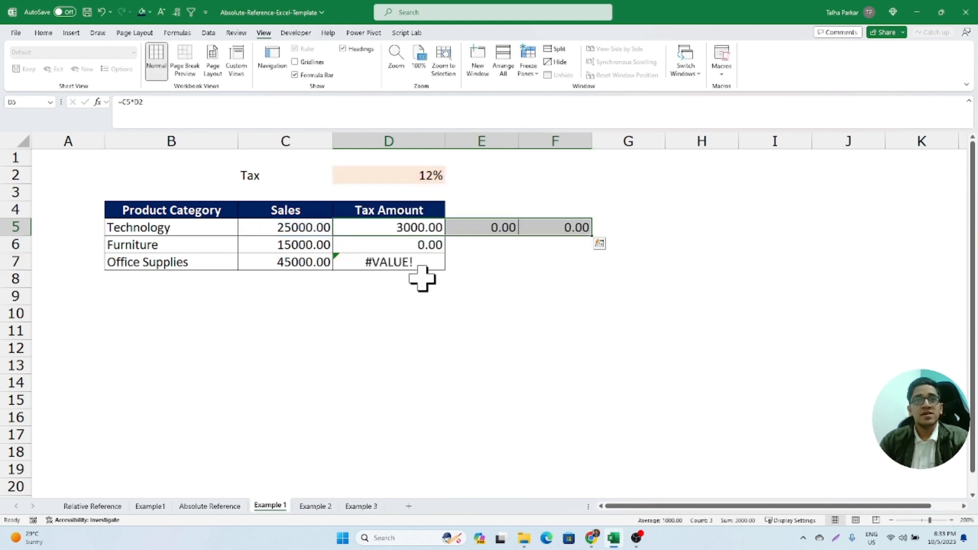
{"action": "key", "text": "ctrl+z"}
{"action": "key", "text": "ctrl+z"}
- Change the Technology tax formula in D5 to =C5*$D$2 and fill it down through D7
{"action": "double_click", "coordinate": [392, 229]}
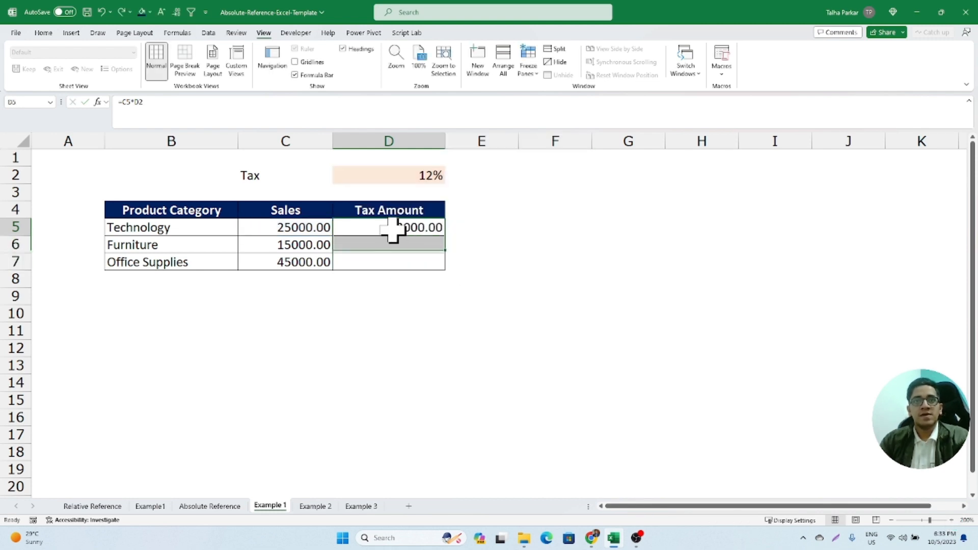
{"action": "key", "text": "F4"}
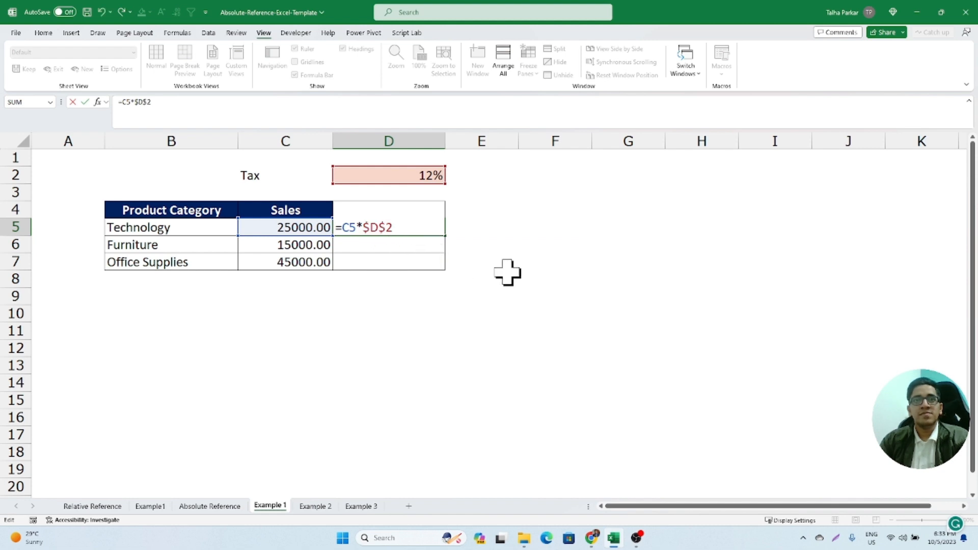
{"action": "key", "text": "Return"}
{"action": "left_click", "coordinate": [431, 231]}
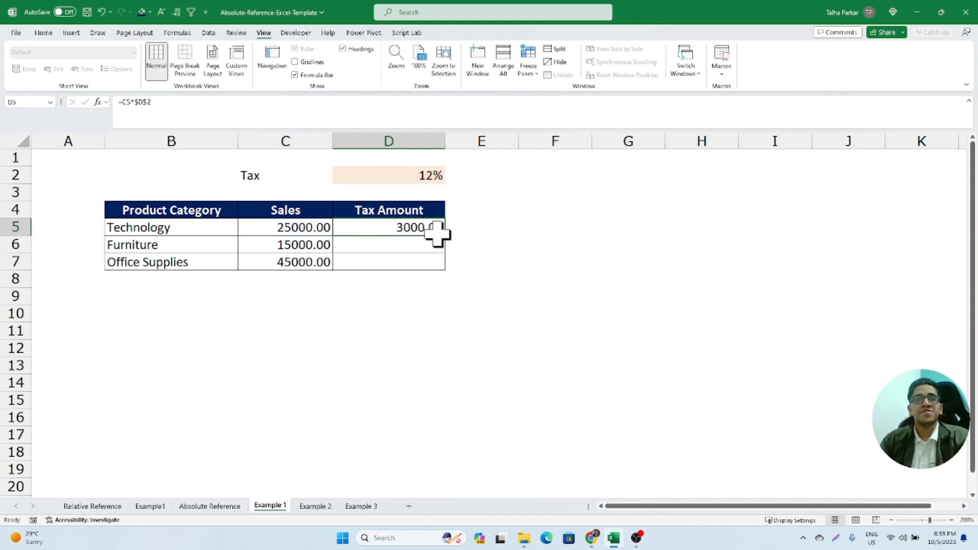
{"action": "left_click_drag", "start_coordinate": [442, 235], "coordinate": [447, 264]}
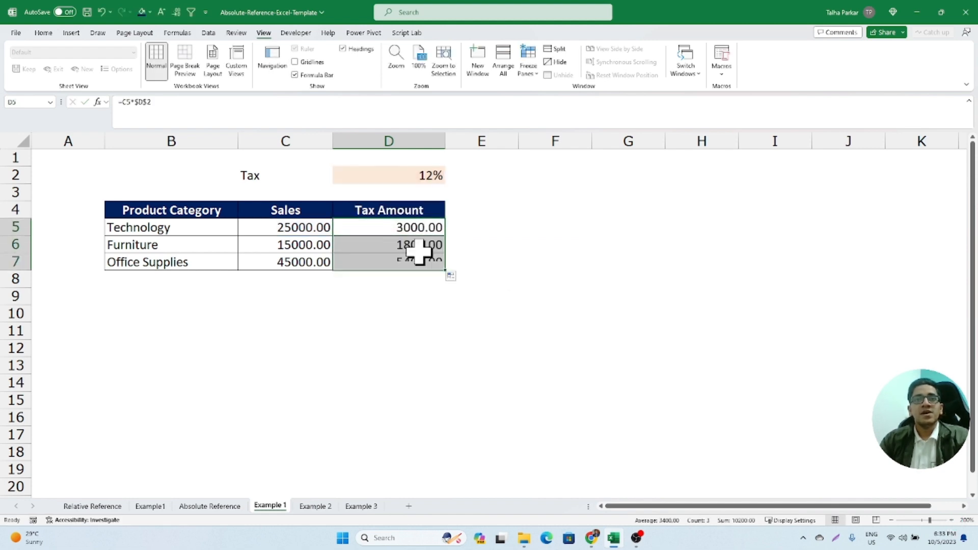
- Examine which sales and tax rate cells the copied Furniture and Office Supplies formulas in D6 and D7 reference
{"action": "double_click", "coordinate": [414, 249]}
{"action": "key", "text": "Escape"}
{"action": "double_click", "coordinate": [431, 264]}
{"action": "key", "text": "Escape"}
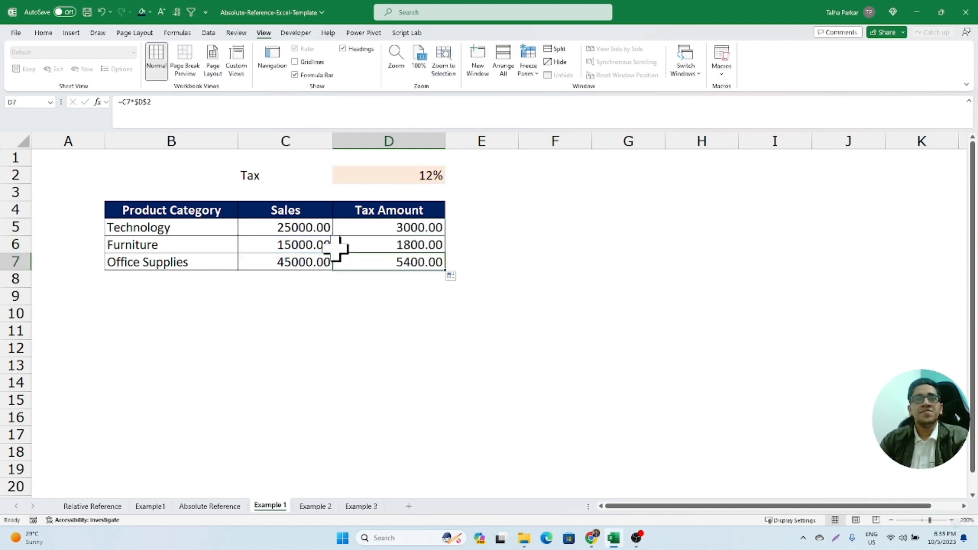
{"action": "left_click", "coordinate": [326, 248]}
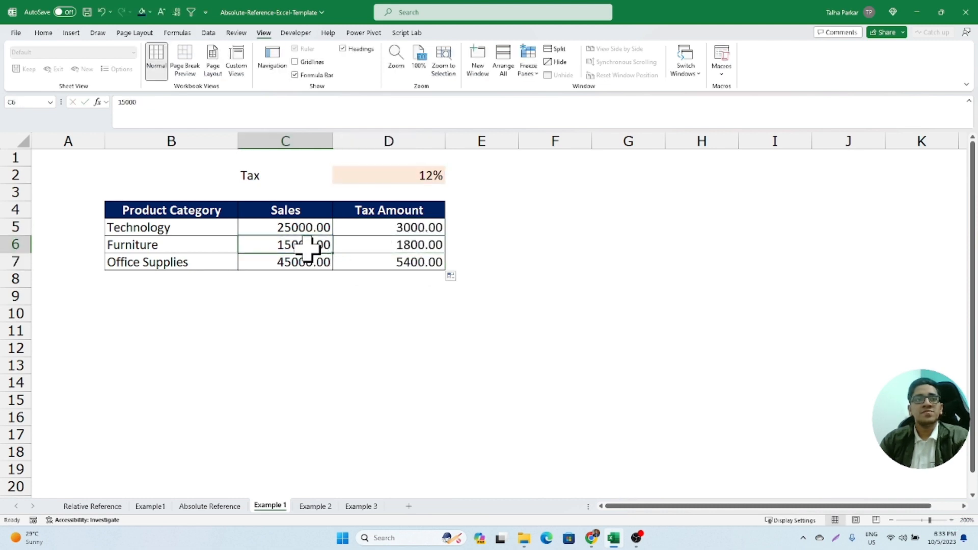
{"action": "double_click", "coordinate": [367, 247]}
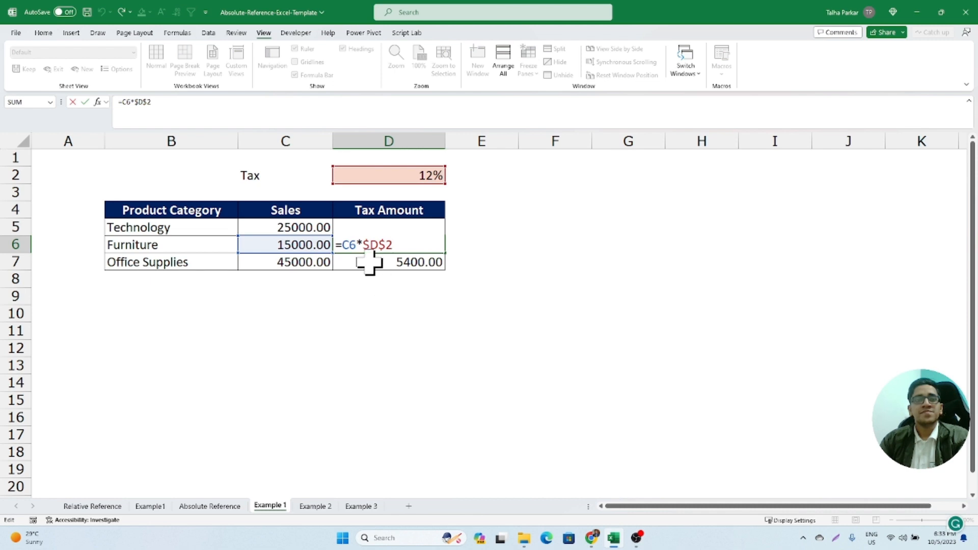
{"action": "key", "text": "Escape"}
{"action": "left_click", "coordinate": [369, 262]}
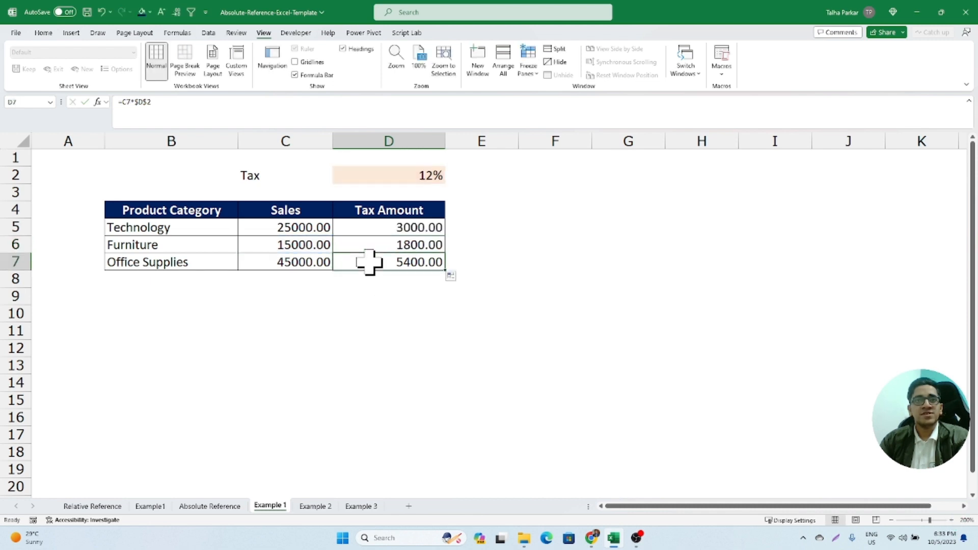
{"action": "double_click", "coordinate": [369, 262]}
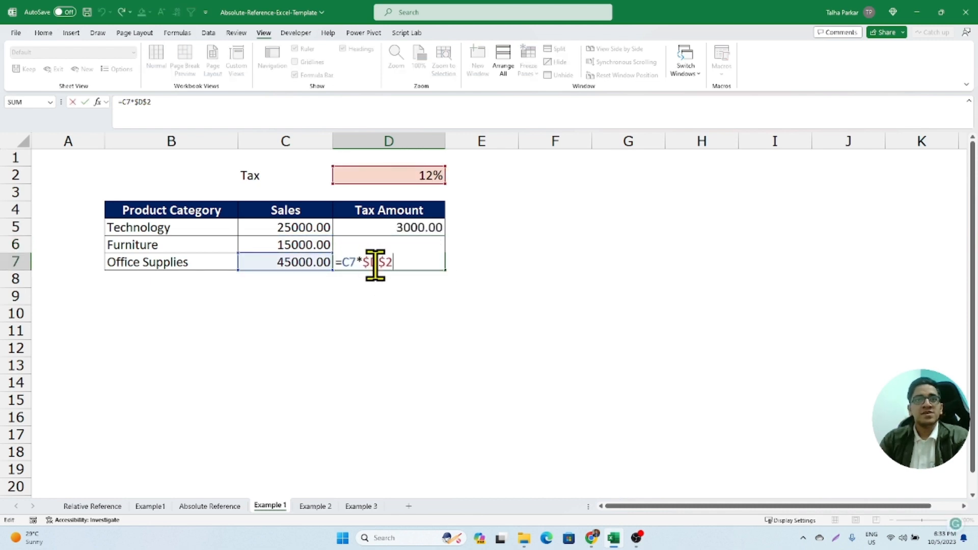
{"action": "key", "text": "Escape"}
{"action": "left_click", "coordinate": [397, 228]}
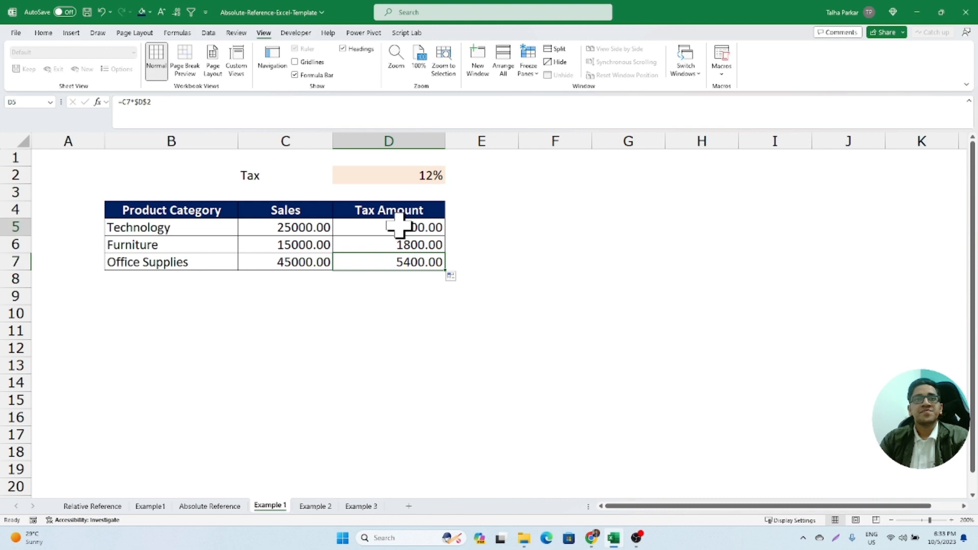
{"action": "left_click", "coordinate": [399, 259]}
{"action": "double_click", "coordinate": [406, 245]}
{"action": "key", "text": "Escape"}
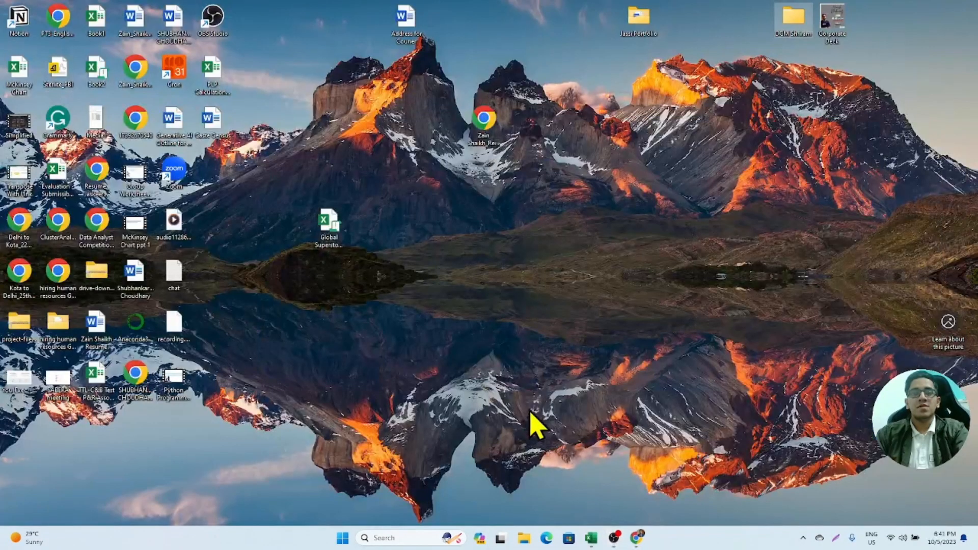
- Return to the Excel workbook and examine the relative sales reference and absolute tax rate reference in D5
{"action": "key", "text": "alt+Tab"}
{"action": "key", "text": "alt+Tab"}
{"action": "key", "text": "alt+Tab"}
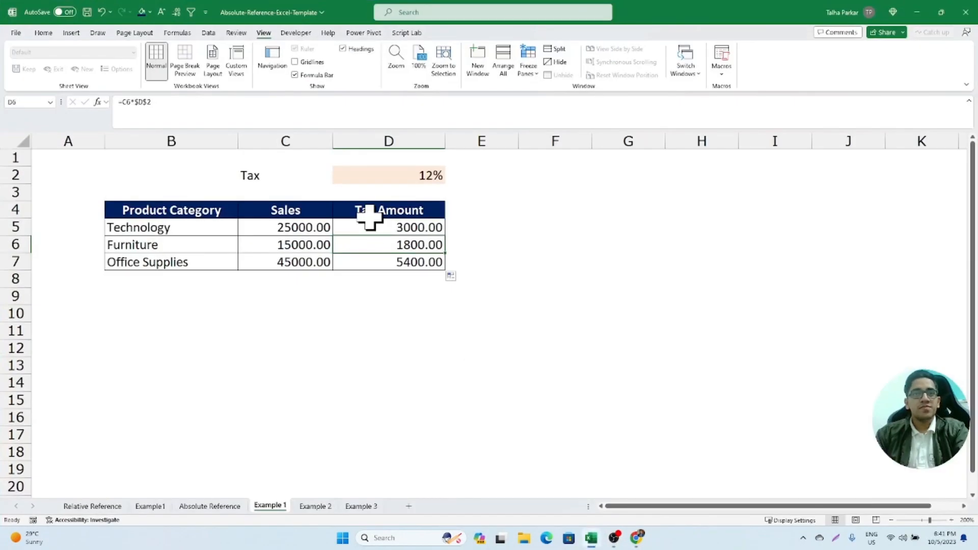
{"action": "left_click_drag", "start_coordinate": [374, 222], "coordinate": [384, 263]}
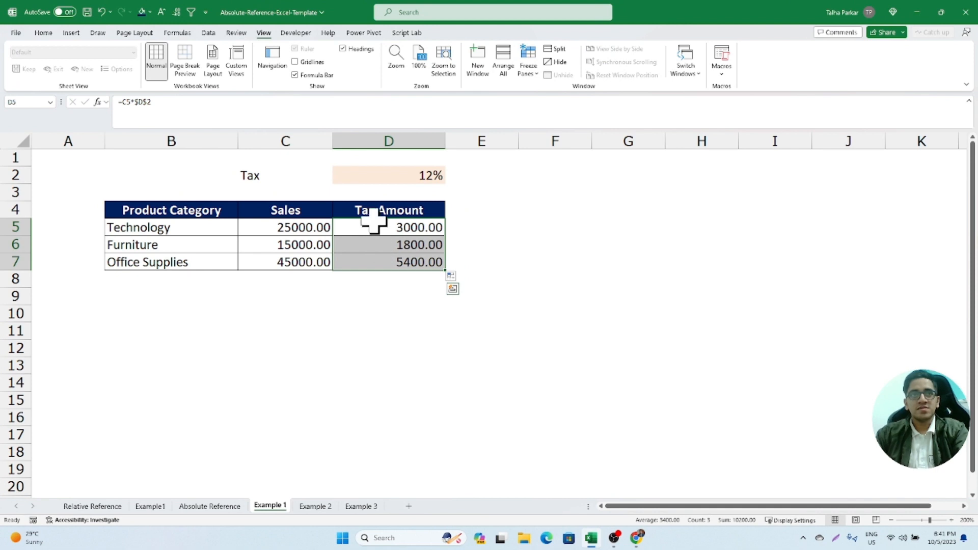
{"action": "double_click", "coordinate": [377, 225]}
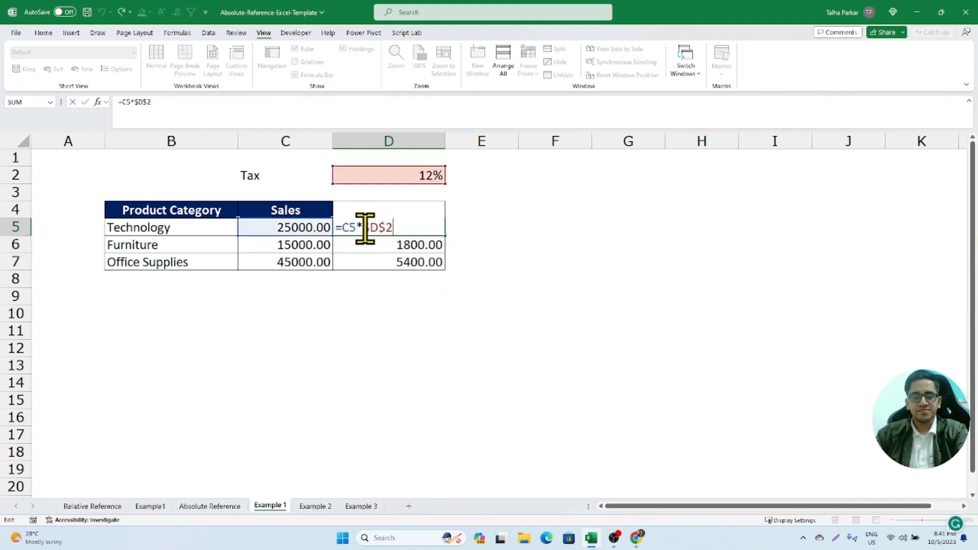
{"action": "left_click_drag", "start_coordinate": [363, 228], "coordinate": [388, 227]}
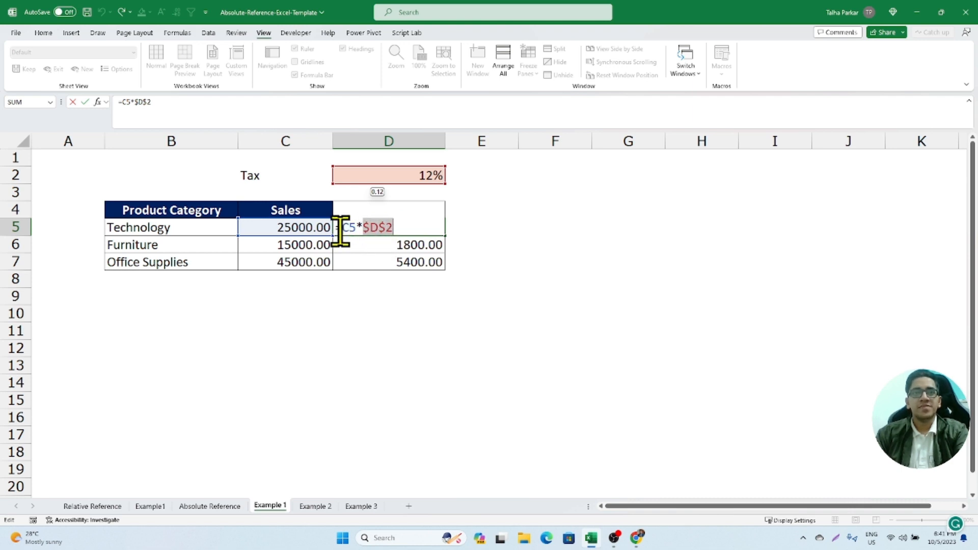
{"action": "left_click", "coordinate": [344, 228]}
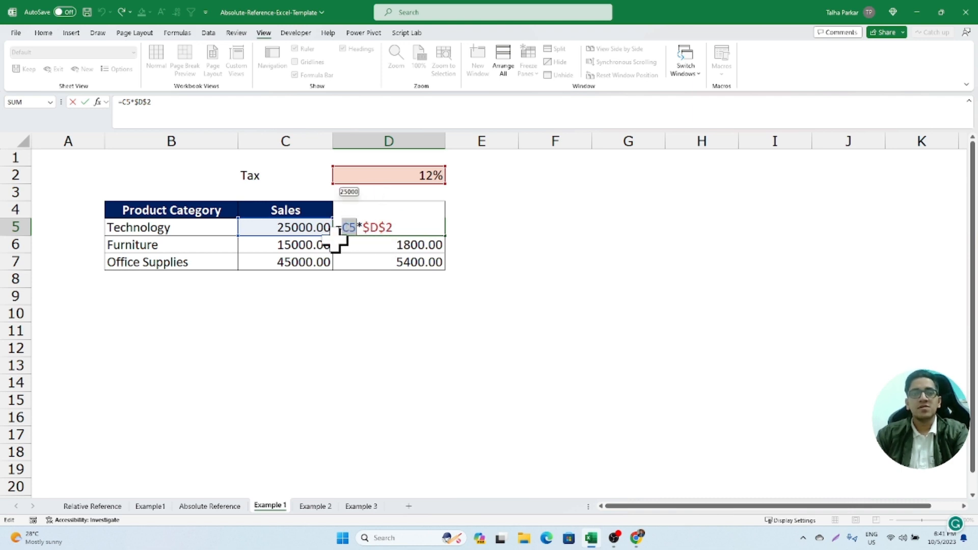
{"action": "key", "text": "Escape"}
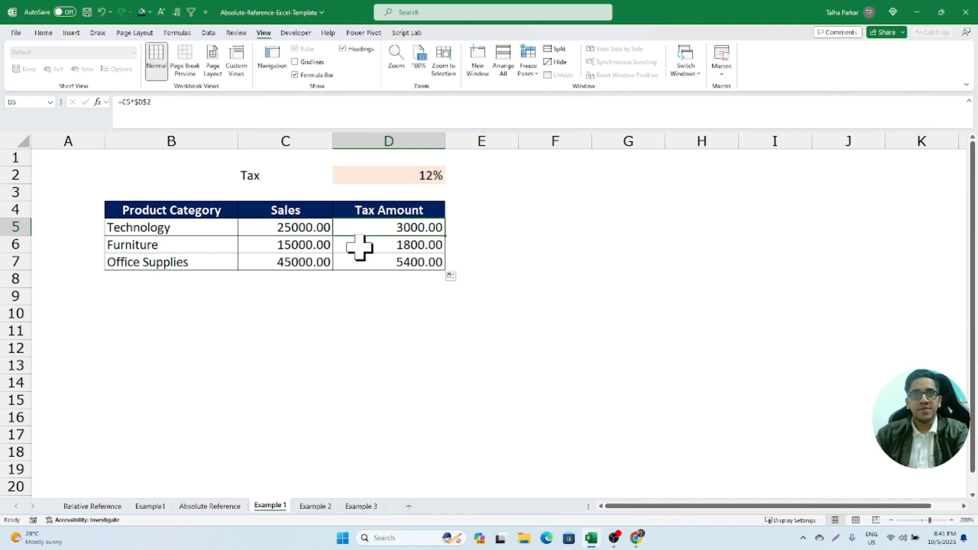
- Examine the sales and tax rate references in the D5, D6 and D7 formulas, and select the tax rate cell D2
{"action": "double_click", "coordinate": [392, 228]}
{"action": "key", "text": "Escape"}
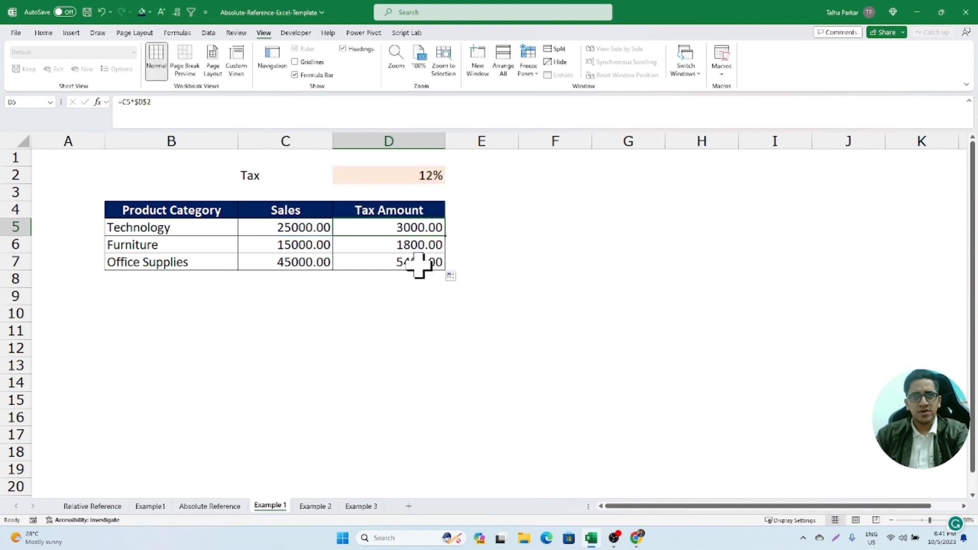
{"action": "double_click", "coordinate": [420, 247]}
{"action": "key", "text": "Escape"}
{"action": "double_click", "coordinate": [422, 260]}
{"action": "key", "text": "Escape"}
{"action": "left_click", "coordinate": [419, 228]}
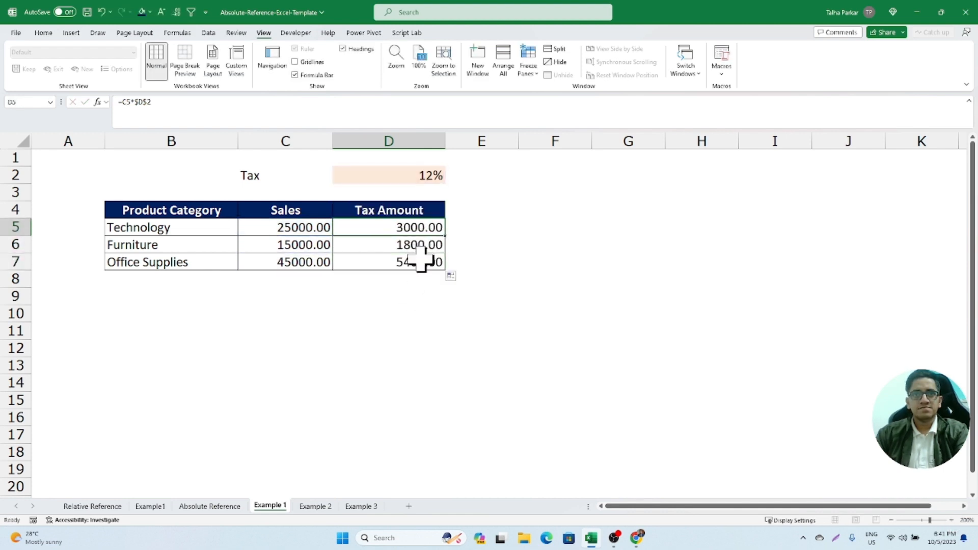
{"action": "left_click", "coordinate": [403, 176]}
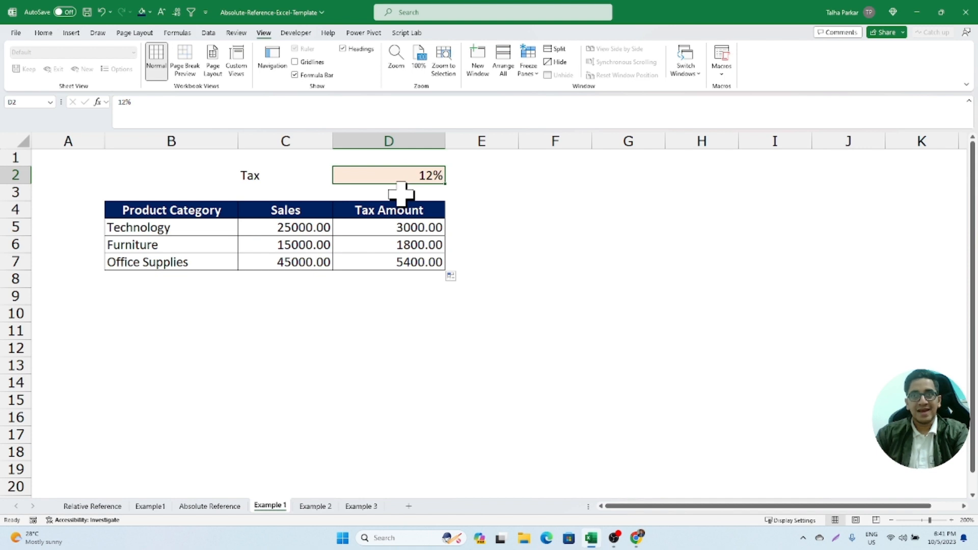
- Switch to the browser, examine the =Asset-Liability named-cell example on the Create or change a cell reference page, and return to Excel
{"action": "key", "text": "alt+Tab"}
{"action": "key", "text": "Tab"}
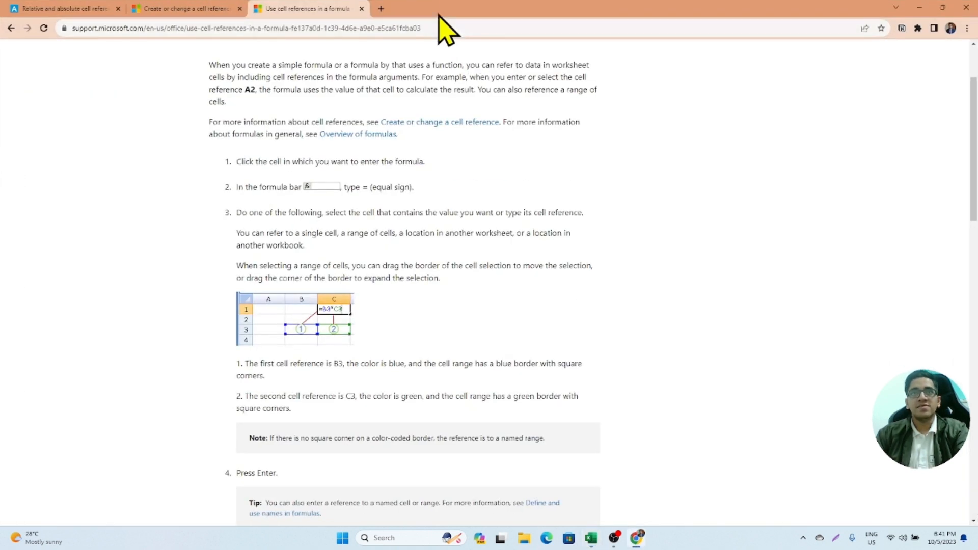
{"action": "left_click", "coordinate": [196, 9]}
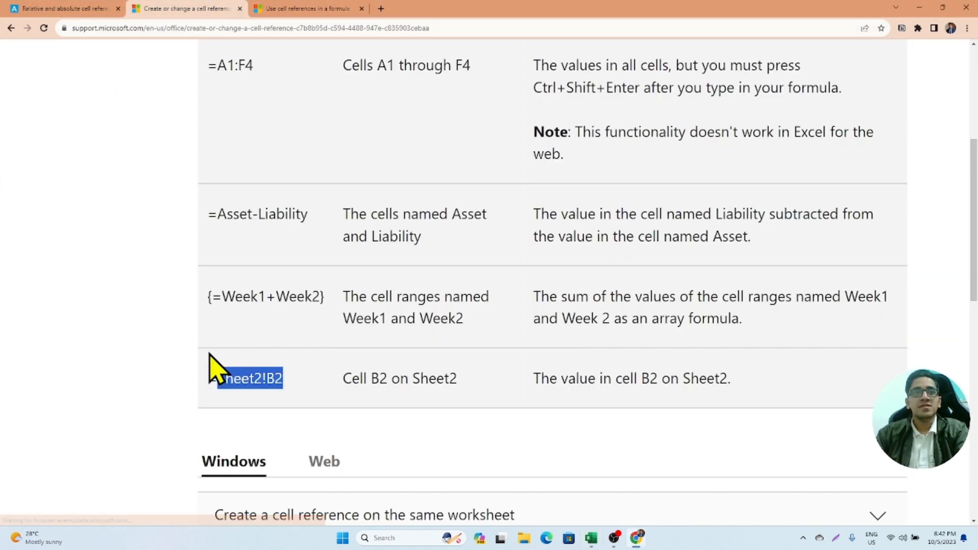
{"action": "left_click_drag", "start_coordinate": [218, 213], "coordinate": [393, 227]}
{"action": "key", "text": "alt+Tab"}
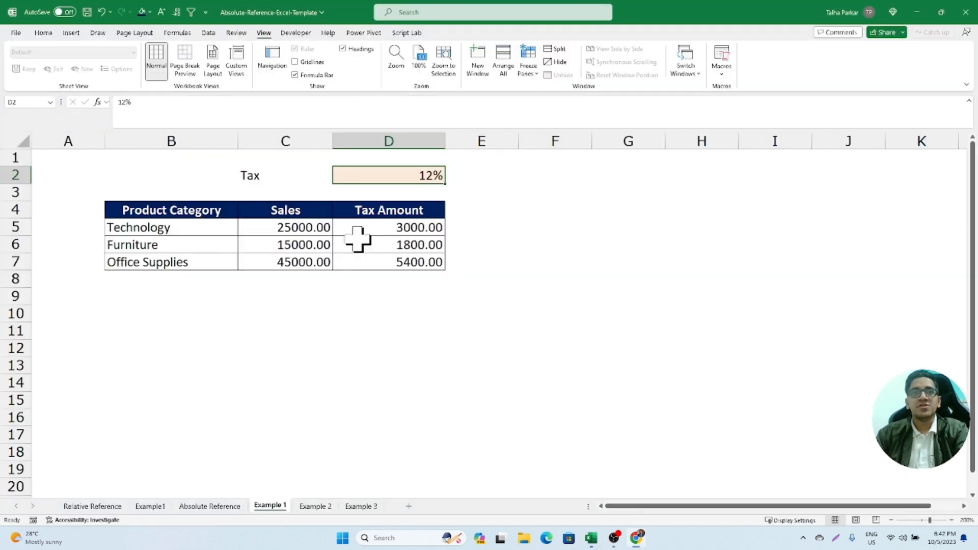
- Name the tax rate cell D2 TaxRate and check the name by reselecting the cell
{"action": "left_click", "coordinate": [37, 101]}
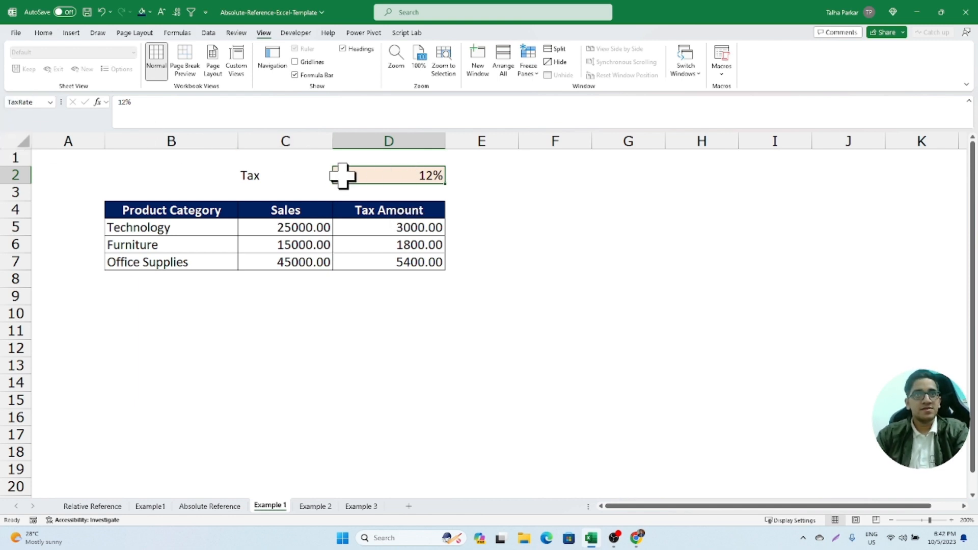
{"action": "left_click", "coordinate": [379, 190]}
{"action": "left_click", "coordinate": [382, 176]}
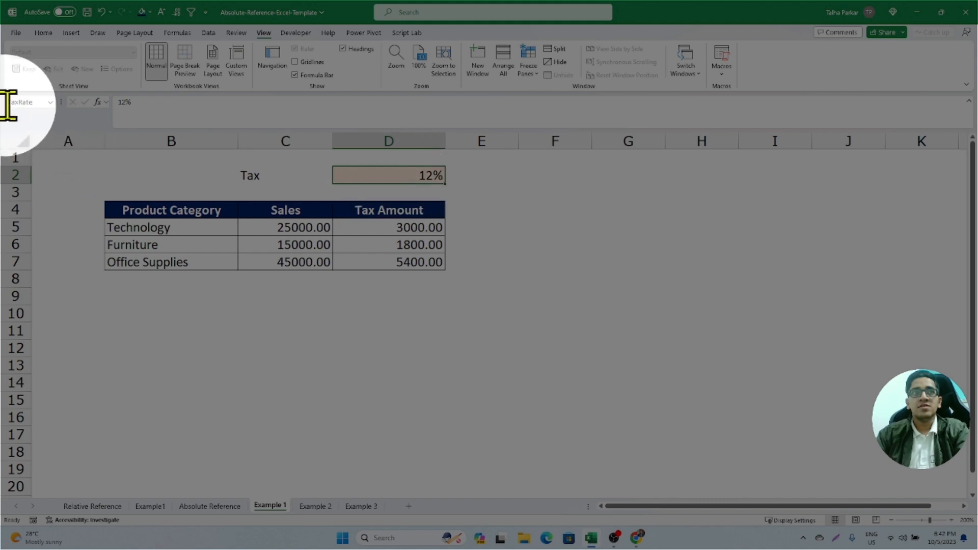
{"action": "left_click", "coordinate": [340, 193]}
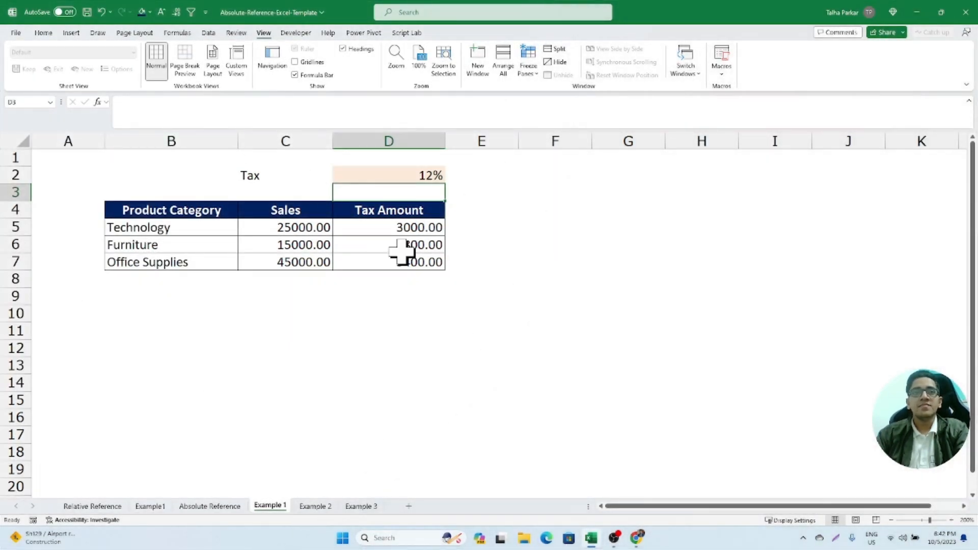
{"action": "left_click", "coordinate": [393, 226]}
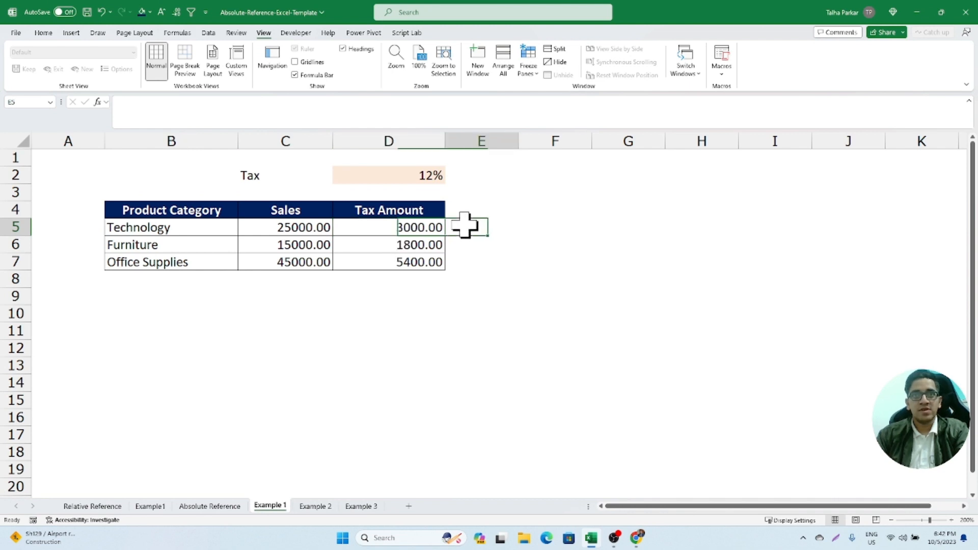
{"action": "left_click_drag", "start_coordinate": [431, 215], "coordinate": [434, 259]}
{"action": "left_click", "coordinate": [400, 195]}
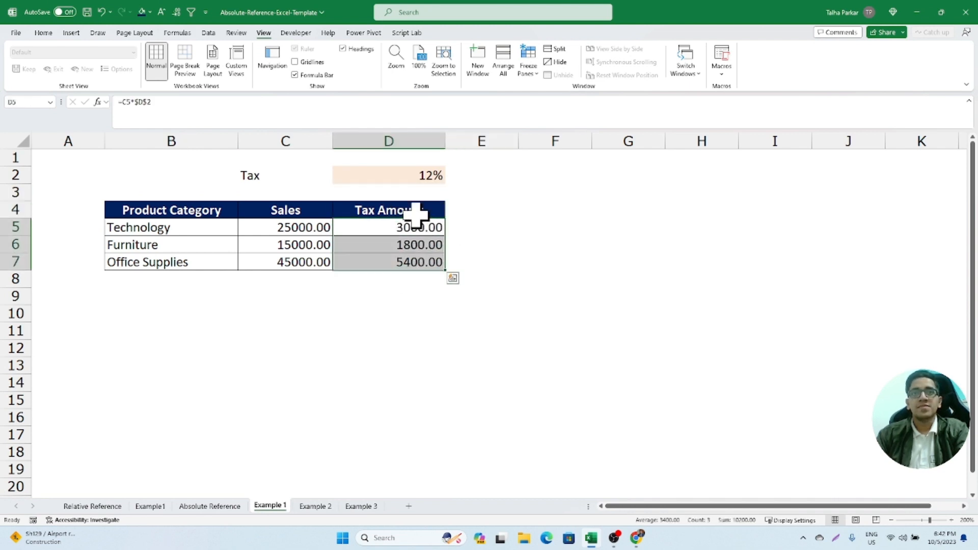
- Copy the Tax Amount header from D4 into E4
{"action": "mouse_move", "coordinate": [415, 214]}
{"action": "left_mouse_down"}
{"action": "mouse_move", "coordinate": [426, 225]}
{"action": "mouse_move", "coordinate": [425, 216]}
{"action": "left_mouse_up"}
{"action": "key", "text": "ctrl+c"}
{"action": "left_click", "coordinate": [451, 215]}
{"action": "key", "text": "ctrl+v"}
- Enter the Technology tax formula =C5*TaxRate in E5 and fill it down through E7
{"action": "left_click", "coordinate": [465, 225]}
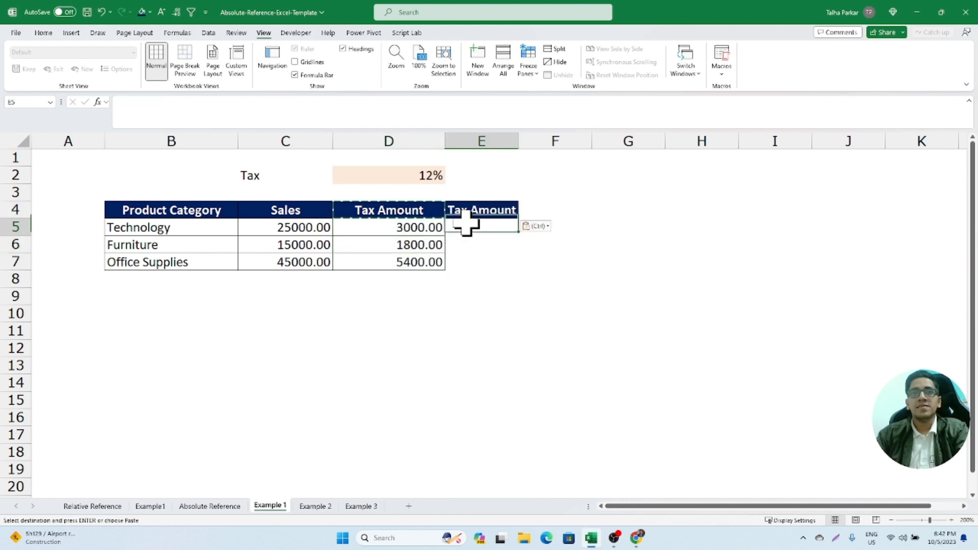
{"action": "type", "text": "="}
{"action": "key", "text": "Left"}
{"action": "key", "text": "Left"}
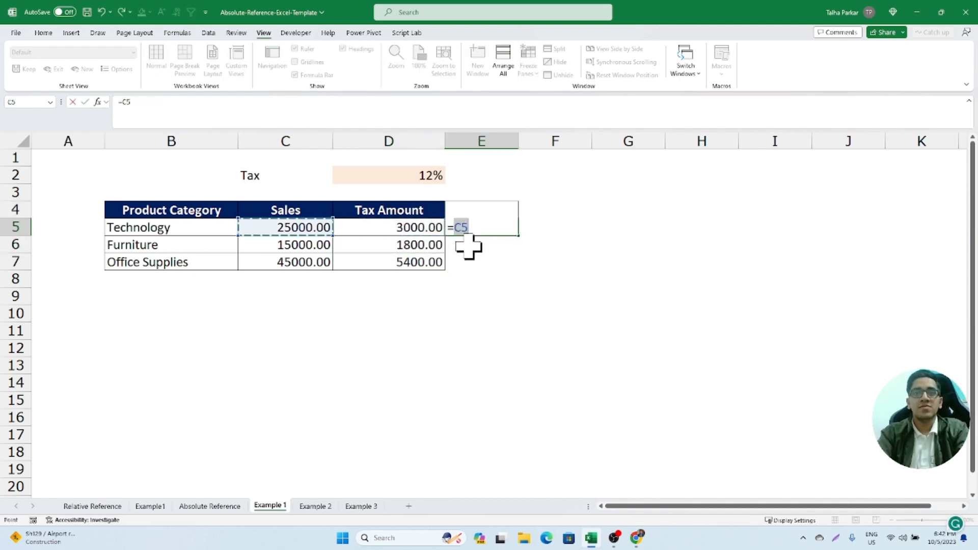
{"action": "type", "text": "*tac"}
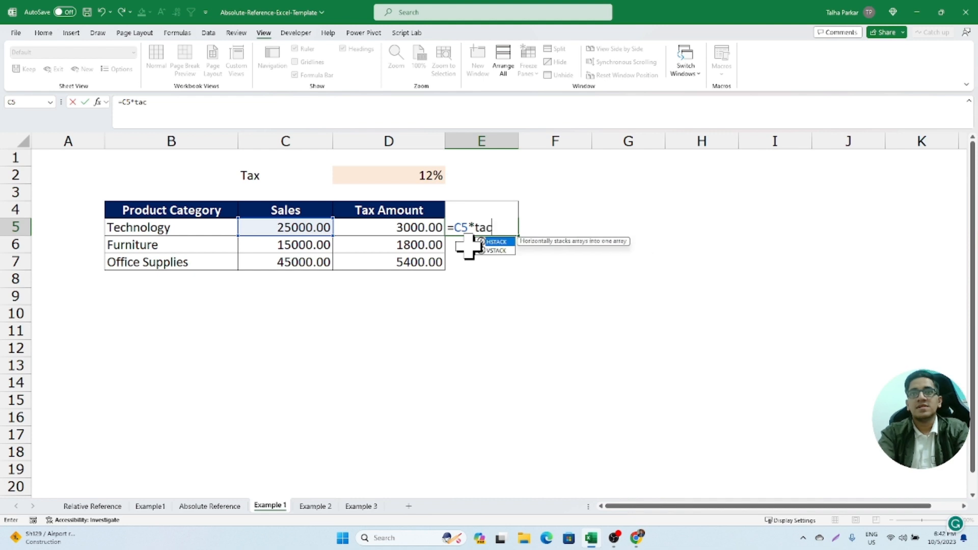
{"action": "key", "text": "BackSpace"}
{"action": "type", "text": "x"}
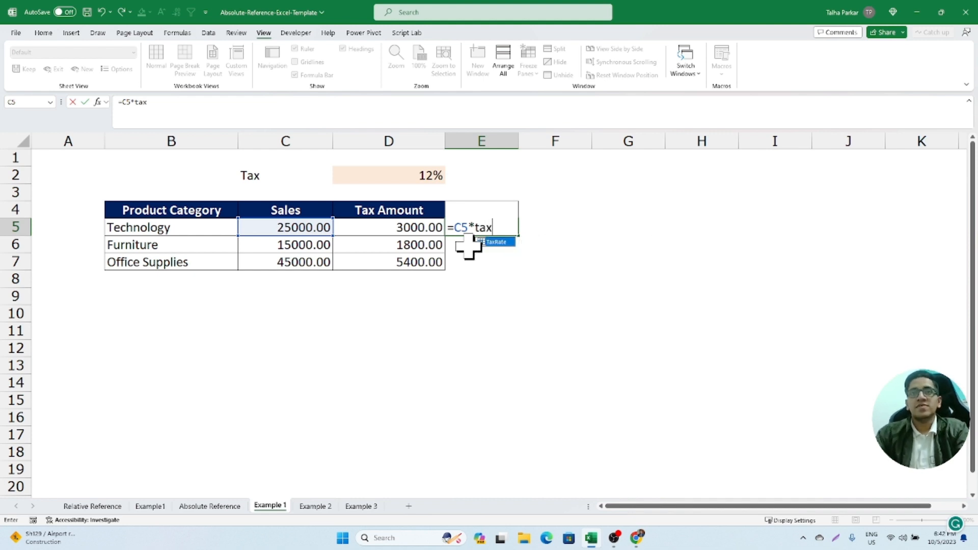
{"action": "key", "text": "Tab"}
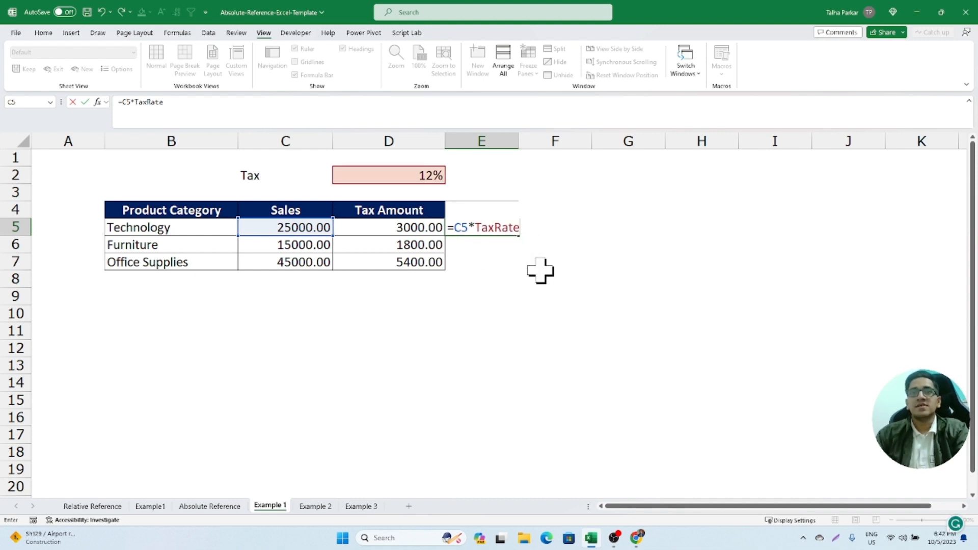
{"action": "key", "text": "Return"}
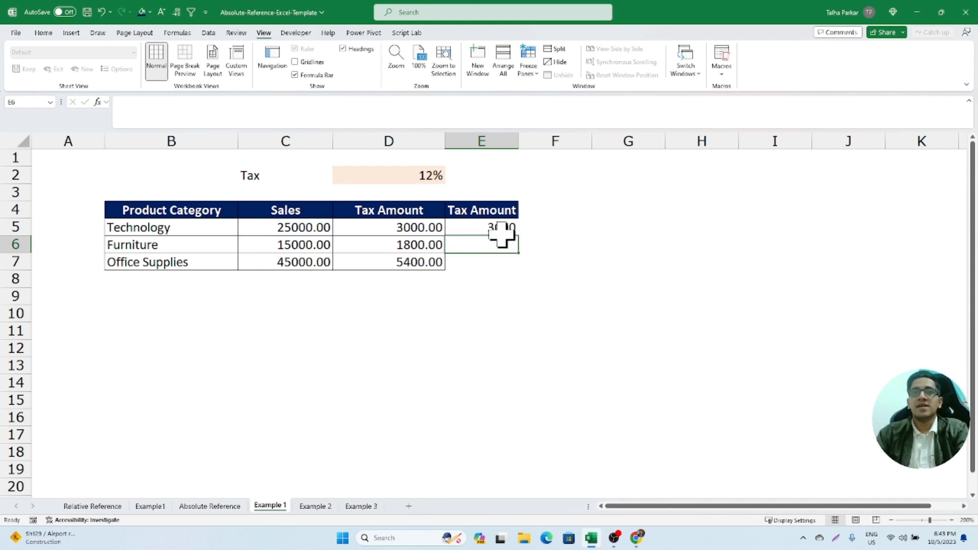
{"action": "left_click_drag", "start_coordinate": [498, 229], "coordinate": [507, 265]}
{"action": "key", "text": "ctrl+d"}
- Examine which sales cells and tax rate cell the named-range formulas in E5, E6 and E7 reference
{"action": "left_click", "coordinate": [503, 258]}
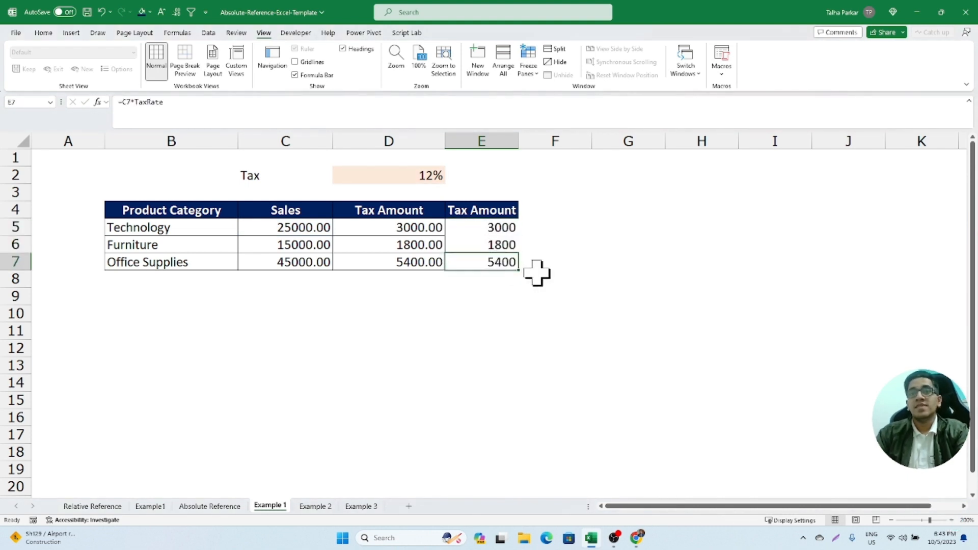
{"action": "key", "text": "F2"}
{"action": "key", "text": "Escape"}
{"action": "left_click", "coordinate": [510, 244]}
{"action": "key", "text": "F2"}
{"action": "key", "text": "Escape"}
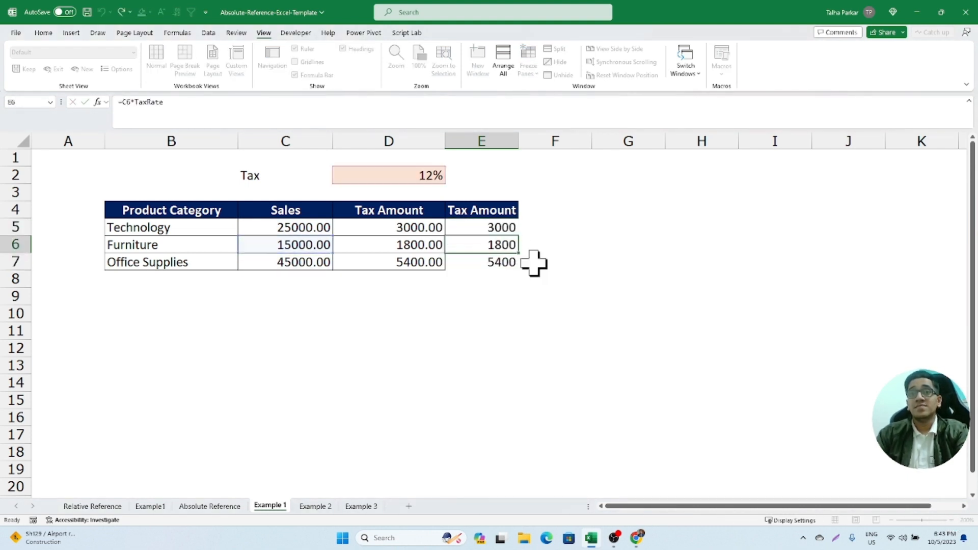
{"action": "key", "text": "Escape"}
{"action": "left_click", "coordinate": [501, 227]}
{"action": "key", "text": "F2"}
{"action": "key", "text": "Escape"}
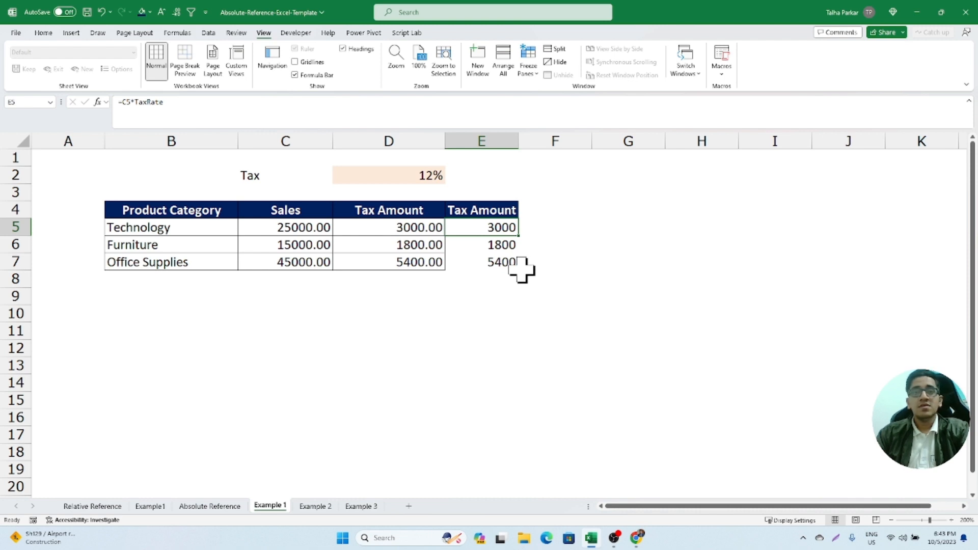
{"action": "left_click", "coordinate": [489, 245]}
{"action": "key", "text": "F2"}
{"action": "key", "text": "Escape"}
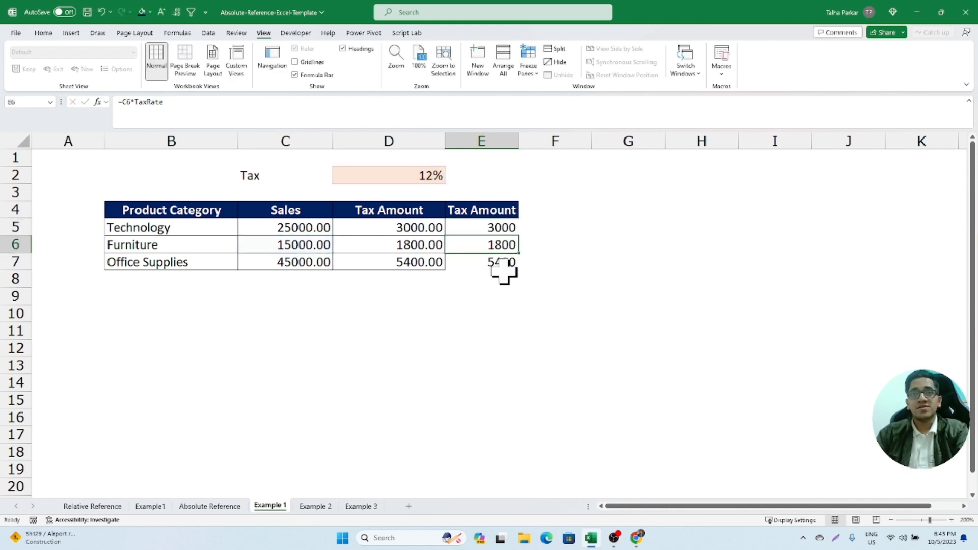
{"action": "left_click", "coordinate": [501, 264]}
{"action": "key", "text": "F2"}
{"action": "key", "text": "Escape"}
{"action": "key", "text": "F2"}
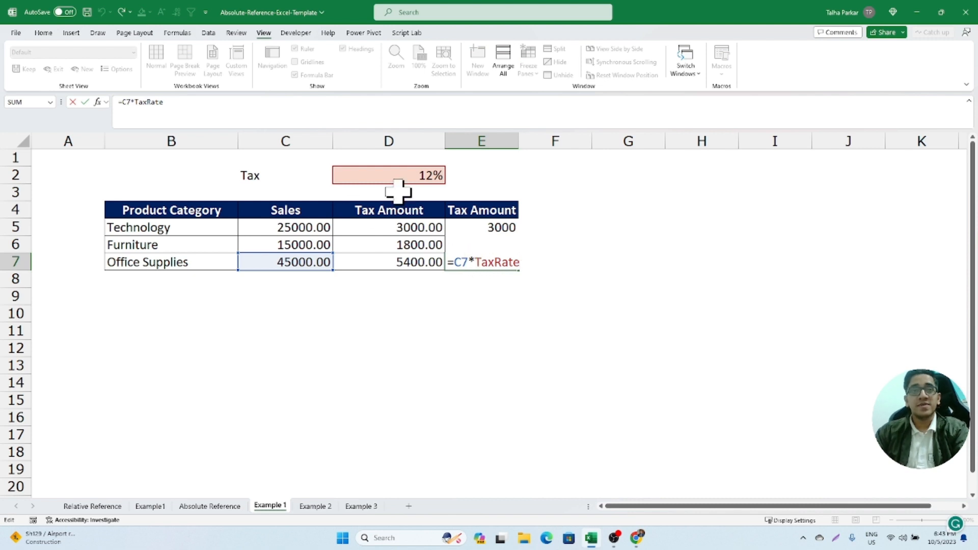
{"action": "key", "text": "Escape"}
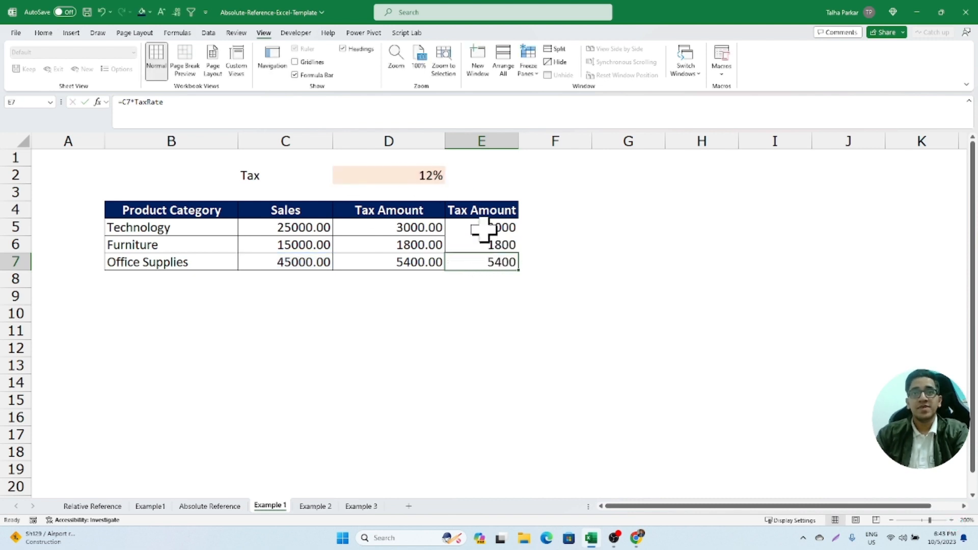
- Compare the TaxRate formulas in E5 through E7 with the absolute $D$2 reference in the D5 formula
{"action": "left_click", "coordinate": [484, 228]}
{"action": "key", "text": "F2"}
{"action": "key", "text": "Escape"}
{"action": "left_click", "coordinate": [486, 243]}
{"action": "key", "text": "F2"}
{"action": "key", "text": "Escape"}
{"action": "left_click", "coordinate": [490, 262]}
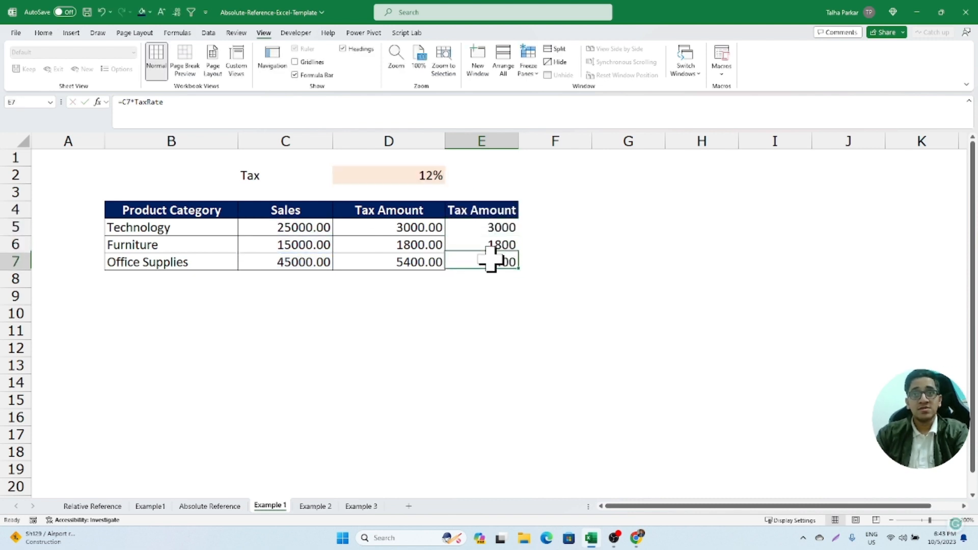
{"action": "key", "text": "F2"}
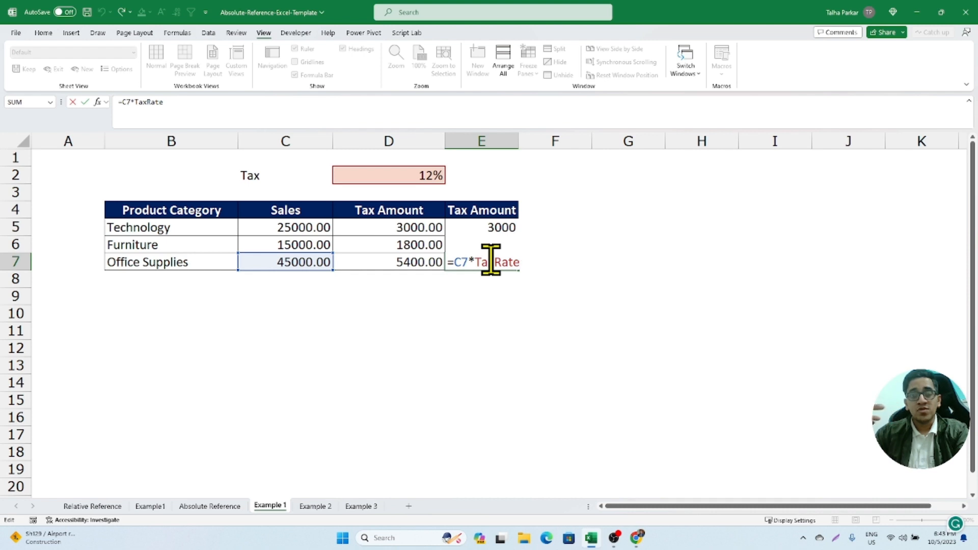
{"action": "key", "text": "Escape"}
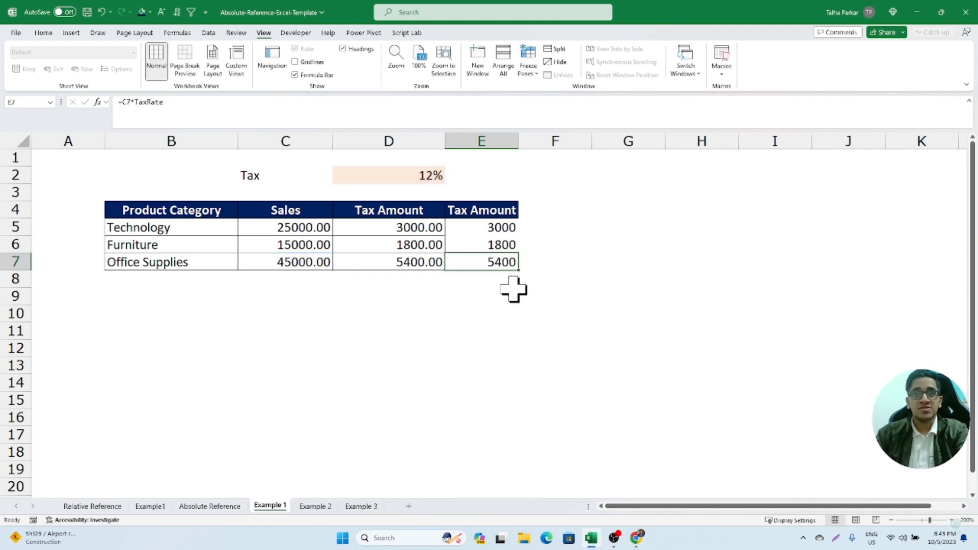
{"action": "key", "text": "F2"}
{"action": "key", "text": "Escape"}
{"action": "left_click", "coordinate": [497, 245]}
{"action": "key", "text": "F2"}
{"action": "key", "text": "Escape"}
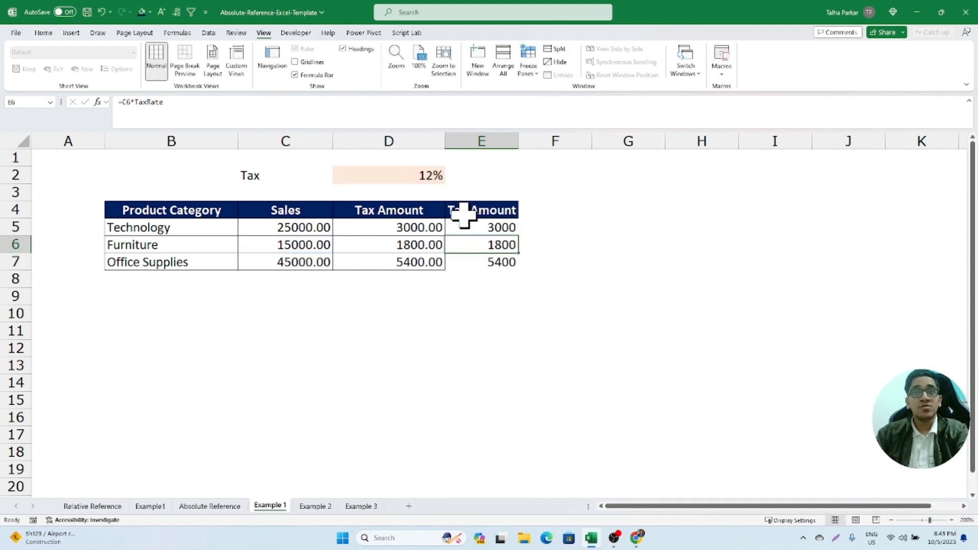
{"action": "left_click", "coordinate": [469, 225]}
{"action": "key", "text": "F2"}
{"action": "key", "text": "Escape"}
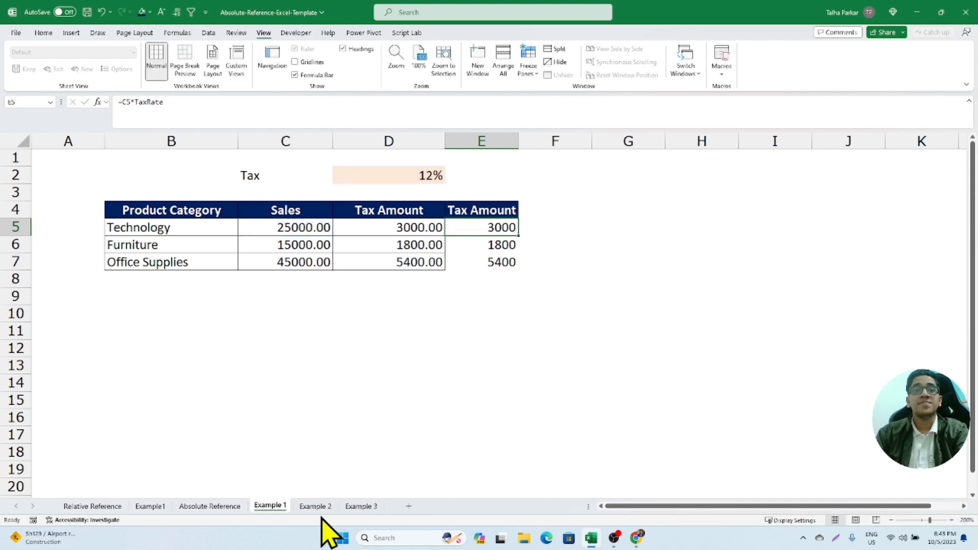
{"action": "left_click", "coordinate": [378, 228]}
{"action": "key", "text": "F2"}
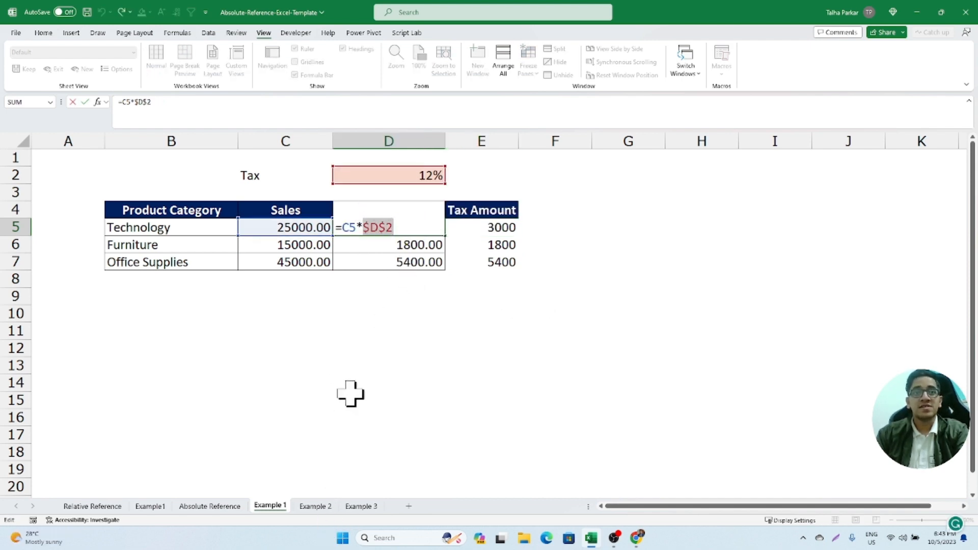
{"action": "key", "text": "Escape"}
- On the Example 2 sheet, examine the SUMIFS formula in H4 of the sales manager table and the ranges it references
{"action": "left_click", "coordinate": [315, 506]}
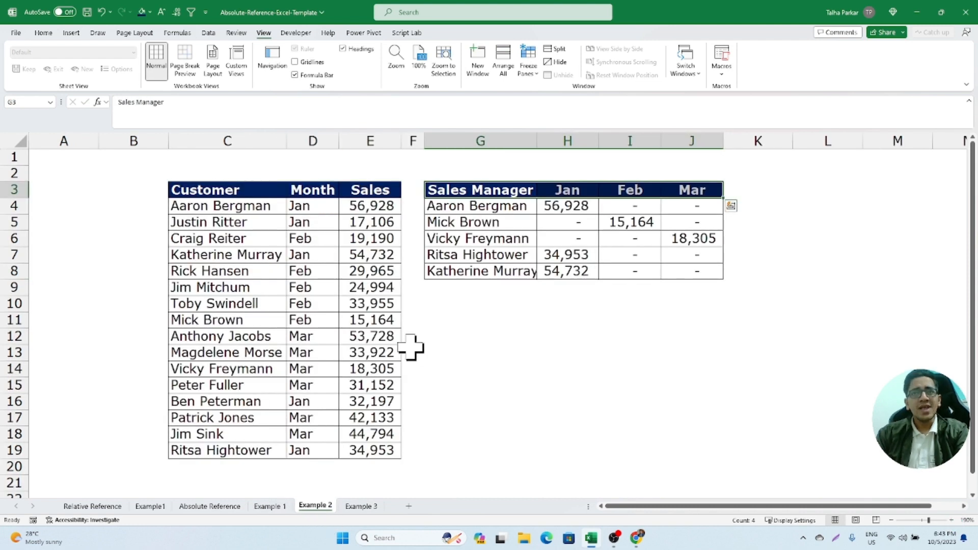
{"action": "left_click_drag", "start_coordinate": [546, 208], "coordinate": [683, 266]}
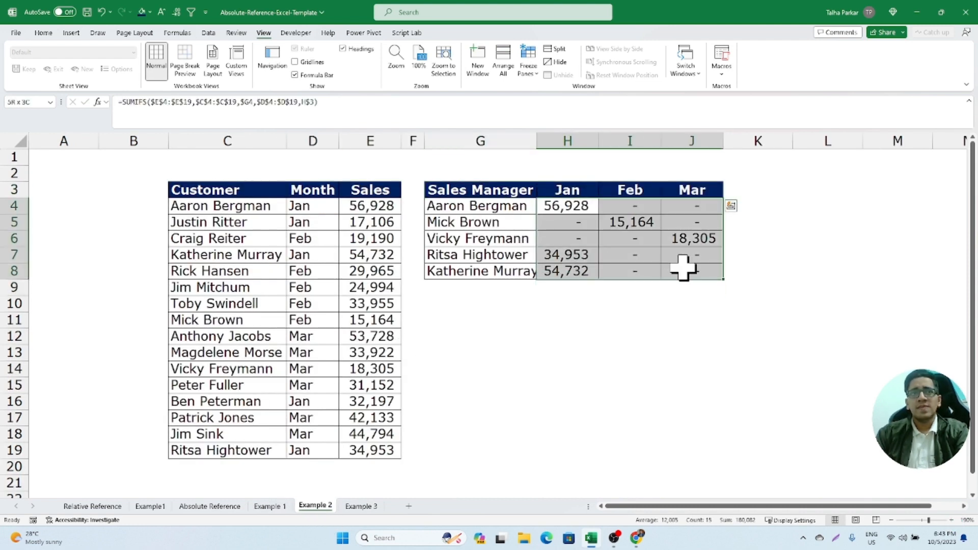
{"action": "left_click", "coordinate": [563, 218]}
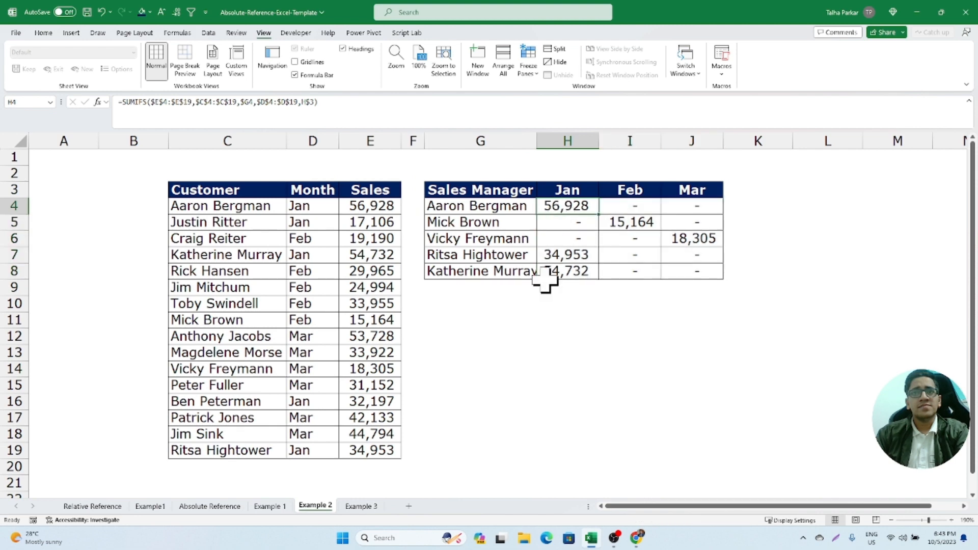
{"action": "key", "text": "F2"}
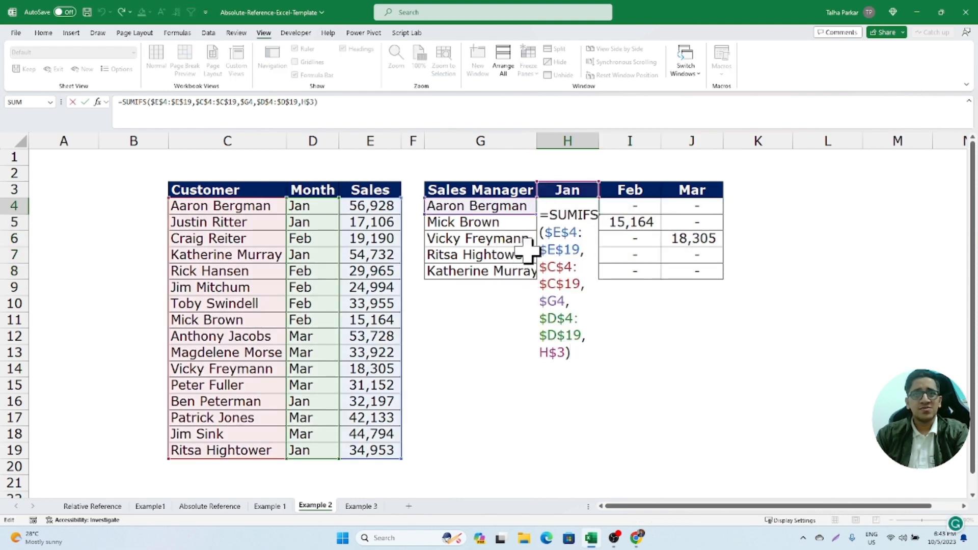
{"action": "key", "text": "Escape"}
{"action": "key", "text": "F2"}
{"action": "key", "text": "Escape"}
{"action": "key", "text": "F2"}
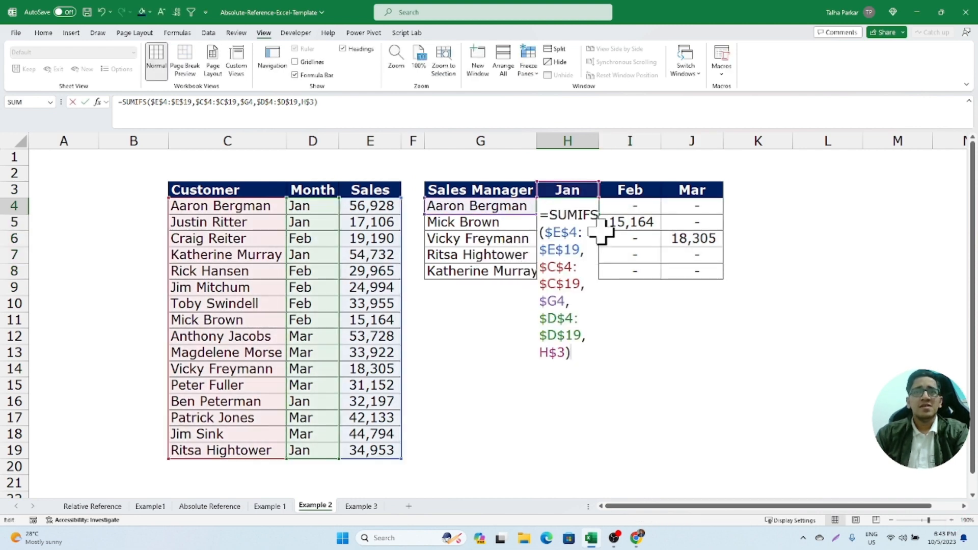
{"action": "left_click_drag", "start_coordinate": [550, 216], "coordinate": [598, 218]}
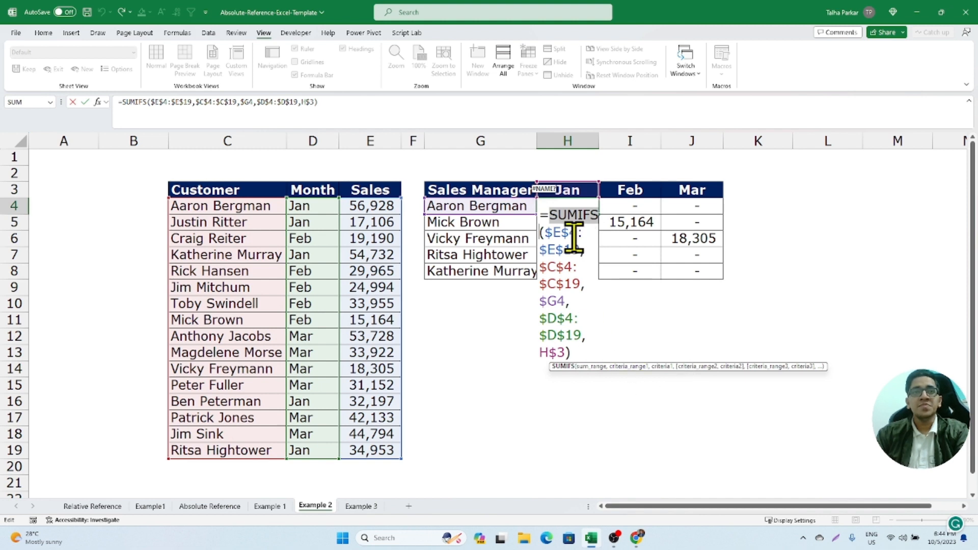
{"action": "key", "text": "ctrl+Return"}
- Review the Customer, Month and Sales columns in rows 4 to 19 as the source data for the SUMIFS formula
{"action": "left_click_drag", "start_coordinate": [271, 209], "coordinate": [247, 448]}
{"action": "left_click_drag", "start_coordinate": [334, 201], "coordinate": [319, 448]}
{"action": "left_click_drag", "start_coordinate": [219, 206], "coordinate": [378, 450]}
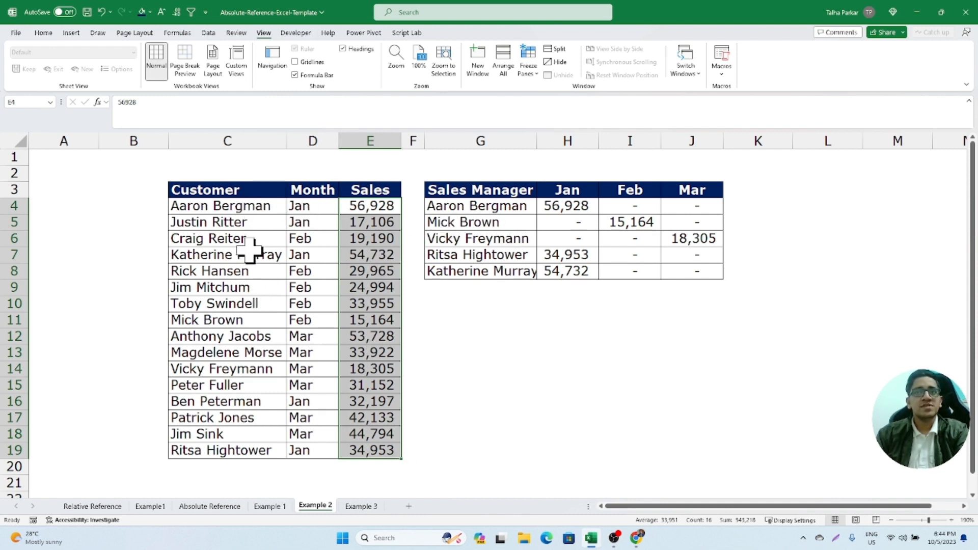
{"action": "left_click_drag", "start_coordinate": [256, 207], "coordinate": [268, 430]}
{"action": "left_click_drag", "start_coordinate": [363, 207], "coordinate": [382, 445]}
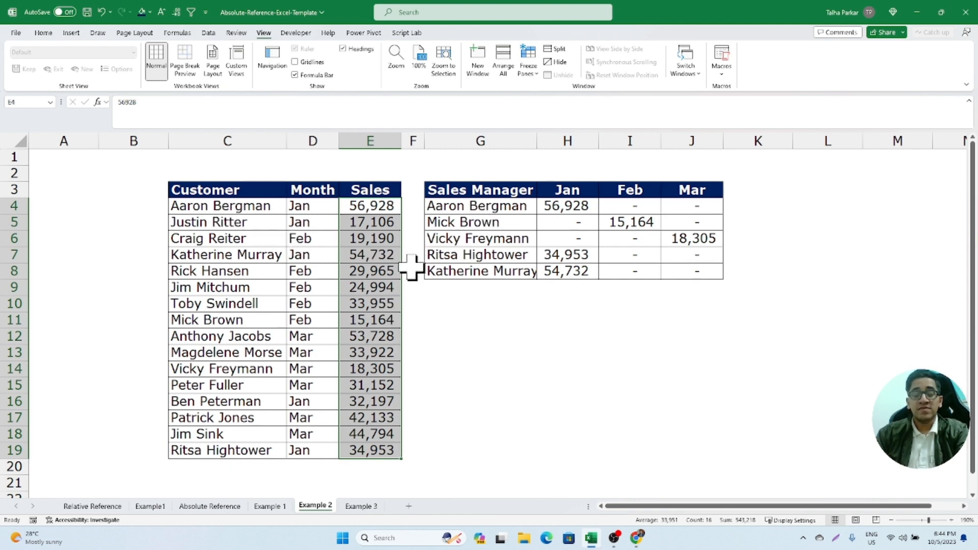
- Check the sales returned for the first three managers in H4, I5 and J6
{"action": "left_click", "coordinate": [556, 205]}
{"action": "left_click", "coordinate": [453, 224]}
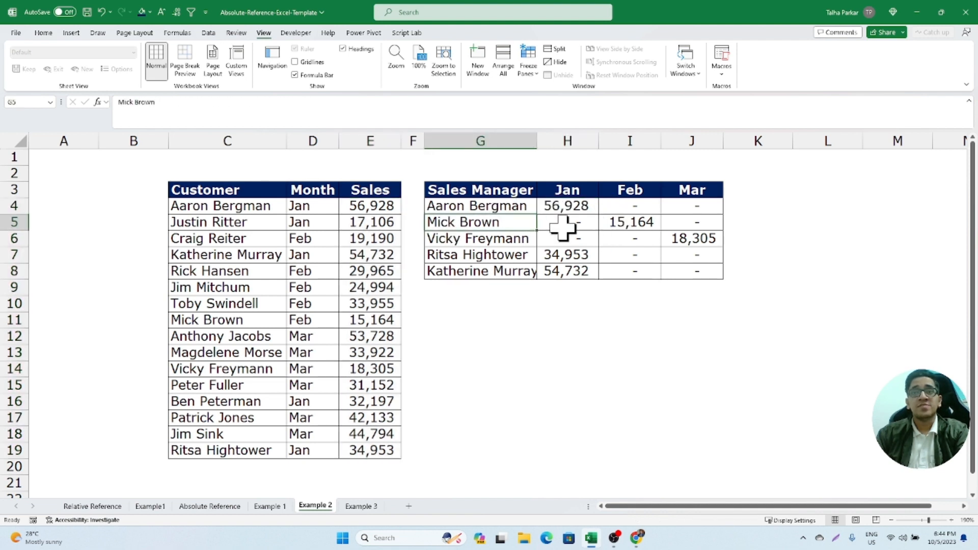
{"action": "left_click", "coordinate": [628, 227]}
{"action": "left_click", "coordinate": [488, 240]}
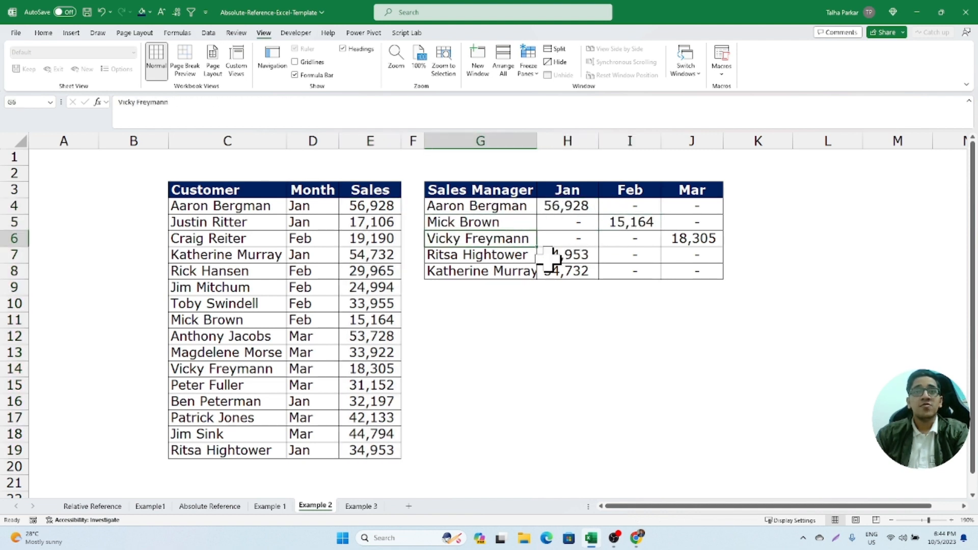
{"action": "left_click", "coordinate": [697, 239]}
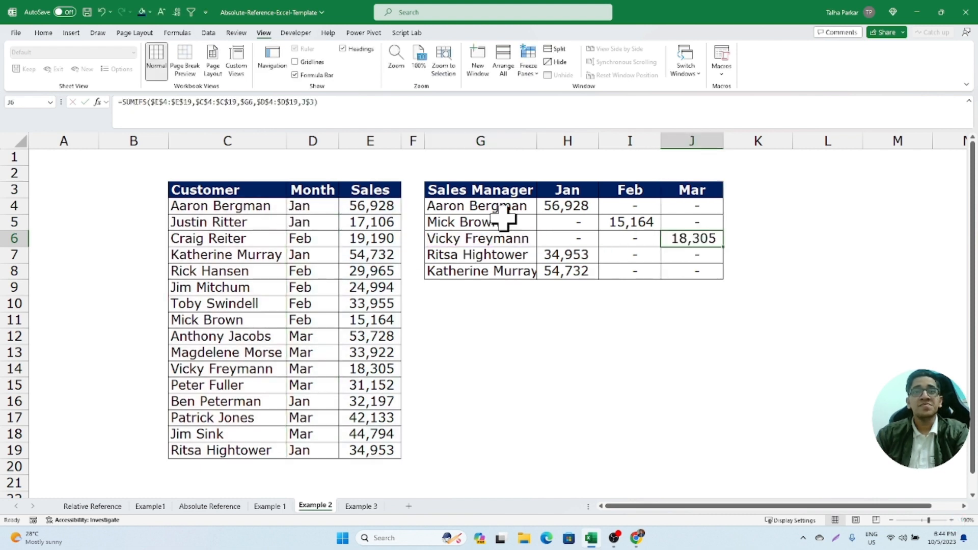
- Copy the customer name from C4 into C5 and set the month in D5 to Feb
{"action": "left_click_drag", "start_coordinate": [265, 209], "coordinate": [262, 222]}
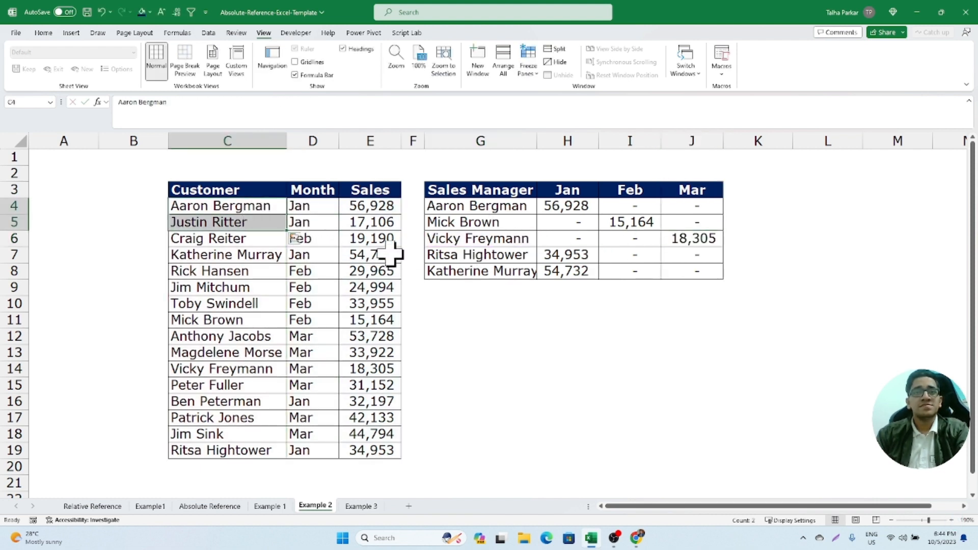
{"action": "key", "text": "ctrl+d"}
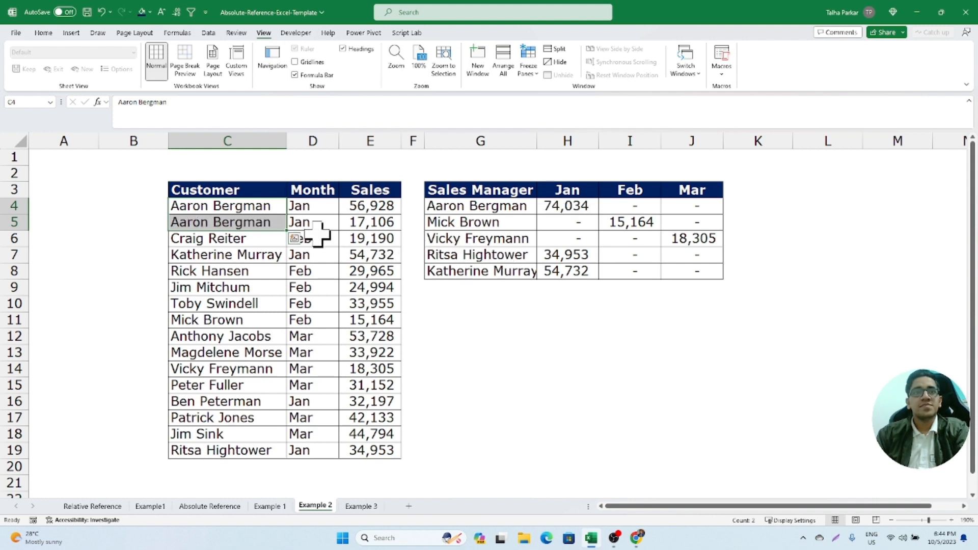
{"action": "left_click", "coordinate": [310, 227]}
{"action": "type", "text": "feb"}
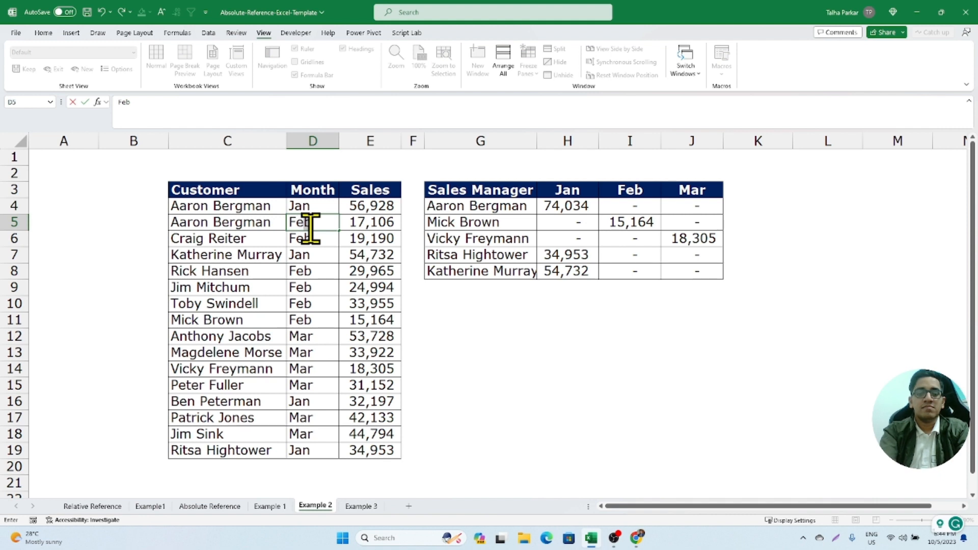
{"action": "key", "text": "Return"}
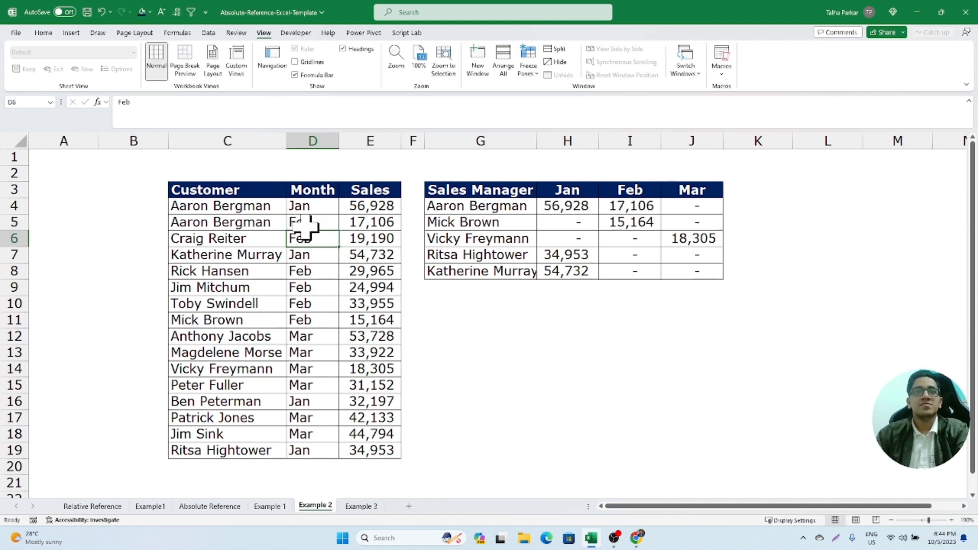
- Check the first manager's Jan and Feb sales and examine the references in the I4 SUMIFS formula
{"action": "left_click_drag", "start_coordinate": [566, 206], "coordinate": [630, 206]}
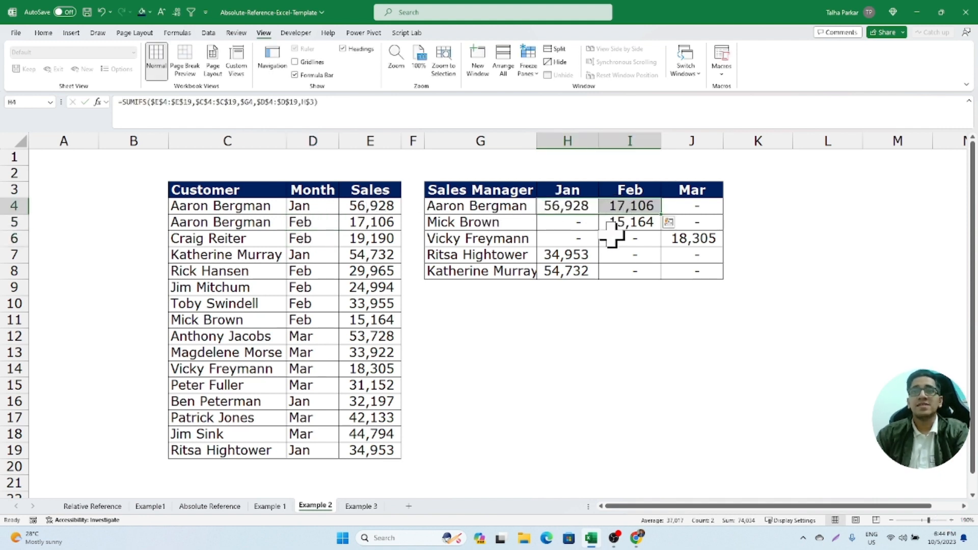
{"action": "left_click", "coordinate": [618, 209]}
{"action": "key", "text": "F2"}
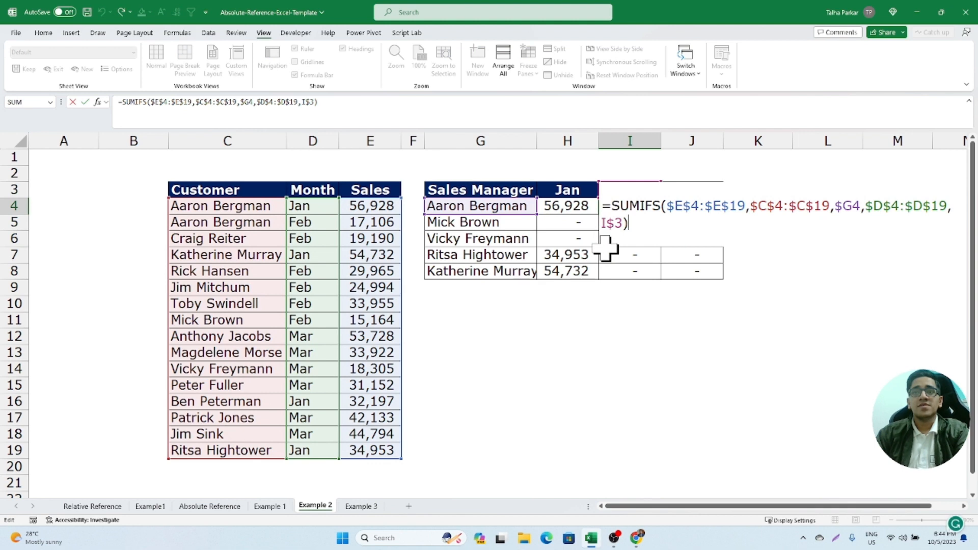
{"action": "key", "text": "Escape"}
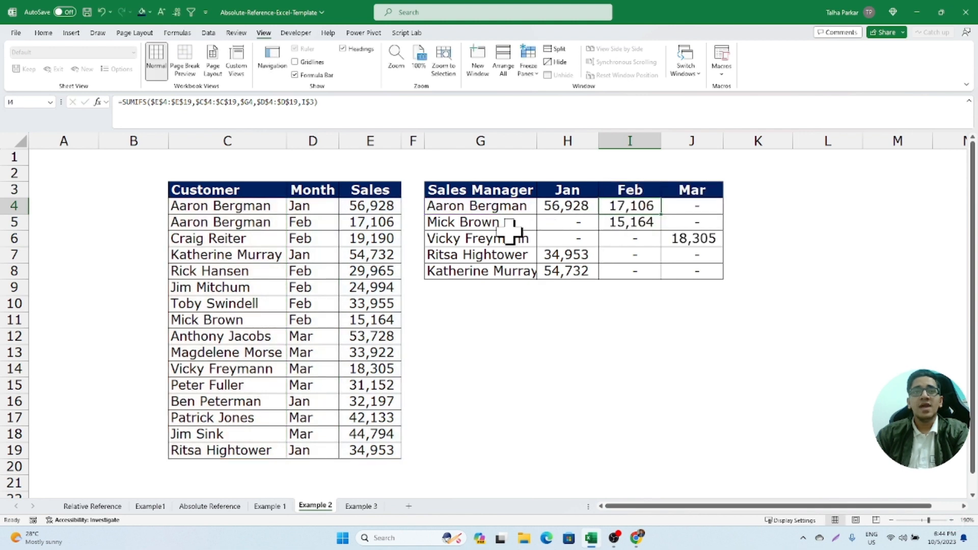
- Examine the absolute and mixed references in the H4 SUMIFS formula, starting with the sum range $E$4:$E$19
{"action": "left_click", "coordinate": [580, 210]}
{"action": "key", "text": "F2"}
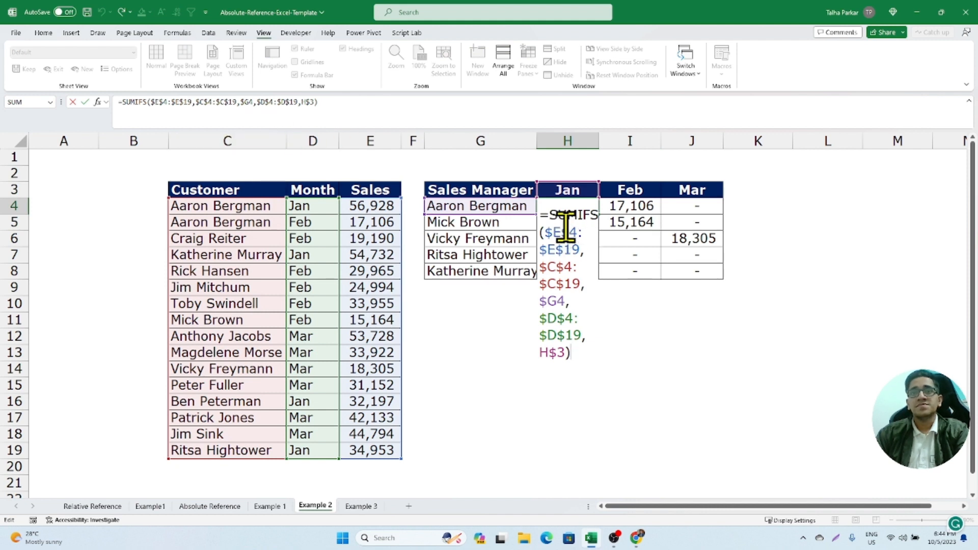
{"action": "left_click", "coordinate": [546, 232]}
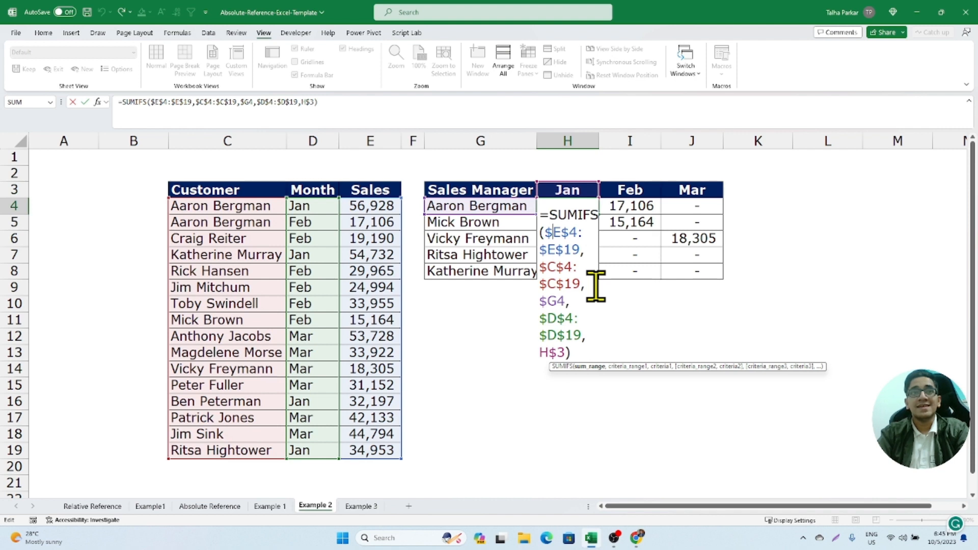
{"action": "key", "text": "Escape"}
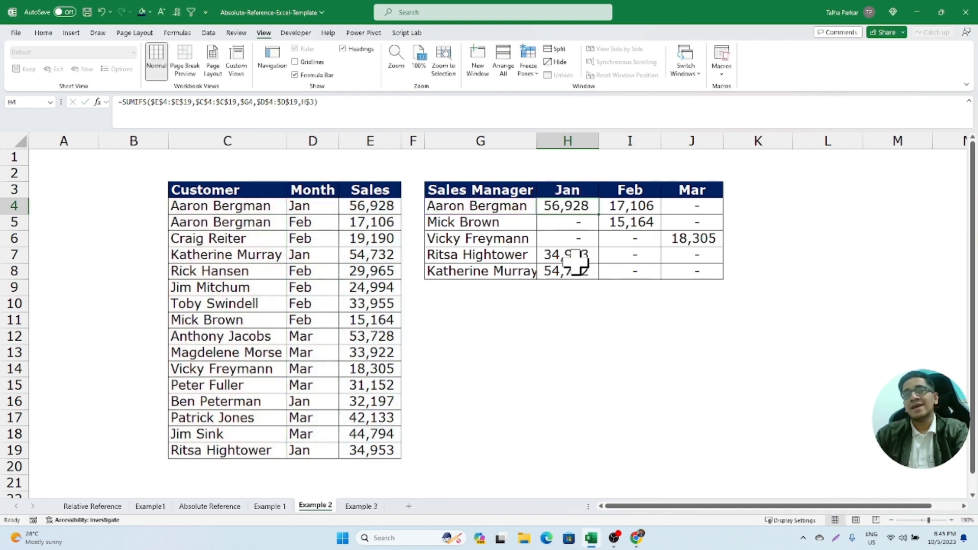
{"action": "double_click", "coordinate": [570, 206]}
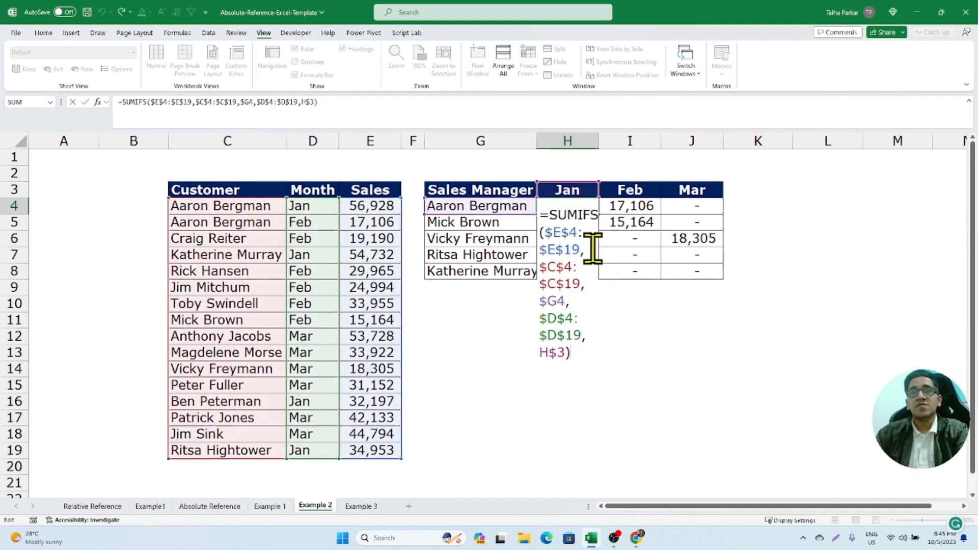
{"action": "key", "text": "Escape"}
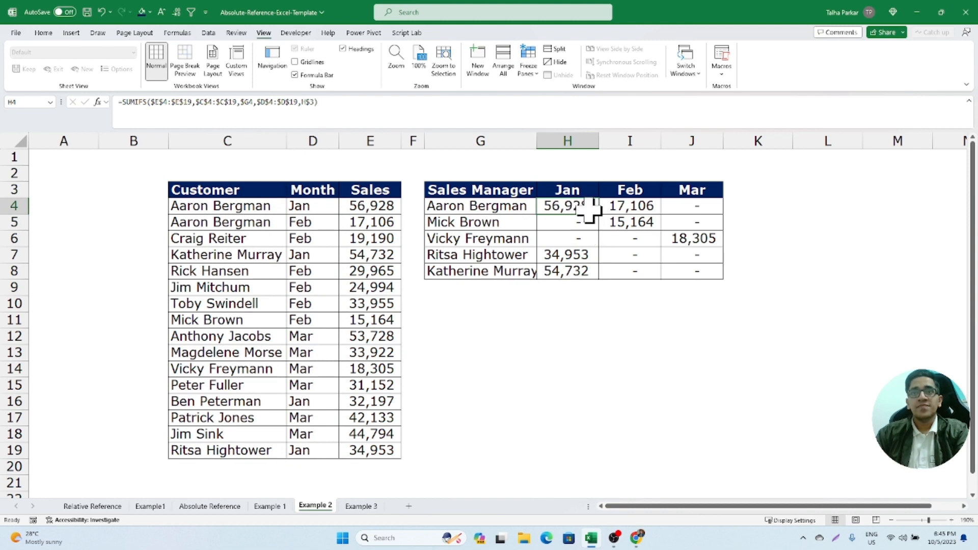
- Review the Jan, Feb and Mar result columns against the H4 formula that is filled across H4:J8
{"action": "left_click_drag", "start_coordinate": [588, 206], "coordinate": [596, 274]}
{"action": "left_click_drag", "start_coordinate": [626, 205], "coordinate": [626, 267]}
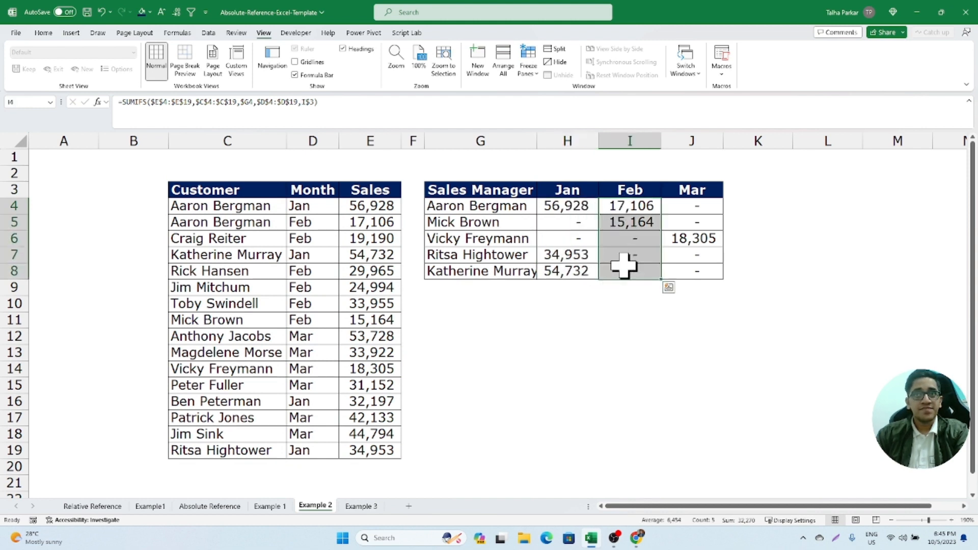
{"action": "left_click_drag", "start_coordinate": [693, 205], "coordinate": [692, 252]}
{"action": "left_click", "coordinate": [564, 205]}
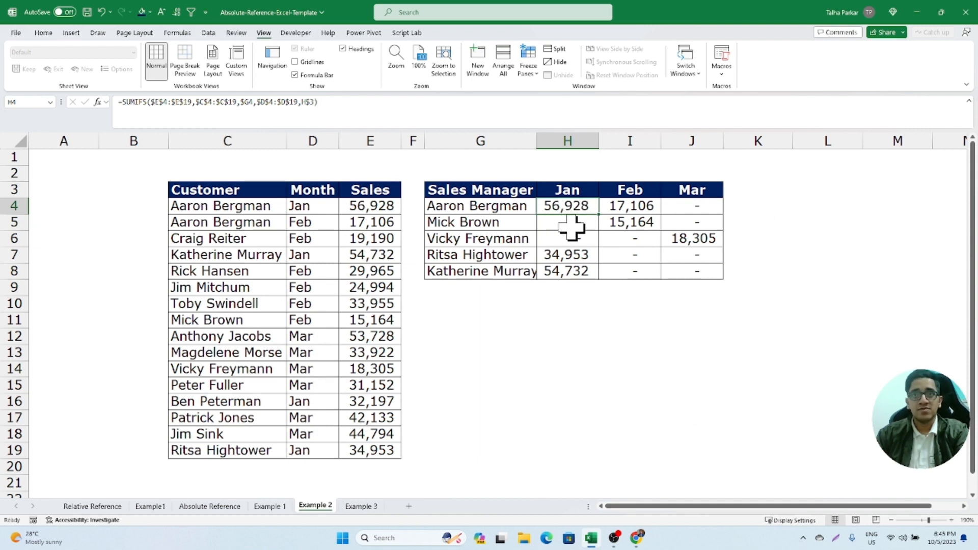
{"action": "left_click_drag", "start_coordinate": [572, 224], "coordinate": [675, 273]}
{"action": "left_click", "coordinate": [586, 209]}
{"action": "key", "text": "F2"}
{"action": "key", "text": "Escape"}
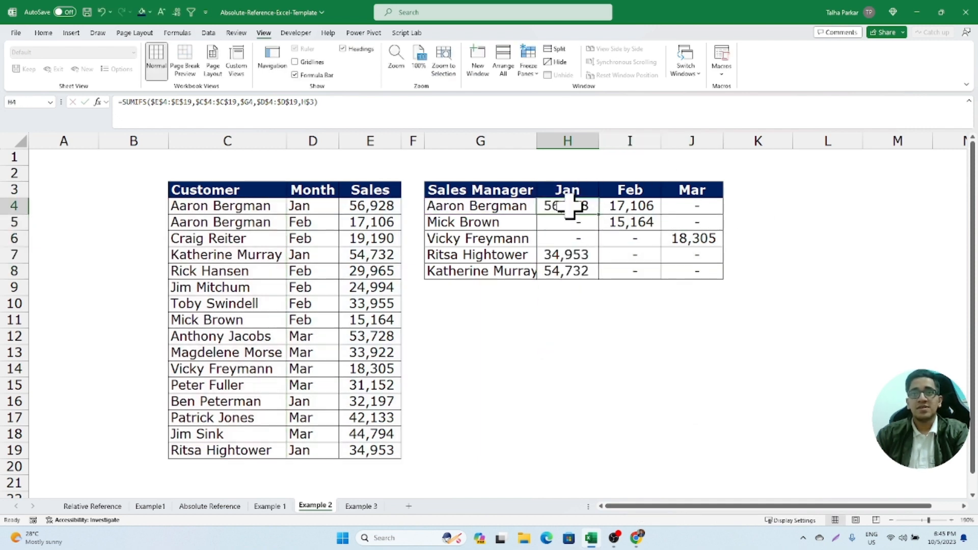
- Clear the SUMIFS results from H4:J8 and return to cell H4
{"action": "left_click_drag", "start_coordinate": [569, 206], "coordinate": [683, 266]}
{"action": "key", "text": "Delete"}
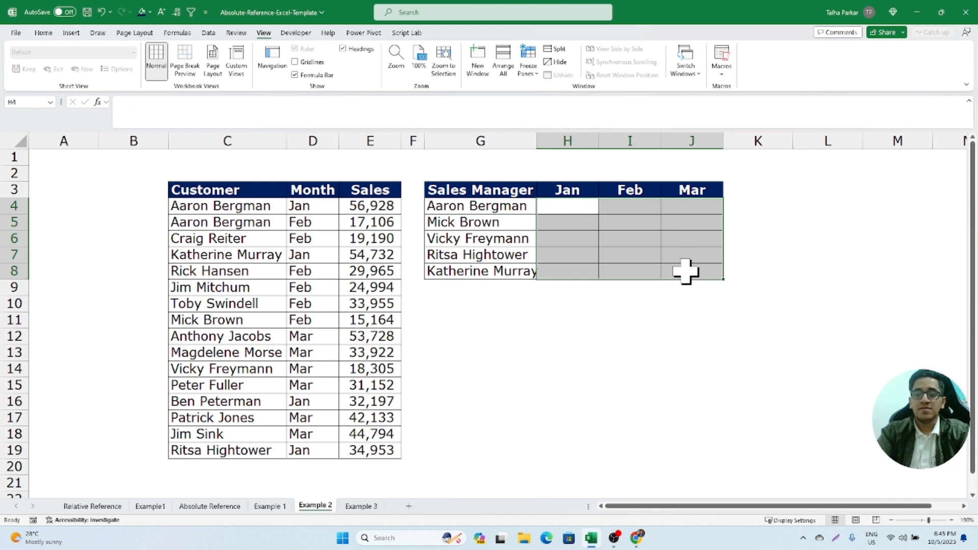
{"action": "key", "text": "Up"}
{"action": "key", "text": "Down"}
- Start a SUMIFS formula in H4 with the absolute Sales range $E$4:$E$19 as the sum range
{"action": "type", "text": "=sumifs"}
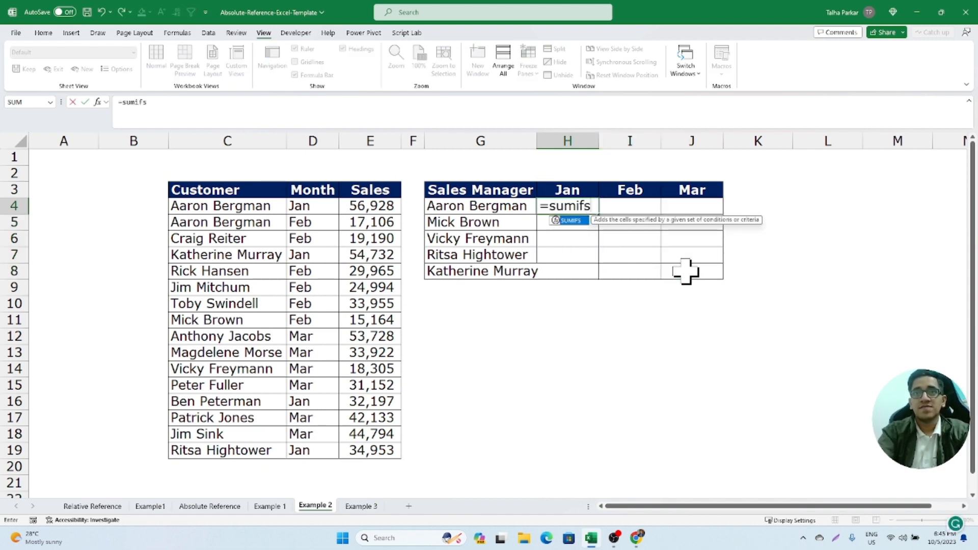
{"action": "key", "text": "Tab"}
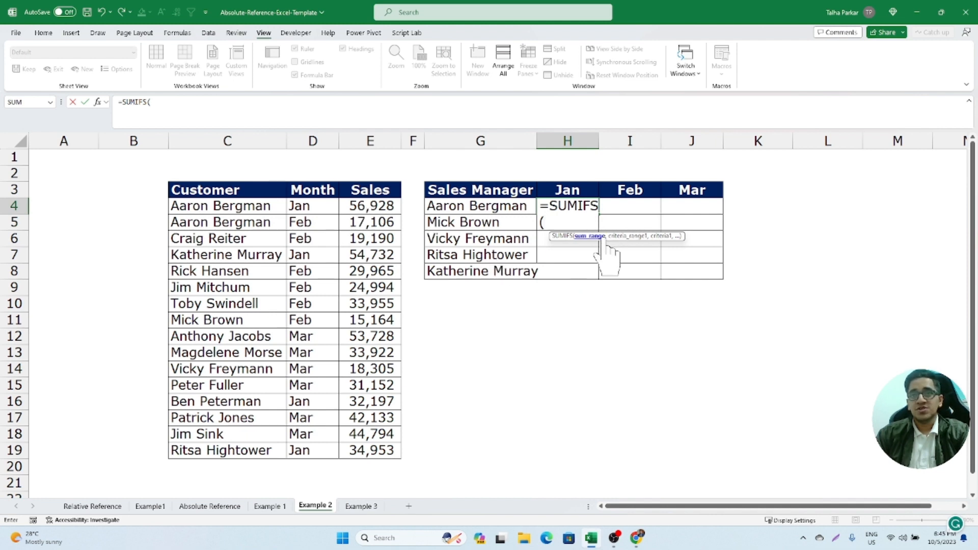
{"action": "left_click_drag", "start_coordinate": [361, 204], "coordinate": [375, 452]}
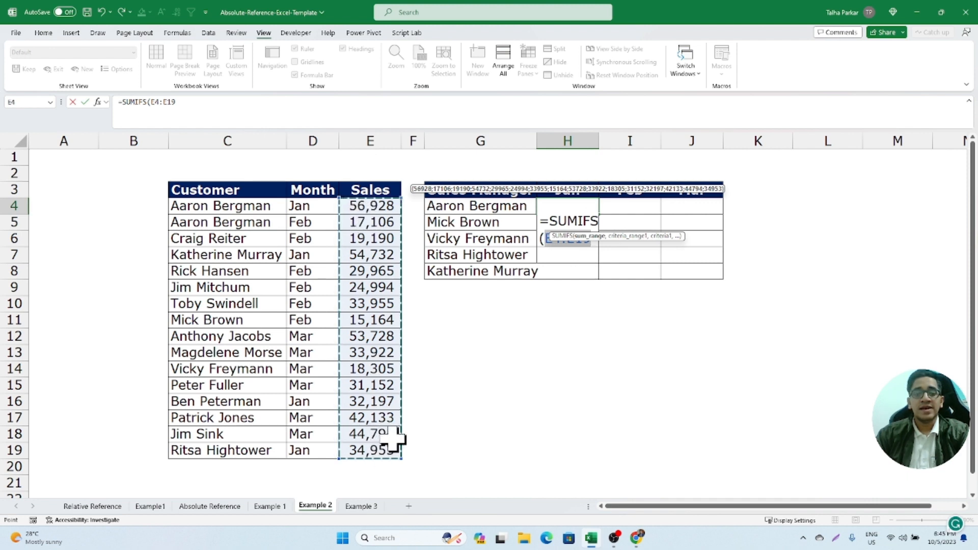
{"action": "key", "text": "F4"}
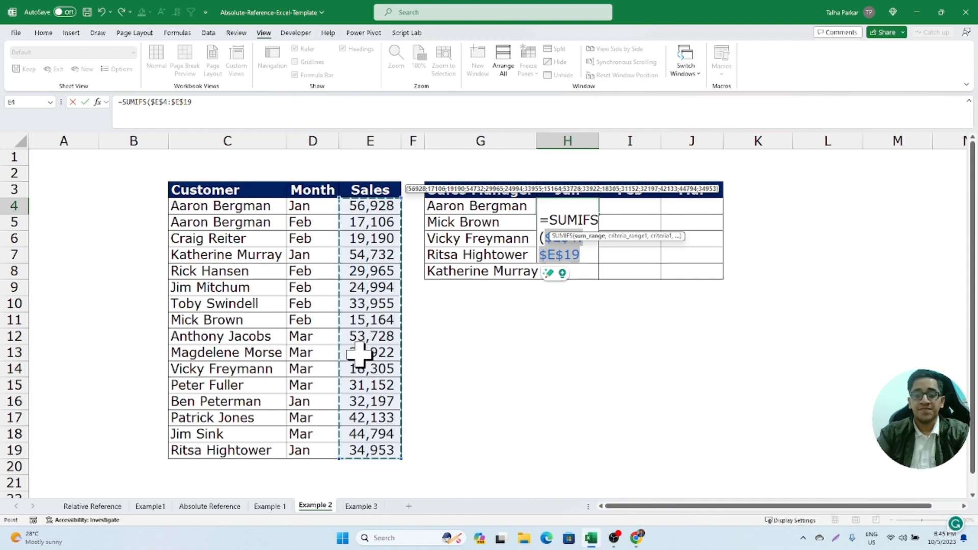
{"action": "type", "text": ","}
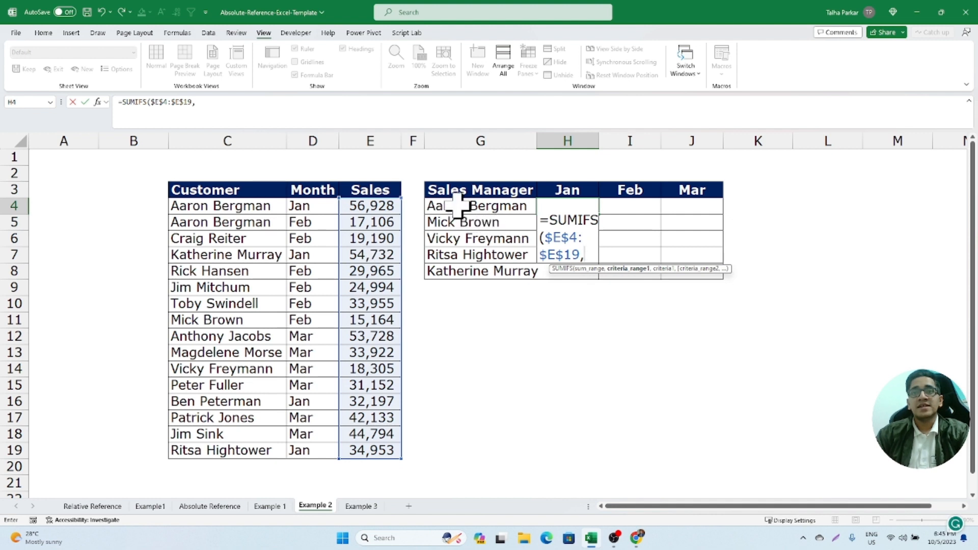
- Add the Customer range C4:$C$19 as the first criteria range and G$4 as its criterion in the SUMIFS formula
{"action": "left_click_drag", "start_coordinate": [200, 213], "coordinate": [218, 448]}
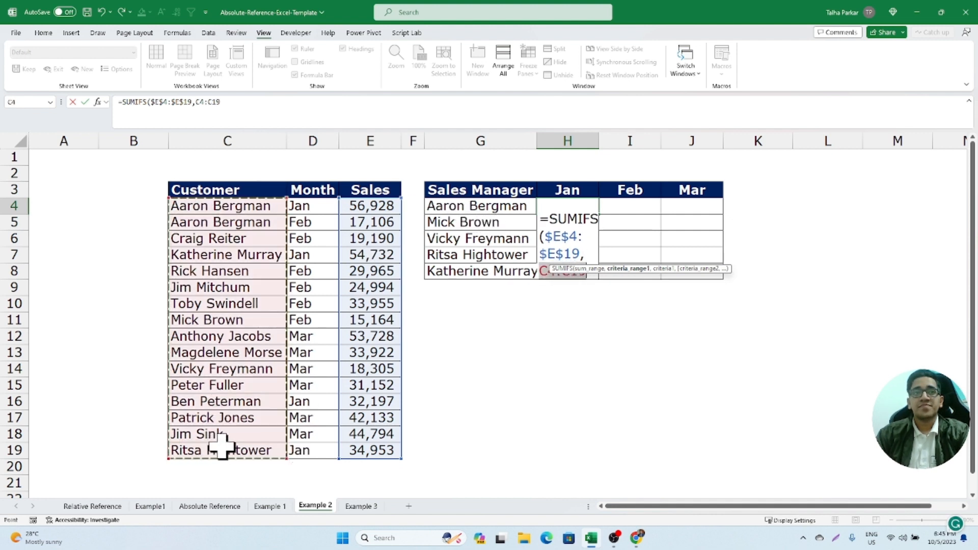
{"action": "type", "text": ","}
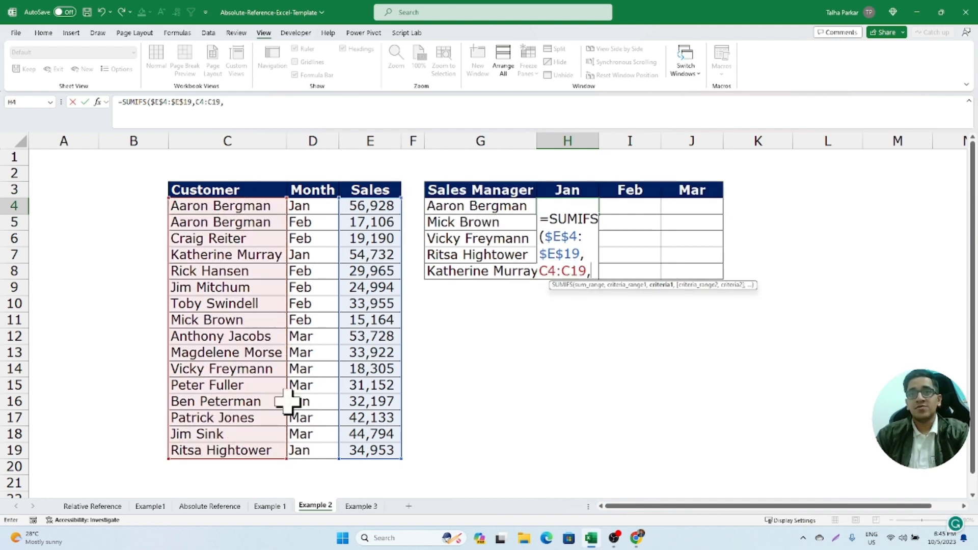
{"action": "mouse_move", "coordinate": [490, 206]}
{"action": "left_mouse_down"}
{"action": "mouse_move", "coordinate": [485, 283]}
{"action": "mouse_move", "coordinate": [481, 214]}
{"action": "left_mouse_up"}
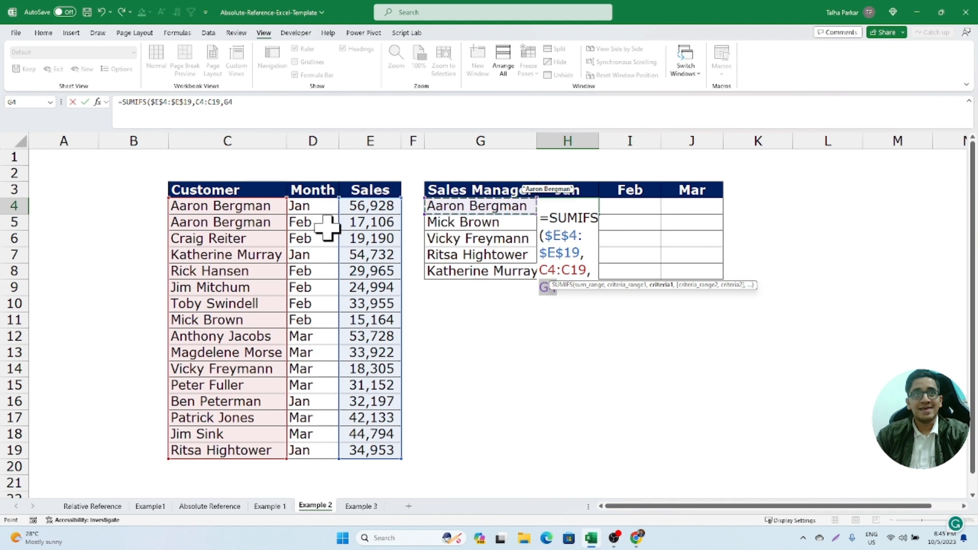
{"action": "left_click", "coordinate": [211, 105]}
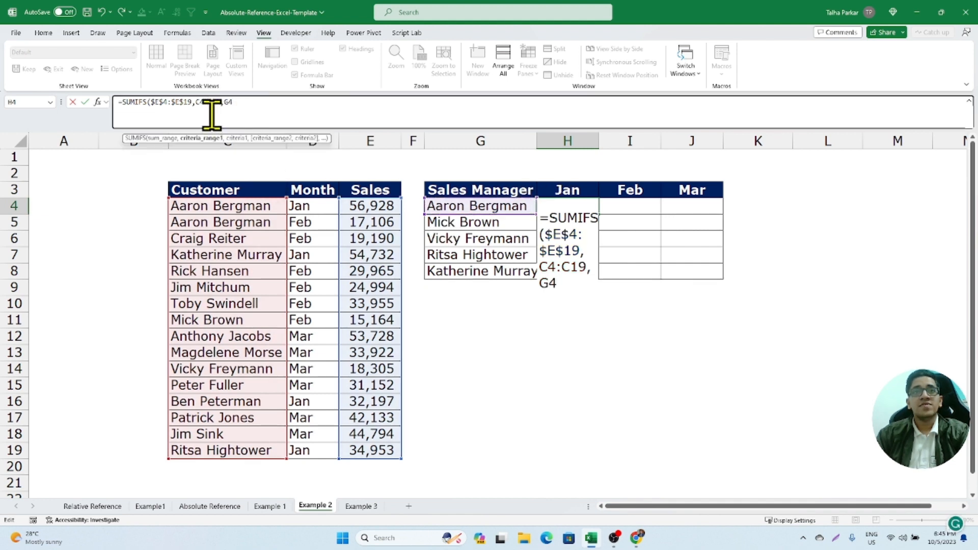
{"action": "key", "text": "F4"}
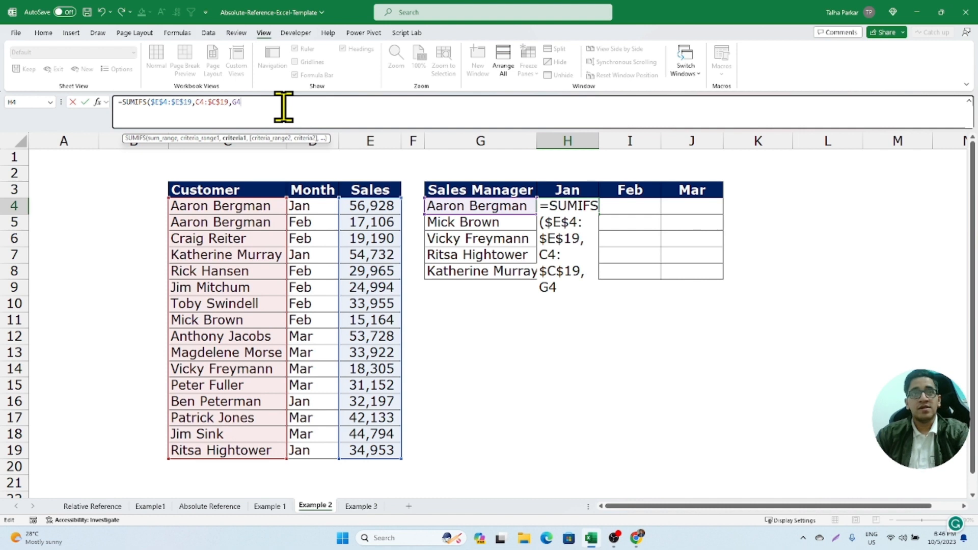
{"action": "type", "text": ","}
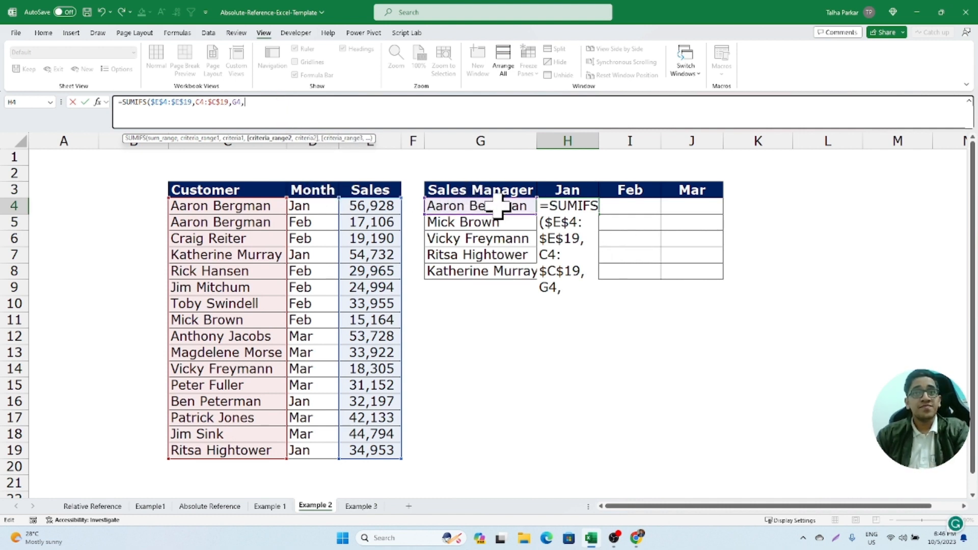
{"action": "left_click", "coordinate": [237, 102]}
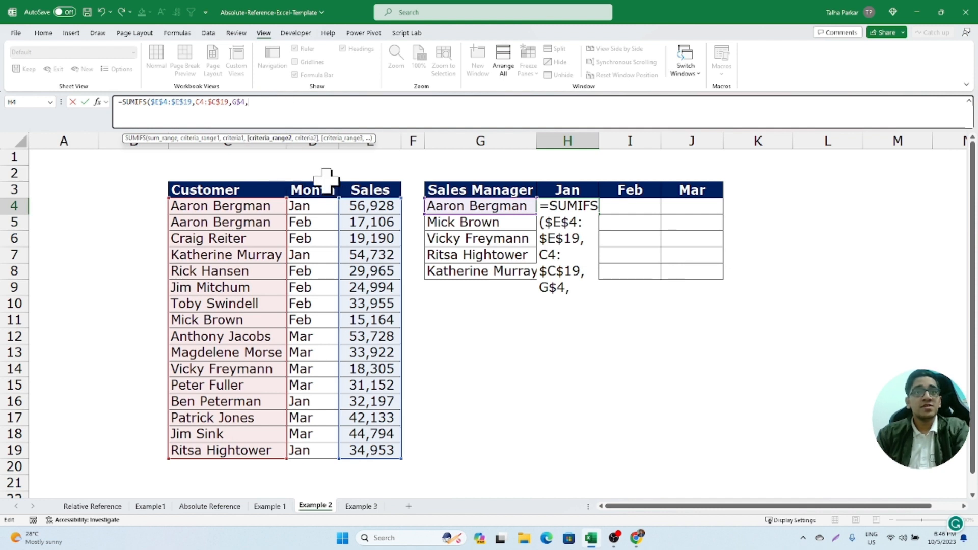
{"action": "left_click_drag", "start_coordinate": [312, 212], "coordinate": [316, 449]}
{"action": "key", "text": "F4"}
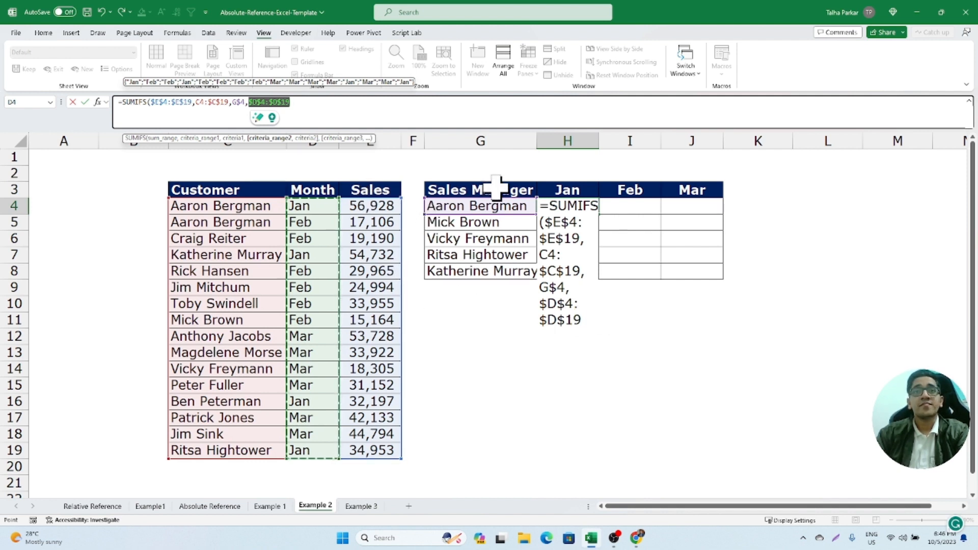
{"action": "left_click", "coordinate": [563, 190]}
{"action": "left_click_drag", "start_coordinate": [563, 190], "coordinate": [689, 190]}
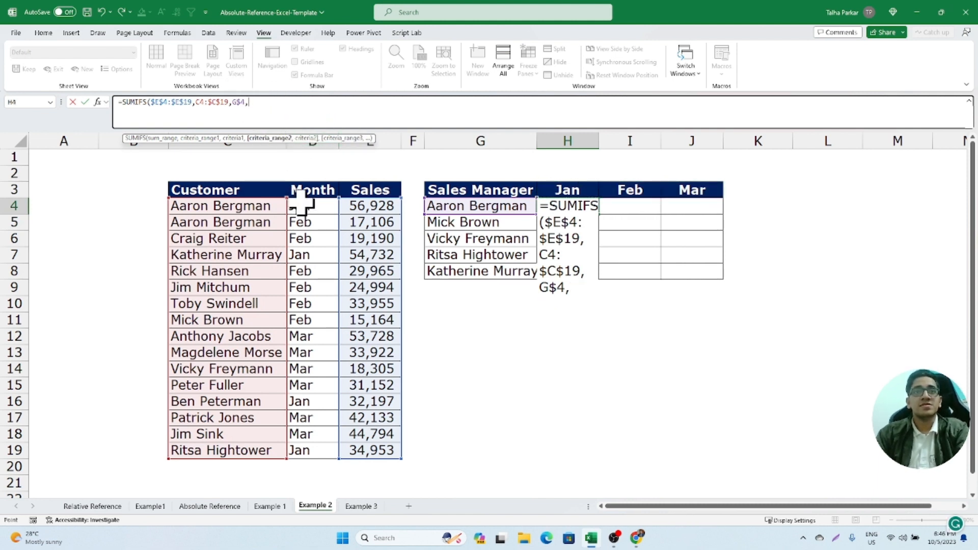
- Add the absolute Month range $D$4:$D$19 as the second criteria range with the row-locked header H$3 as its criterion
{"action": "left_click_drag", "start_coordinate": [308, 206], "coordinate": [330, 446]}
{"action": "key", "text": "F4"}
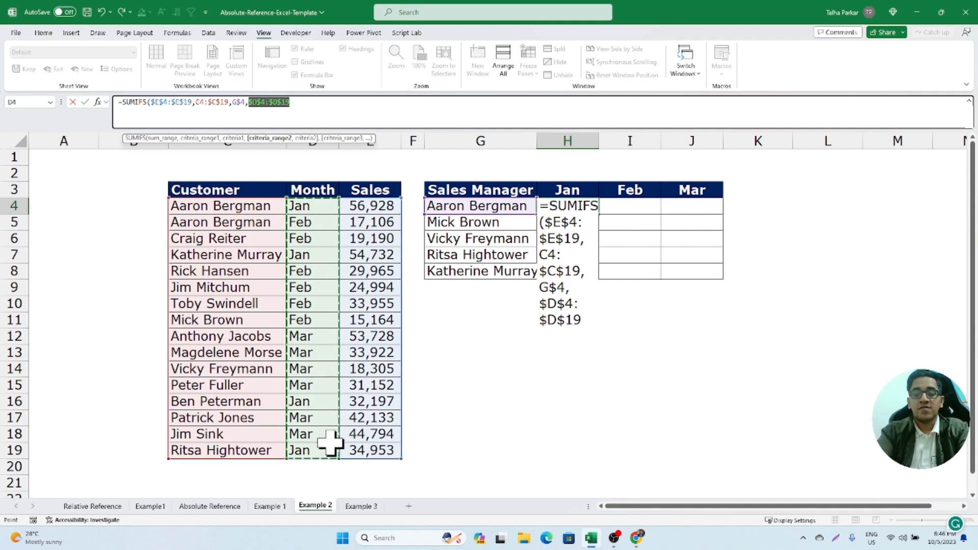
{"action": "type", "text": ","}
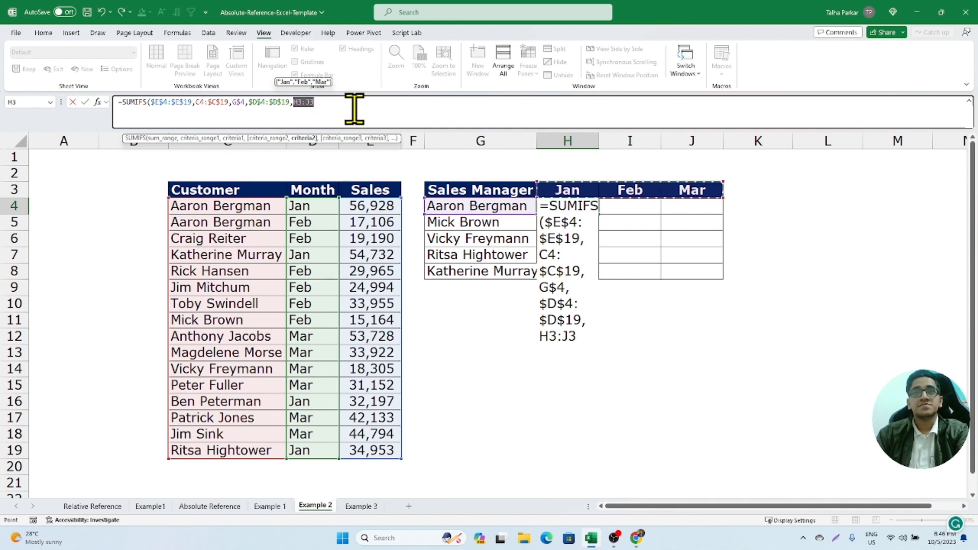
{"action": "left_click", "coordinate": [560, 183]}
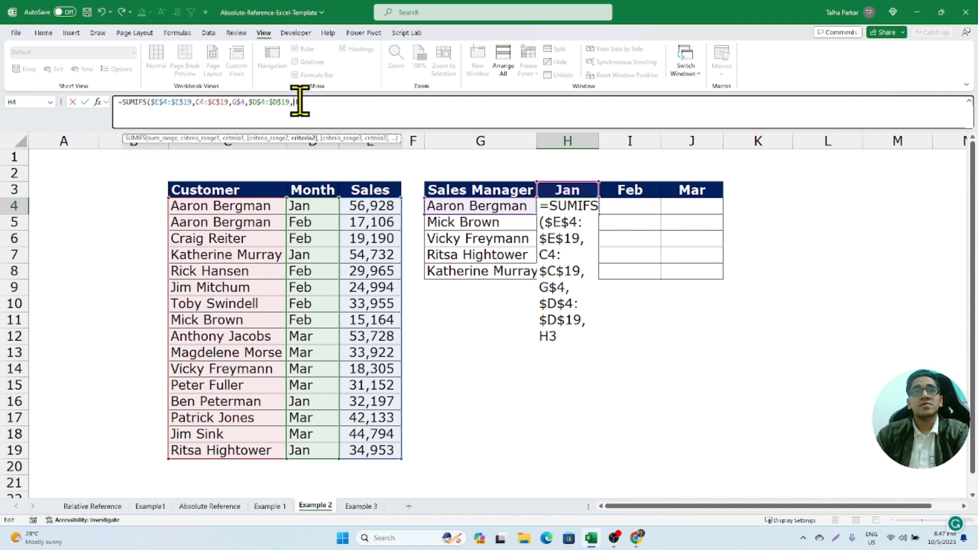
{"action": "key", "text": "F4"}
{"action": "key", "text": "F4"}
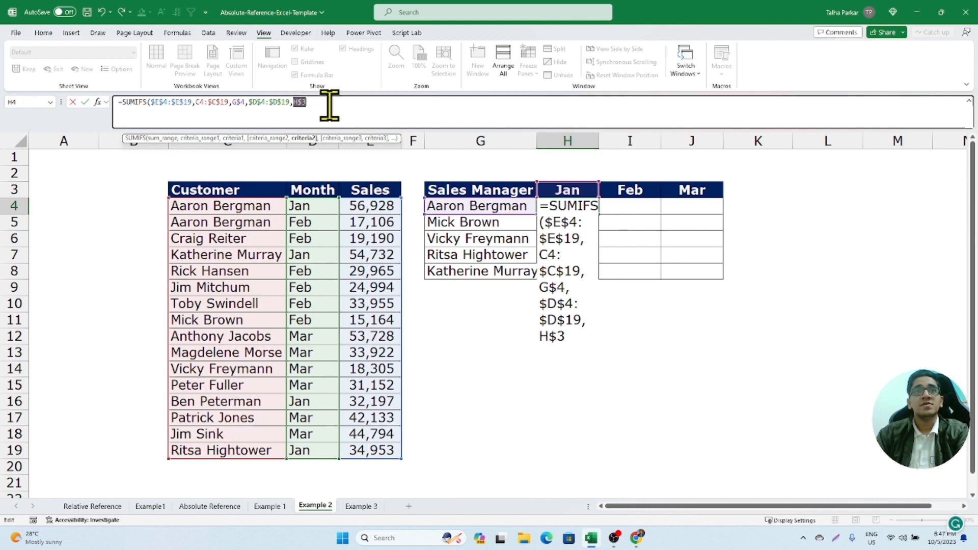
- Change the sales manager criterion to the column-locked reference $G4 and complete the H4 formula
{"action": "double_click", "coordinate": [238, 102]}
{"action": "key", "text": "F4"}
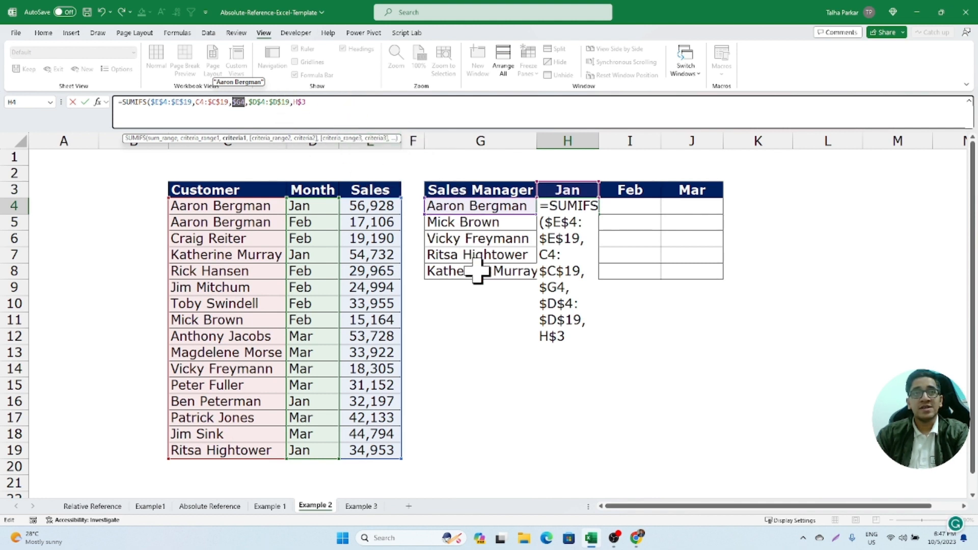
{"action": "left_click", "coordinate": [368, 112]}
{"action": "key", "text": "Return"}
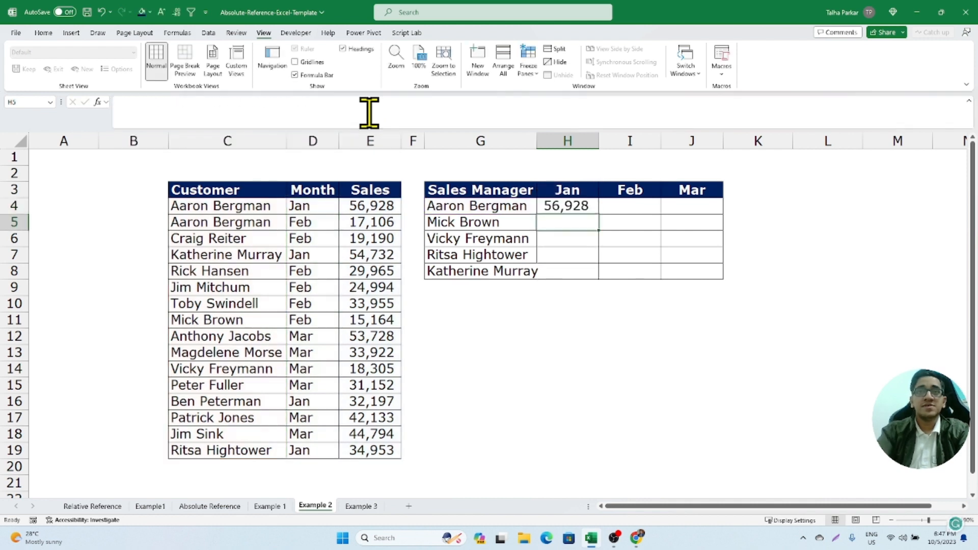
- Try to fill the H4 formula across to J4 and inspect the copied references in J4
{"action": "left_click", "coordinate": [582, 209]}
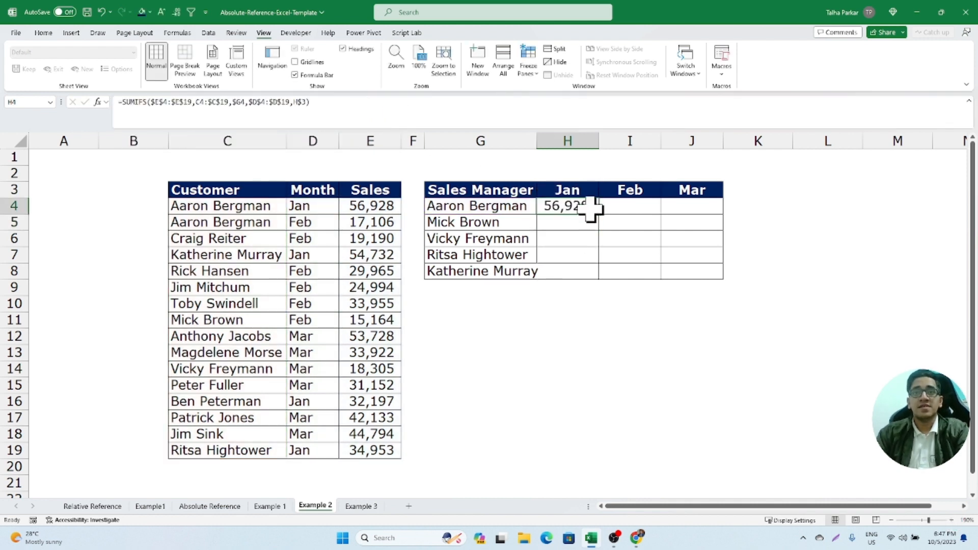
{"action": "double_click", "coordinate": [590, 209]}
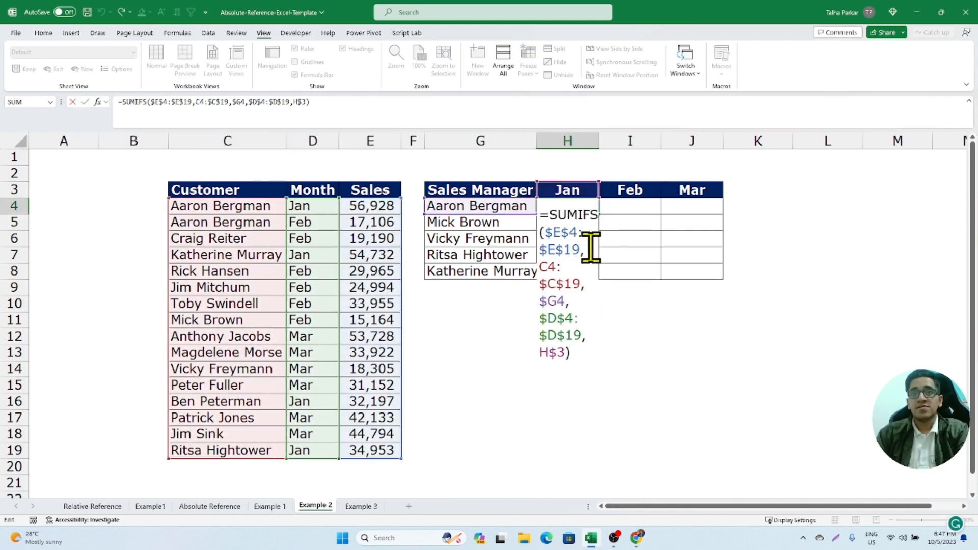
{"action": "key", "text": "Escape"}
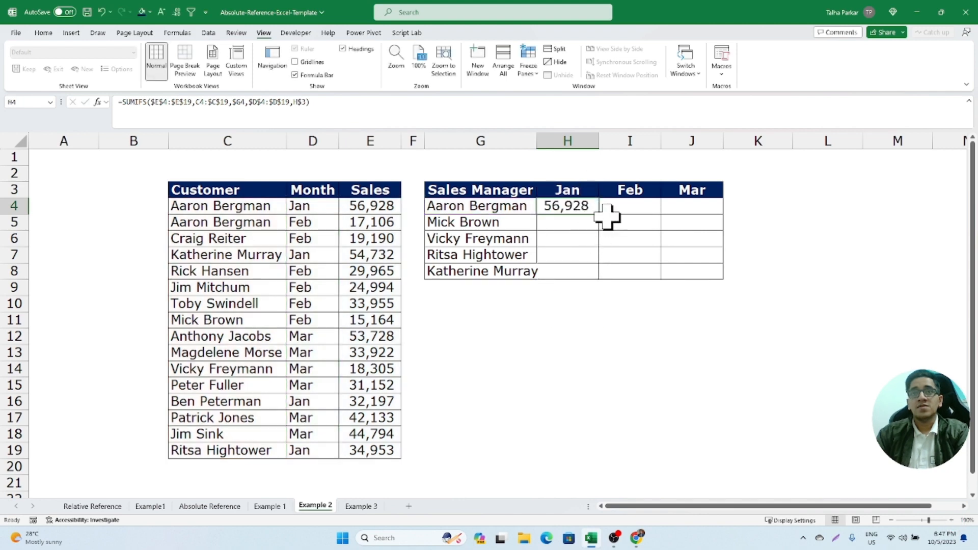
{"action": "left_click_drag", "start_coordinate": [600, 215], "coordinate": [726, 214]}
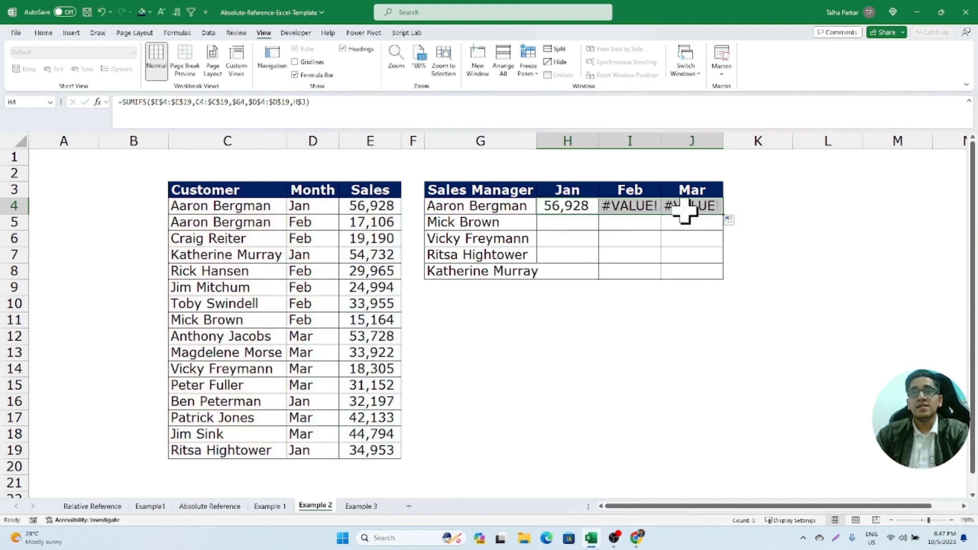
{"action": "double_click", "coordinate": [649, 208]}
{"action": "left_click", "coordinate": [683, 207]}
{"action": "double_click", "coordinate": [682, 216]}
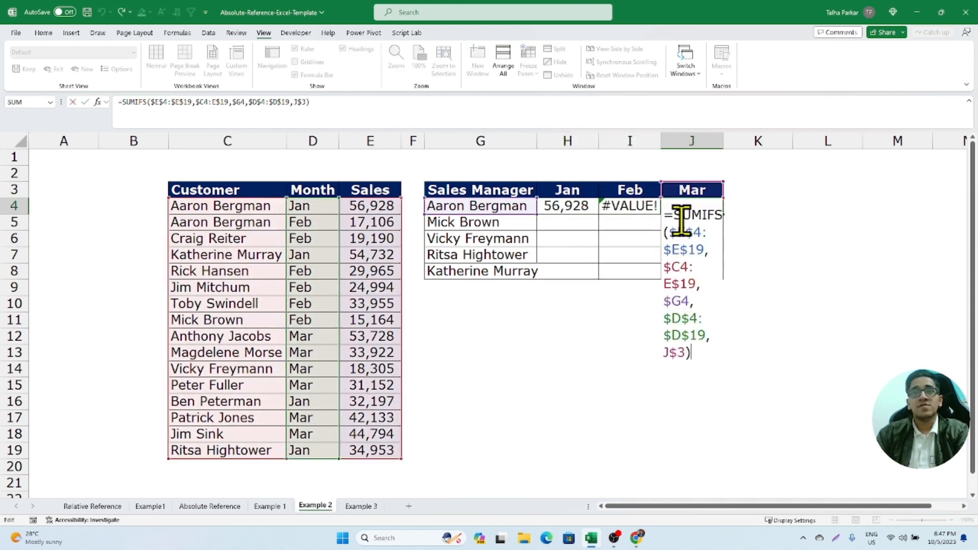
{"action": "key", "text": "Escape"}
{"action": "key", "text": "ctrl+z"}
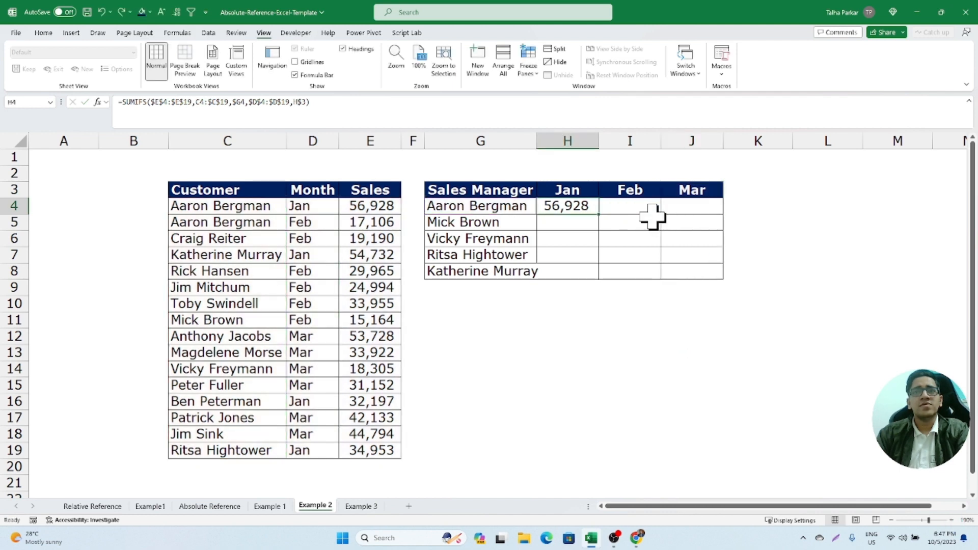
- Try to fill the H4 formula down the Jan column to H8, checking the references in H4
{"action": "left_click_drag", "start_coordinate": [600, 214], "coordinate": [601, 280]}
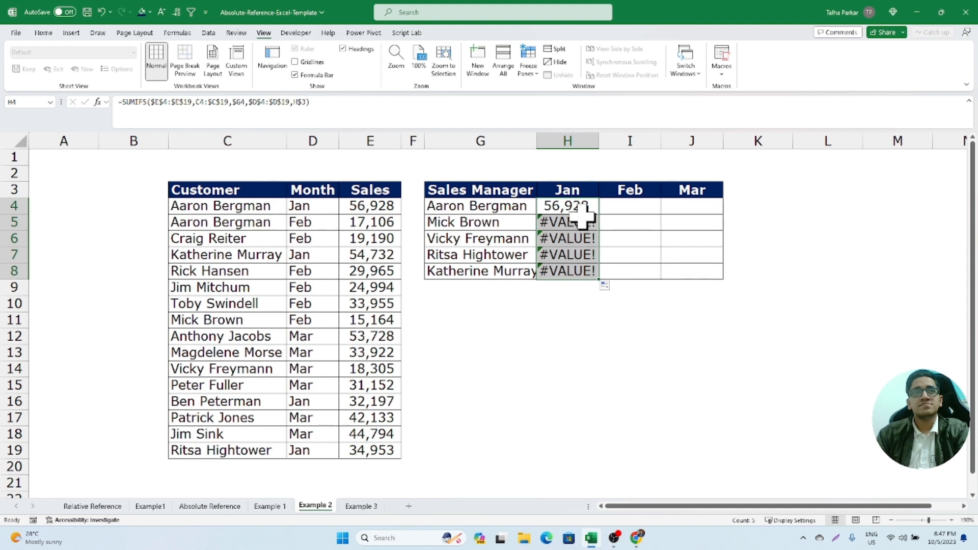
{"action": "key", "text": "ctrl+z"}
{"action": "key", "text": "F2"}
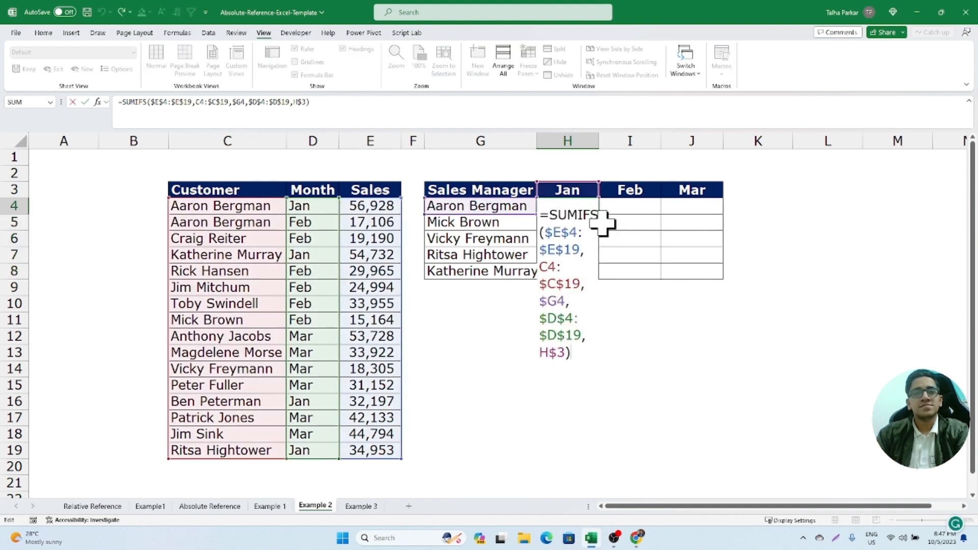
{"action": "key", "text": "Escape"}
- Try to fill the H4 formula down and across the whole block H4:J8
{"action": "left_click_drag", "start_coordinate": [585, 207], "coordinate": [681, 268]}
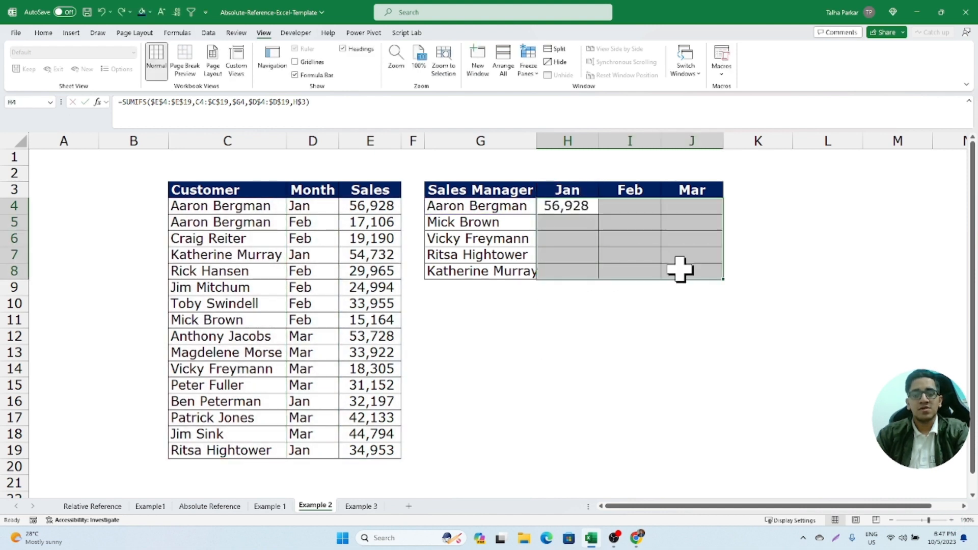
{"action": "key", "text": "ctrl+d"}
{"action": "key", "text": "ctrl+r"}
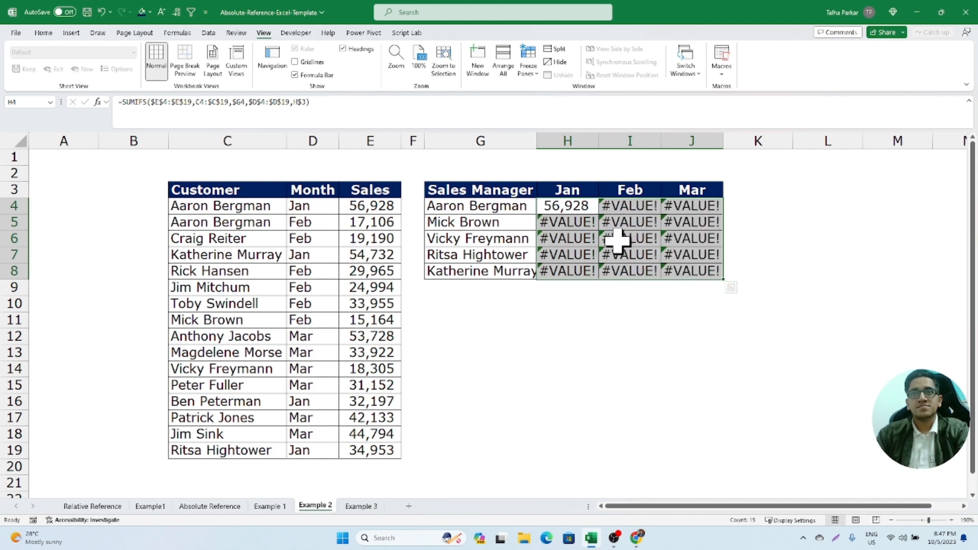
{"action": "key", "text": "ctrl+z"}
{"action": "key", "text": "ctrl+z"}
- Check the ranges in the H4 formula and make the first criteria range fully absolute as $C$4:$C$19
{"action": "double_click", "coordinate": [579, 207]}
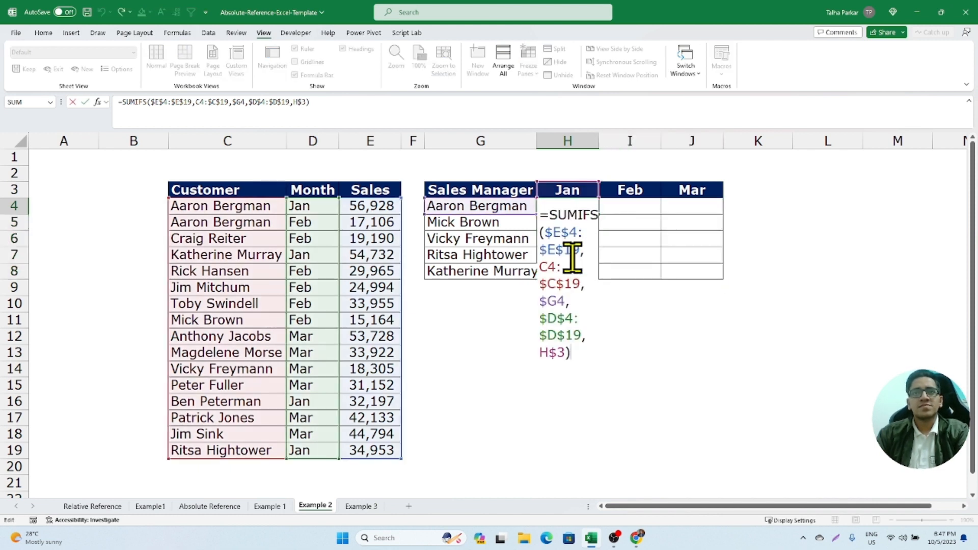
{"action": "left_click_drag", "start_coordinate": [552, 234], "coordinate": [580, 254]}
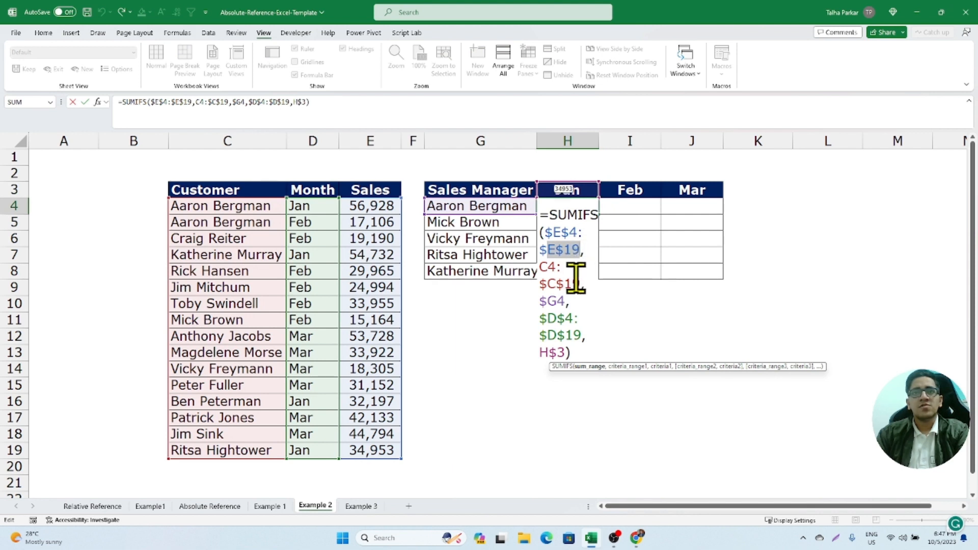
{"action": "left_click", "coordinate": [544, 267]}
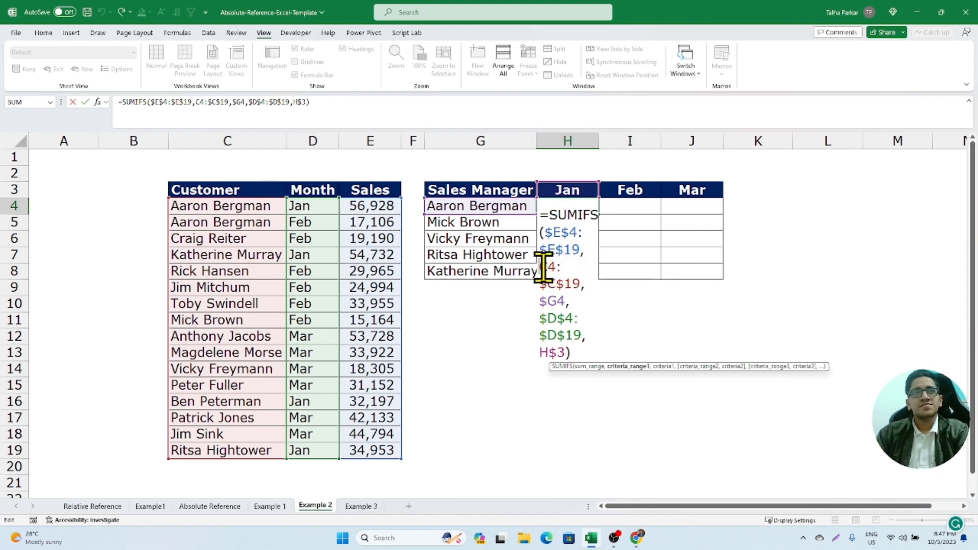
{"action": "left_click", "coordinate": [201, 102]}
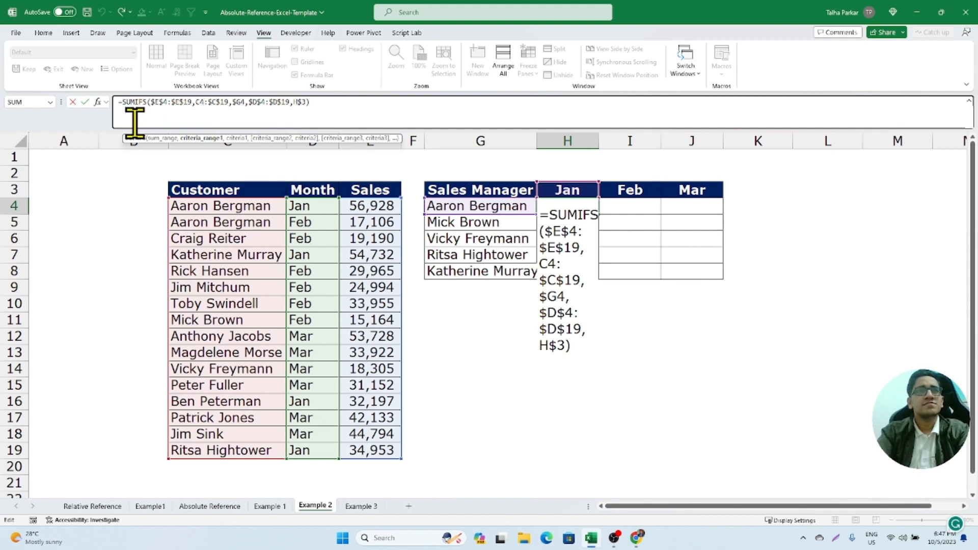
{"action": "key", "text": "F4"}
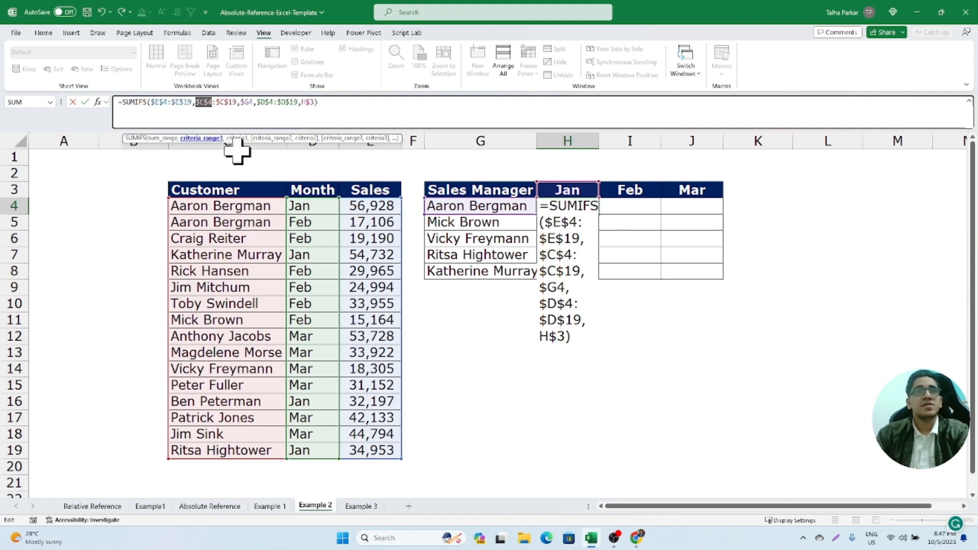
{"action": "key", "text": "Return"}
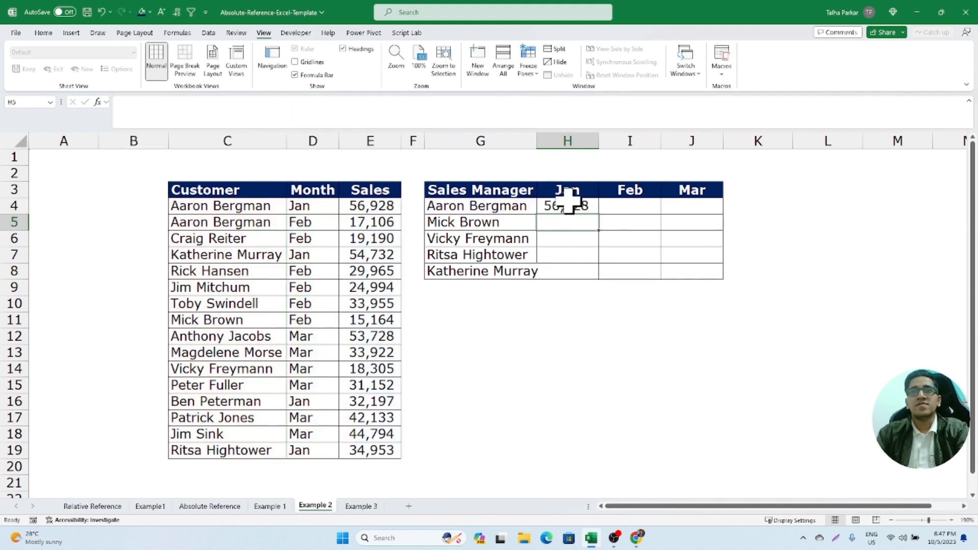
- Fill the corrected H4 SUMIFS formula down and across the manager-by-month table H4:J8
{"action": "left_click_drag", "start_coordinate": [576, 201], "coordinate": [720, 278]}
{"action": "key", "text": "ctrl+r"}
{"action": "key", "text": "ctrl+q"}
{"action": "left_click_drag", "start_coordinate": [559, 210], "coordinate": [700, 277]}
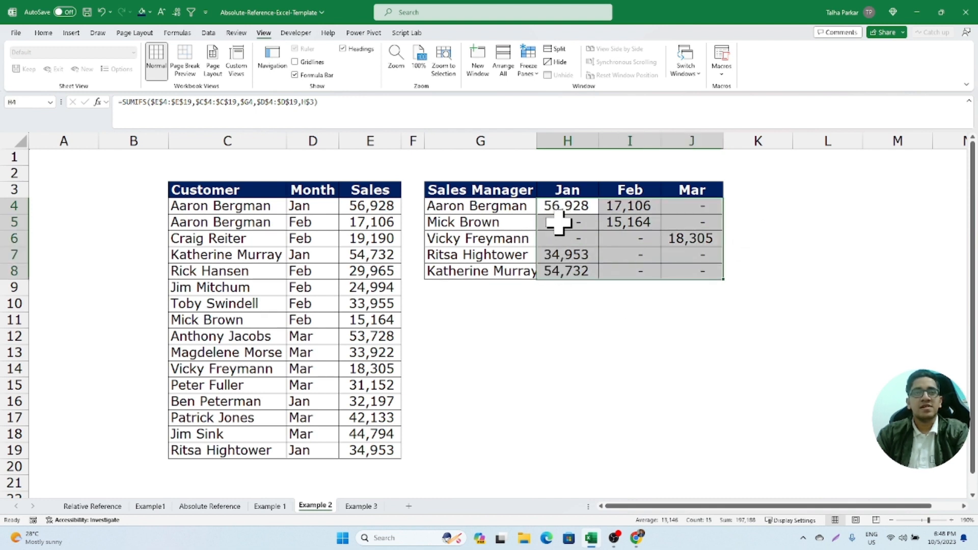
- Enter the range reference =C4:C19 in cell G17 to spill the Customer column below the summary table
{"action": "left_click_drag", "start_coordinate": [237, 213], "coordinate": [251, 452]}
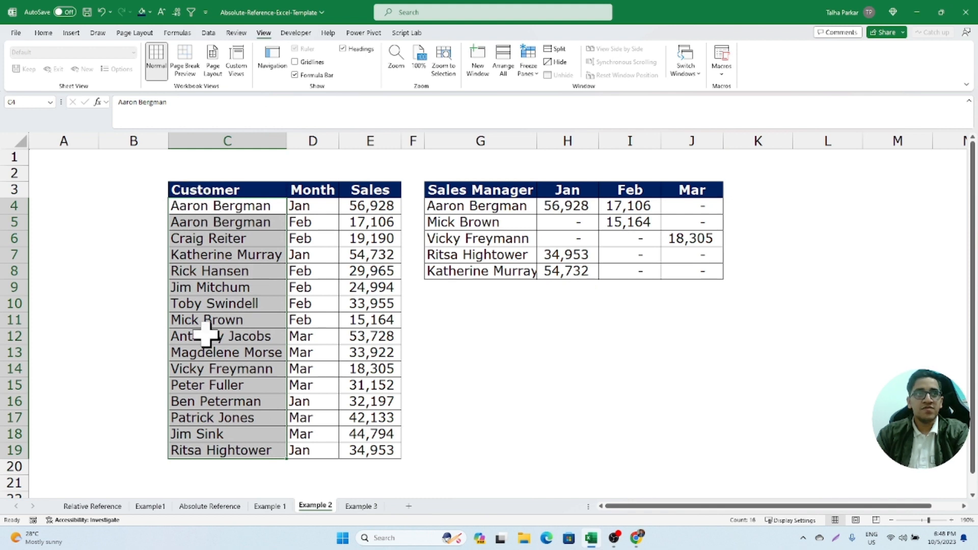
{"action": "left_click", "coordinate": [498, 419]}
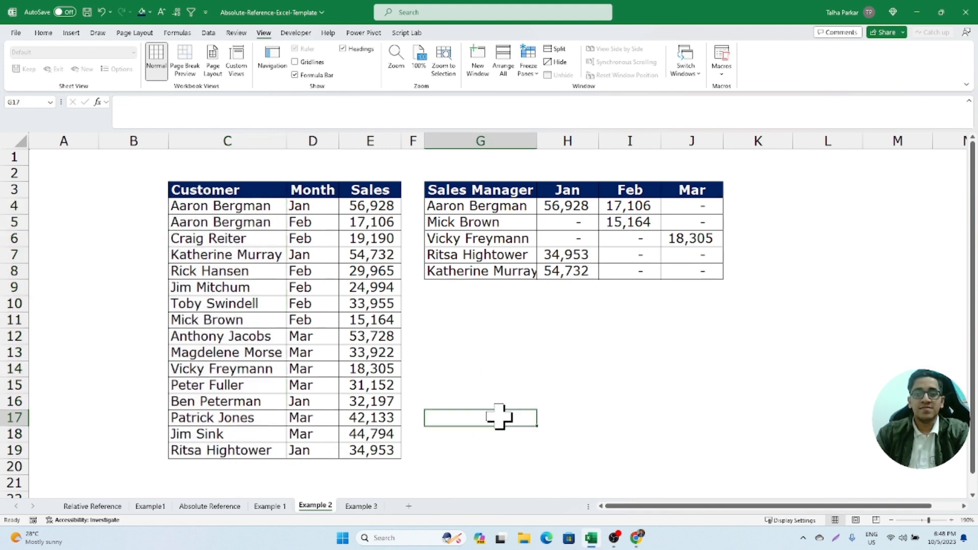
{"action": "type", "text": "="}
{"action": "left_click_drag", "start_coordinate": [251, 204], "coordinate": [248, 456]}
{"action": "key", "text": "Return"}
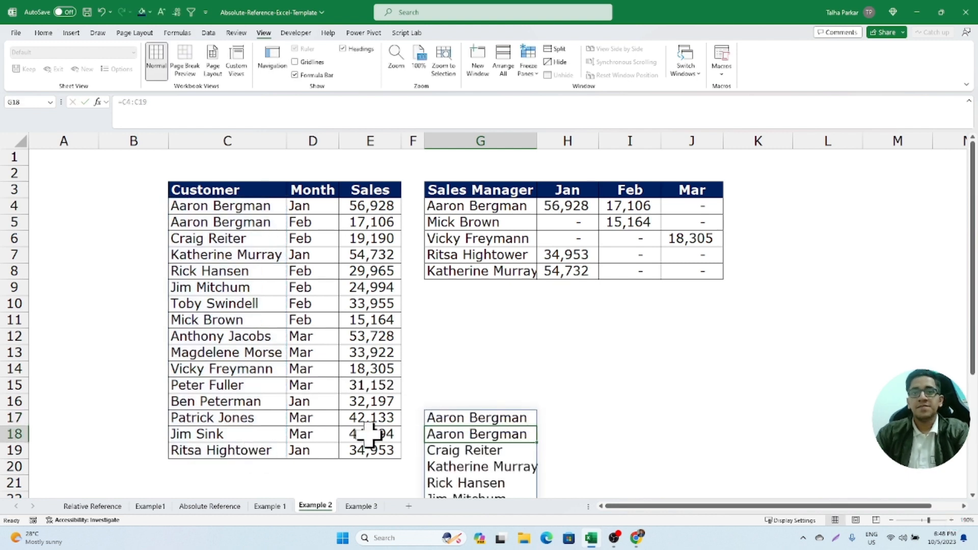
- Clear the range formula from cell G17 and its spilled Customer list
{"action": "left_click", "coordinate": [471, 417]}
{"action": "key", "text": "Delete"}
{"action": "type", "text": "="}
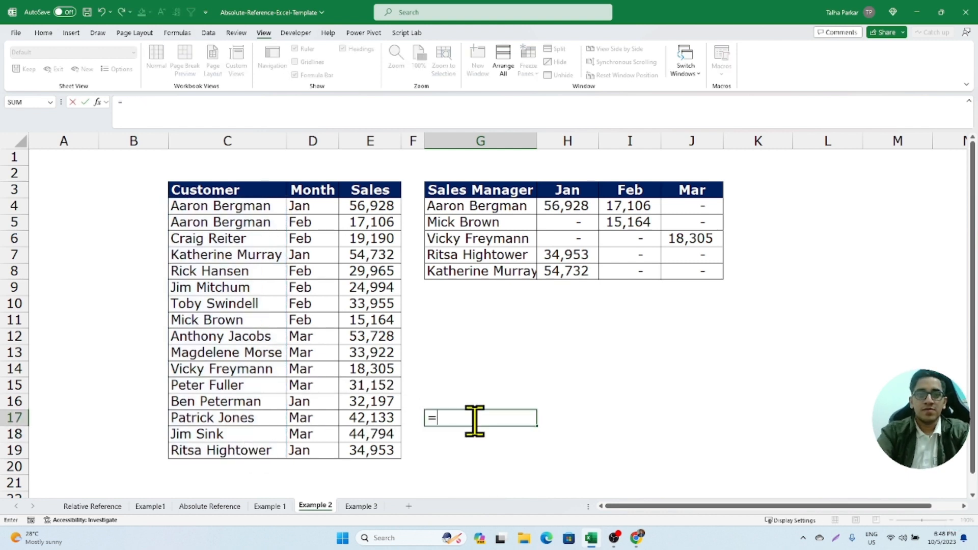
{"action": "left_click_drag", "start_coordinate": [197, 207], "coordinate": [227, 456]}
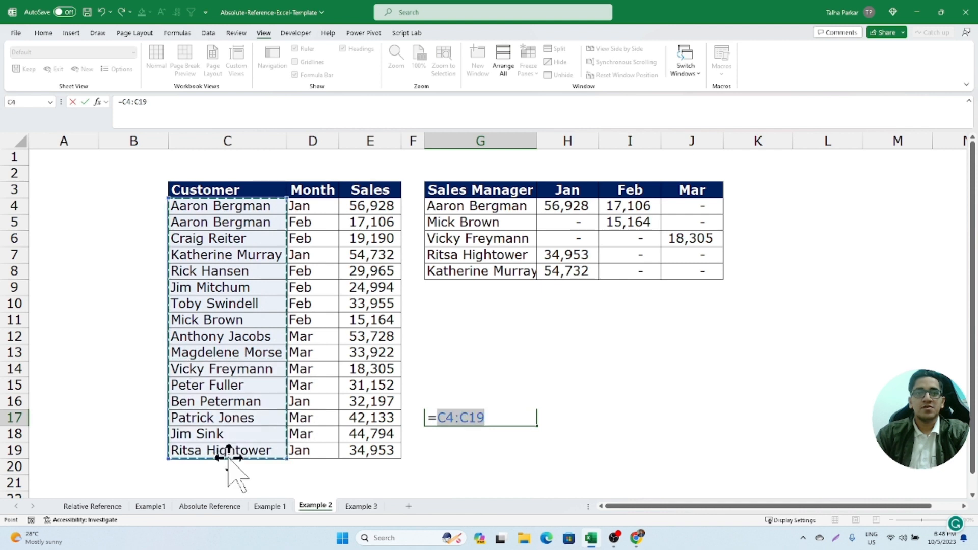
{"action": "left_click", "coordinate": [468, 418]}
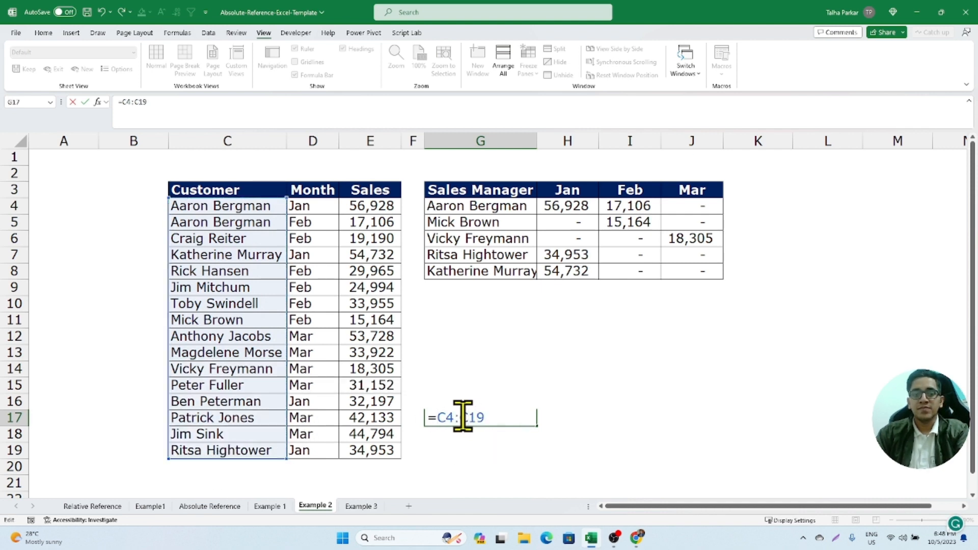
{"action": "key", "text": "F4"}
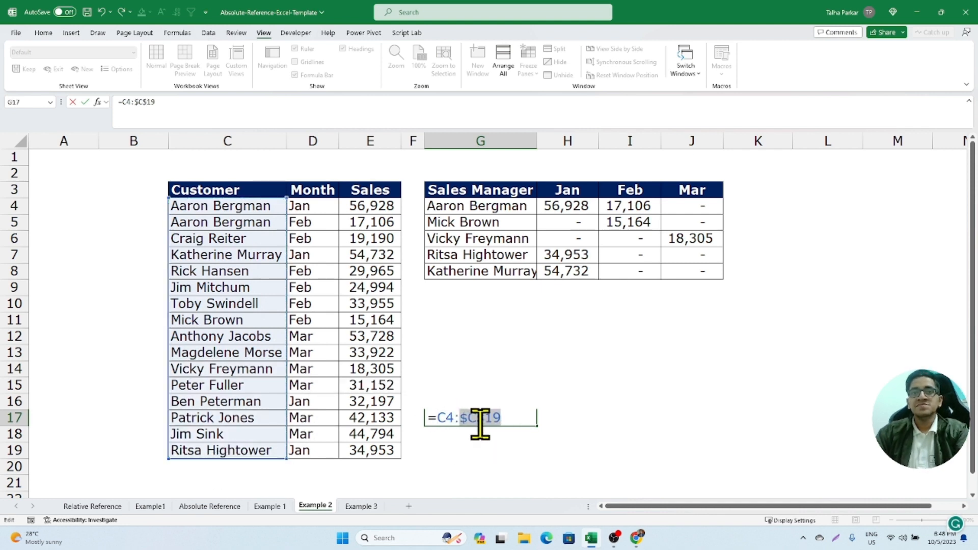
{"action": "left_click", "coordinate": [442, 417]}
{"action": "key", "text": "F4"}
{"action": "key", "text": "Escape"}
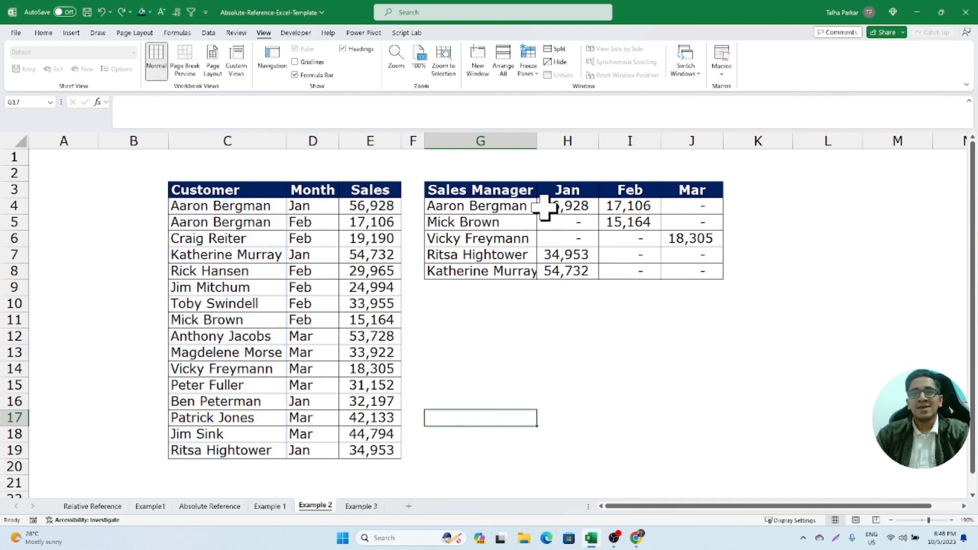
{"action": "left_click_drag", "start_coordinate": [549, 208], "coordinate": [678, 272]}
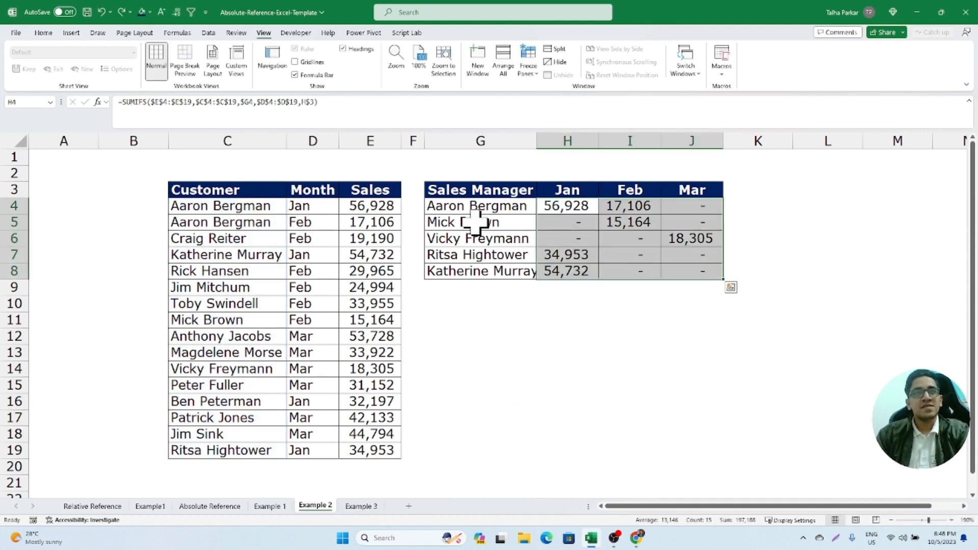
{"action": "left_click_drag", "start_coordinate": [584, 209], "coordinate": [719, 269]}
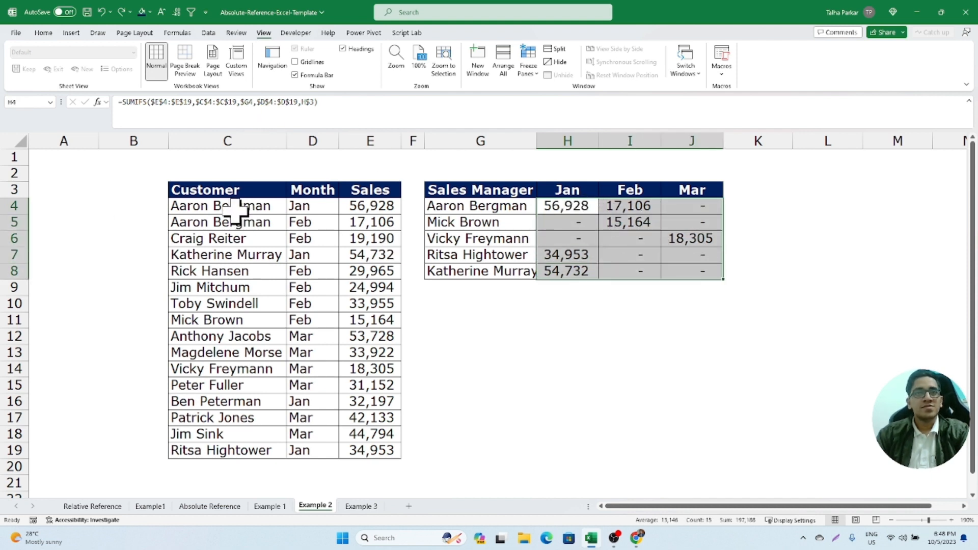
- Try to name the Customer column range C4:C19 "Customer Names"
{"action": "left_click_drag", "start_coordinate": [235, 209], "coordinate": [252, 448]}
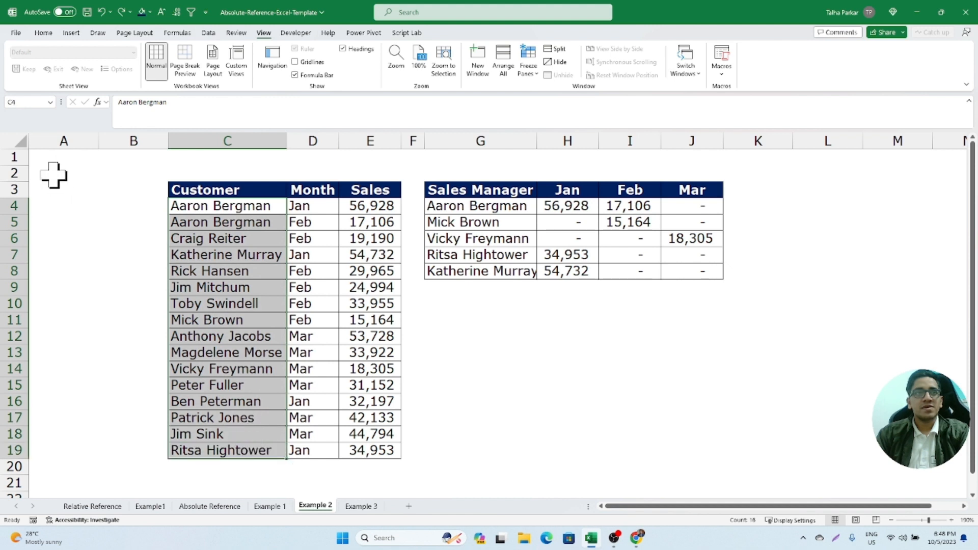
{"action": "left_click", "coordinate": [24, 101]}
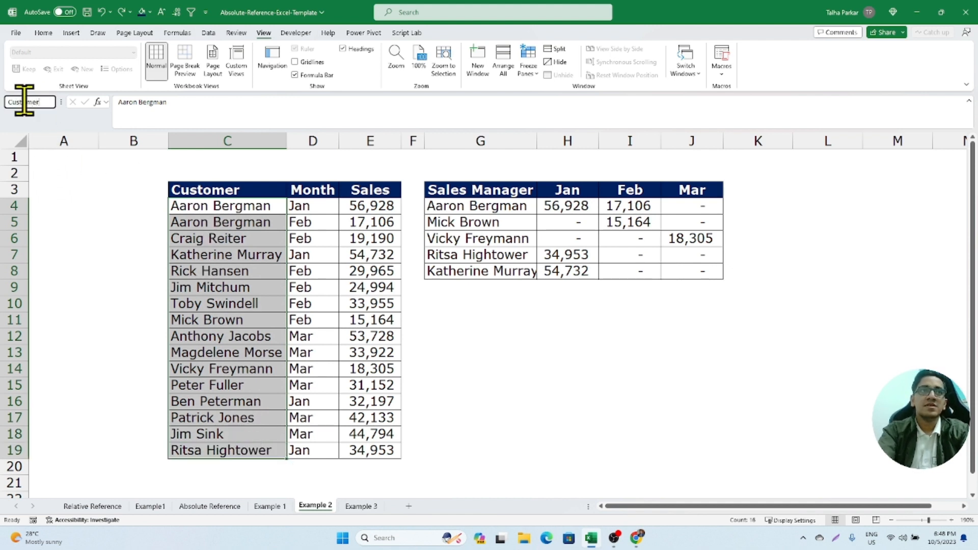
{"action": "type", "text": "Customer Names"}
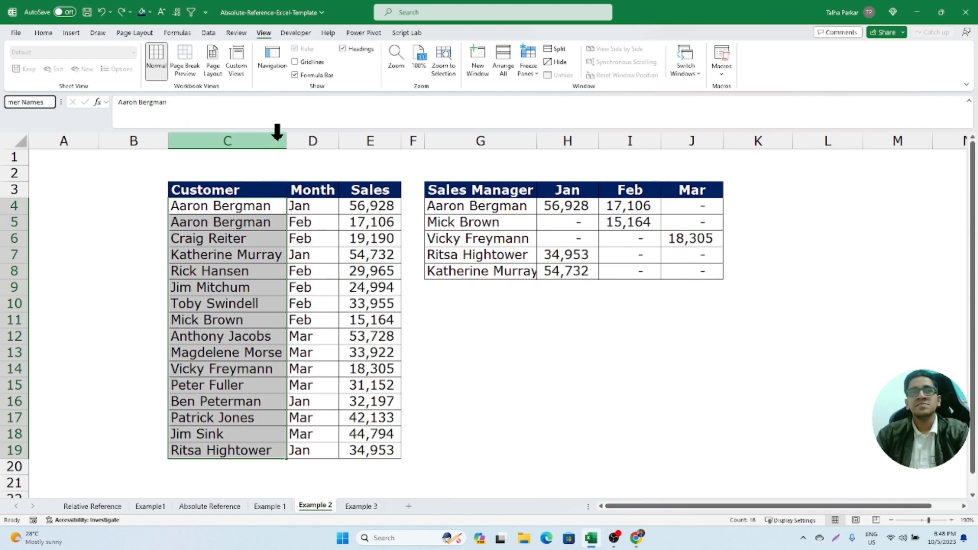
{"action": "key", "text": "Return"}
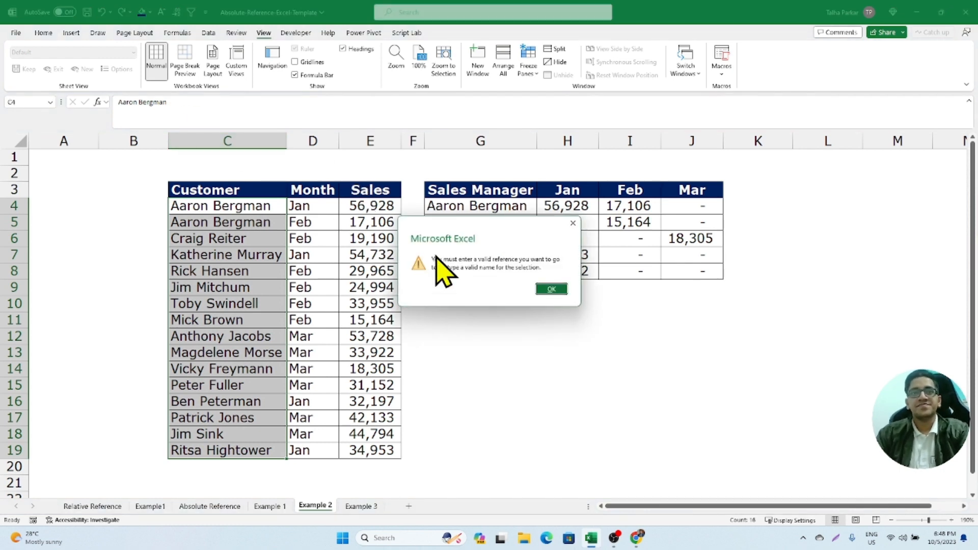
{"action": "left_click", "coordinate": [551, 289]}
- Define a valid, space-free name beginning with "Customer" for the Customer column range C4:C19
{"action": "left_click", "coordinate": [25, 101]}
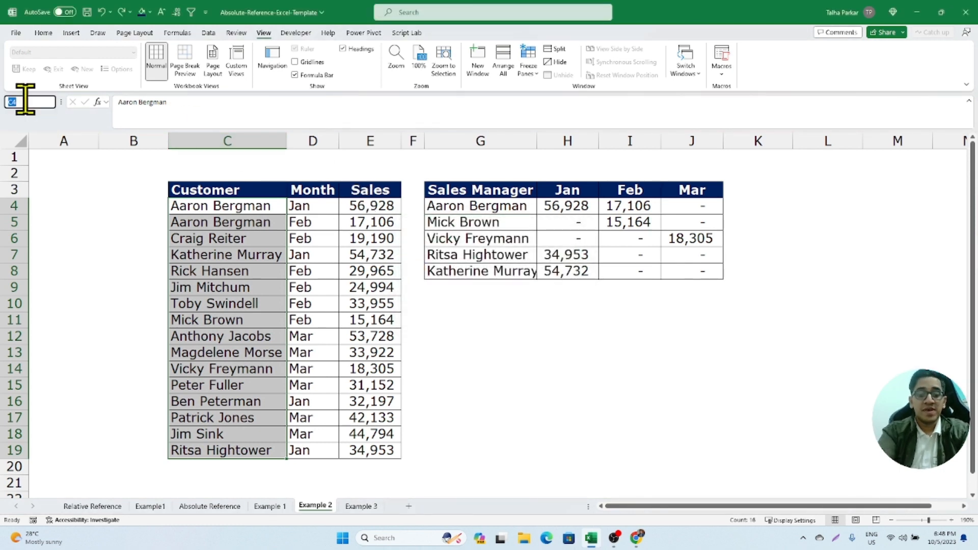
{"action": "type", "text": "Customer..."}
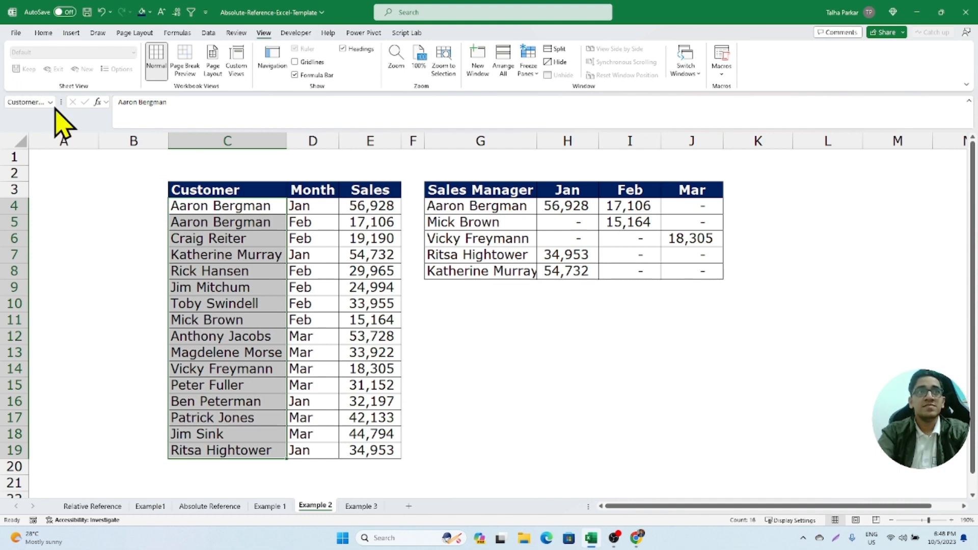
- Select the Month column data range D4:D19
{"action": "left_click_drag", "start_coordinate": [314, 208], "coordinate": [323, 447]}
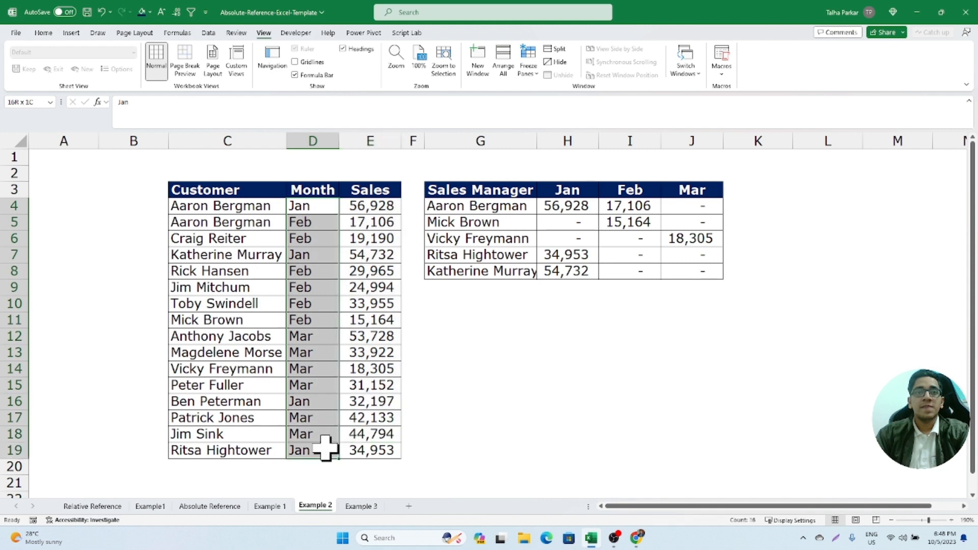
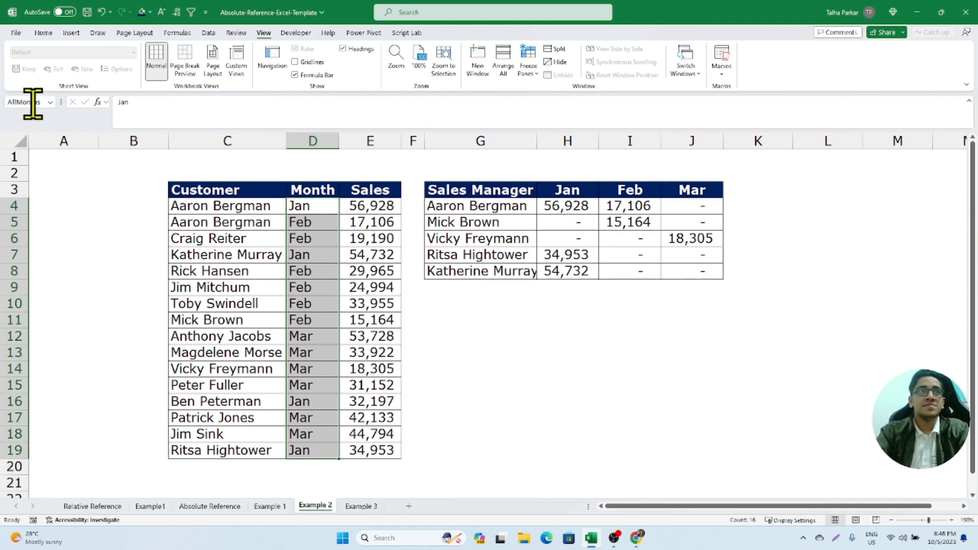
- Name the Sales Manager list G4:G8 SalesManagers and the month headers H3:J3 Quarter4
{"action": "left_click_drag", "start_coordinate": [240, 209], "coordinate": [319, 450]}
{"action": "left_click_drag", "start_coordinate": [553, 192], "coordinate": [662, 190]}
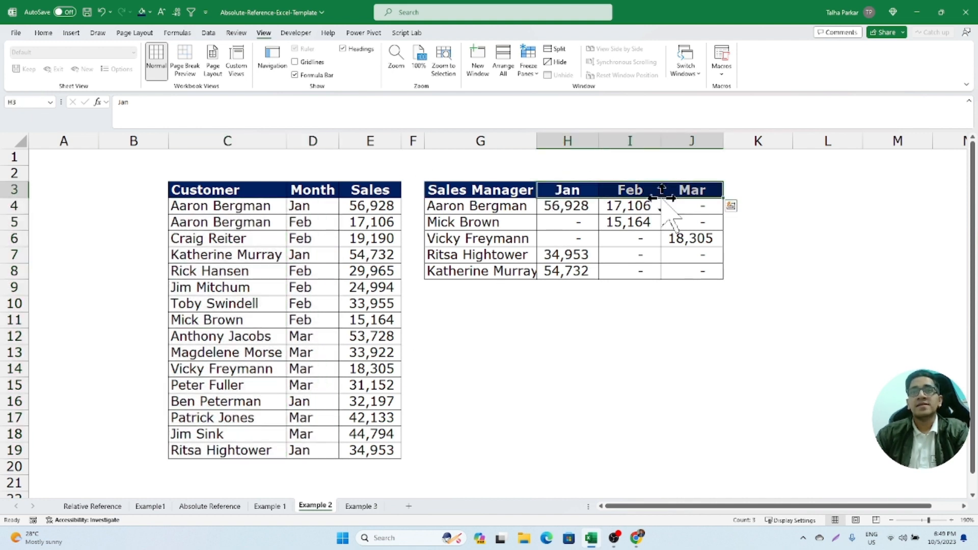
{"action": "left_click_drag", "start_coordinate": [479, 206], "coordinate": [496, 272]}
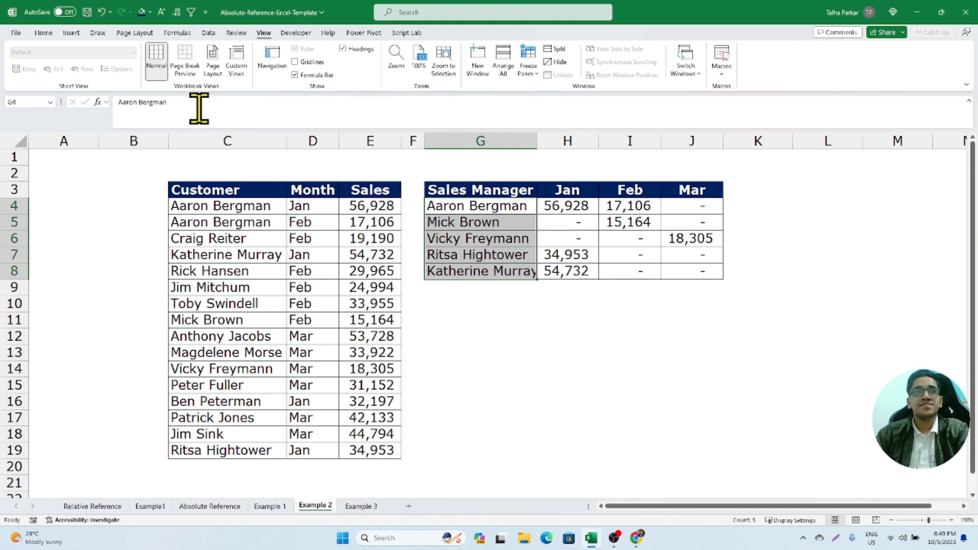
{"action": "left_click", "coordinate": [459, 191]}
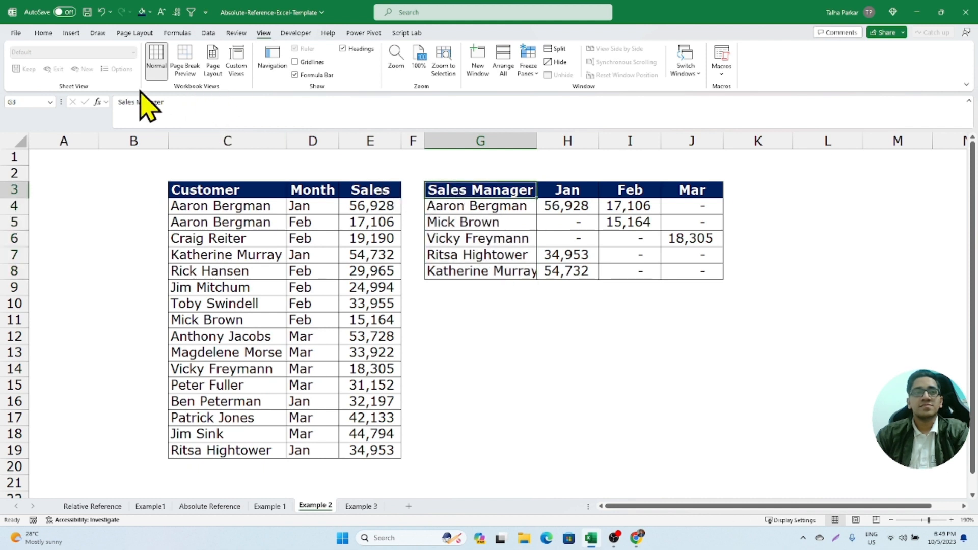
{"action": "left_click_drag", "start_coordinate": [463, 204], "coordinate": [466, 267]}
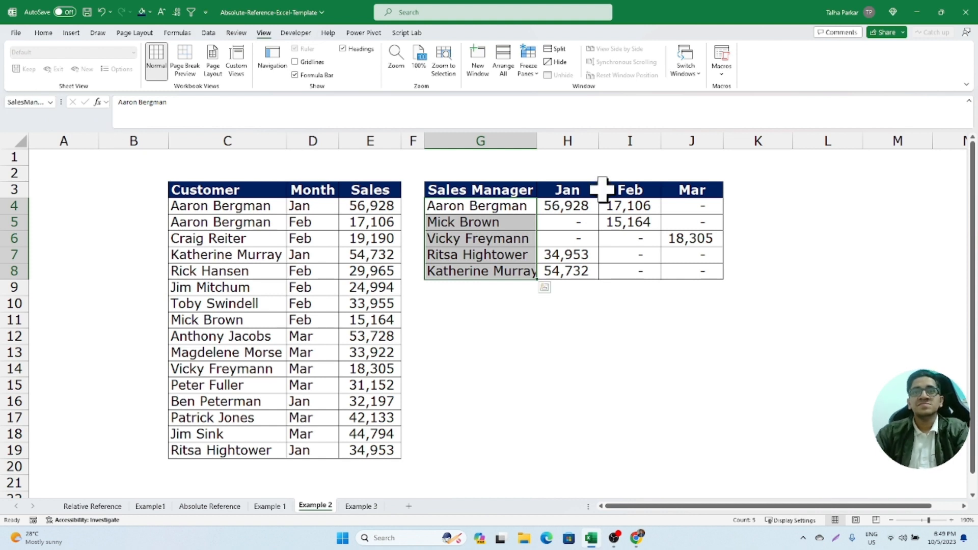
{"action": "left_click_drag", "start_coordinate": [589, 191], "coordinate": [685, 191]}
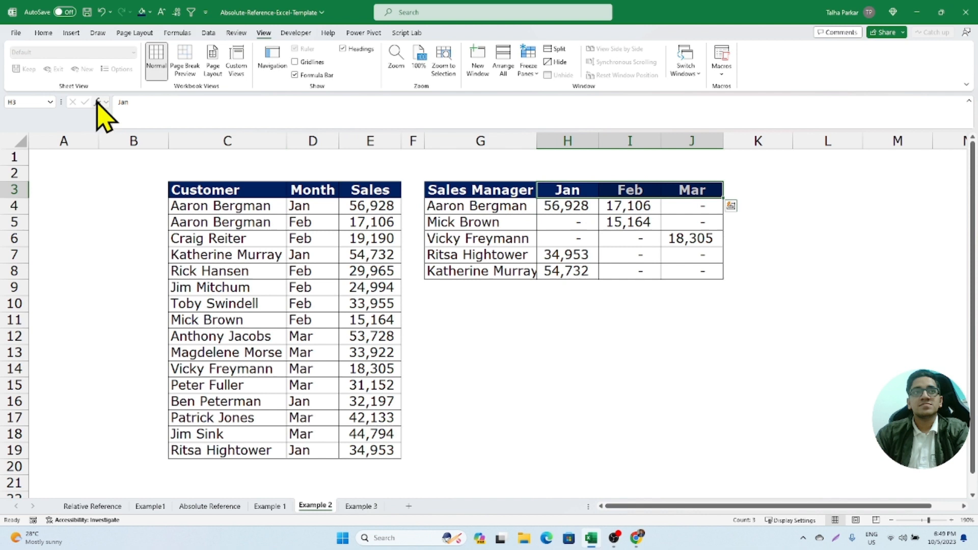
{"action": "left_click", "coordinate": [26, 102]}
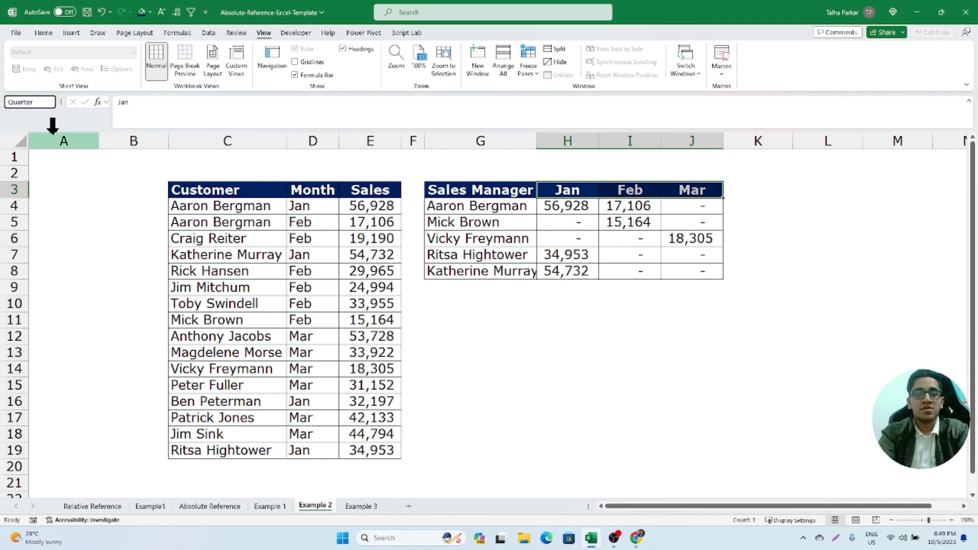
- Duplicate the Sales Manager table G3:J8 at G10 and clear the monthly sales values in the copy
{"action": "left_click_drag", "start_coordinate": [442, 194], "coordinate": [672, 274]}
{"action": "key", "text": "ctrl+c"}
{"action": "left_click", "coordinate": [524, 306]}
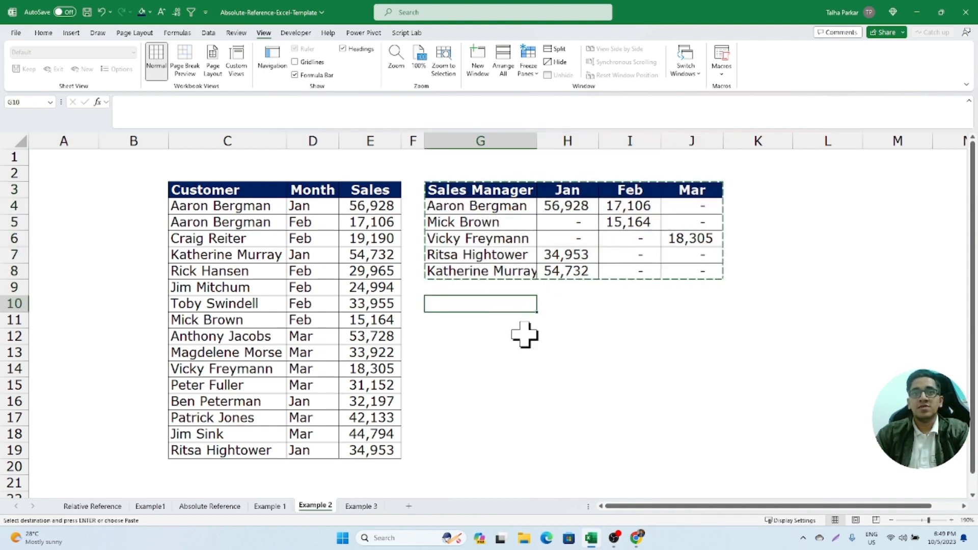
{"action": "key", "text": "ctrl+v"}
{"action": "left_click_drag", "start_coordinate": [565, 320], "coordinate": [671, 396]}
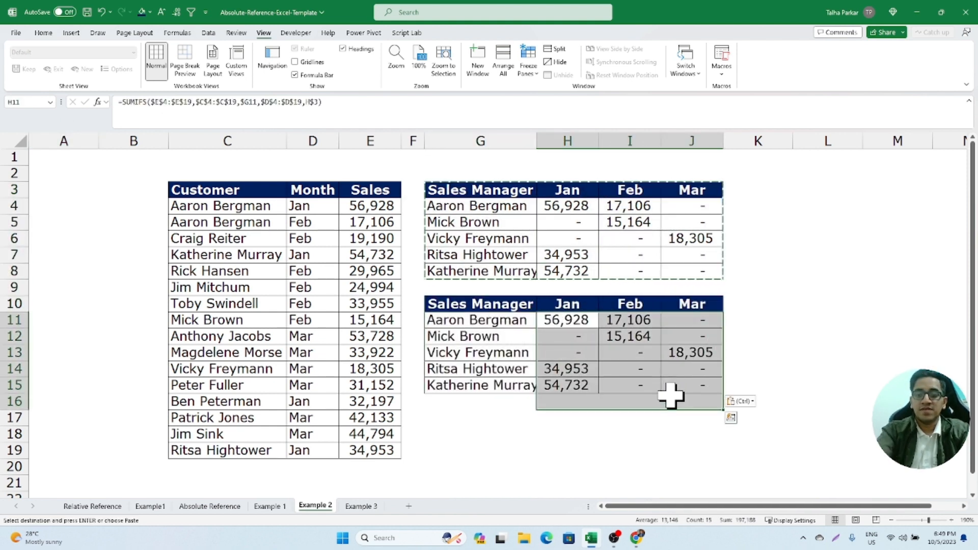
{"action": "key", "text": "Delete"}
{"action": "key", "text": "shift+BackSpace"}
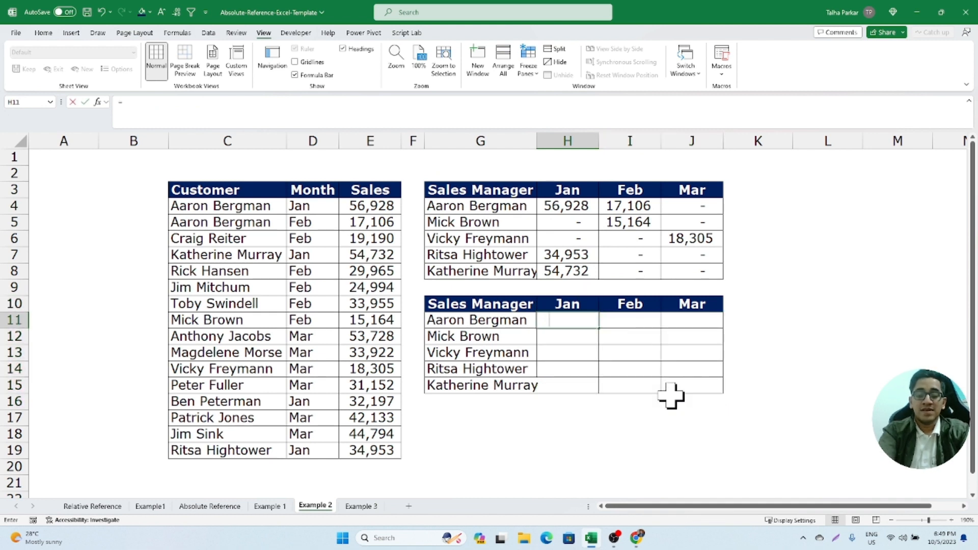
{"action": "type", "text": "=sumif"}
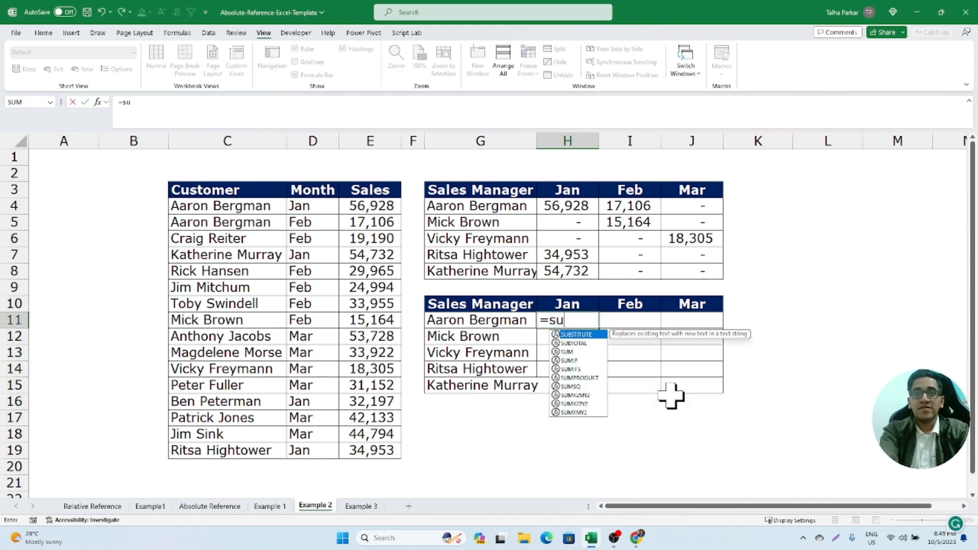
{"action": "key", "text": "Tab"}
{"action": "key", "text": "BackSpace"}
{"action": "type", "text": "s"}
{"action": "key", "text": "Tab"}
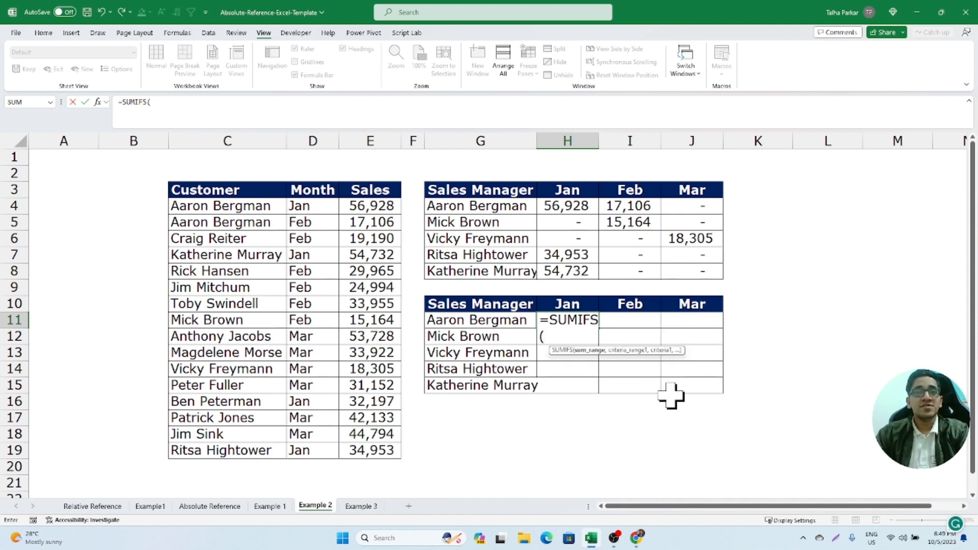
{"action": "key", "text": "Escape"}
- Name the Sales column data range E4:E19 total_sales
{"action": "left_click_drag", "start_coordinate": [372, 207], "coordinate": [383, 449]}
{"action": "left_click", "coordinate": [35, 102]}
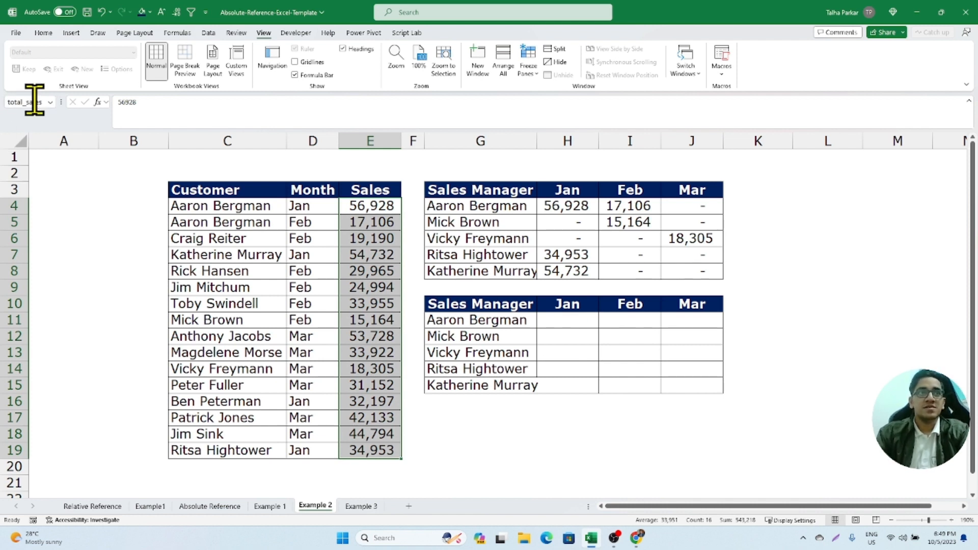
- Begin a SUMIFS formula in H11 with the named range total_sales as its sum range
{"action": "left_click", "coordinate": [561, 321]}
{"action": "type", "text": "="}
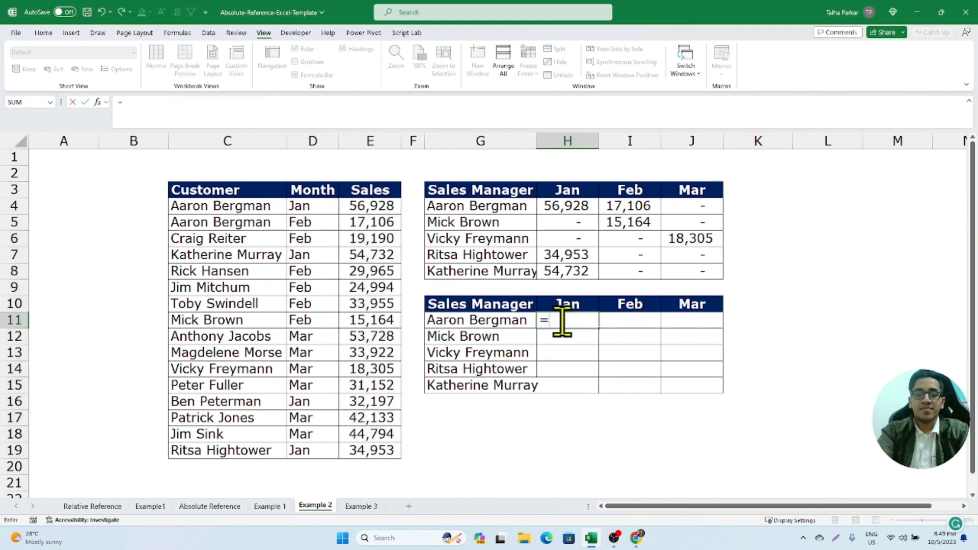
{"action": "type", "text": "s"}
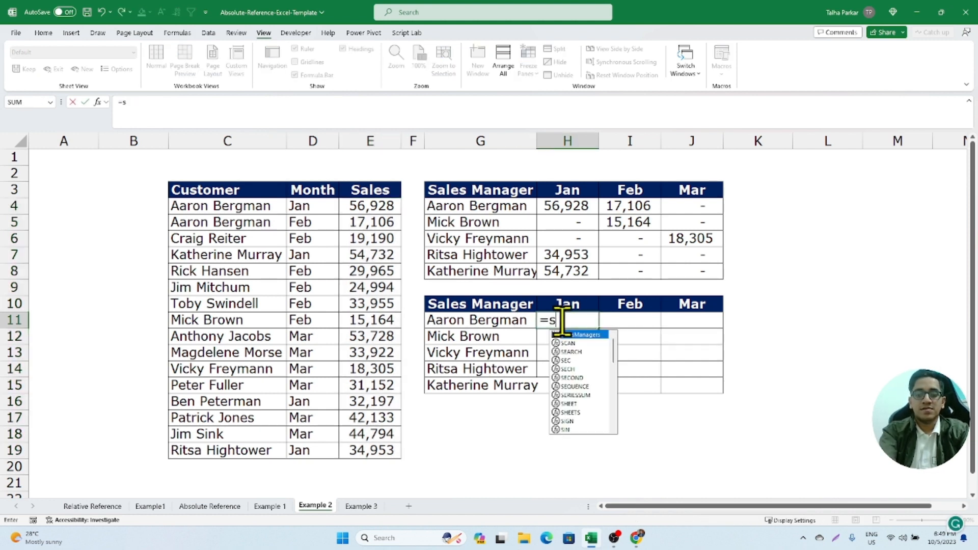
{"action": "type", "text": "umifs"}
{"action": "key", "text": "Tab"}
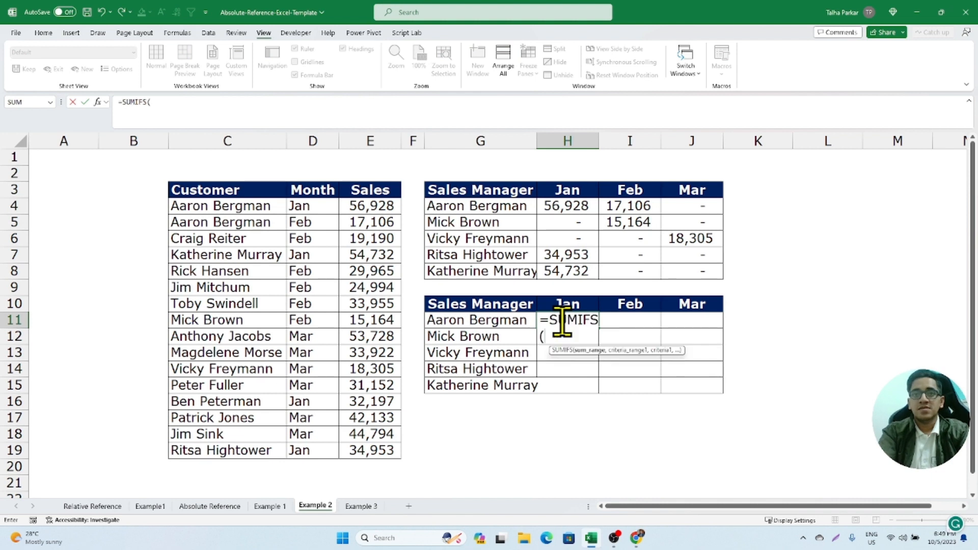
{"action": "type", "text": "tot"}
{"action": "key", "text": "Tab"}
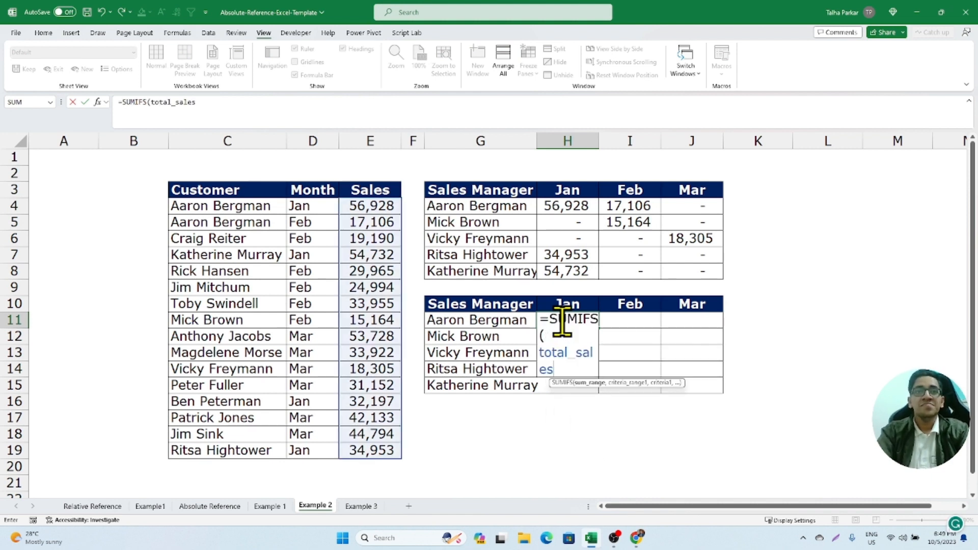
{"action": "type", "text": ","}
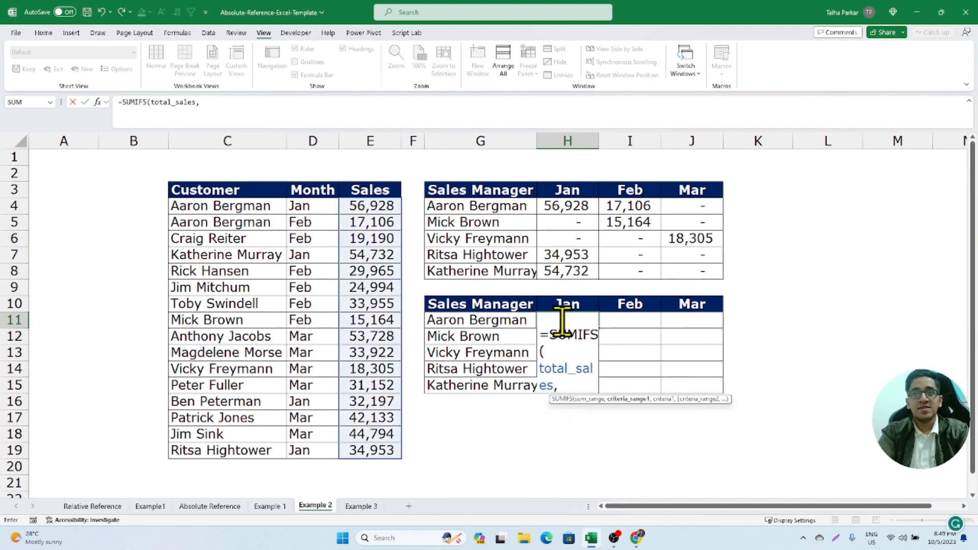
{"action": "type", "text": "cus"}
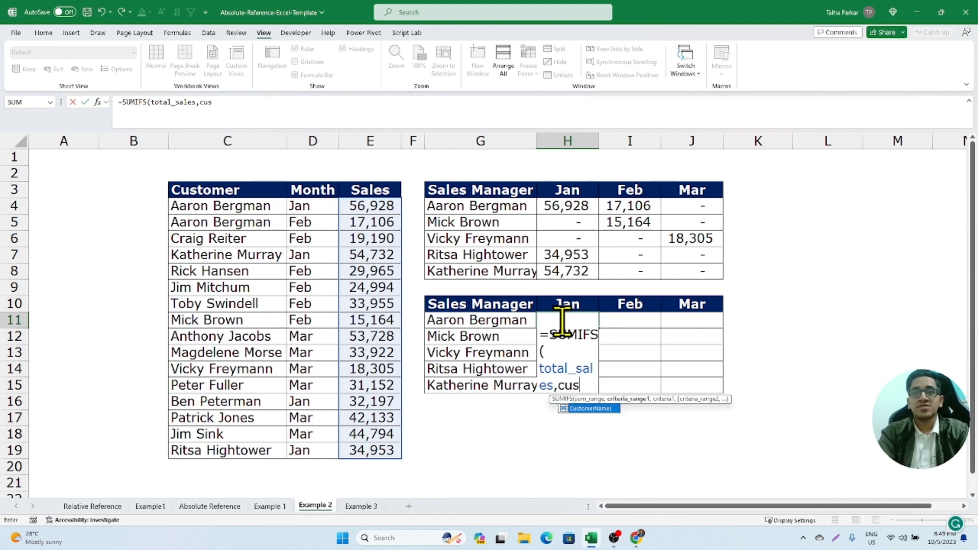
- Add CustomerNames as the formula's first criteria range and SalesManagers as its criteria
{"action": "key", "text": "Tab"}
{"action": "type", "text": ","}
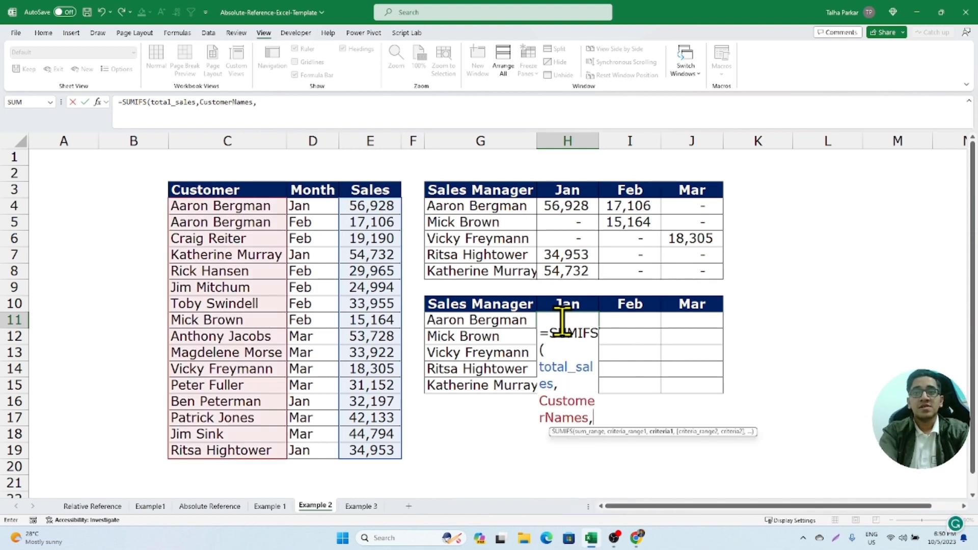
{"action": "type", "text": "sal"}
{"action": "key", "text": "Tab"}
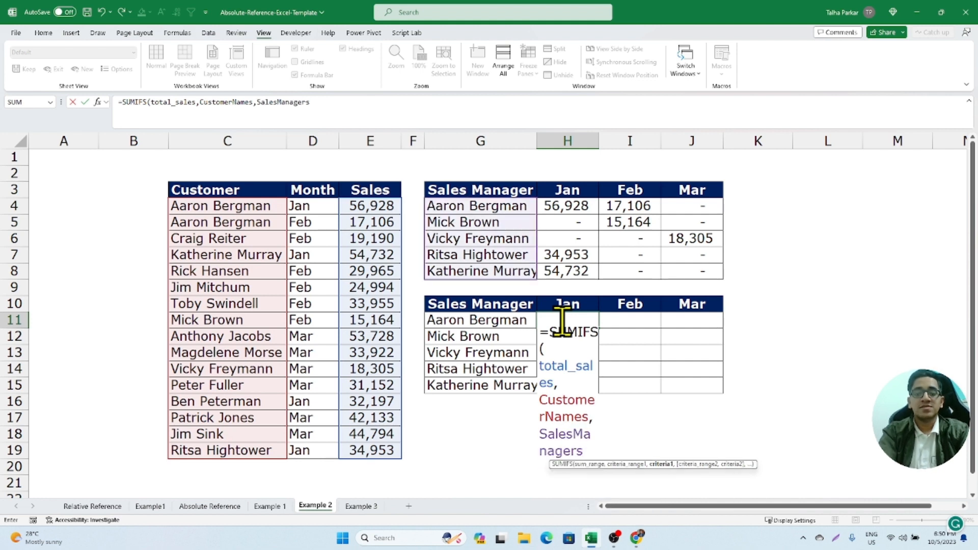
- Add AllMonths as the second criteria range with Quarter4 as its criteria, and enter the formula
{"action": "type", "text": ",S"}
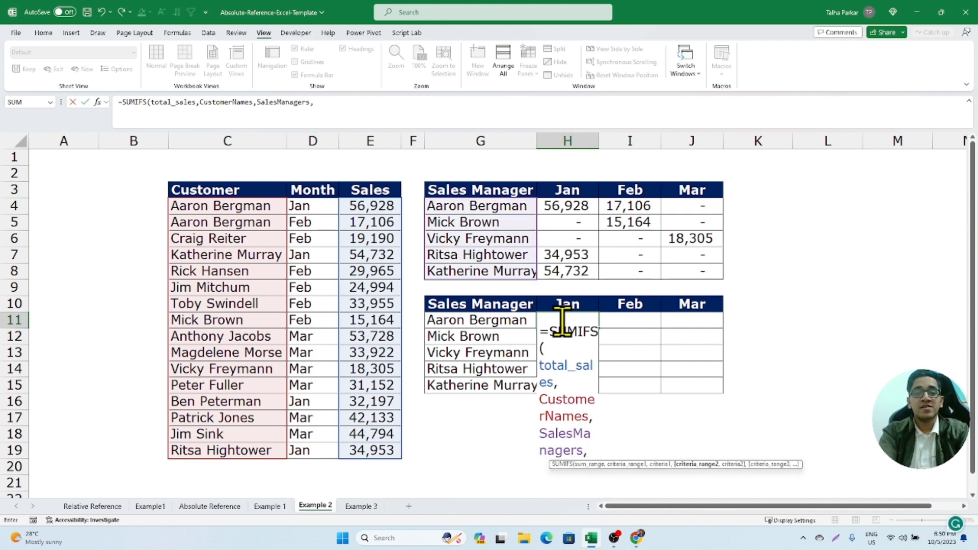
{"action": "type", "text": "all"}
{"action": "key", "text": "Tab"}
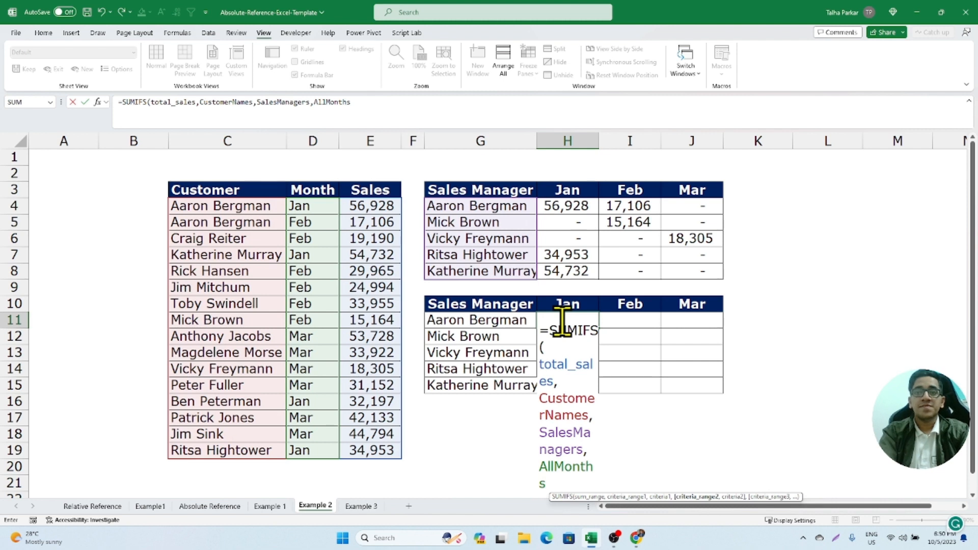
{"action": "type", "text": ","}
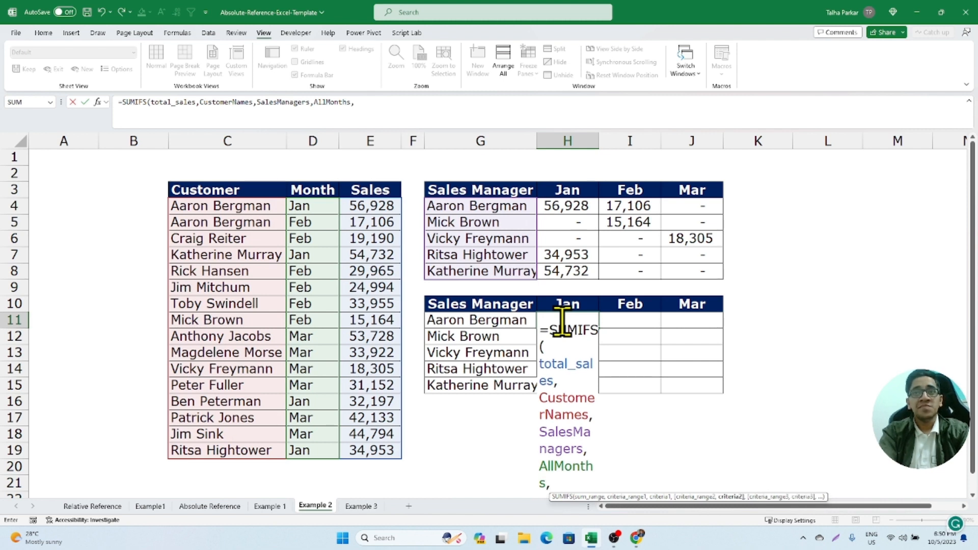
{"action": "type", "text": "qua"}
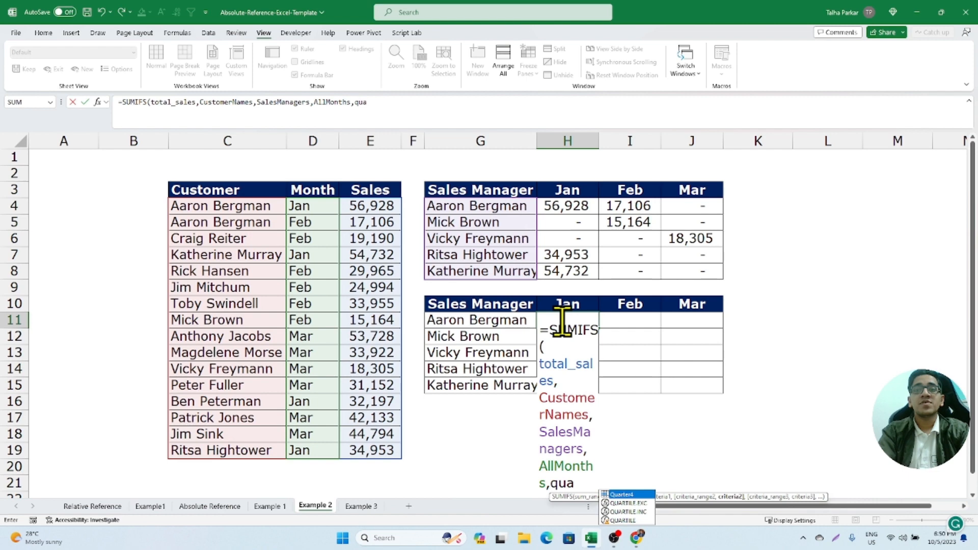
{"action": "key", "text": "Tab"}
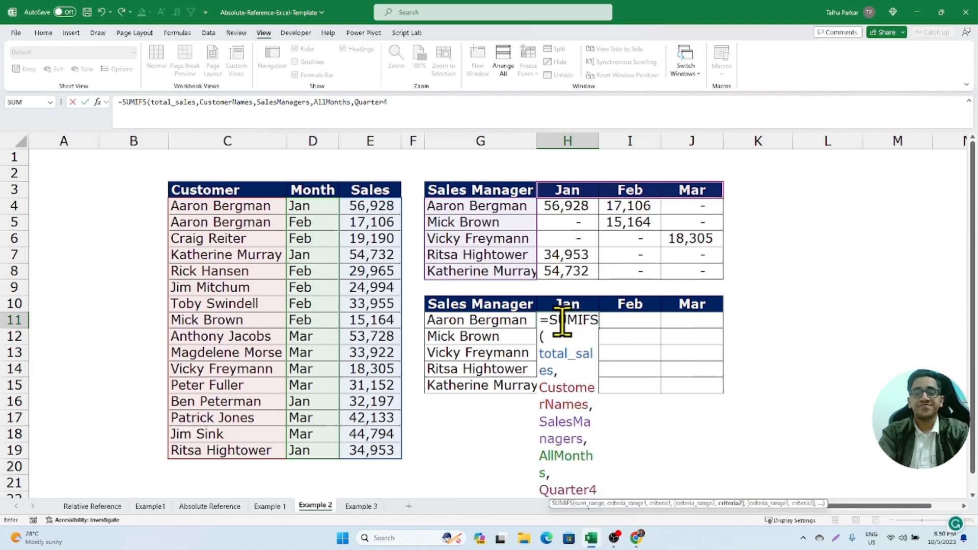
{"action": "key", "text": "Return"}
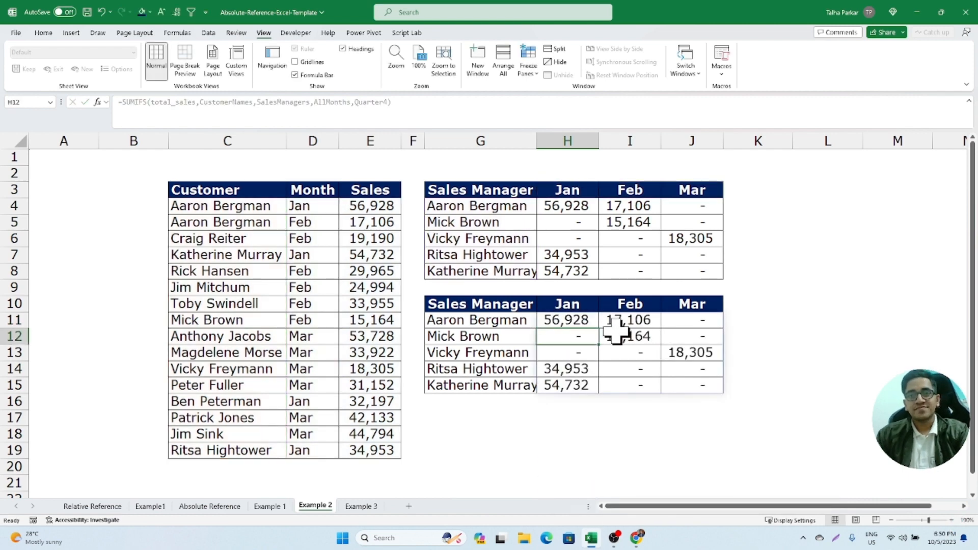
- Examine the spilled named-range formula across H11:J15 and compare it with the original mixed-reference formula in H4
{"action": "left_click", "coordinate": [576, 322]}
{"action": "key", "text": "F2"}
{"action": "key", "text": "Escape"}
{"action": "left_click", "coordinate": [654, 339]}
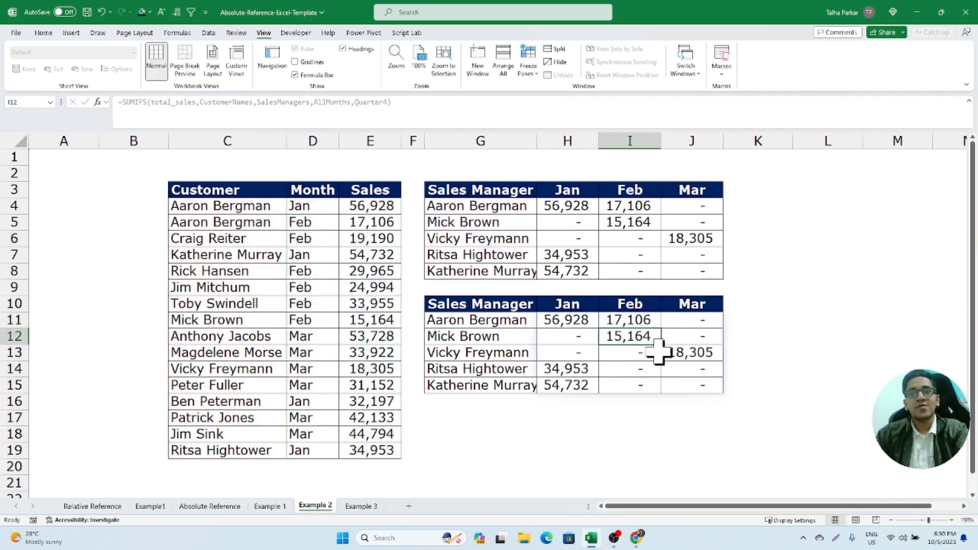
{"action": "double_click", "coordinate": [682, 369]}
{"action": "key", "text": "Escape"}
{"action": "left_click", "coordinate": [593, 384]}
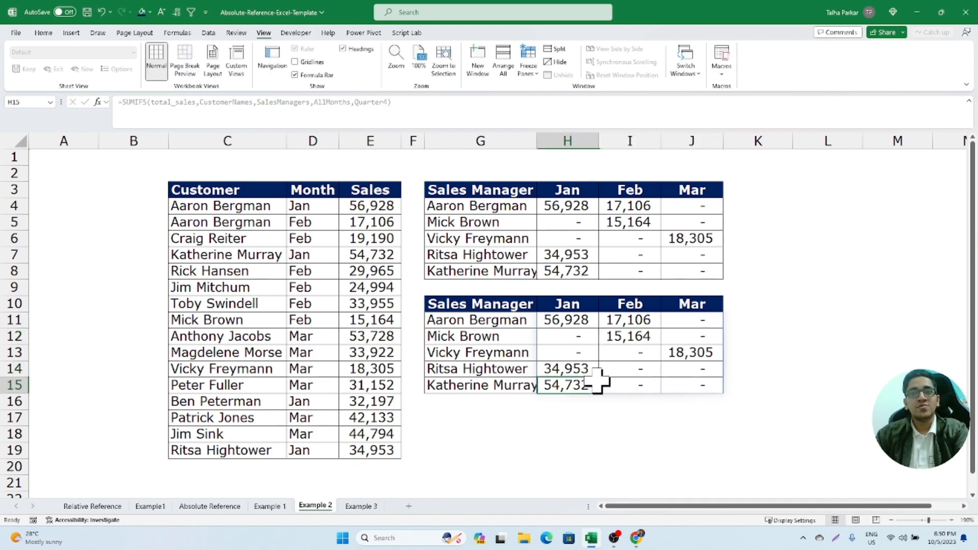
{"action": "left_click", "coordinate": [632, 388]}
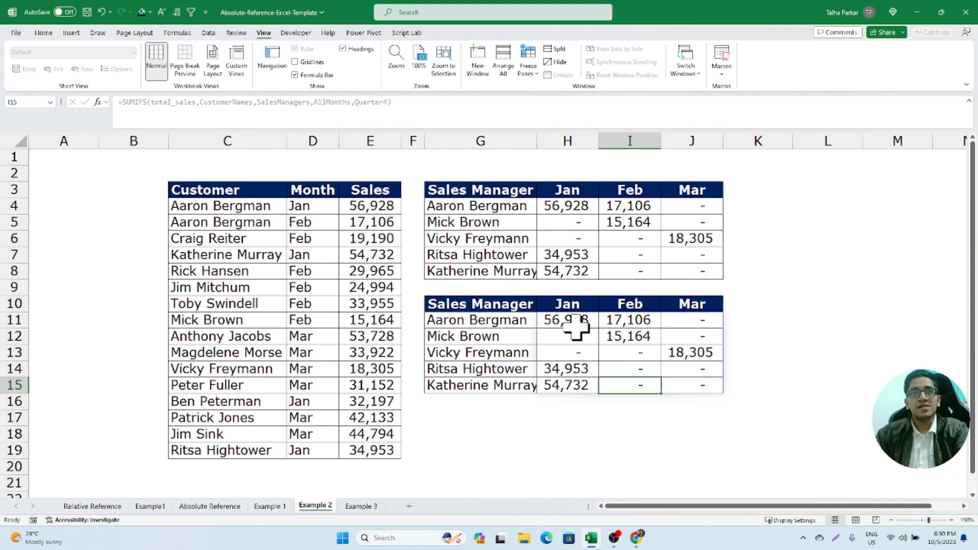
{"action": "left_click_drag", "start_coordinate": [582, 320], "coordinate": [683, 376]}
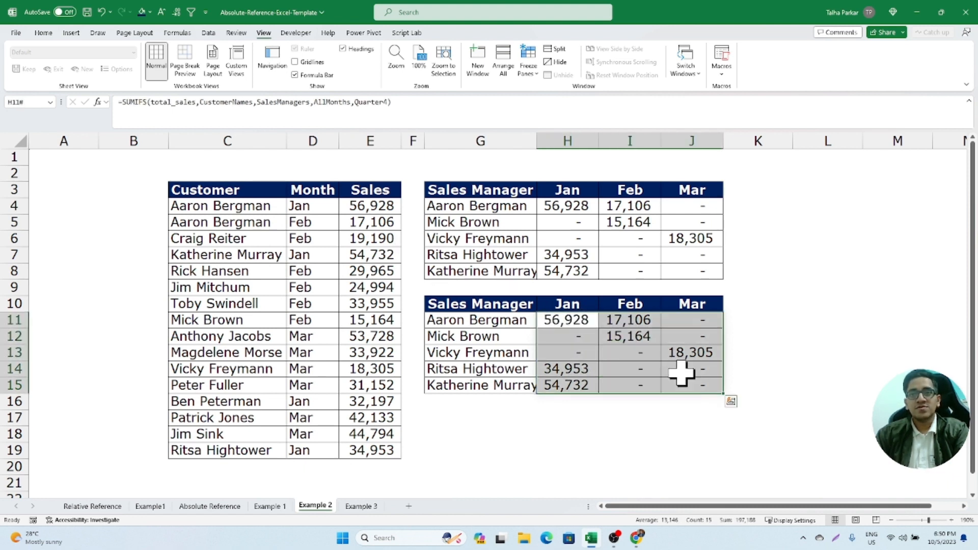
{"action": "double_click", "coordinate": [566, 211]}
{"action": "key", "text": "Escape"}
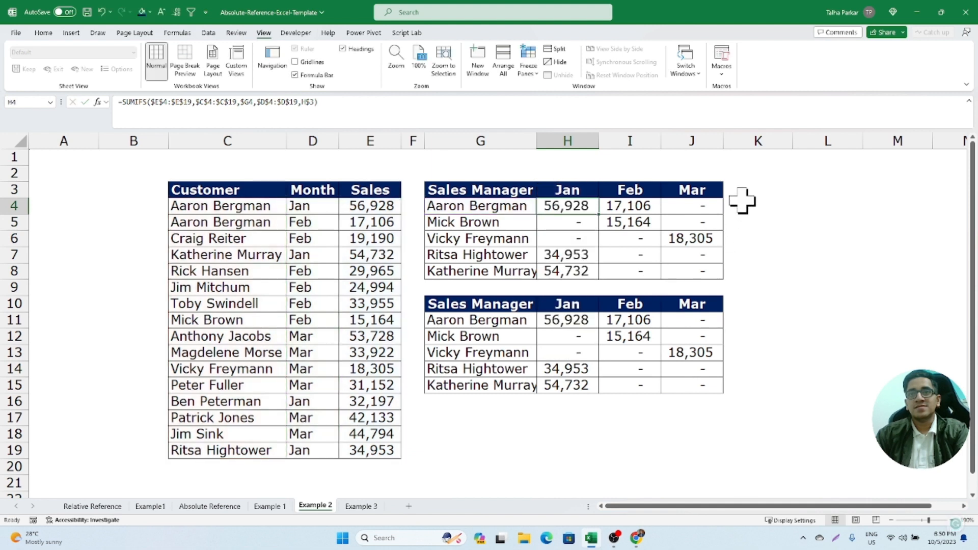
{"action": "left_click", "coordinate": [561, 171]}
{"action": "type", "text": "=for"}
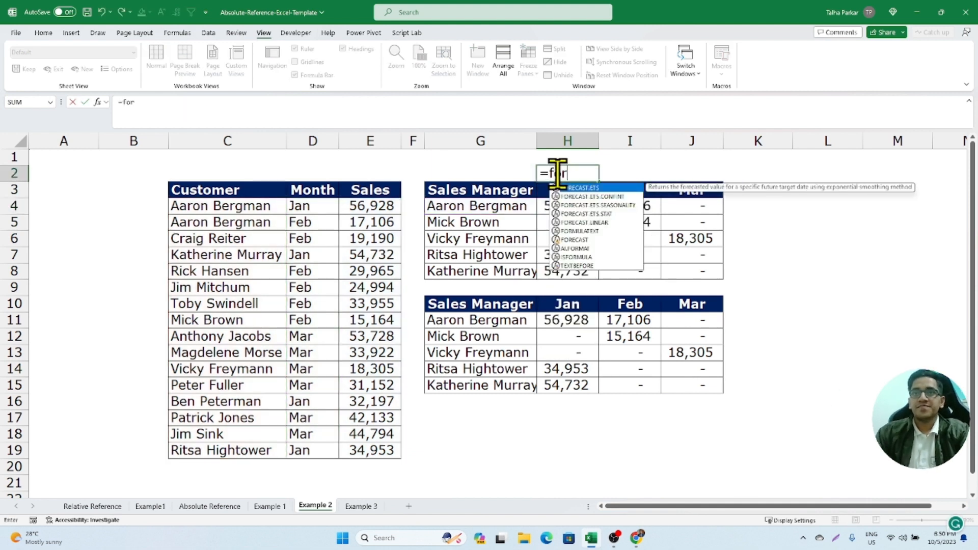
{"action": "key", "text": "Escape"}
- Show the text of H4's formula in K4 with FORMULATEXT(H4)
{"action": "left_click", "coordinate": [738, 206]}
{"action": "type", "text": "=fo"}
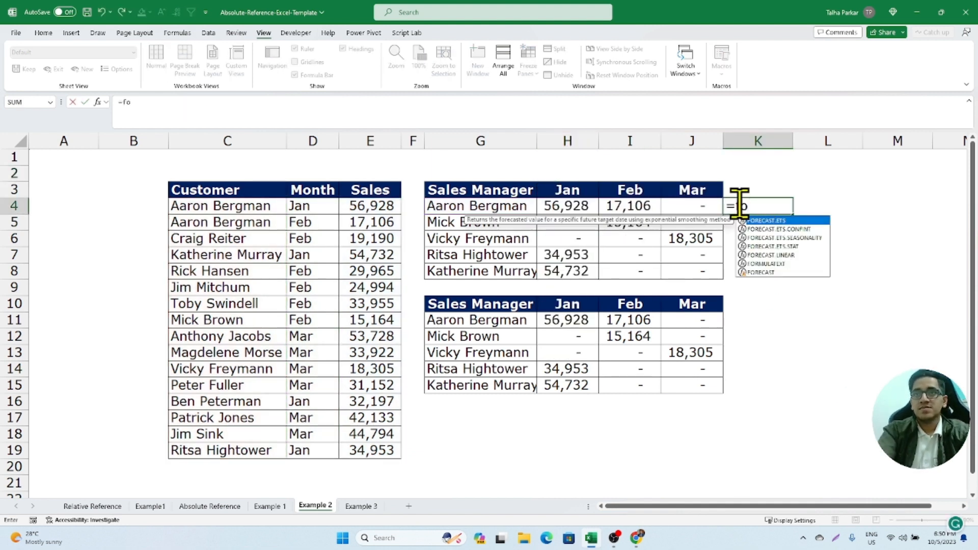
{"action": "type", "text": "rm"}
{"action": "key", "text": "Tab"}
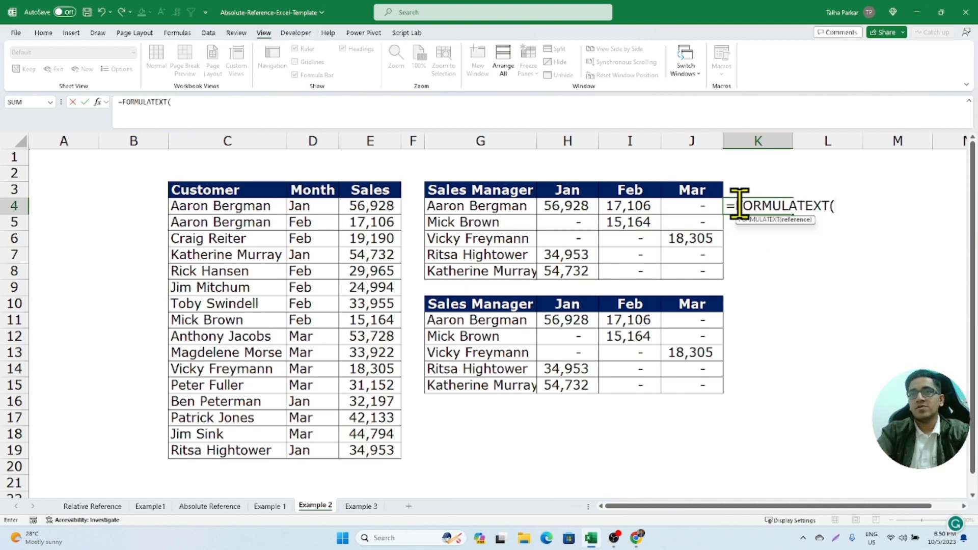
{"action": "left_click", "coordinate": [562, 203]}
{"action": "key", "text": "Return"}
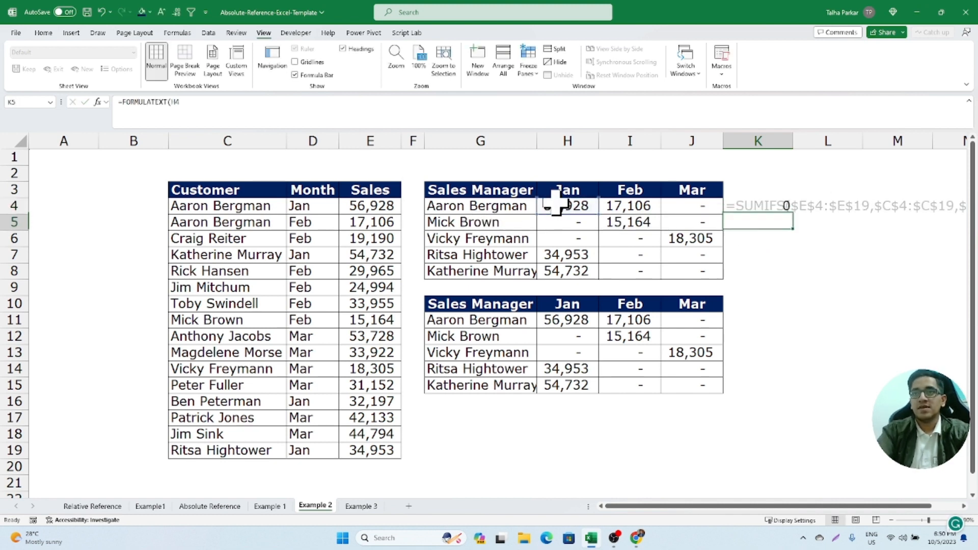
- Copy the FORMULATEXT formula from K4 to K11 to show the text of H11's named-range formula
{"action": "left_click", "coordinate": [743, 206]}
{"action": "key", "text": "ctrl+c"}
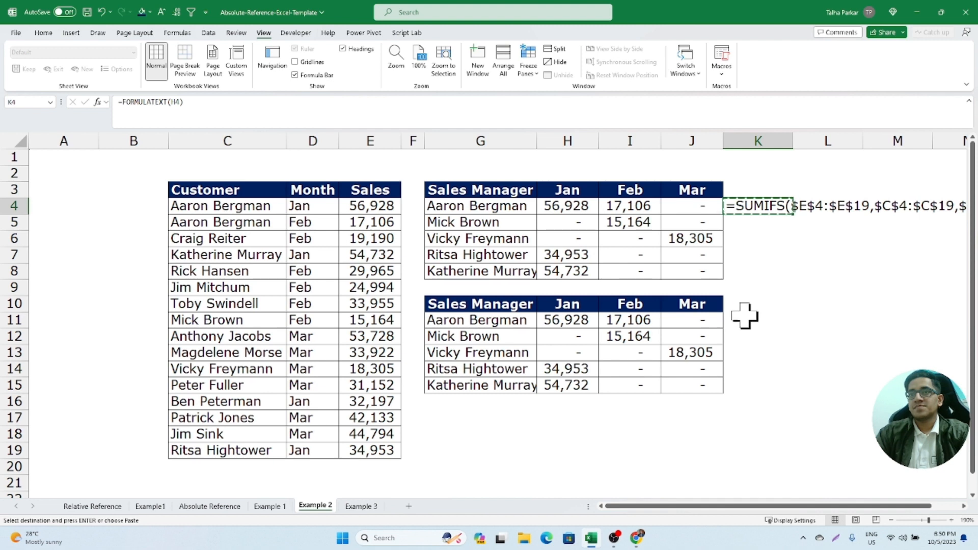
{"action": "left_click", "coordinate": [744, 316]}
{"action": "key", "text": "ctrl+v"}
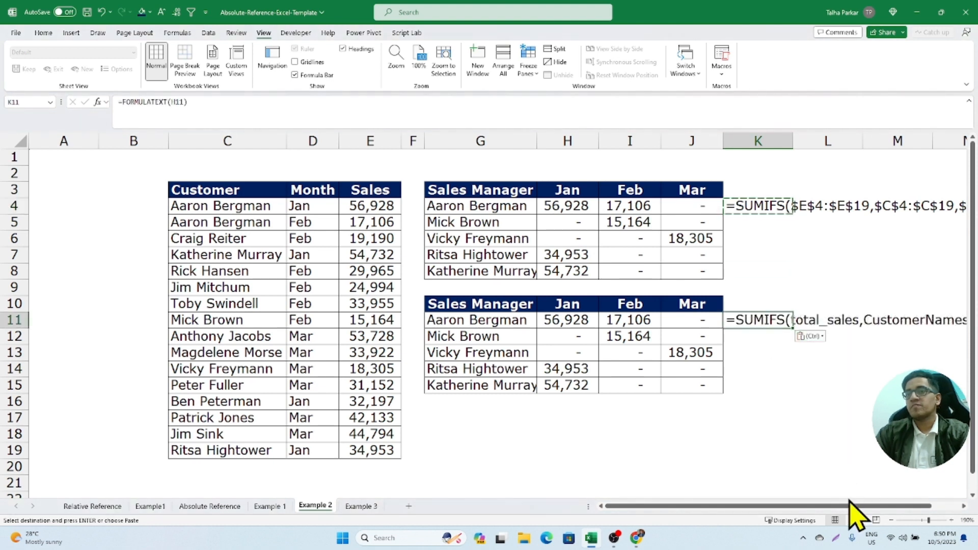
- Move the FORMULATEXT(H4) formula from K4 to G1, above the first Sales Manager table, keeping its H4 reference
{"action": "left_click", "coordinate": [757, 209]}
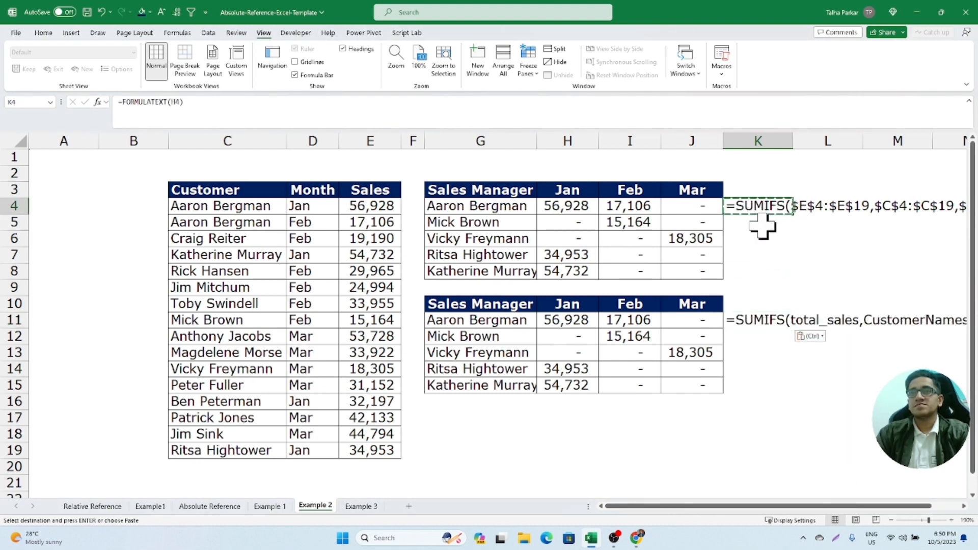
{"action": "double_click", "coordinate": [736, 208]}
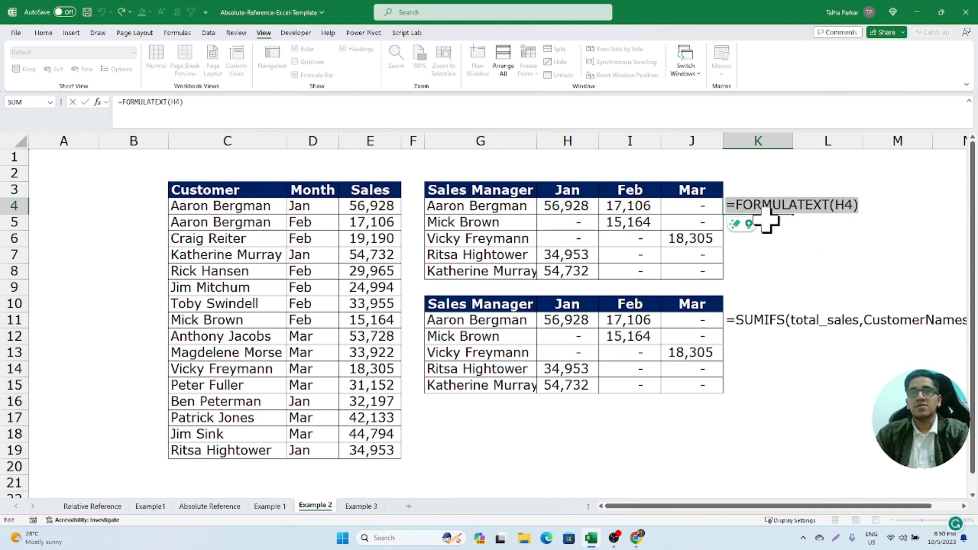
{"action": "key", "text": "Escape"}
{"action": "left_click", "coordinate": [513, 157]}
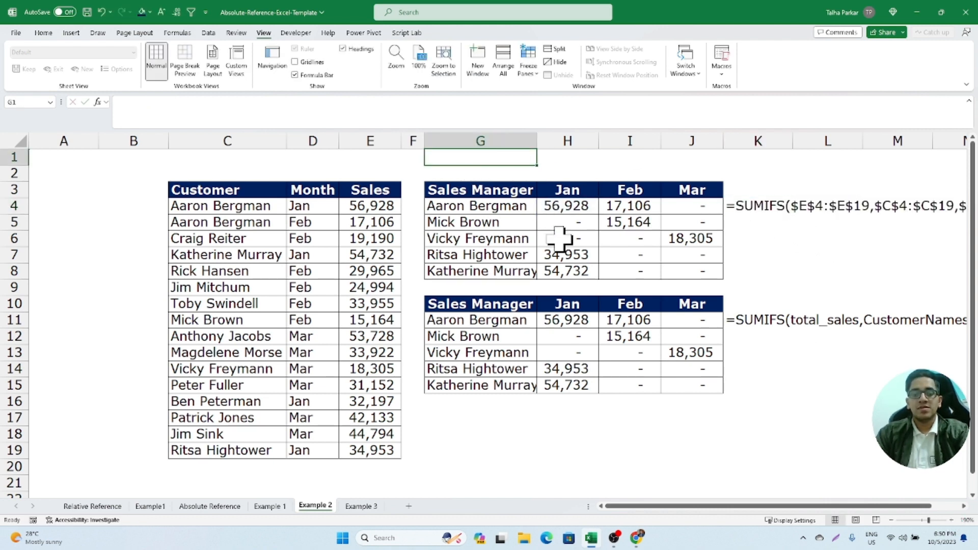
{"action": "key", "text": "F2"}
{"action": "key", "text": "ctrl+v"}
{"action": "key", "text": "Return"}
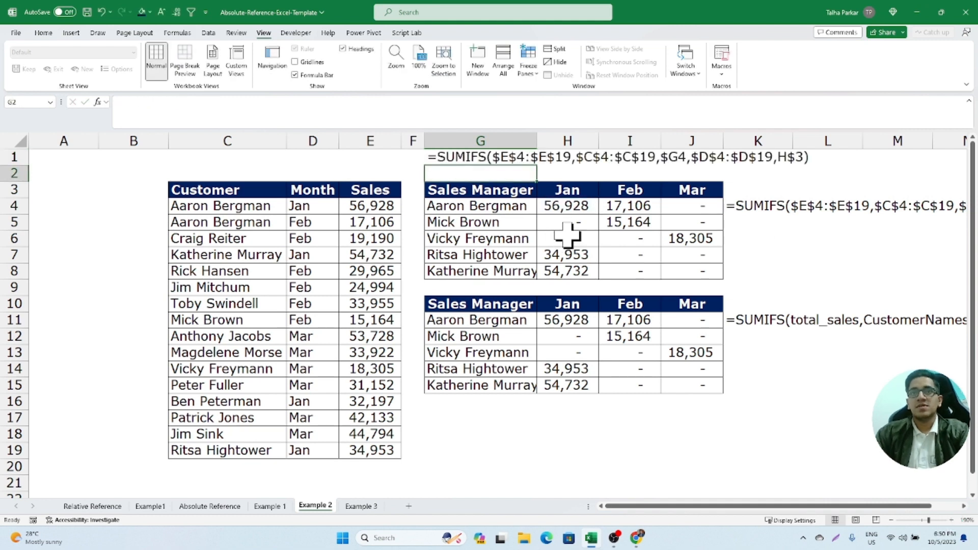
{"action": "left_click", "coordinate": [752, 205]}
{"action": "key", "text": "Delete"}
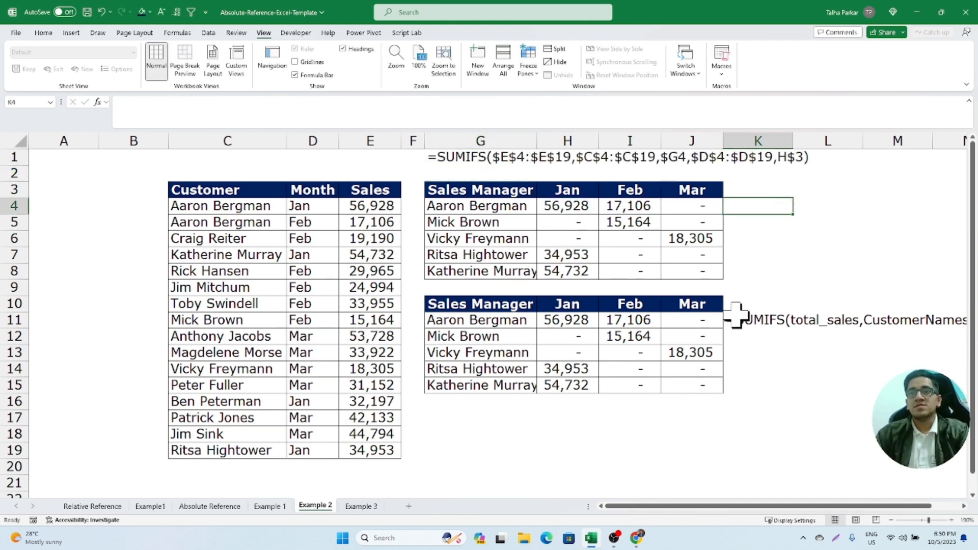
- Insert blank cells at G9:J9, shifting the second Sales Manager table down one row
{"action": "left_click_drag", "start_coordinate": [436, 287], "coordinate": [690, 306]}
{"action": "key", "text": "ctrl+shift+equal"}
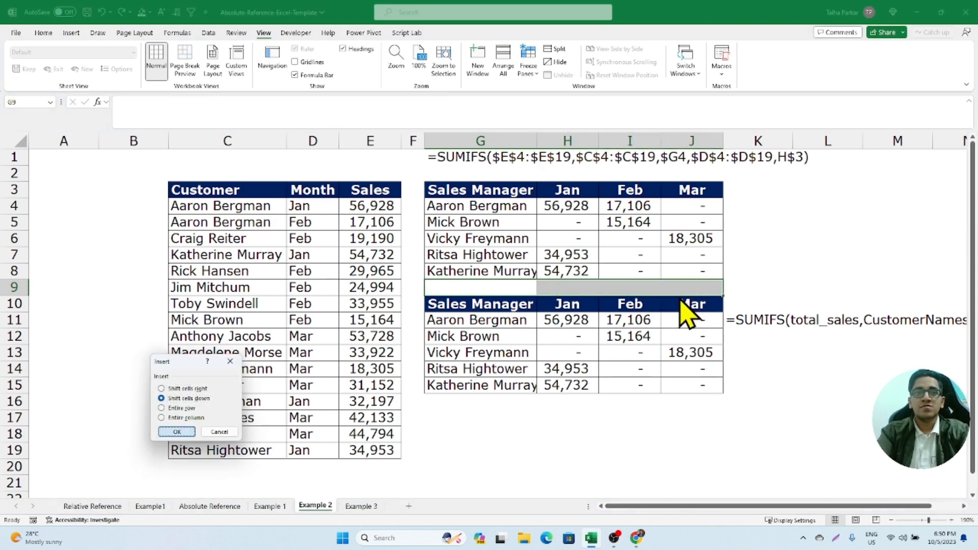
{"action": "key", "text": "Return"}
- Move the FORMULATEXT(H12) formula from K11 to G10, above the second Sales Manager table
{"action": "left_click", "coordinate": [748, 319]}
{"action": "key", "text": "F2"}
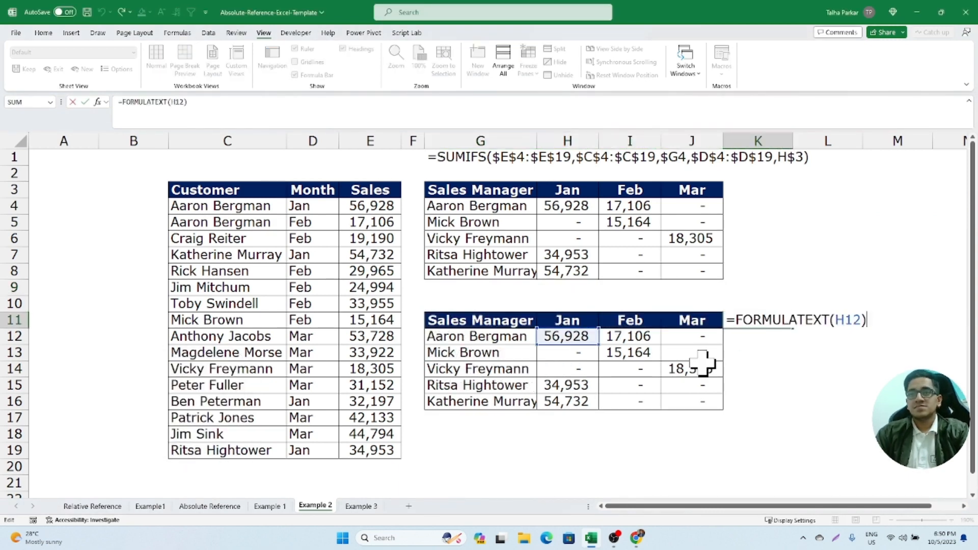
{"action": "left_click", "coordinate": [512, 304]}
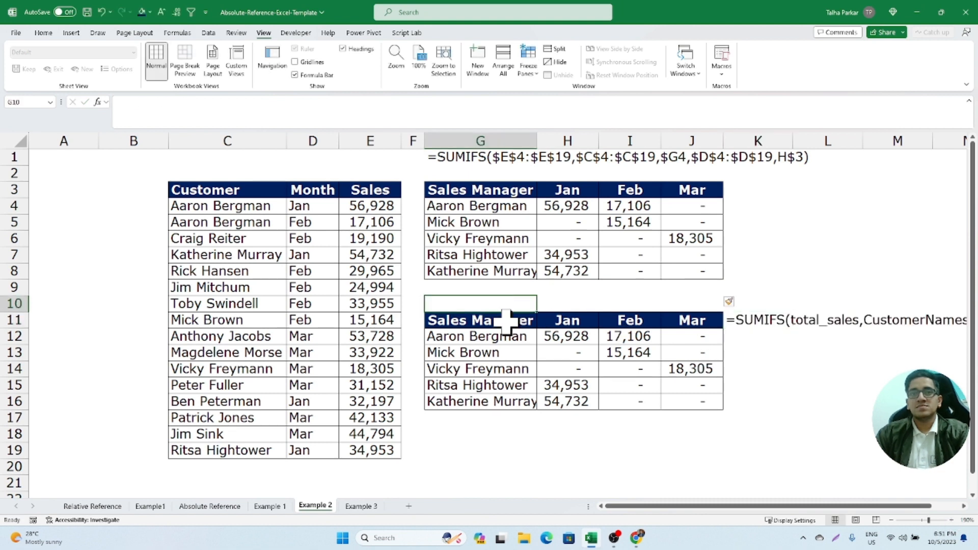
{"action": "key", "text": "F2"}
{"action": "key", "text": "ctrl+v"}
{"action": "key", "text": "Return"}
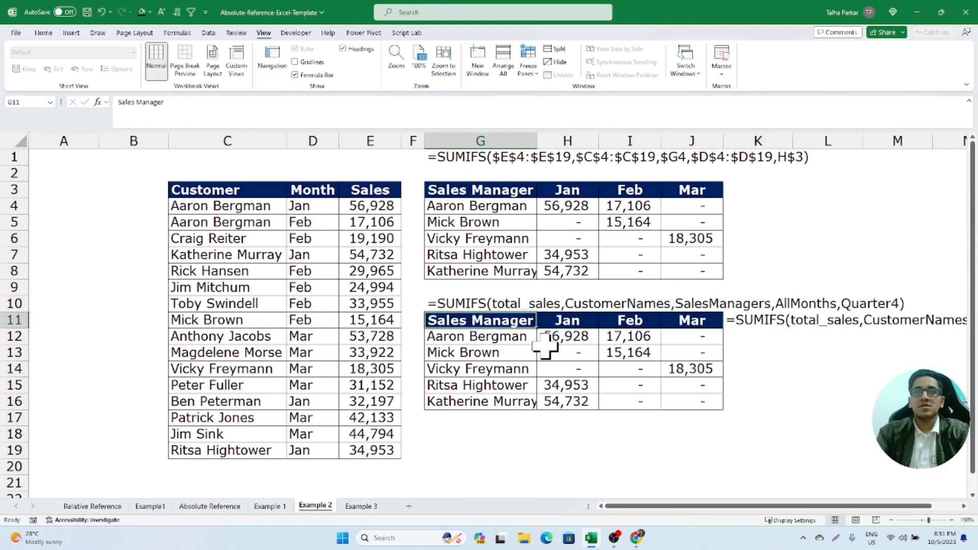
{"action": "left_click", "coordinate": [756, 316]}
{"action": "key", "text": "Delete"}
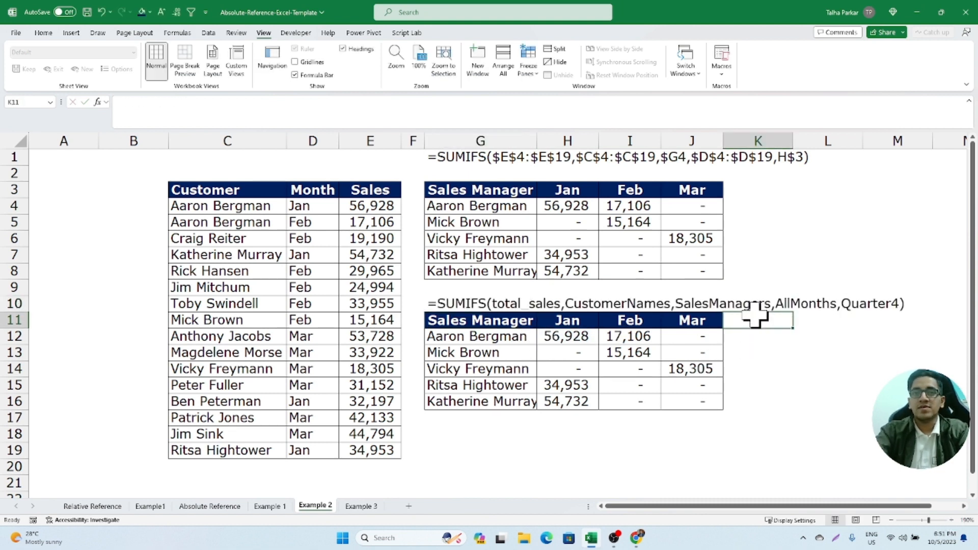
- Compare the formula texts in G1 and G10, and check the customer and sales manager ranges they refer to
{"action": "left_click", "coordinate": [502, 158]}
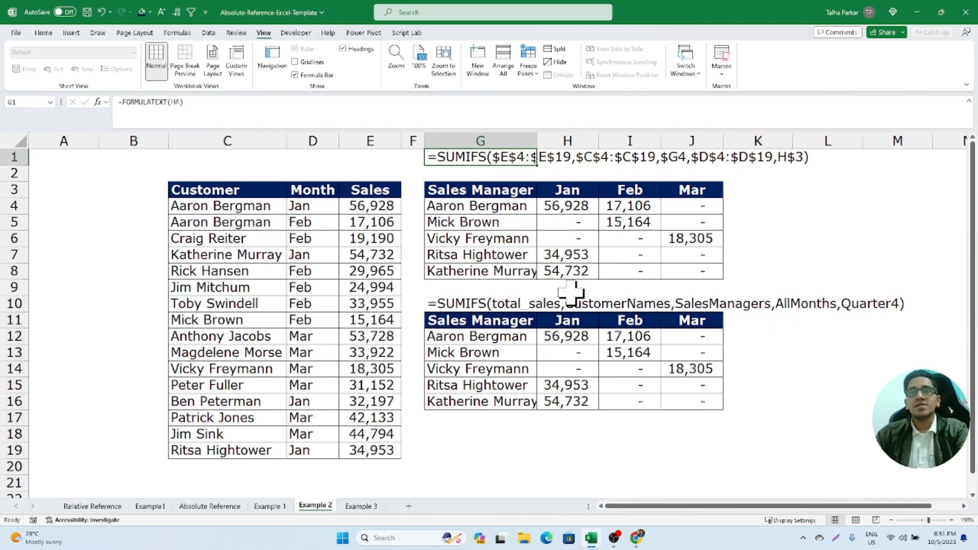
{"action": "left_click", "coordinate": [502, 303]}
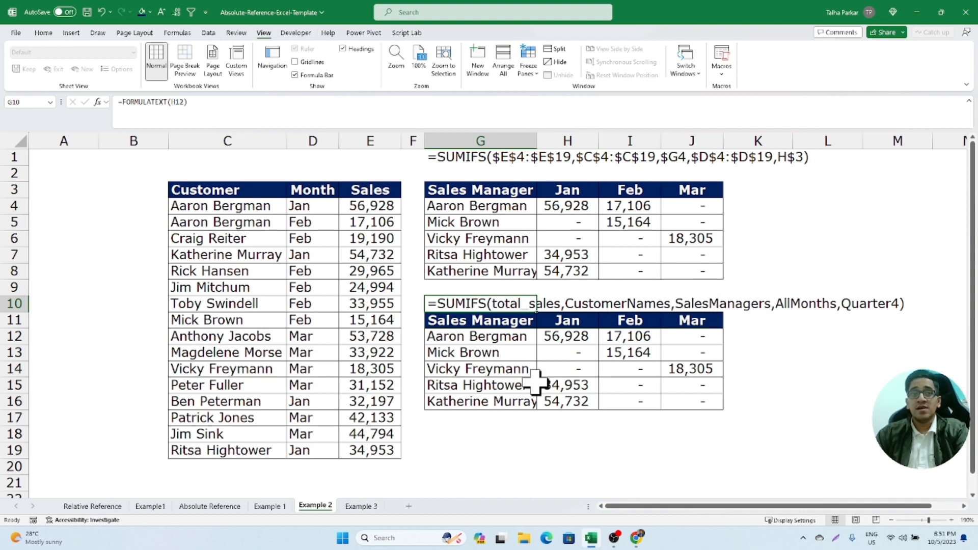
{"action": "left_click_drag", "start_coordinate": [222, 208], "coordinate": [239, 438]}
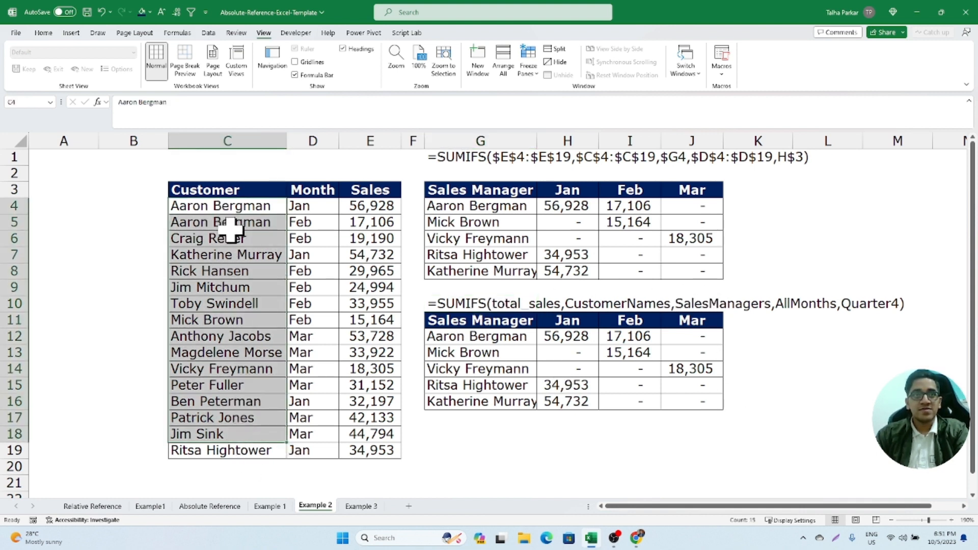
{"action": "left_click_drag", "start_coordinate": [227, 209], "coordinate": [250, 451]}
{"action": "left_click_drag", "start_coordinate": [458, 206], "coordinate": [465, 258]}
{"action": "left_click", "coordinate": [465, 255]}
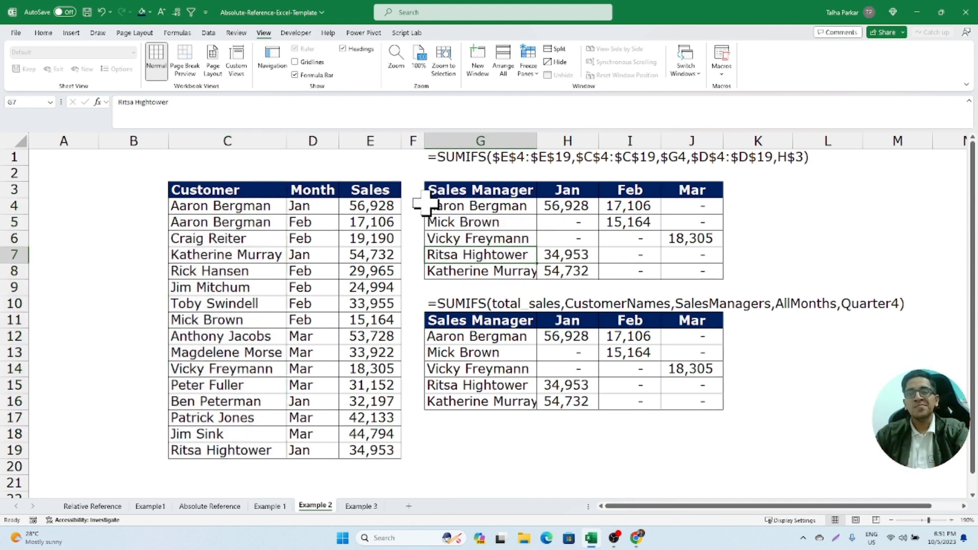
{"action": "left_click_drag", "start_coordinate": [191, 206], "coordinate": [219, 450]}
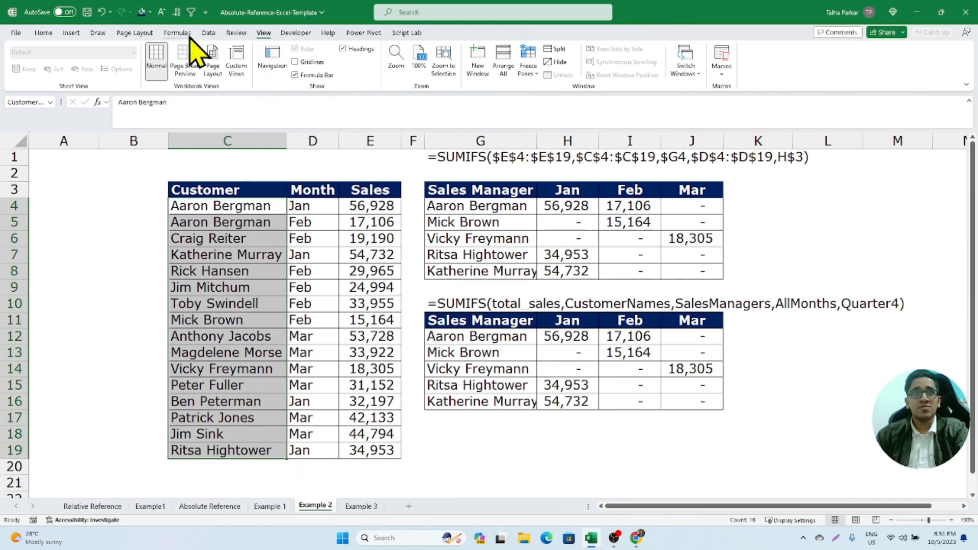
{"action": "left_click", "coordinate": [207, 33]}
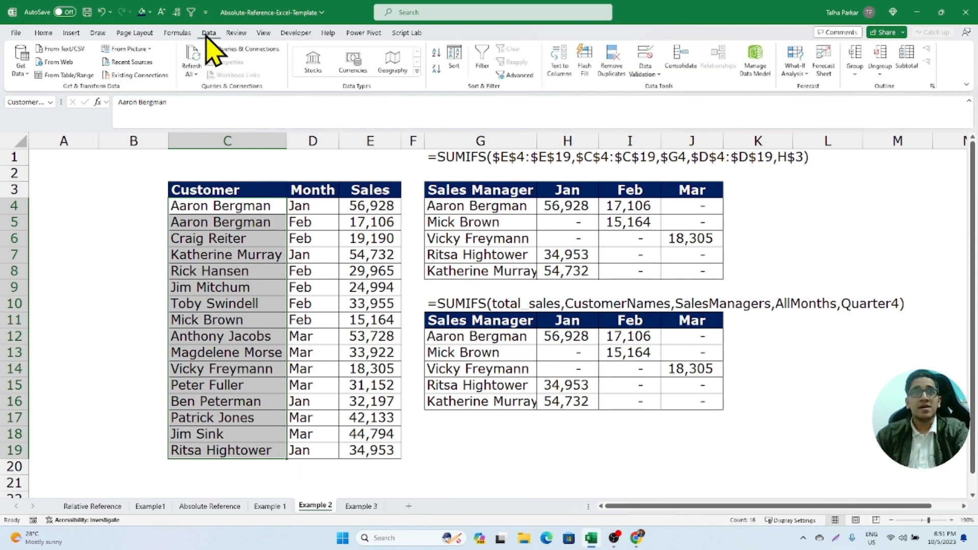
{"action": "left_click", "coordinate": [236, 32]}
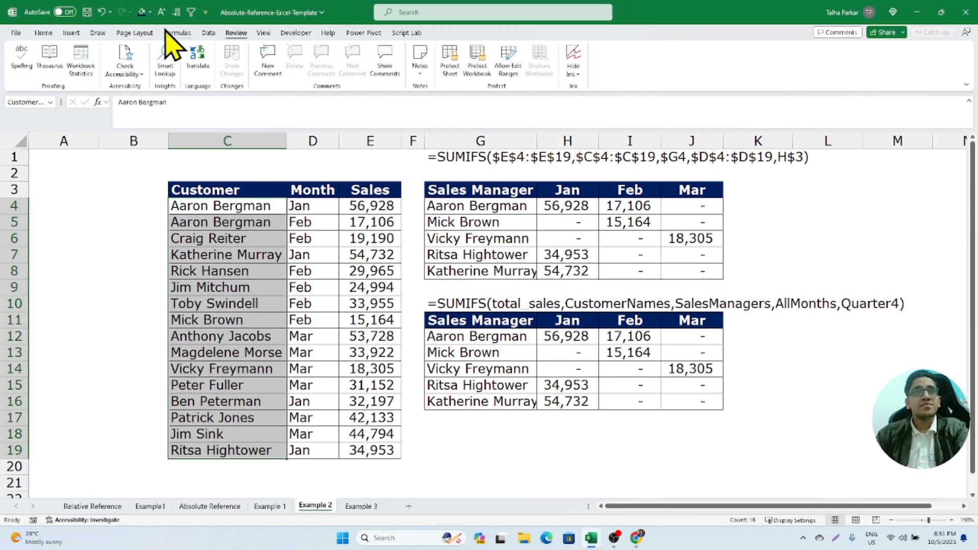
{"action": "left_click", "coordinate": [72, 32]}
{"action": "left_click", "coordinate": [53, 33]}
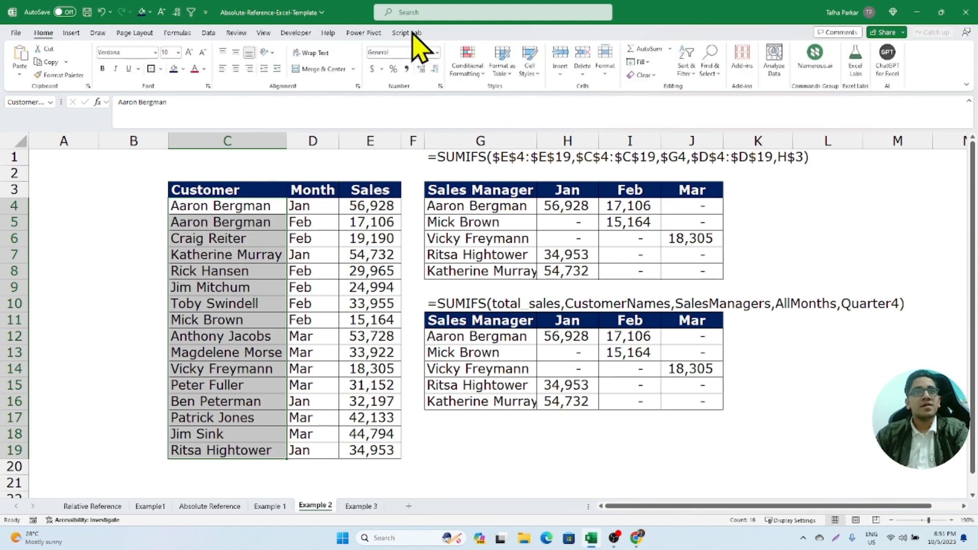
{"action": "left_click", "coordinate": [98, 33]}
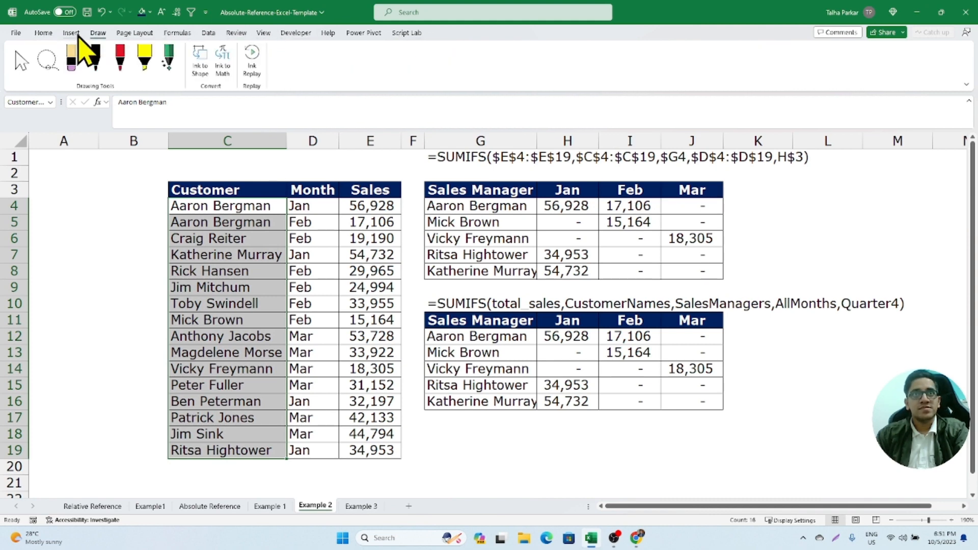
{"action": "left_click", "coordinate": [72, 32]}
{"action": "left_click", "coordinate": [134, 32]}
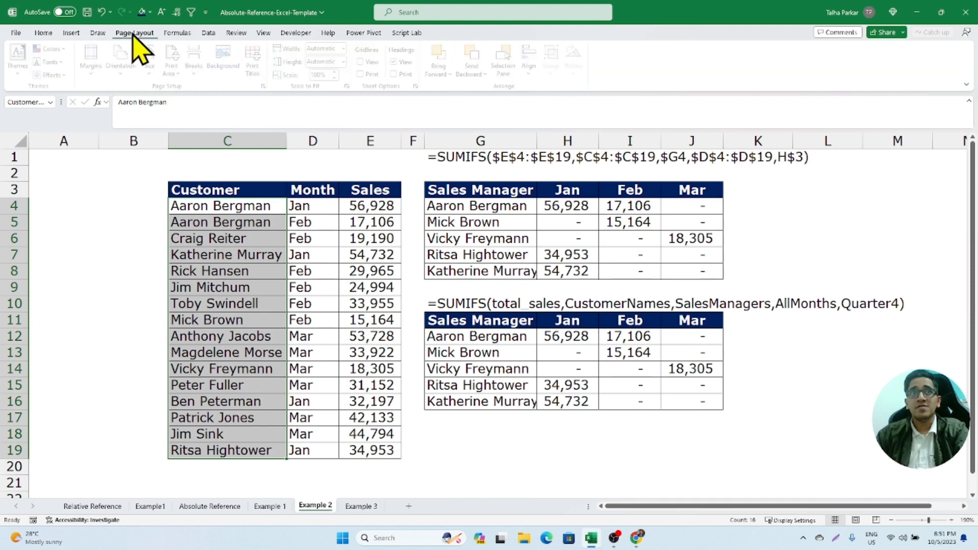
- Review the workbook's defined names in the Name Manager, enlarging its window's width, and close it
{"action": "left_click", "coordinate": [178, 32]}
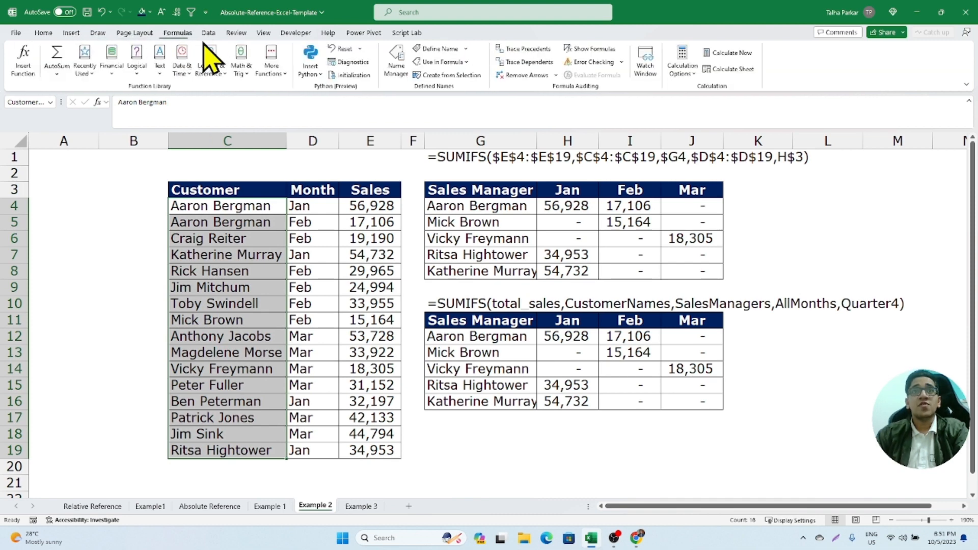
{"action": "key", "text": "ctrl"}
{"action": "key", "text": "ctrl"}
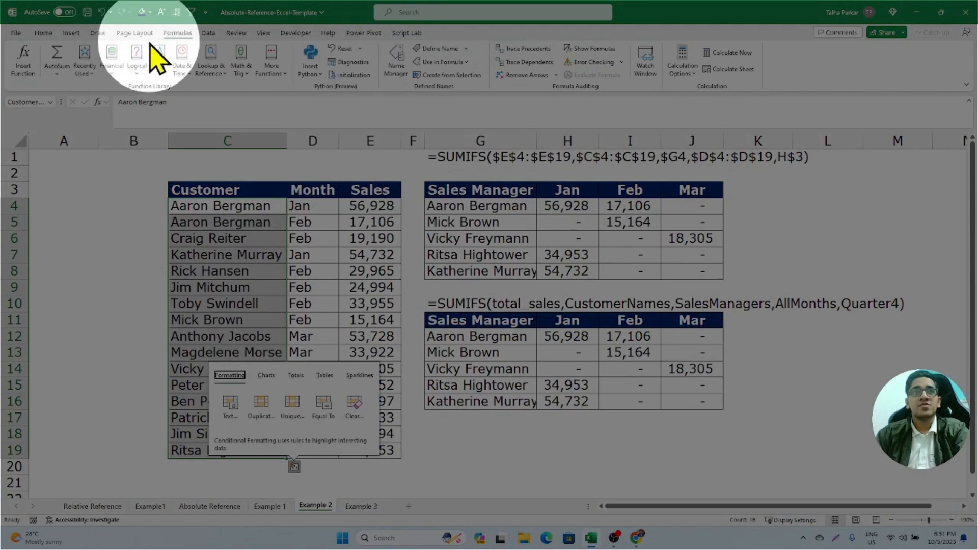
{"action": "left_click", "coordinate": [393, 62]}
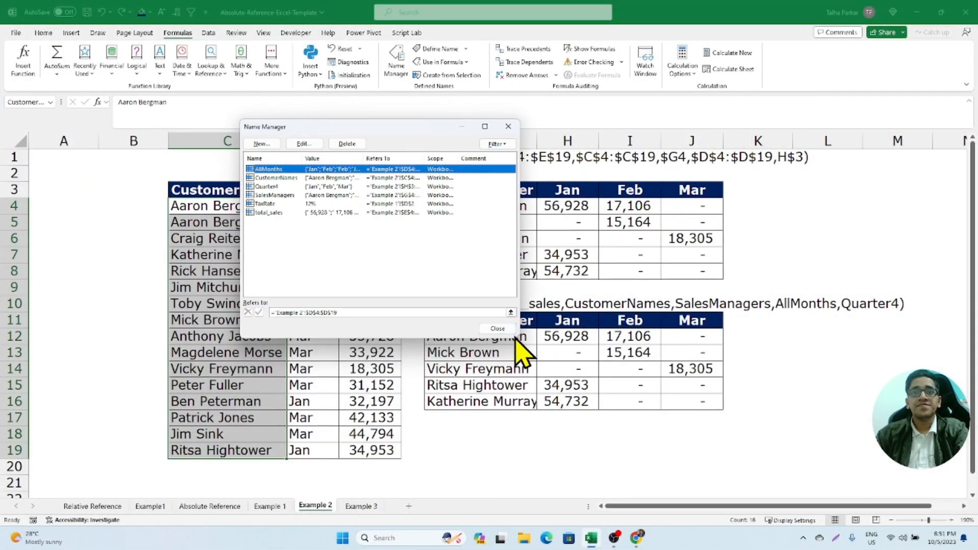
{"action": "left_click_drag", "start_coordinate": [517, 336], "coordinate": [577, 294]}
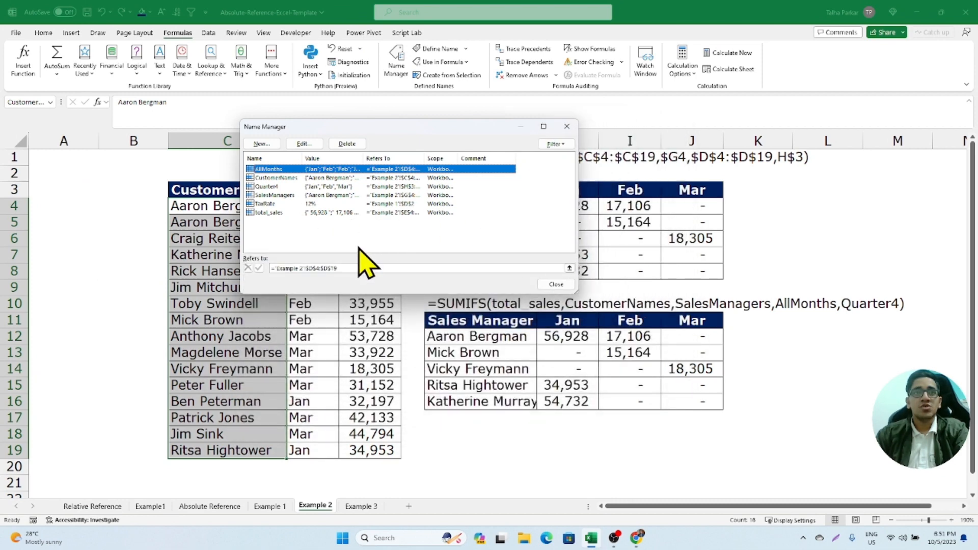
{"action": "left_click", "coordinate": [567, 126]}
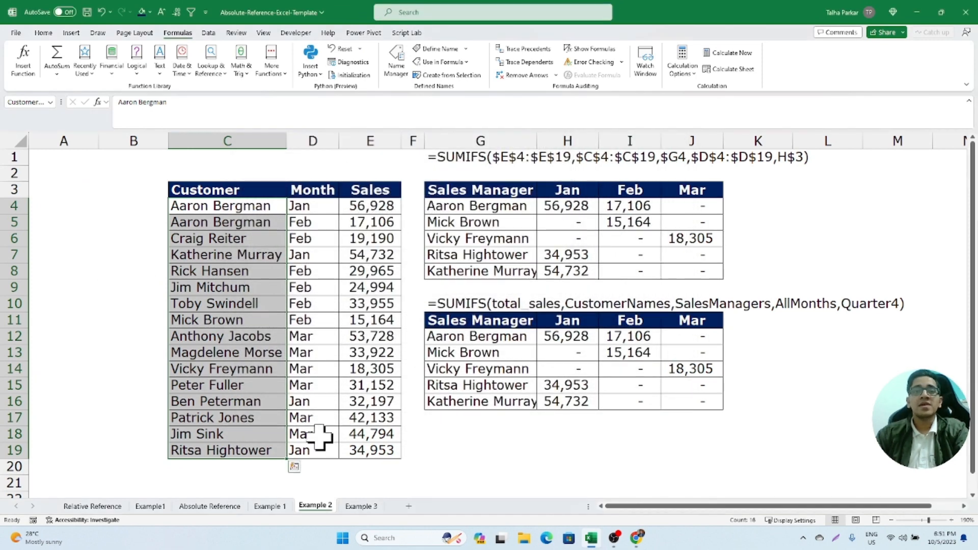
- Go to the Example 3 sheet and examine its product list and the discount rates in E3:G3
{"action": "left_click", "coordinate": [360, 505]}
{"action": "left_click", "coordinate": [400, 224]}
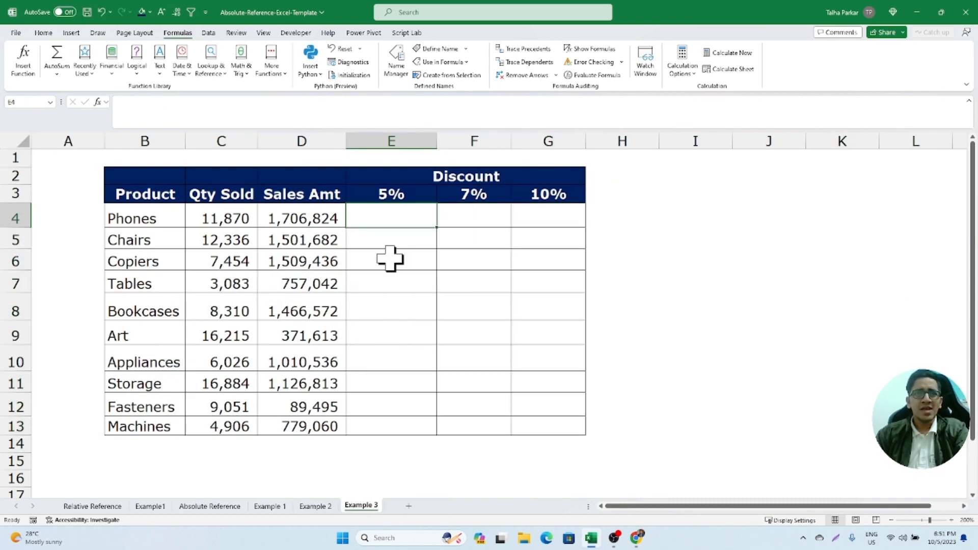
{"action": "left_click_drag", "start_coordinate": [153, 218], "coordinate": [171, 419]}
{"action": "left_click_drag", "start_coordinate": [402, 194], "coordinate": [515, 192]}
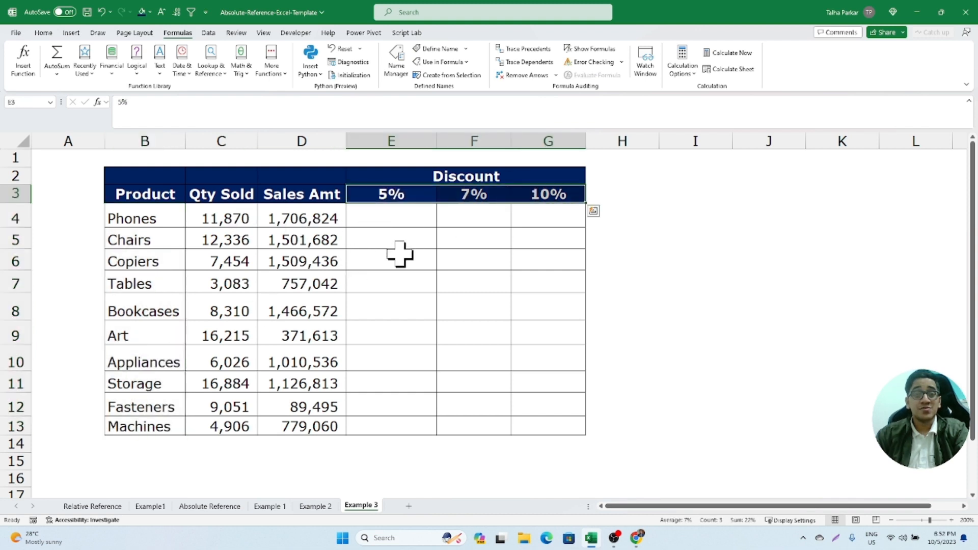
- Enter the formula =D4*E3 in E4 to calculate the 5% discount on the Phones sales amount
{"action": "left_click", "coordinate": [408, 208]}
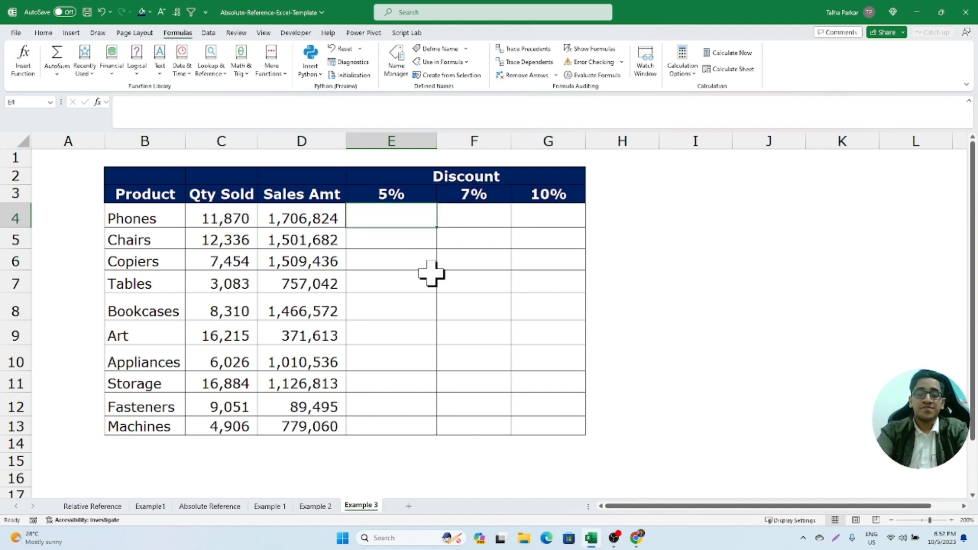
{"action": "type", "text": "="}
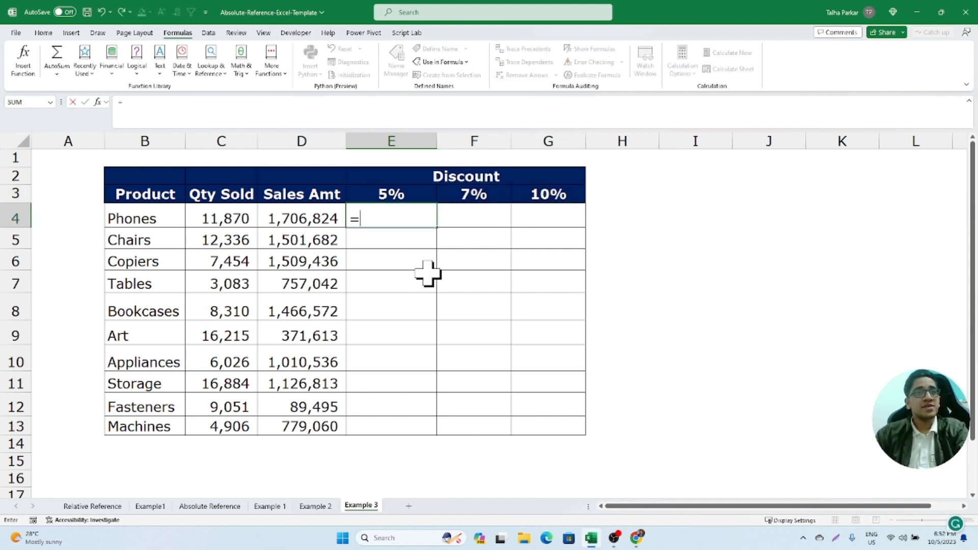
{"action": "left_click", "coordinate": [321, 217]}
{"action": "type", "text": "*"}
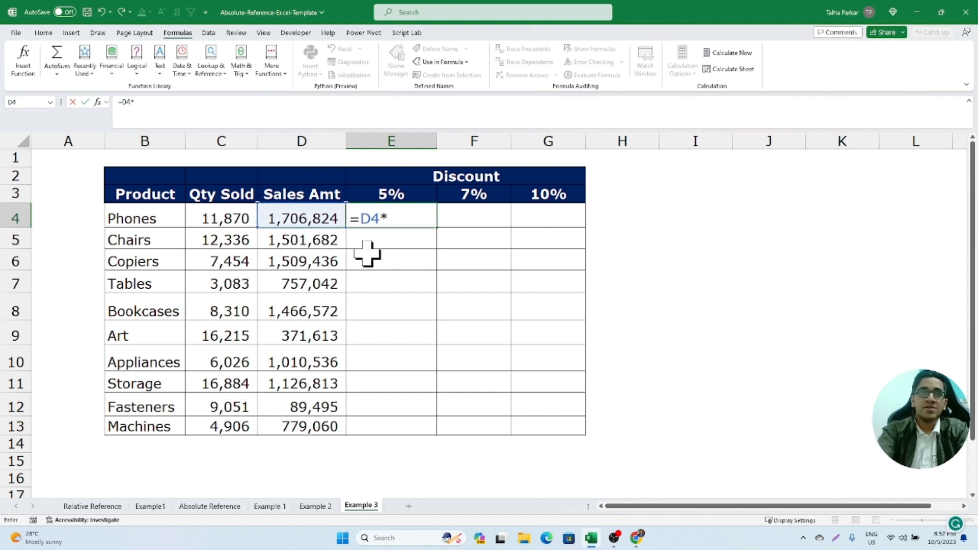
{"action": "left_click", "coordinate": [381, 196]}
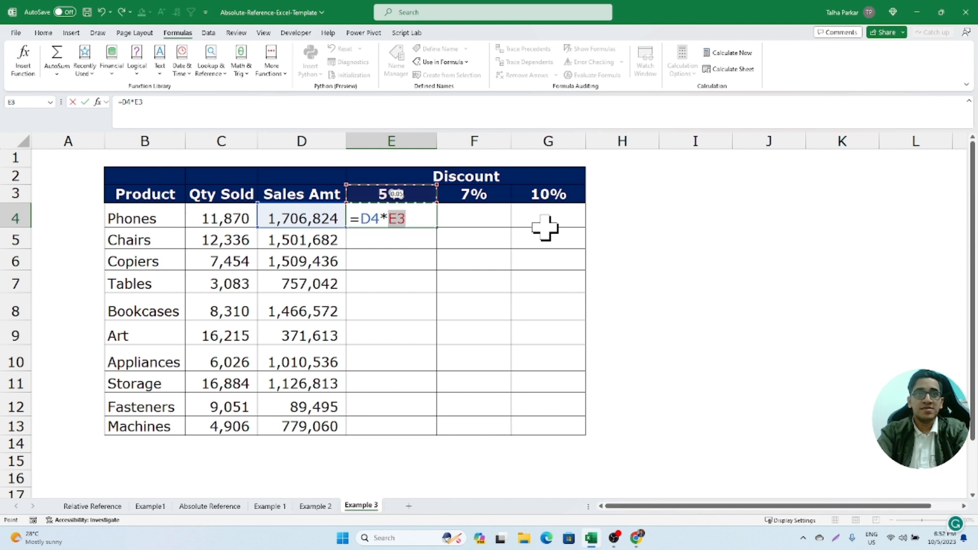
{"action": "key", "text": "Return"}
- Change the discount formula in E4 to the mixed-reference version =$D4*E$3
{"action": "left_click", "coordinate": [357, 219]}
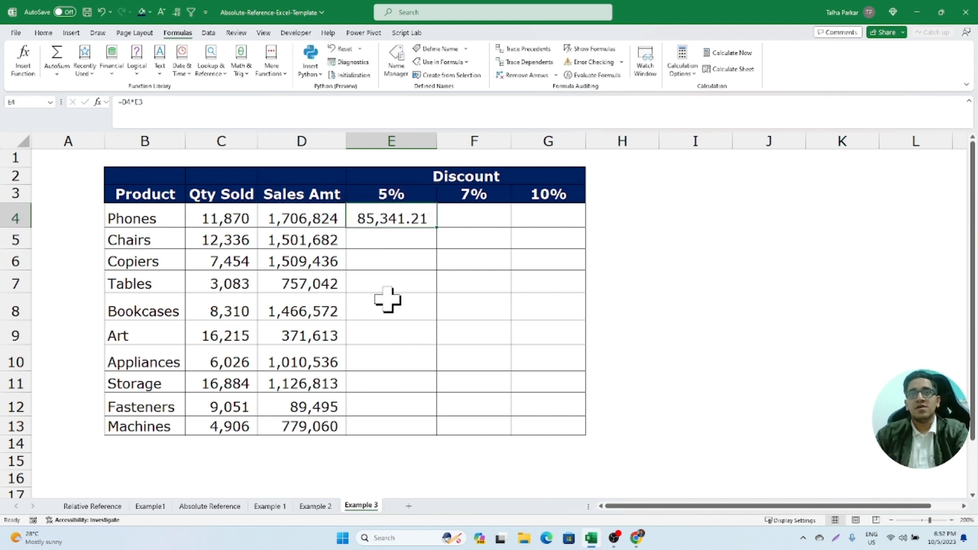
{"action": "key", "text": "F2"}
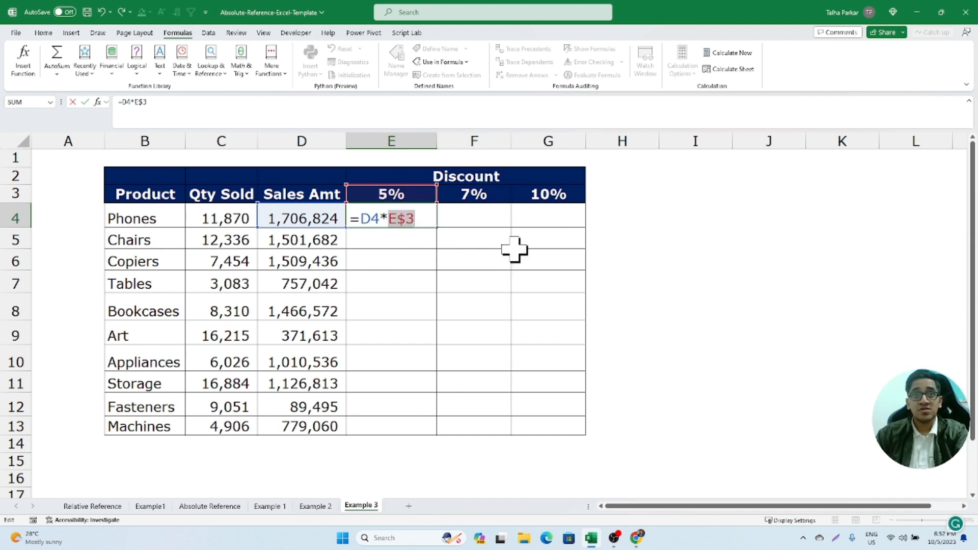
{"action": "left_click", "coordinate": [370, 218]}
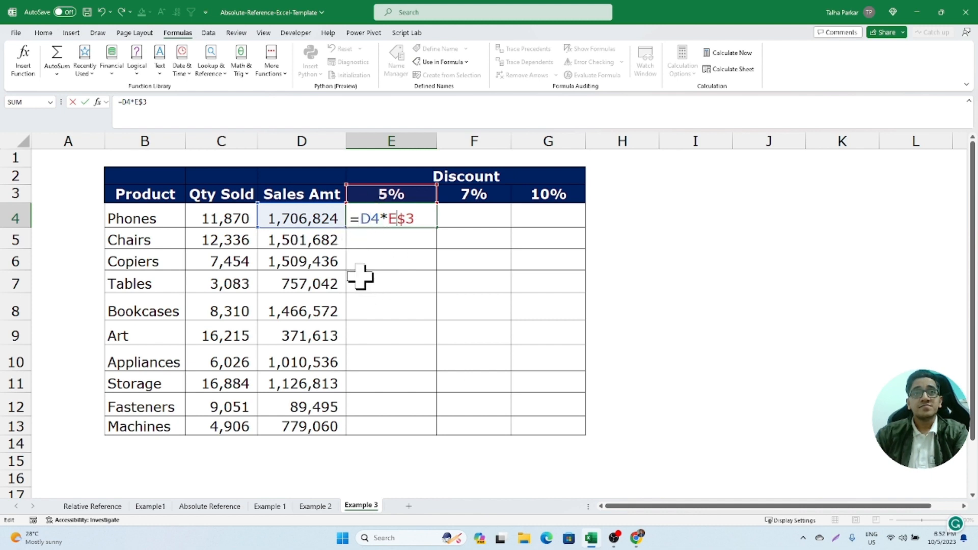
{"action": "key", "text": "F4"}
{"action": "key", "text": "F4"}
{"action": "key", "text": "F4"}
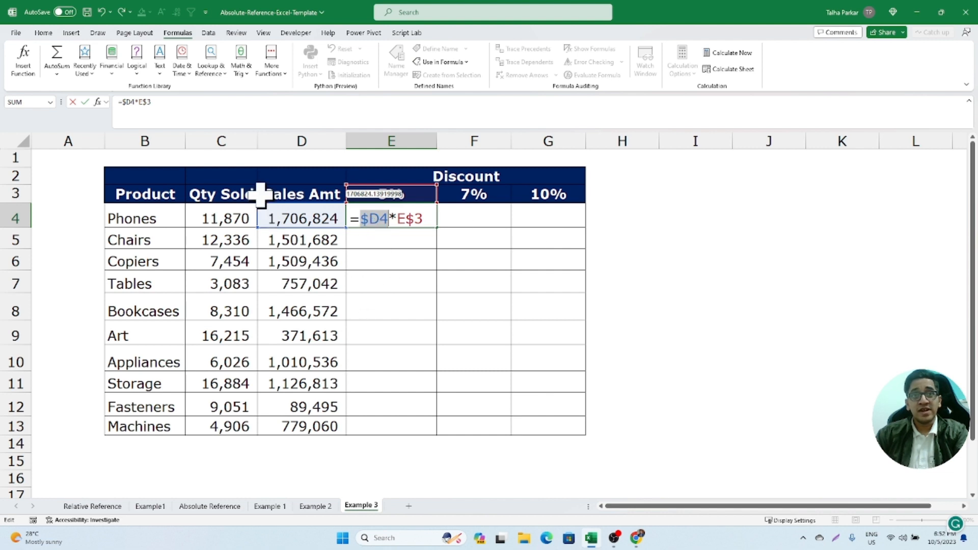
{"action": "key", "text": "Return"}
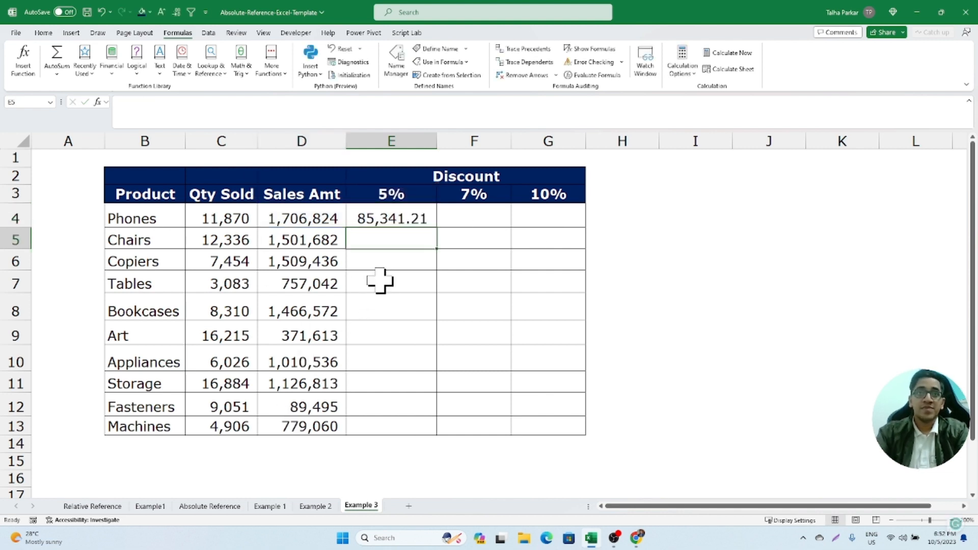
- Copy the E4 formula across to F4:G4 and widen columns F and G to fit the amounts
{"action": "left_click", "coordinate": [428, 214]}
{"action": "left_click_drag", "start_coordinate": [436, 227], "coordinate": [525, 224]}
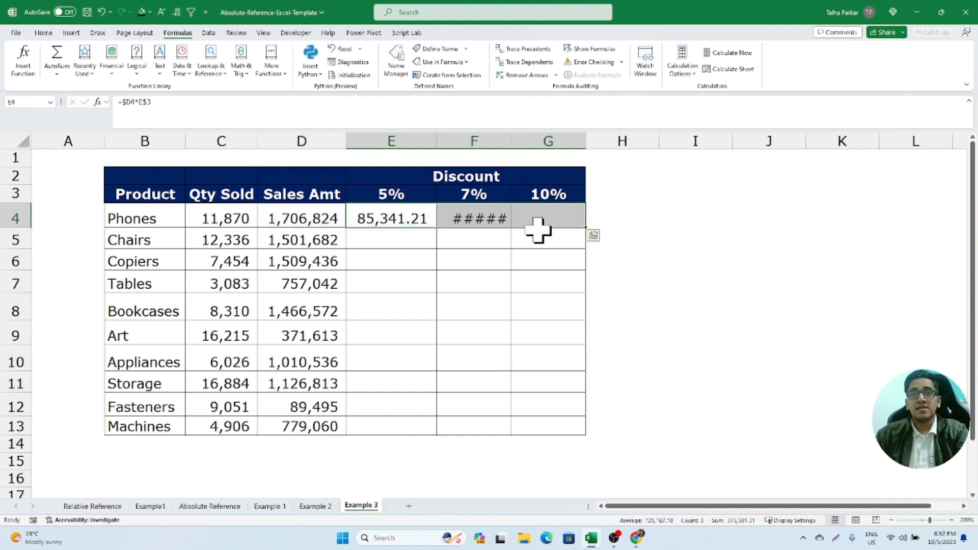
{"action": "left_click_drag", "start_coordinate": [510, 142], "coordinate": [536, 142]}
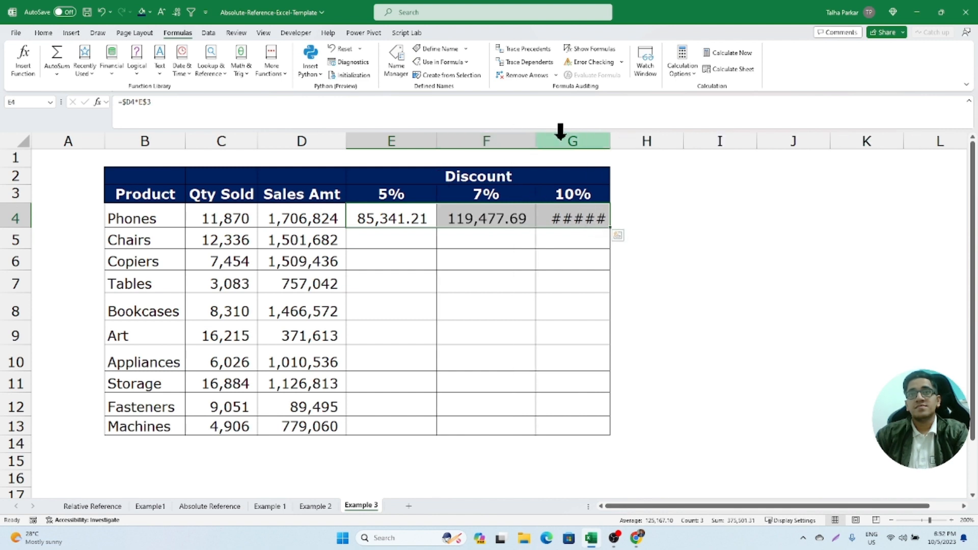
{"action": "double_click", "coordinate": [610, 142]}
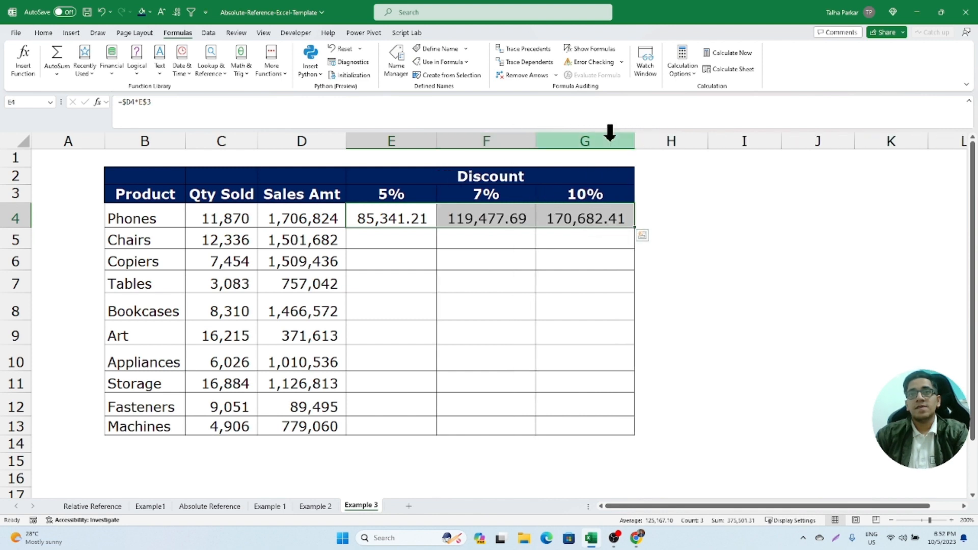
- Fill the formulas in E4:G4 down to row 13 and check the references used in G13
{"action": "double_click", "coordinate": [637, 228]}
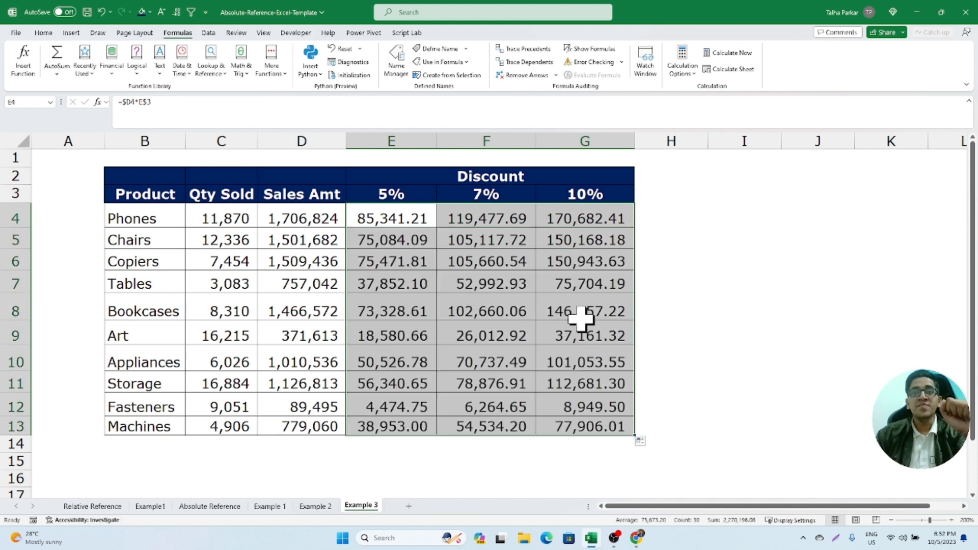
{"action": "double_click", "coordinate": [606, 428]}
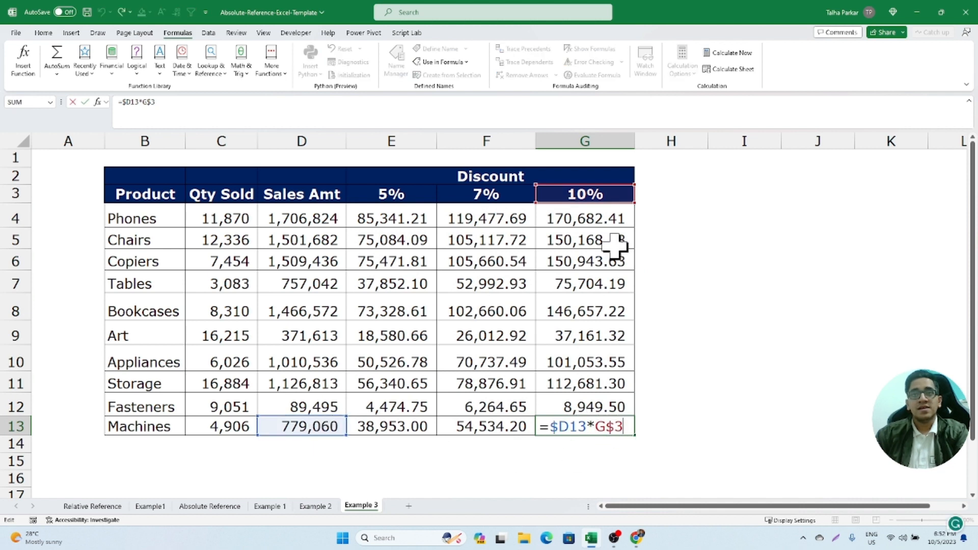
{"action": "key", "text": "Escape"}
- Clear E4:G13 and enter the dynamic array formula =D4:D13*E3:G3 in E4
{"action": "left_click_drag", "start_coordinate": [431, 220], "coordinate": [576, 421]}
{"action": "key", "text": "Delete"}
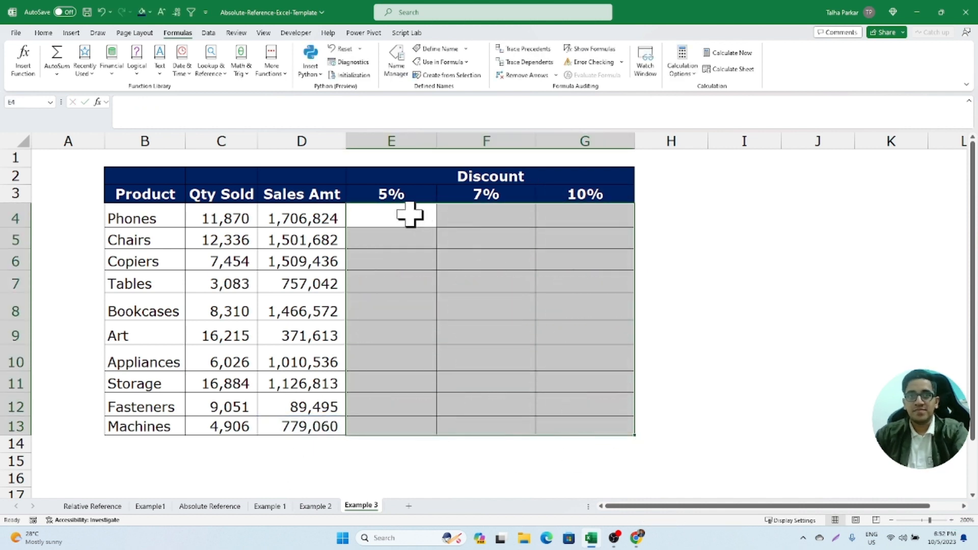
{"action": "left_click", "coordinate": [408, 214]}
{"action": "type", "text": "="}
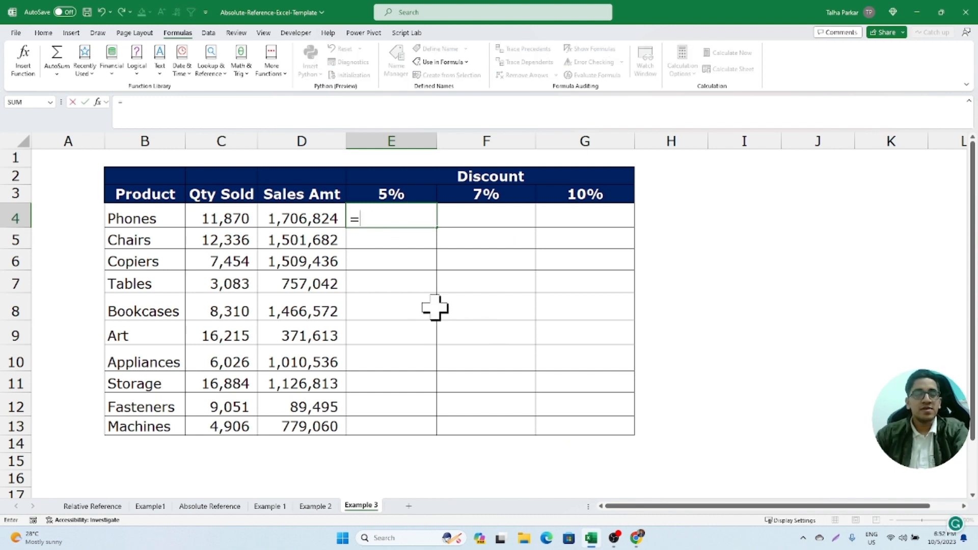
{"action": "left_click_drag", "start_coordinate": [311, 220], "coordinate": [347, 430]}
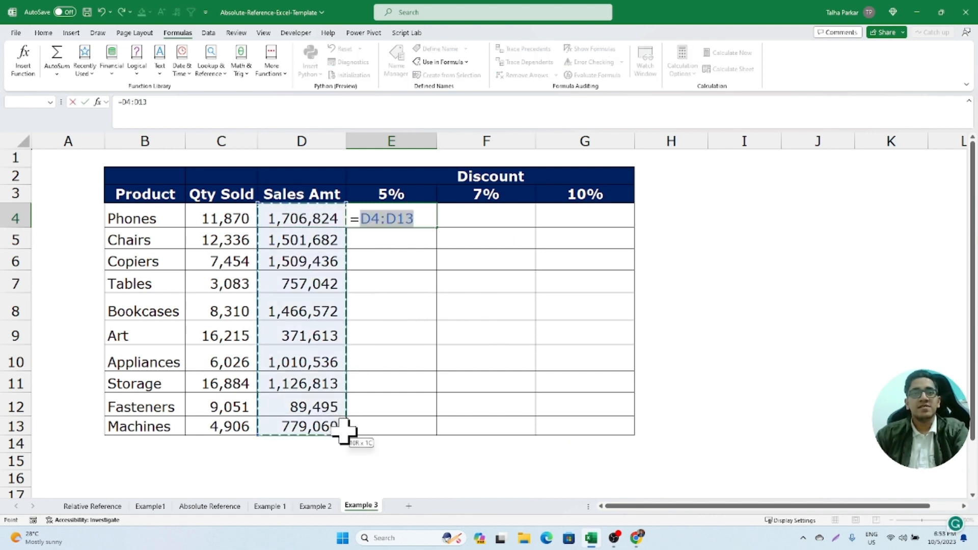
{"action": "type", "text": "*"}
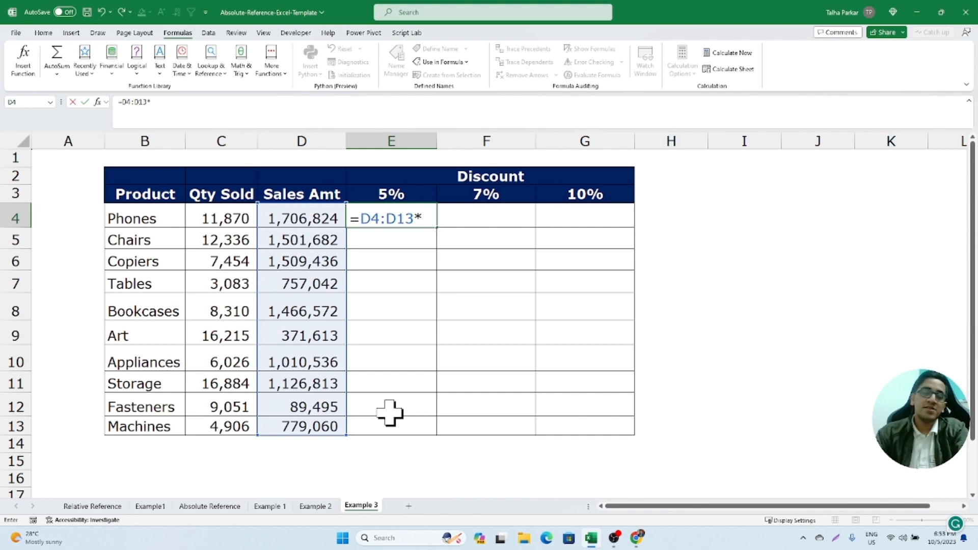
{"action": "left_click_drag", "start_coordinate": [407, 196], "coordinate": [546, 190]}
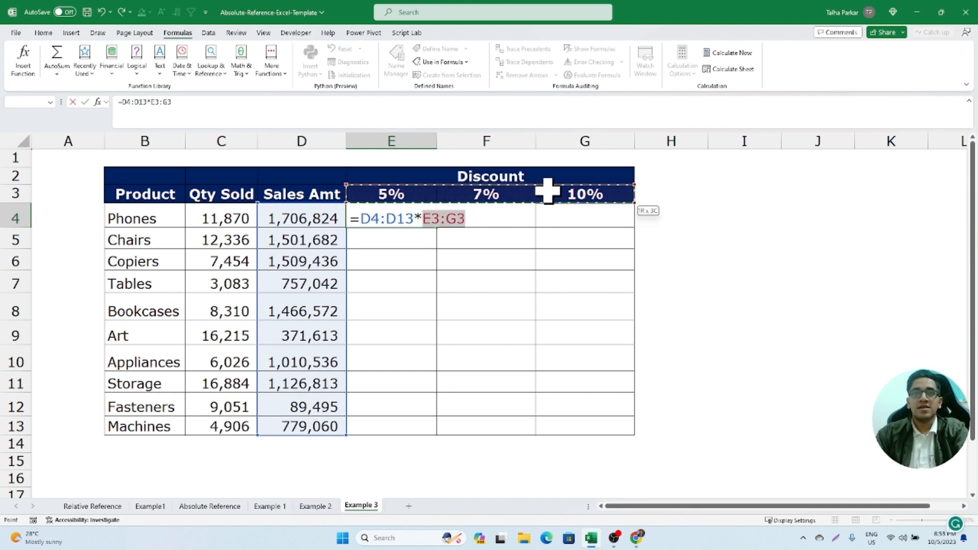
{"action": "key", "text": "Return"}
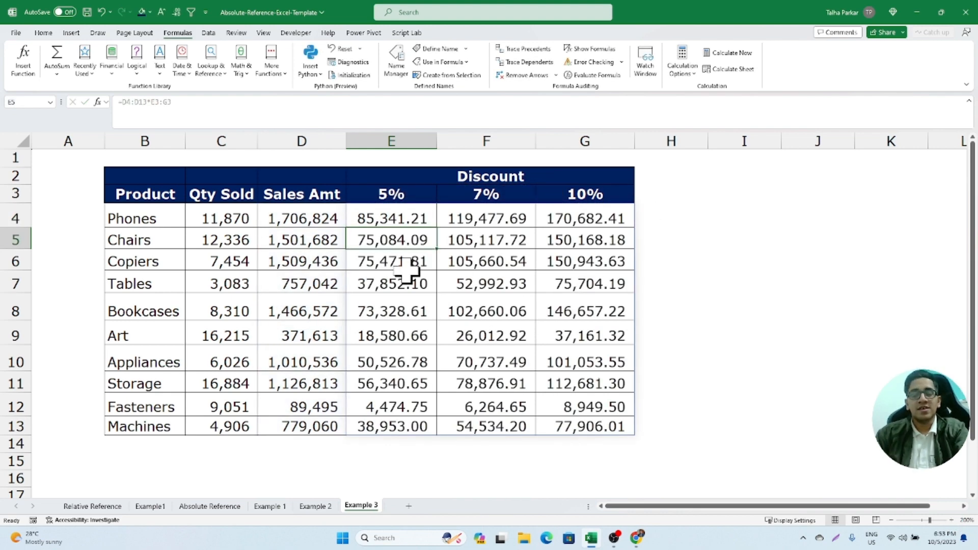
- Inspect individual cells of the spilled discount results, including cells in columns E, F and G, to see where the formula is editable
{"action": "left_click", "coordinate": [574, 408]}
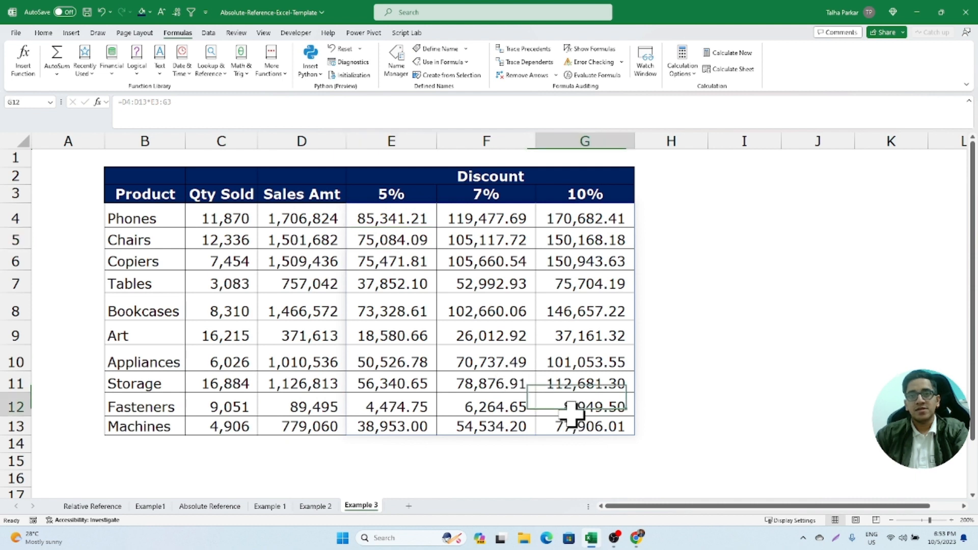
{"action": "double_click", "coordinate": [574, 426]}
{"action": "key", "text": "Escape"}
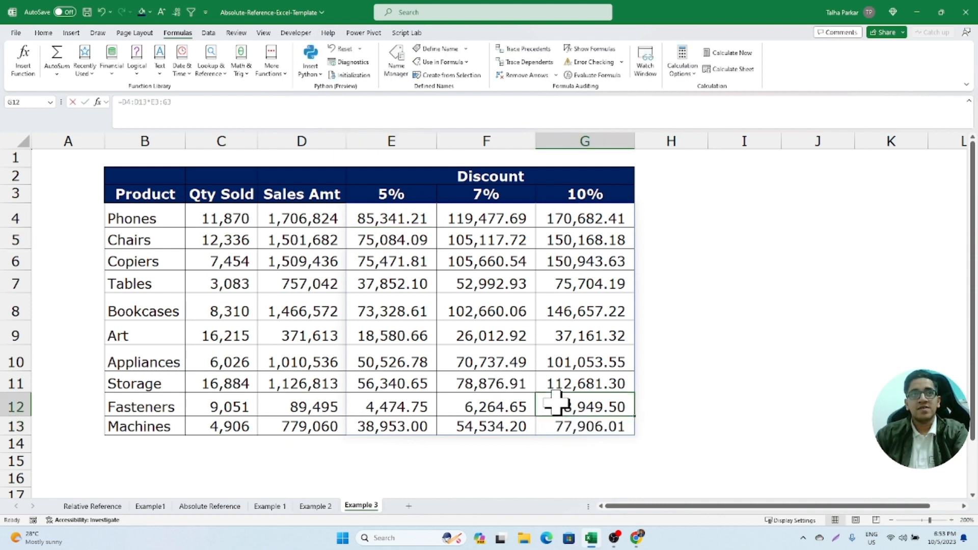
{"action": "left_click", "coordinate": [549, 351]}
{"action": "key", "text": "BackSpace"}
{"action": "key", "text": "Escape"}
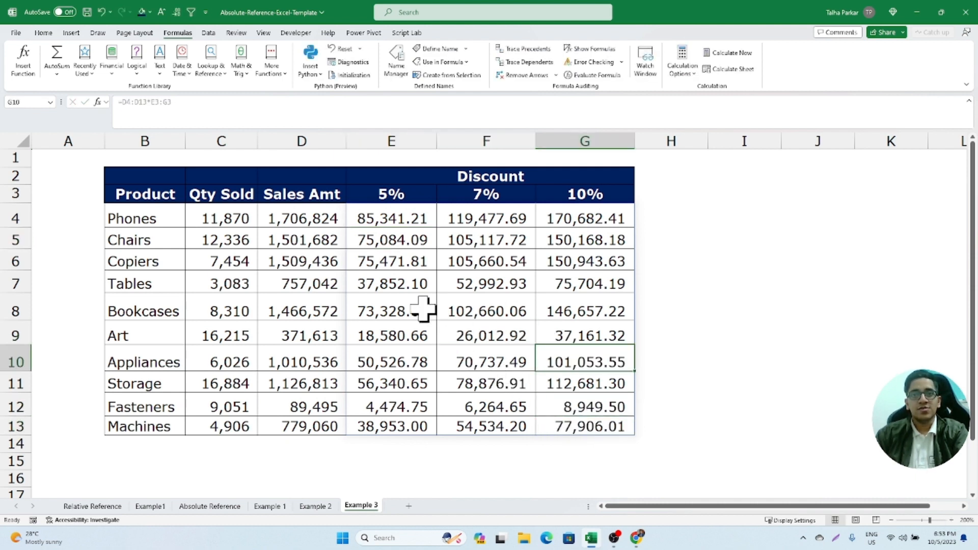
{"action": "double_click", "coordinate": [428, 288]}
{"action": "key", "text": "Escape"}
{"action": "double_click", "coordinate": [510, 256]}
{"action": "key", "text": "Escape"}
{"action": "double_click", "coordinate": [512, 246]}
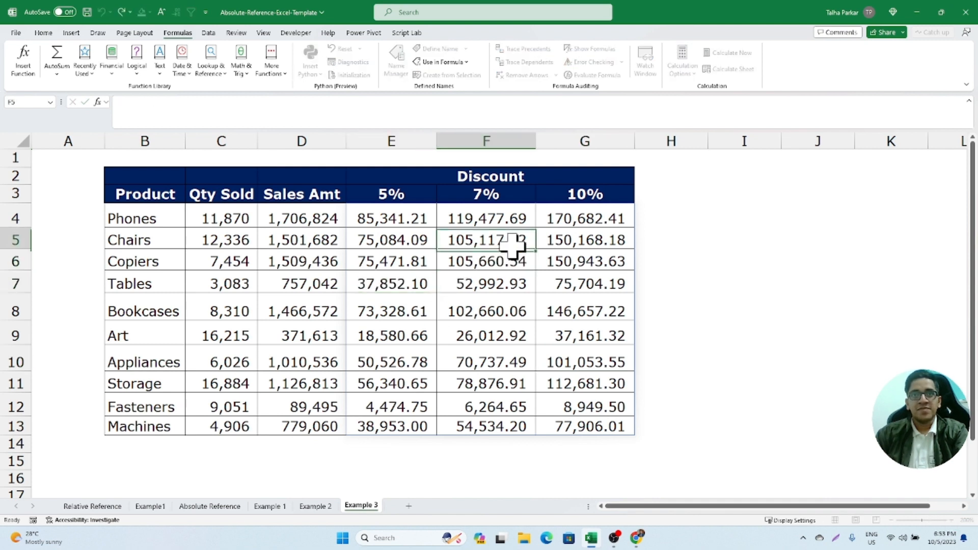
{"action": "key", "text": "Escape"}
{"action": "left_click", "coordinate": [577, 240]}
{"action": "left_click", "coordinate": [562, 222]}
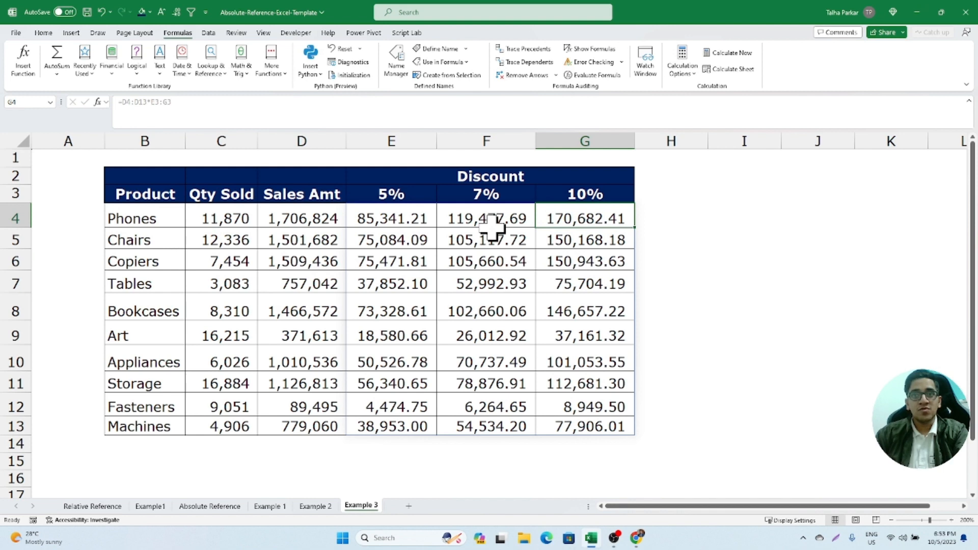
- Examine the full extent of the spilled range E4:G13 and the single formula behind it
{"action": "left_click_drag", "start_coordinate": [415, 219], "coordinate": [628, 419]}
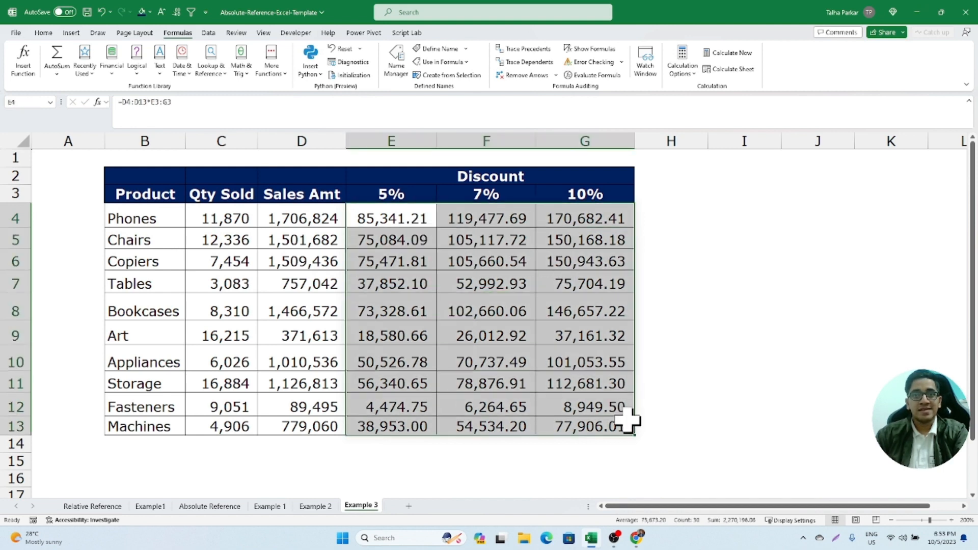
{"action": "left_click", "coordinate": [517, 485]}
{"action": "left_click", "coordinate": [526, 406]}
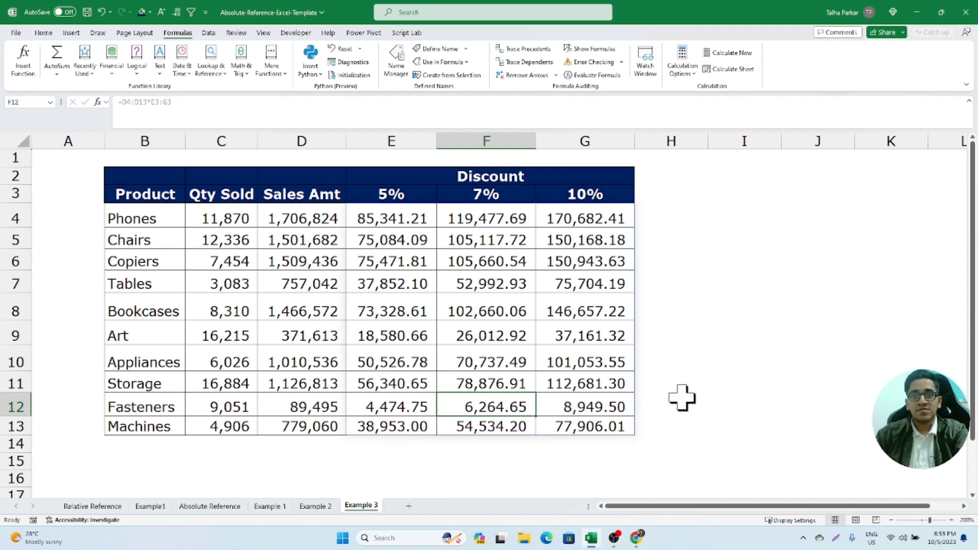
{"action": "left_click", "coordinate": [660, 317]}
{"action": "left_click", "coordinate": [606, 304]}
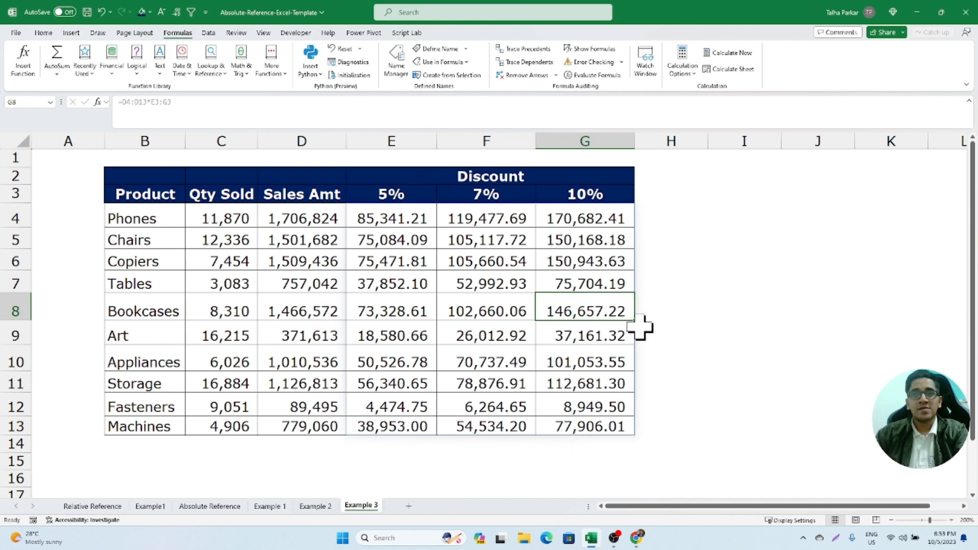
{"action": "key", "text": "ctrl"}
{"action": "key", "text": "ctrl"}
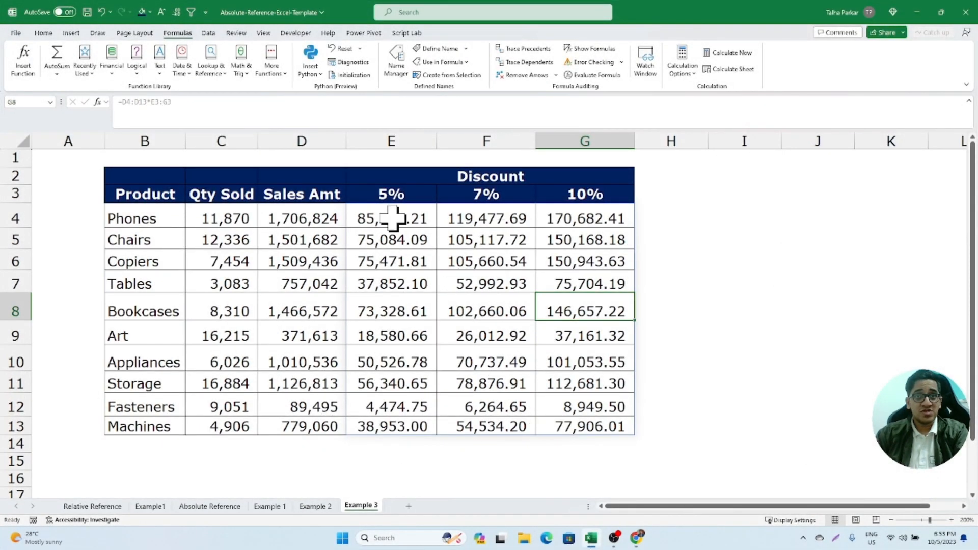
{"action": "left_click_drag", "start_coordinate": [392, 218], "coordinate": [568, 423]}
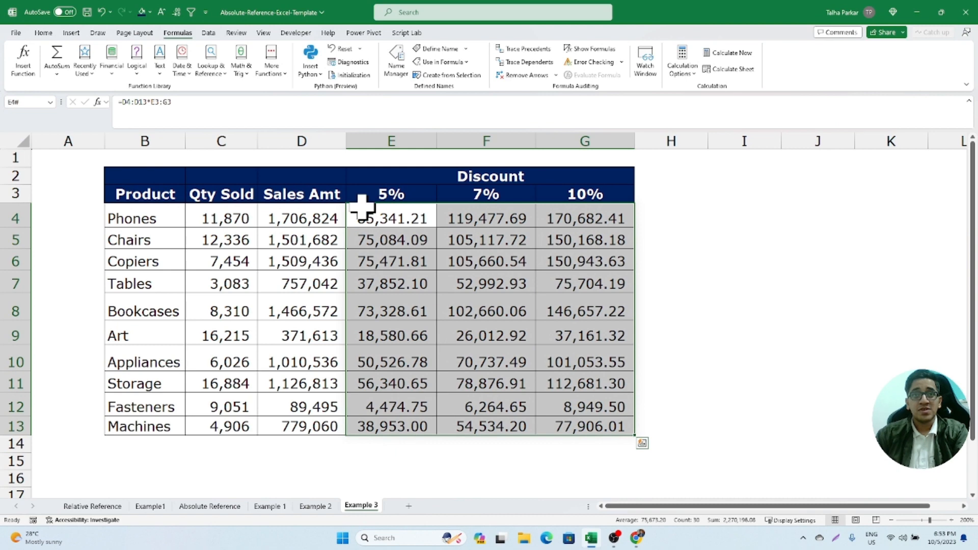
- Undo the array formula back to the mixed-reference formulas, and clear the discount cells E4:G13
{"action": "left_click", "coordinate": [390, 220]}
{"action": "key", "text": "ctrl+z"}
{"action": "key", "text": "ctrl+z"}
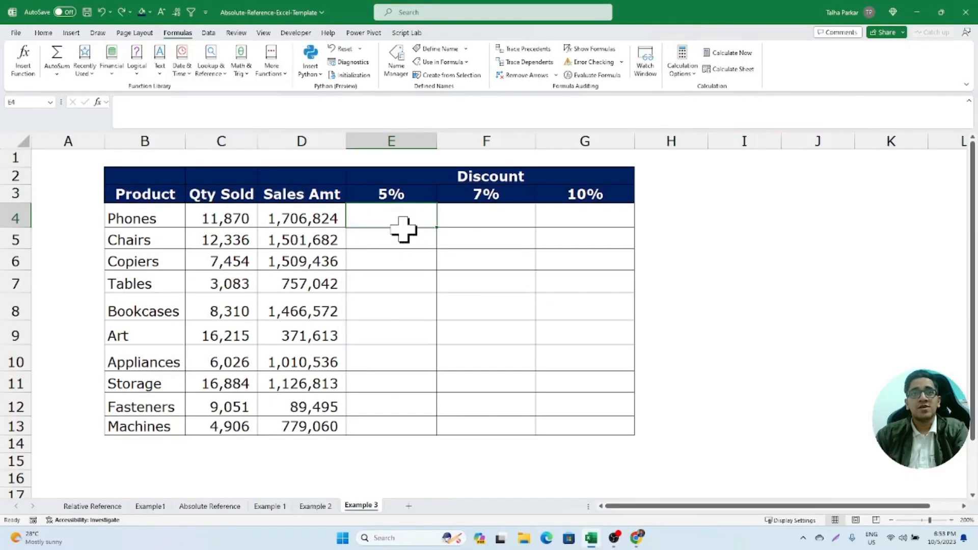
{"action": "double_click", "coordinate": [399, 220]}
{"action": "key", "text": "Escape"}
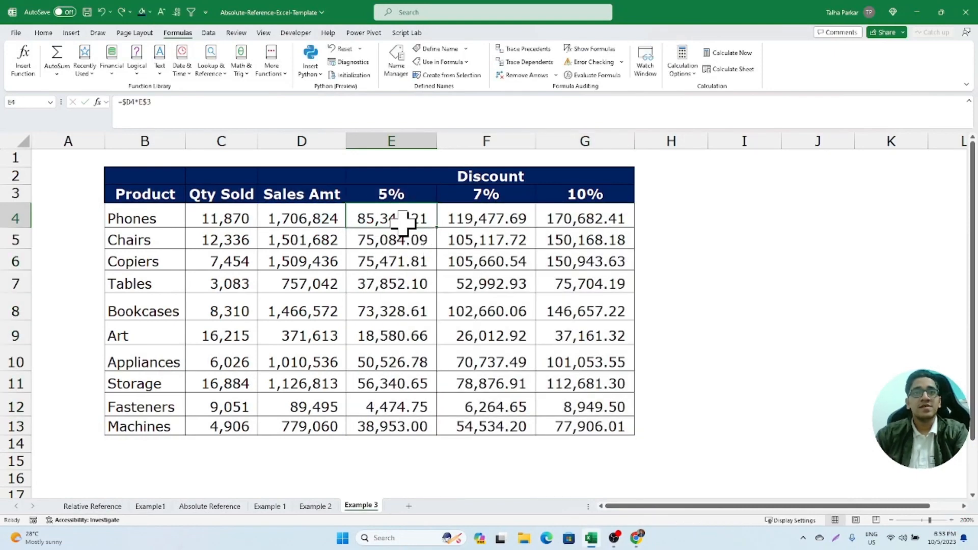
{"action": "left_click_drag", "start_coordinate": [411, 225], "coordinate": [618, 424]}
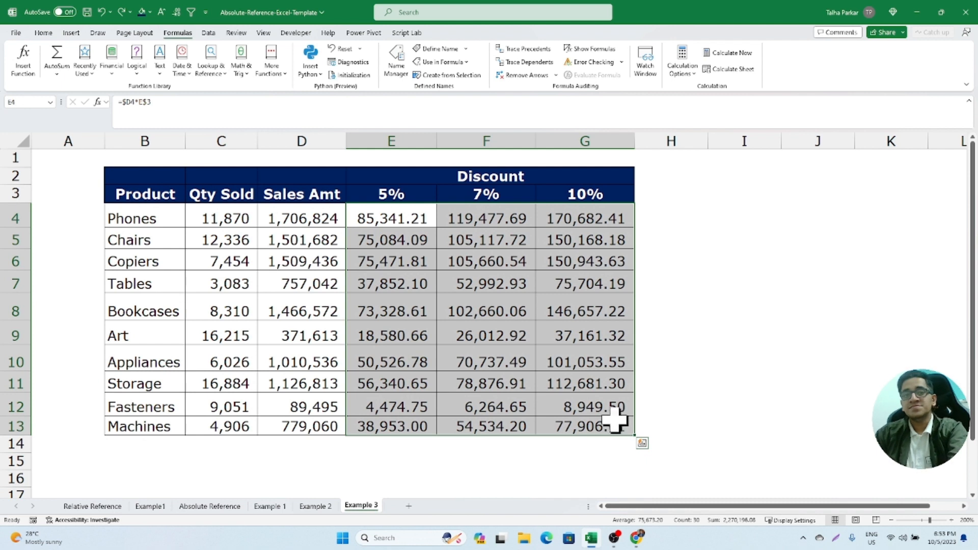
{"action": "key", "text": "Delete"}
- Name the sales amounts in D4:D13 SalesAmt and give the discount rates in E3:G3 a defined name ending in Percent
{"action": "left_click_drag", "start_coordinate": [320, 217], "coordinate": [321, 423]}
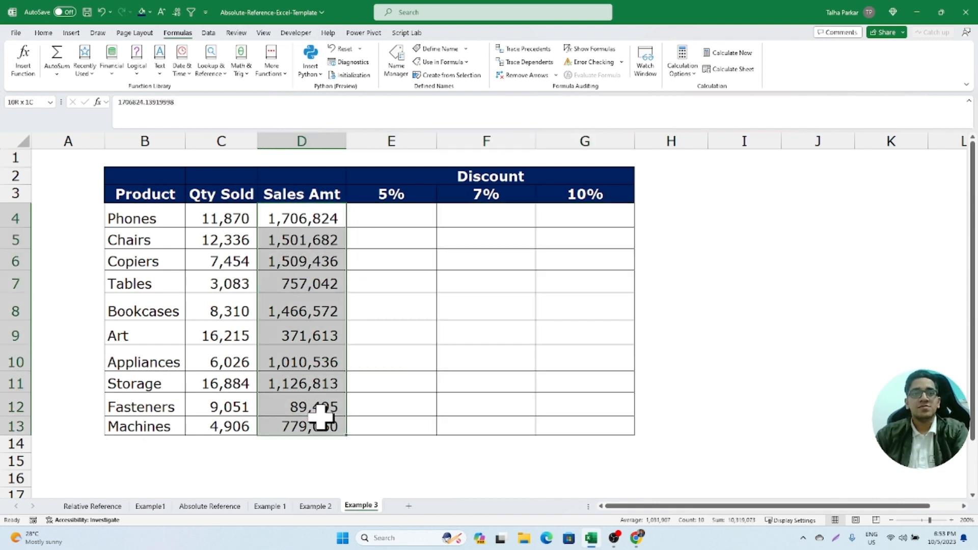
{"action": "left_click", "coordinate": [30, 101]}
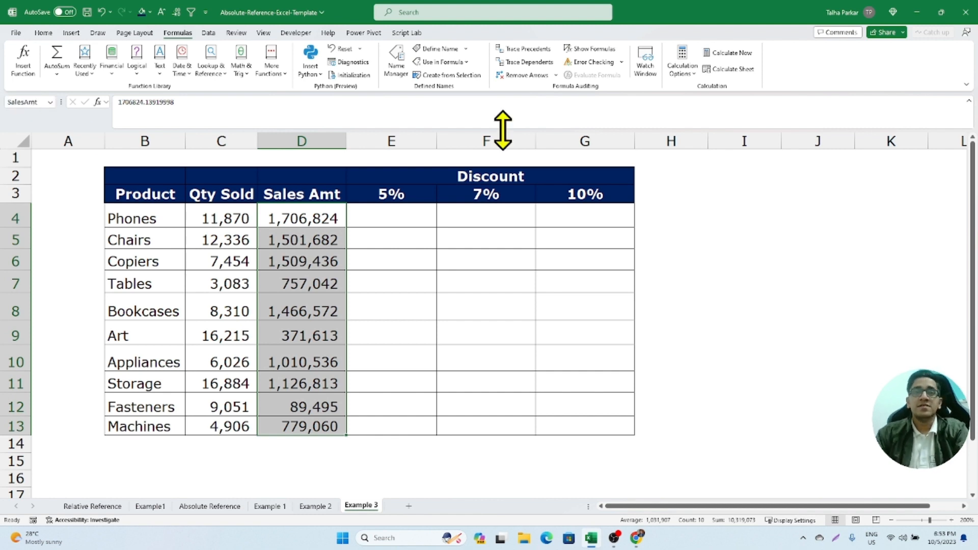
{"action": "left_click_drag", "start_coordinate": [396, 195], "coordinate": [544, 191]}
{"action": "left_click", "coordinate": [17, 101]}
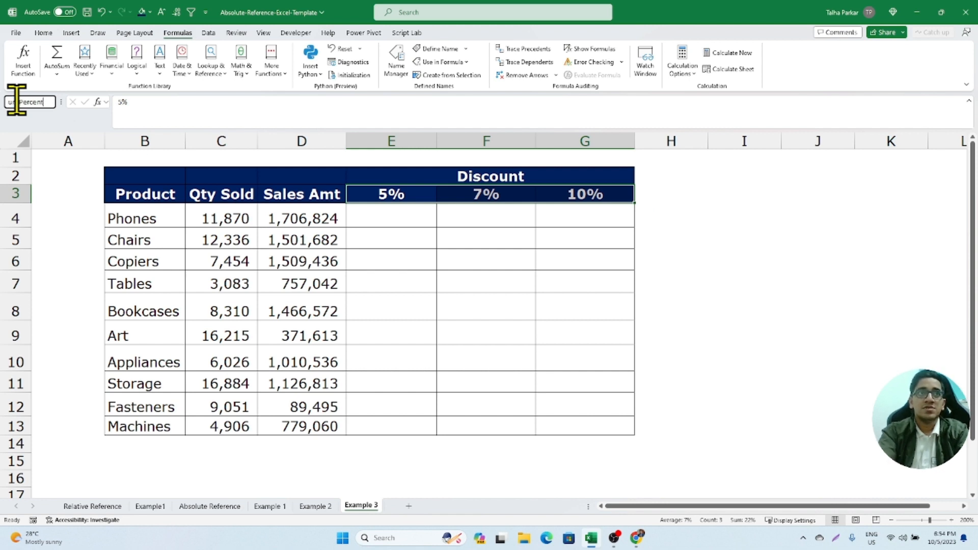
- Calculate the discounts by entering =SalesAmt*DiscountPercentage in E4, and select the spilled results in E4:G13
{"action": "key", "text": "Down"}
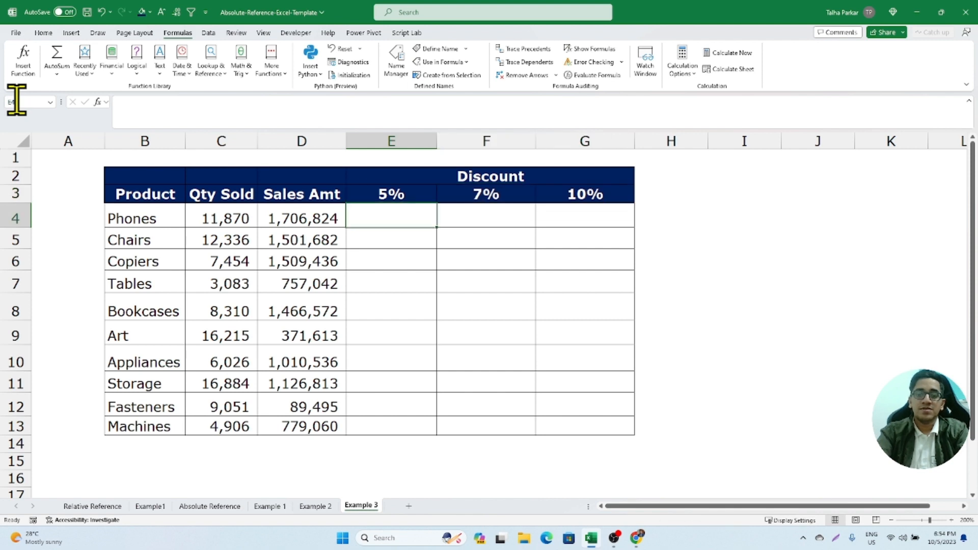
{"action": "type", "text": "=sa"}
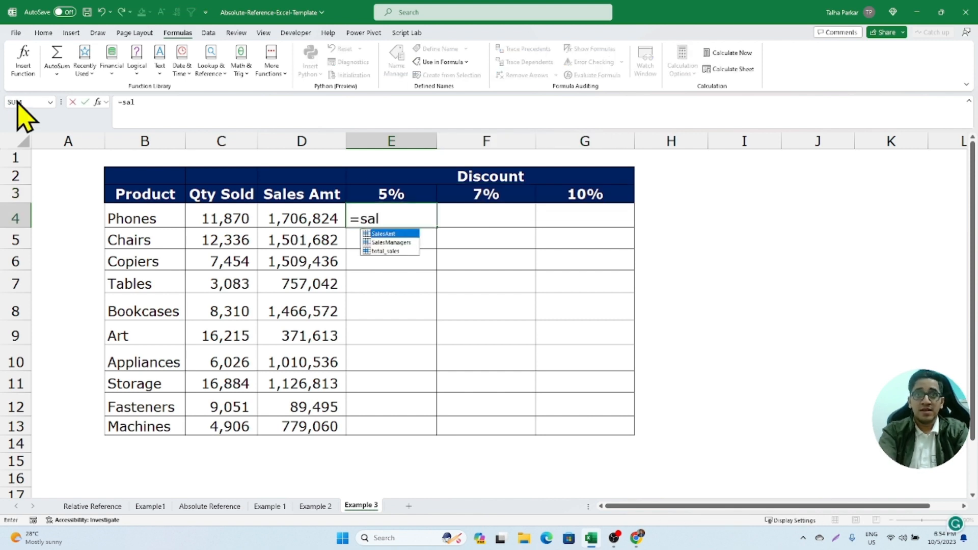
{"action": "type", "text": "l"}
{"action": "key", "text": "Tab"}
{"action": "type", "text": "*dic"}
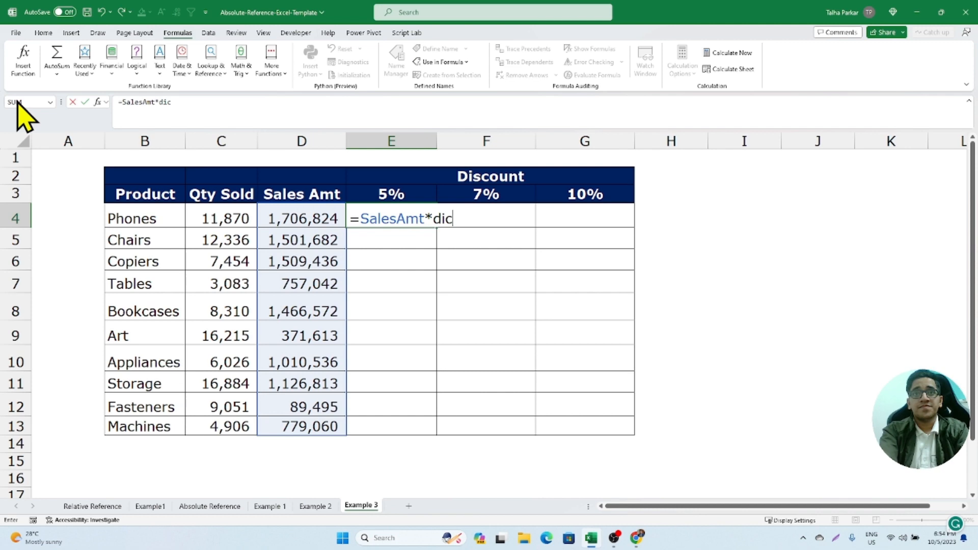
{"action": "key", "text": "BackSpace"}
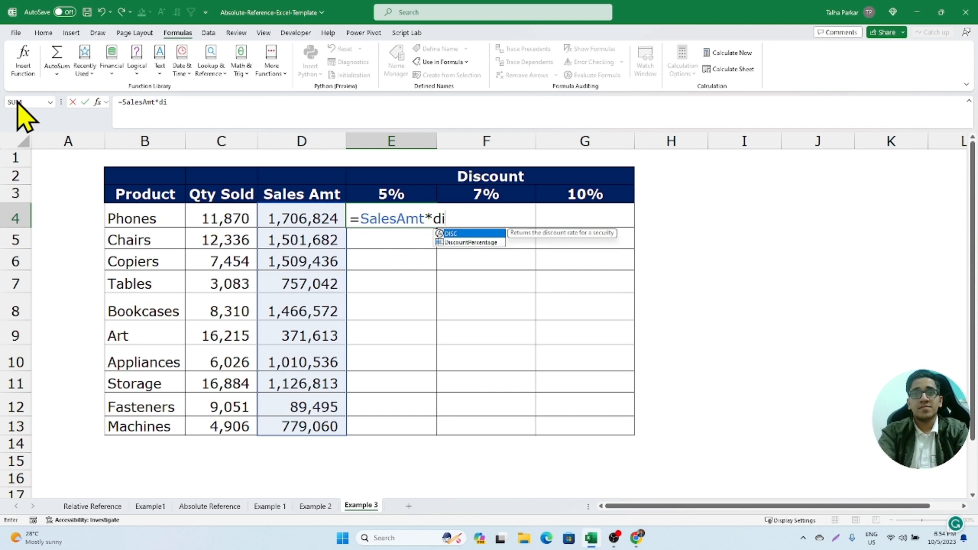
{"action": "key", "text": "Down"}
{"action": "key", "text": "Tab"}
{"action": "key", "text": "Return"}
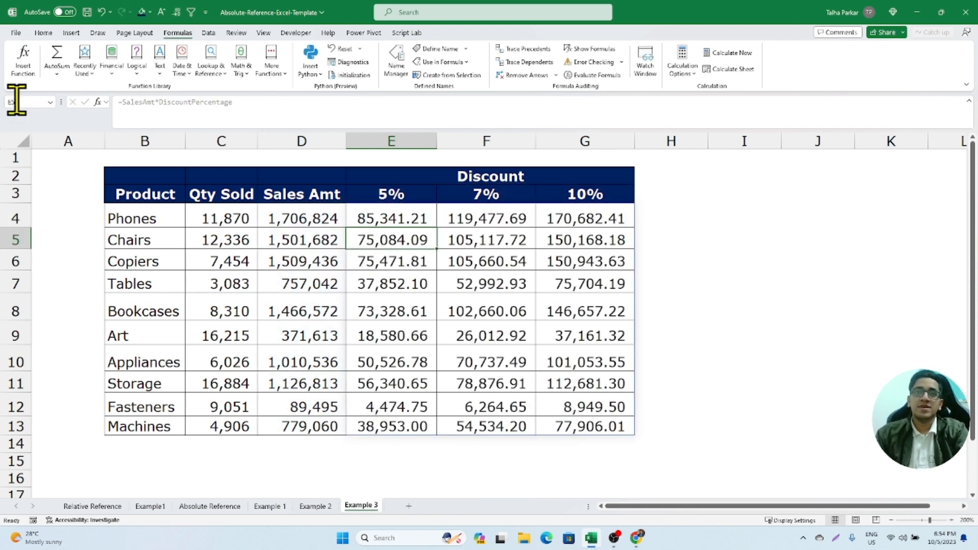
{"action": "left_click_drag", "start_coordinate": [389, 218], "coordinate": [591, 415]}
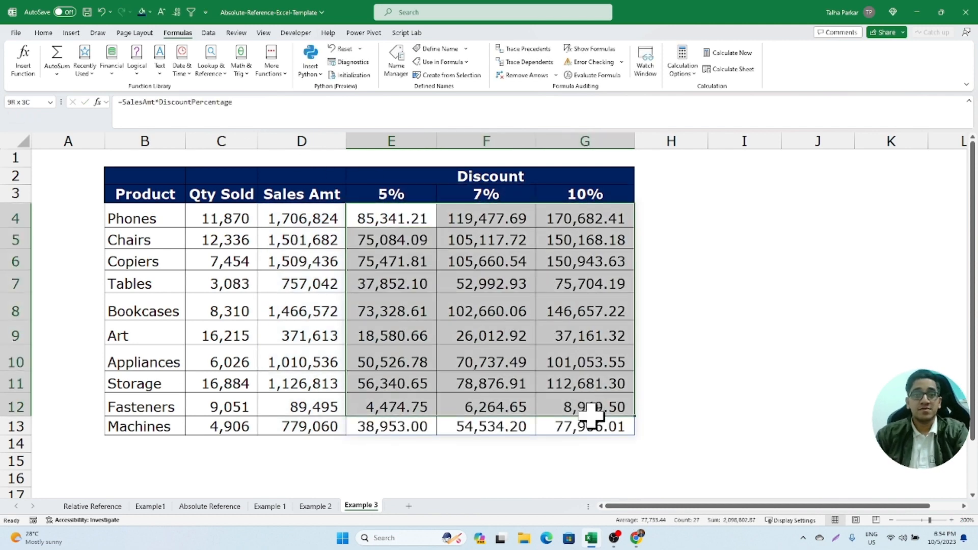
{"action": "left_click_drag", "start_coordinate": [384, 212], "coordinate": [581, 423]}
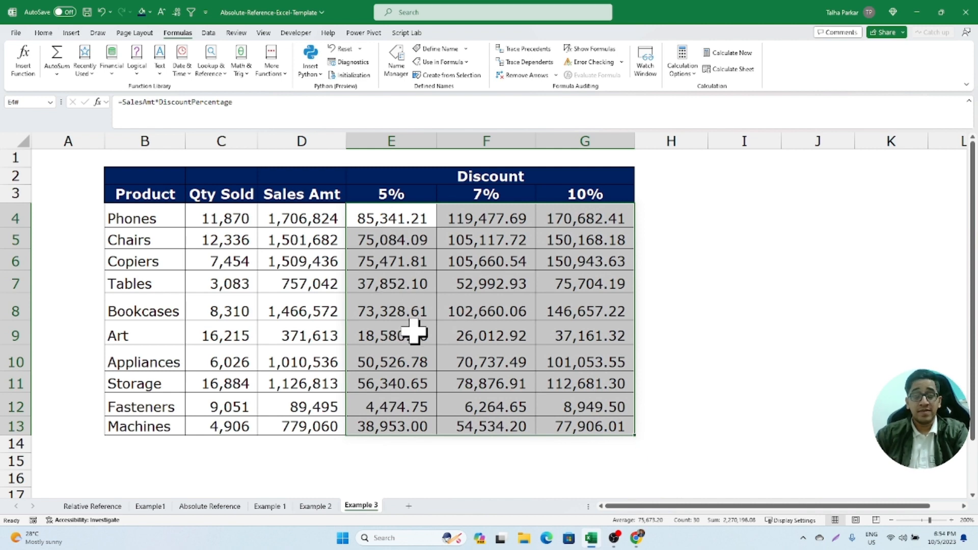
- Switch to the browser and highlight the title of the Ablebits article on the dollar sign in Excel formulas
{"action": "key", "text": "alt+Tab"}
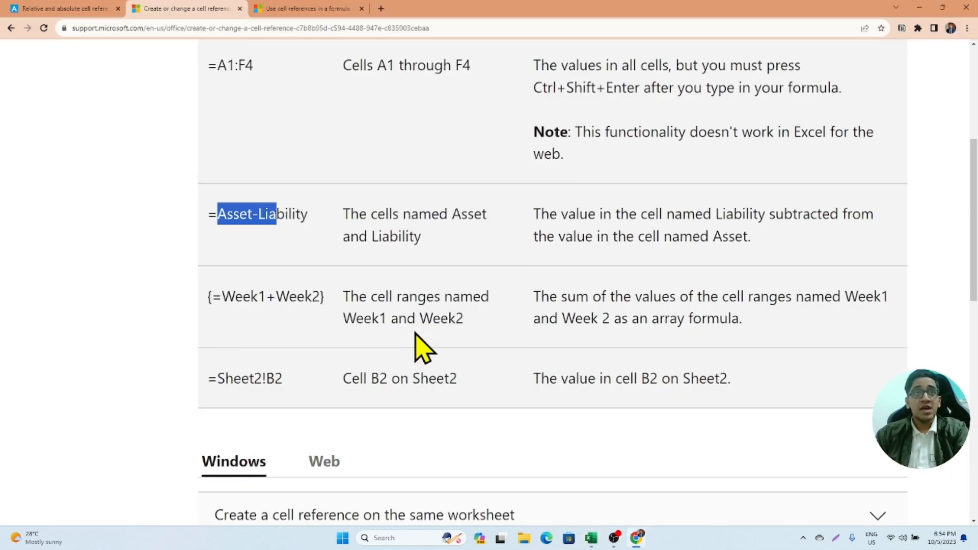
{"action": "left_click", "coordinate": [88, 10]}
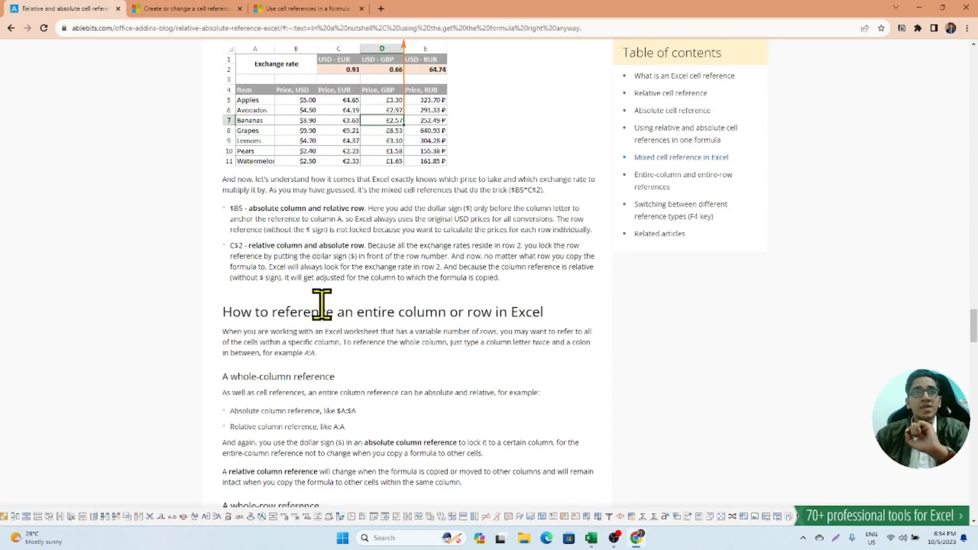
{"action": "scroll", "coordinate": [326, 306], "scroll_direction": "up", "scroll_amount": 15}
{"action": "scroll", "coordinate": [334, 315], "scroll_direction": "up", "scroll_amount": 20}
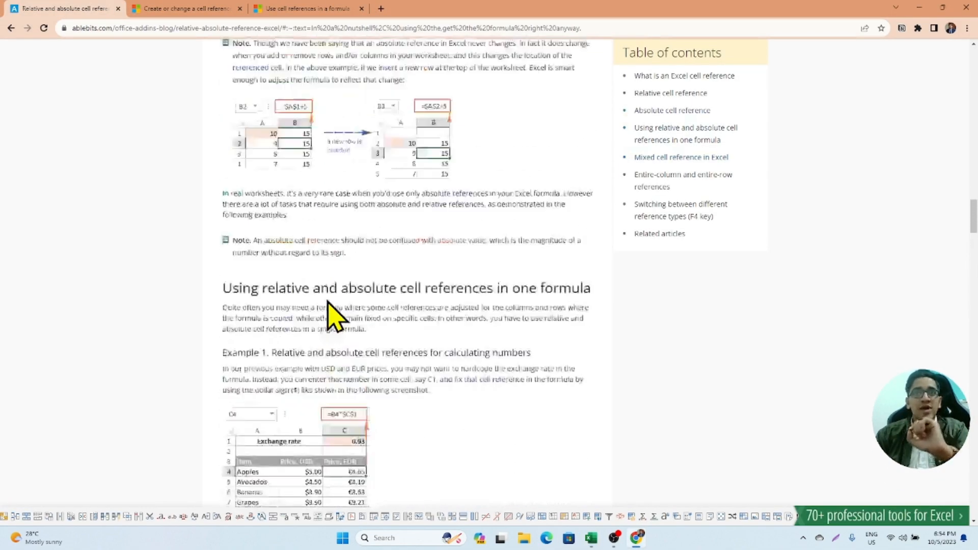
{"action": "scroll", "coordinate": [331, 317], "scroll_direction": "up", "scroll_amount": 7}
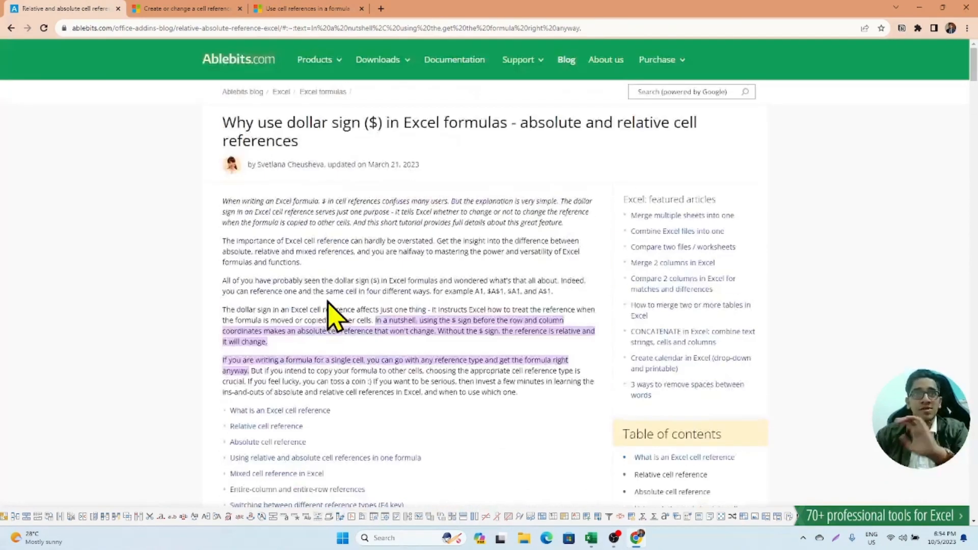
{"action": "left_click_drag", "start_coordinate": [222, 121], "coordinate": [339, 170]}
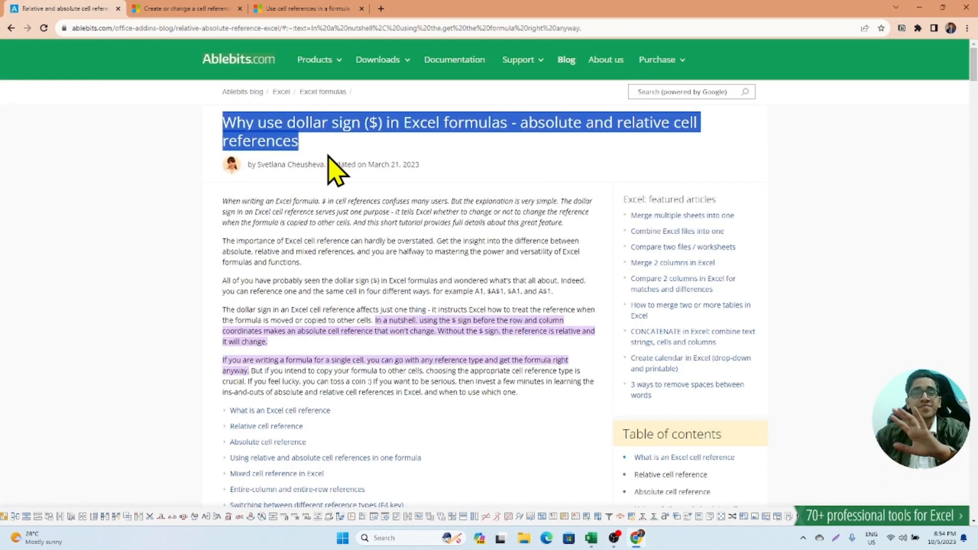
{"action": "left_click", "coordinate": [222, 128]}
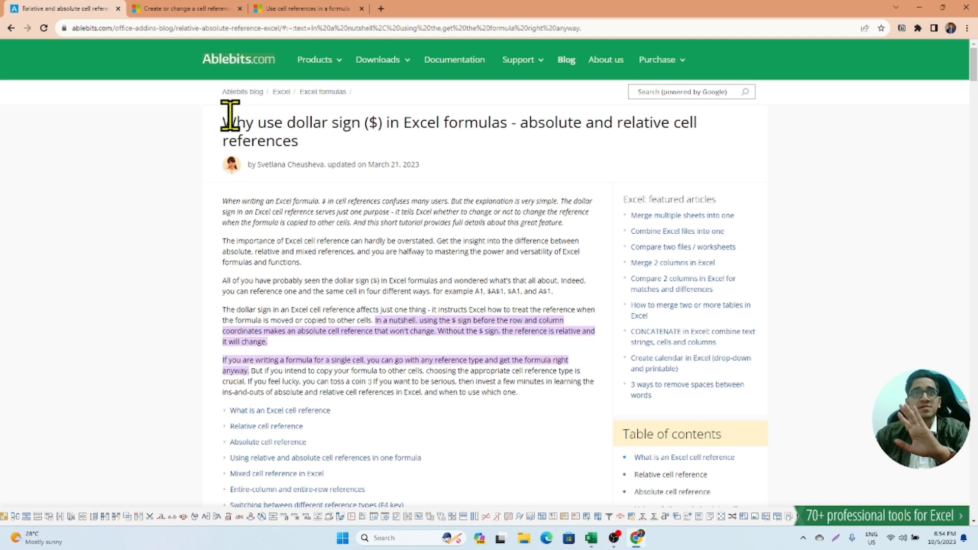
{"action": "left_click_drag", "start_coordinate": [230, 116], "coordinate": [366, 158]}
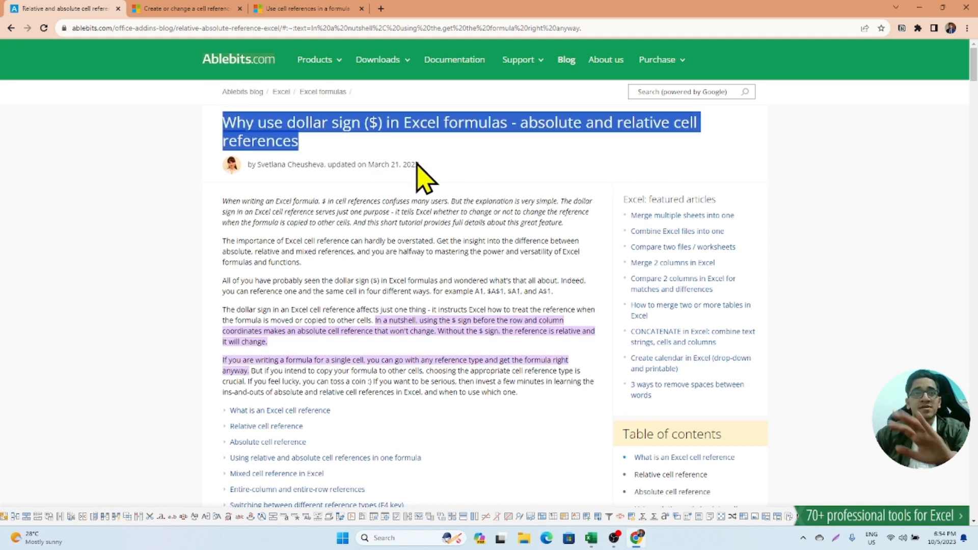
- Skim the Ablebits article through its entire-column and row section, and review the example formulas on Microsoft's cell reference support page
{"action": "scroll", "coordinate": [362, 157], "scroll_direction": "down", "scroll_amount": 10}
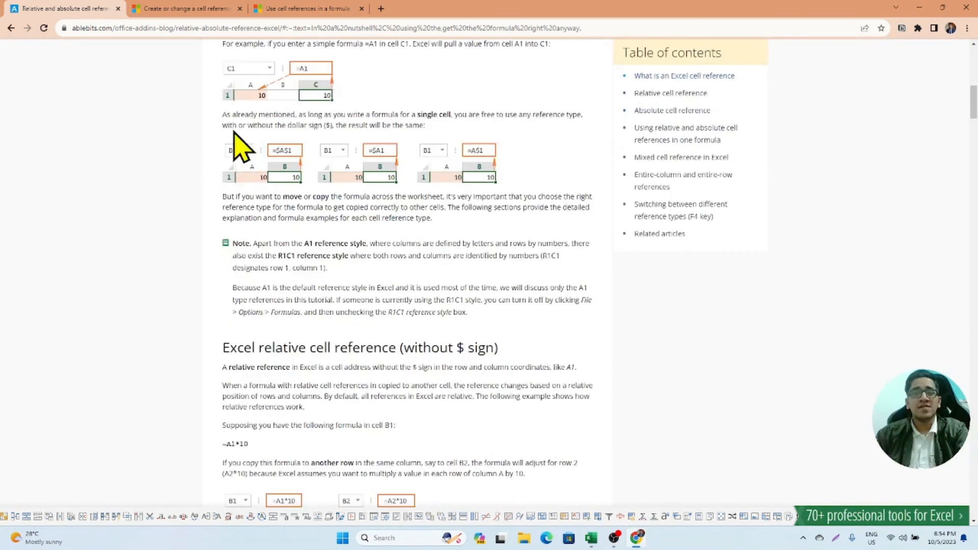
{"action": "scroll", "coordinate": [234, 141], "scroll_direction": "down", "scroll_amount": 12}
{"action": "right_click", "coordinate": [218, 136]}
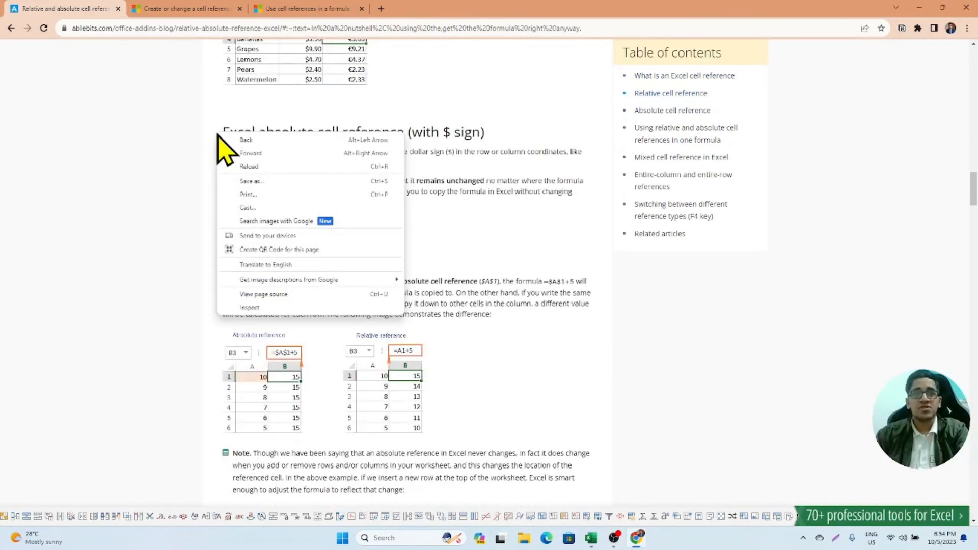
{"action": "left_click", "coordinate": [175, 196]}
{"action": "scroll", "coordinate": [173, 196], "scroll_direction": "down", "scroll_amount": 9}
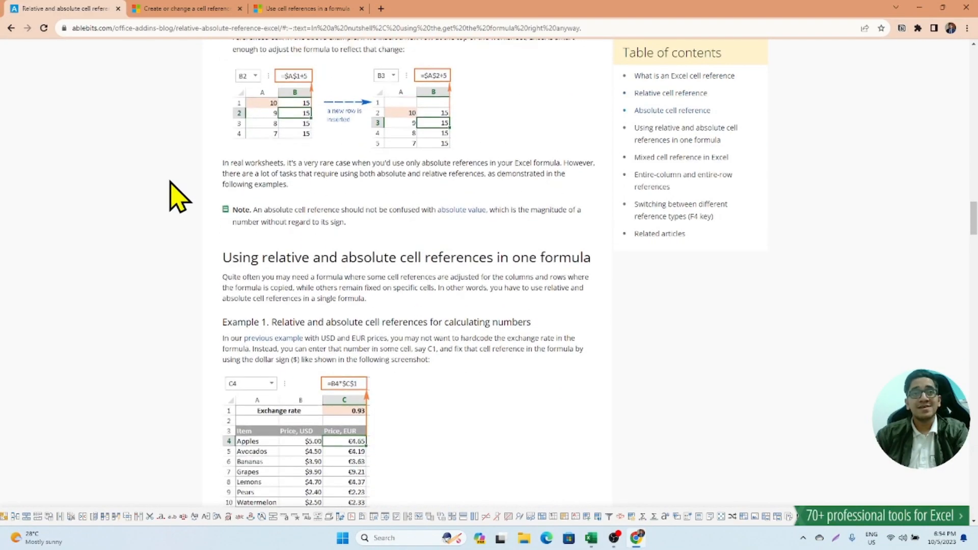
{"action": "scroll", "coordinate": [175, 197], "scroll_direction": "down", "scroll_amount": 18}
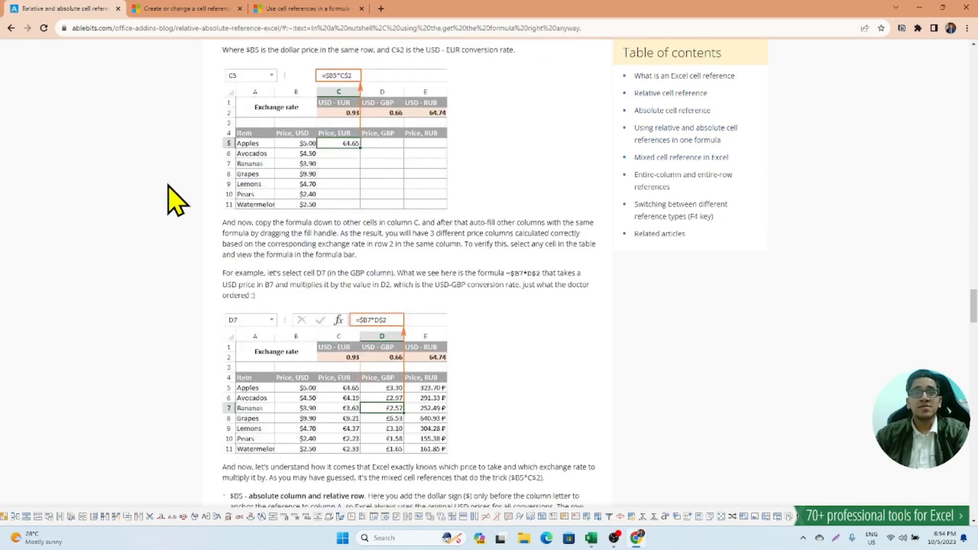
{"action": "scroll", "coordinate": [171, 189], "scroll_direction": "down", "scroll_amount": 8}
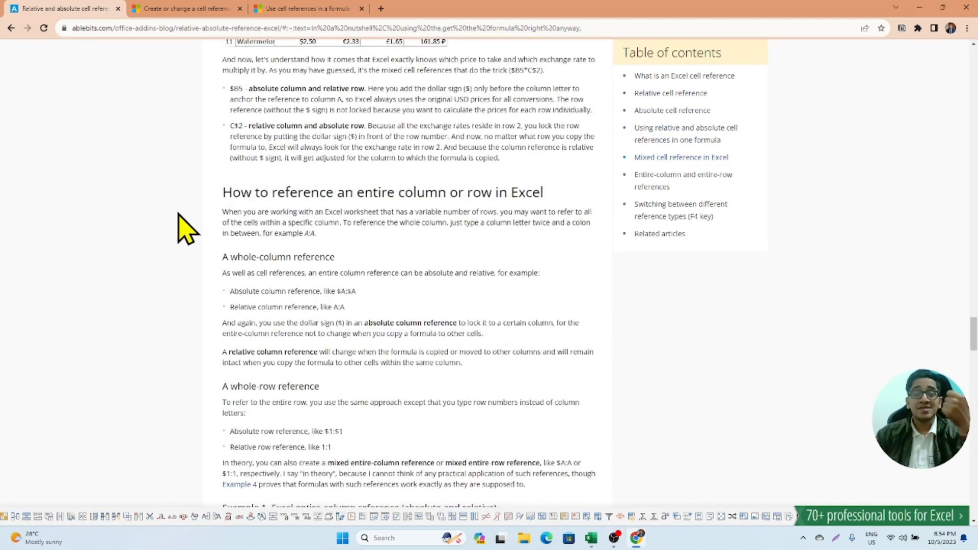
{"action": "left_click", "coordinate": [194, 10]}
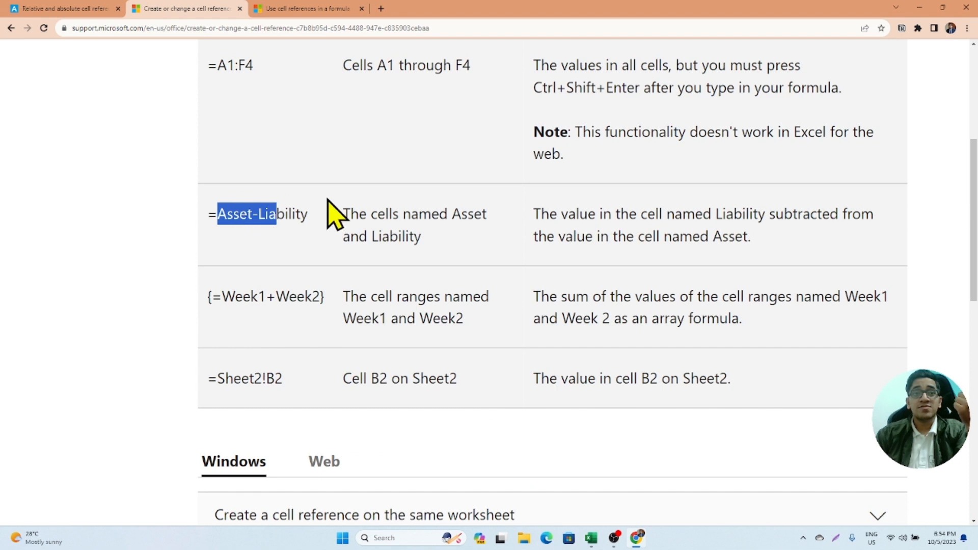
{"action": "scroll", "coordinate": [332, 209], "scroll_direction": "up", "scroll_amount": 2}
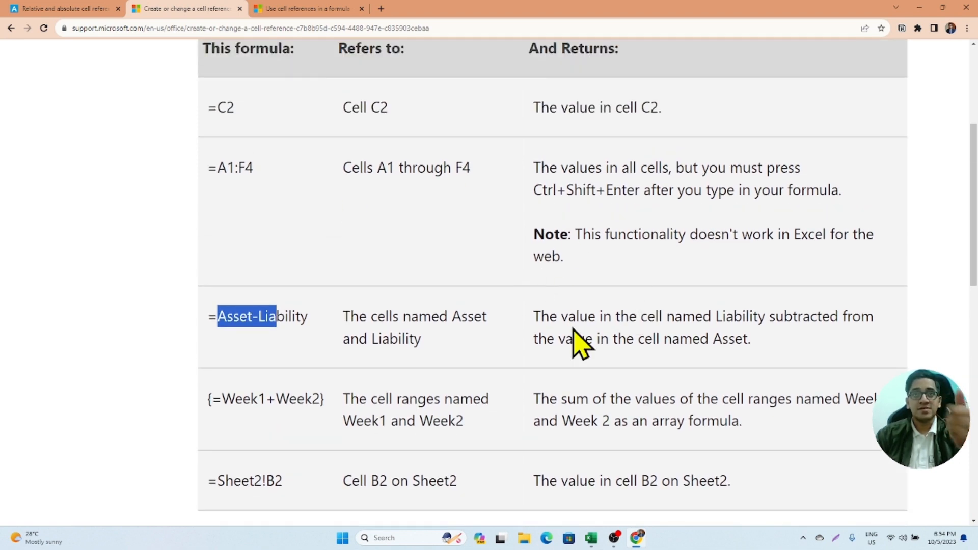
- Switch back to Excel and inspect the named-range formula in cell E4 of the Example 3 sheet
{"action": "key", "text": "alt+Tab"}
{"action": "left_click", "coordinate": [402, 224]}
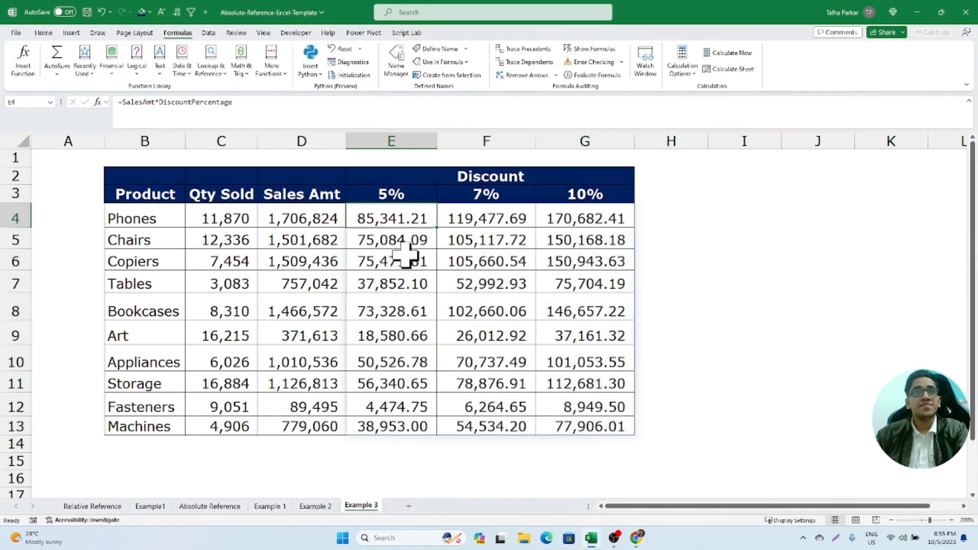
{"action": "key", "text": "F2"}
{"action": "left_click", "coordinate": [447, 237]}
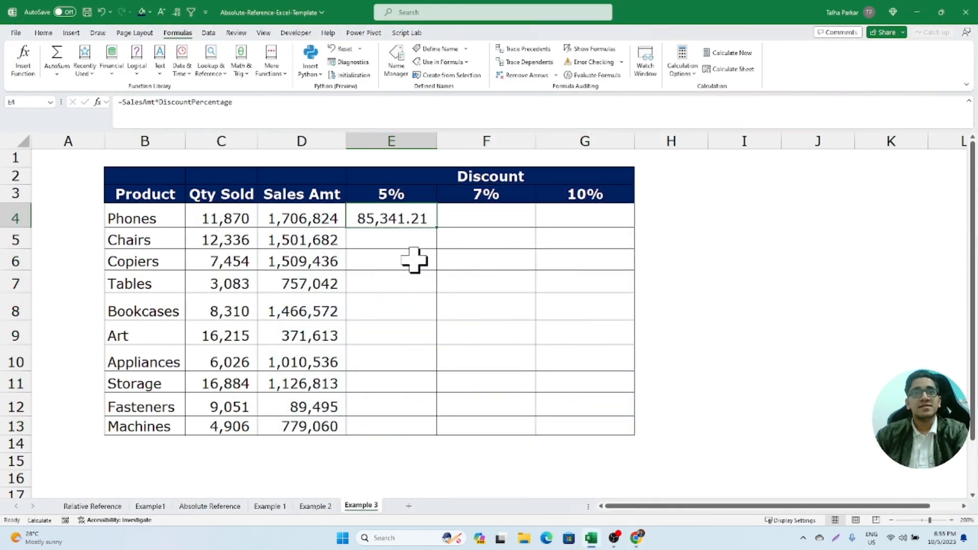